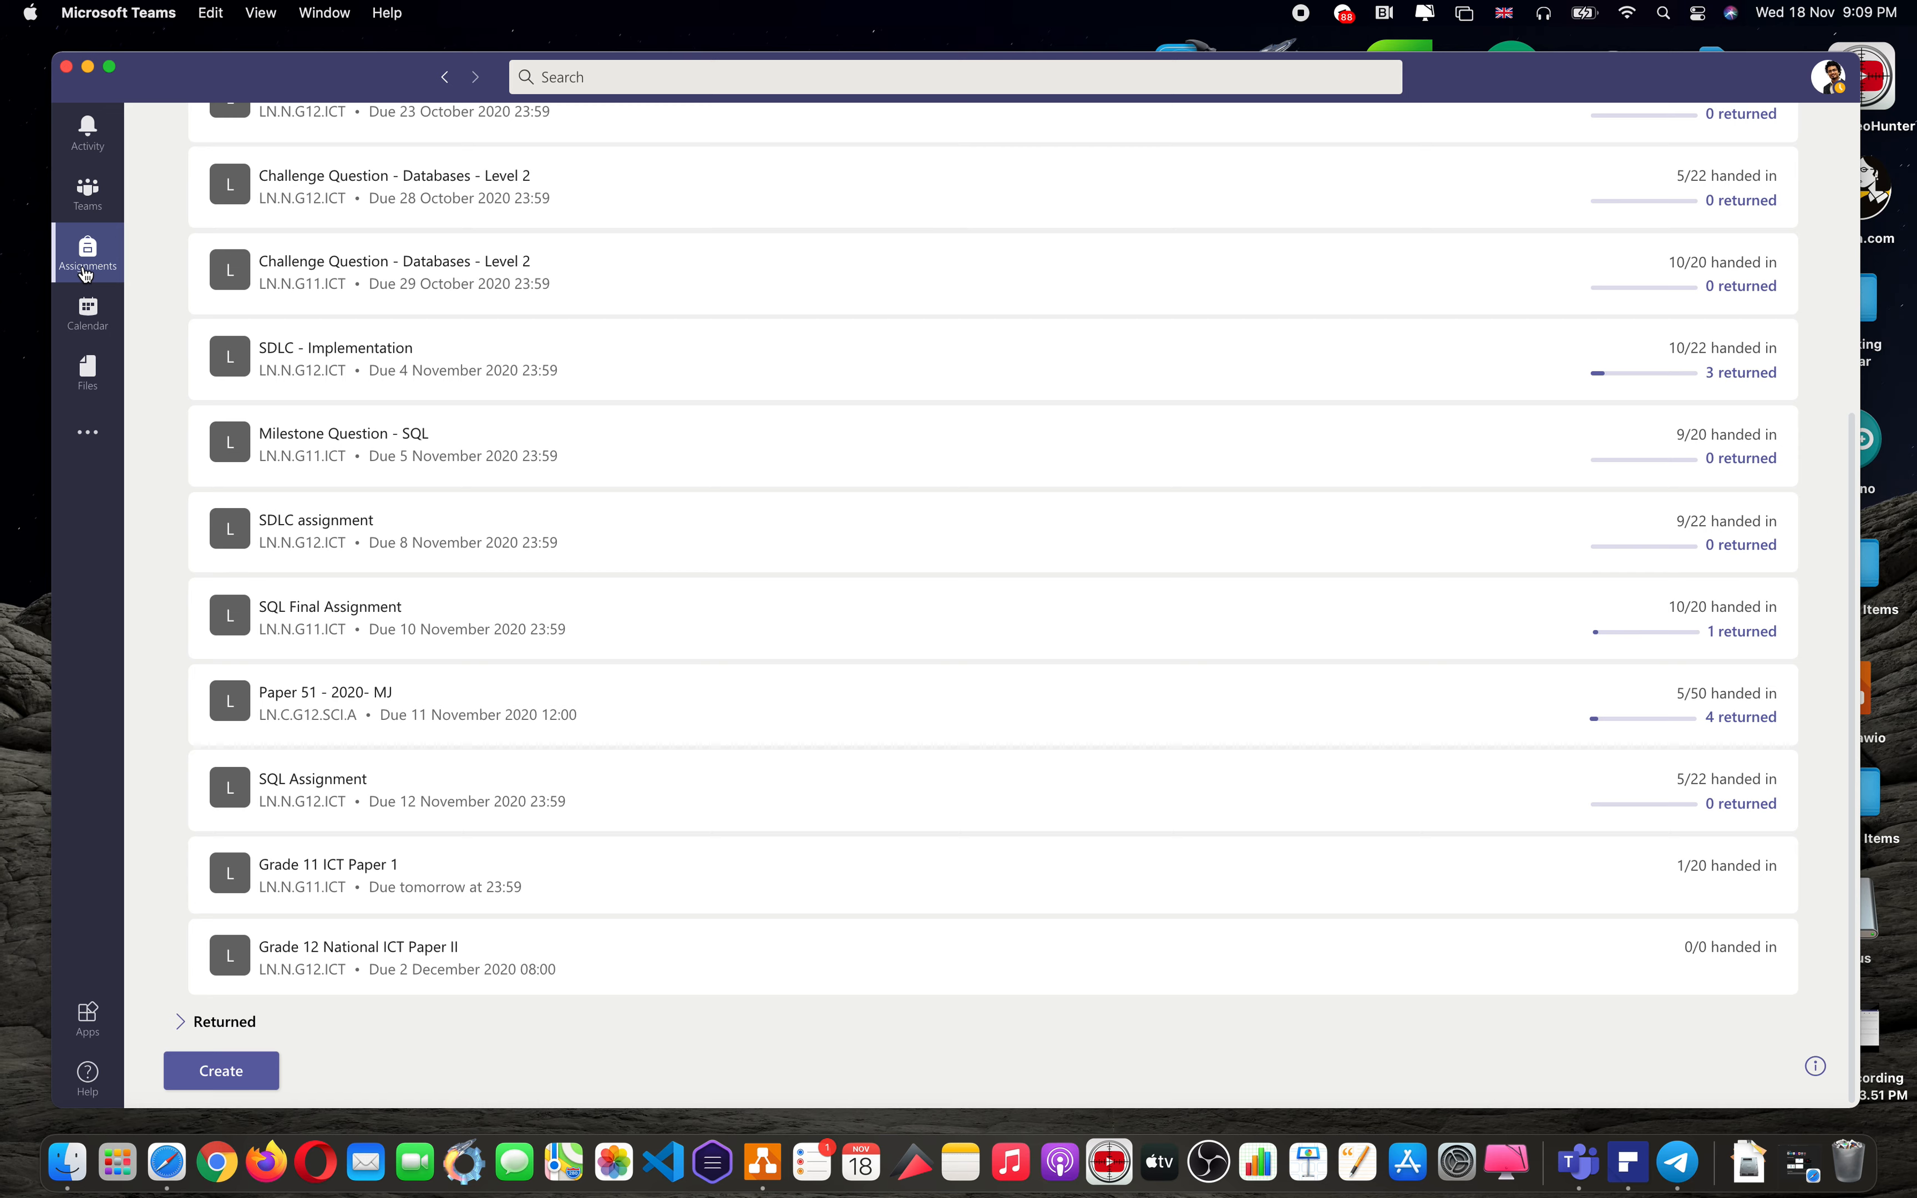
- Create a quiz assignment for class LN.N.G12.ICT with a new Forms quiz, and close the browser's Start Page tab
{"action": "left_click", "coordinate": [235, 1077]}
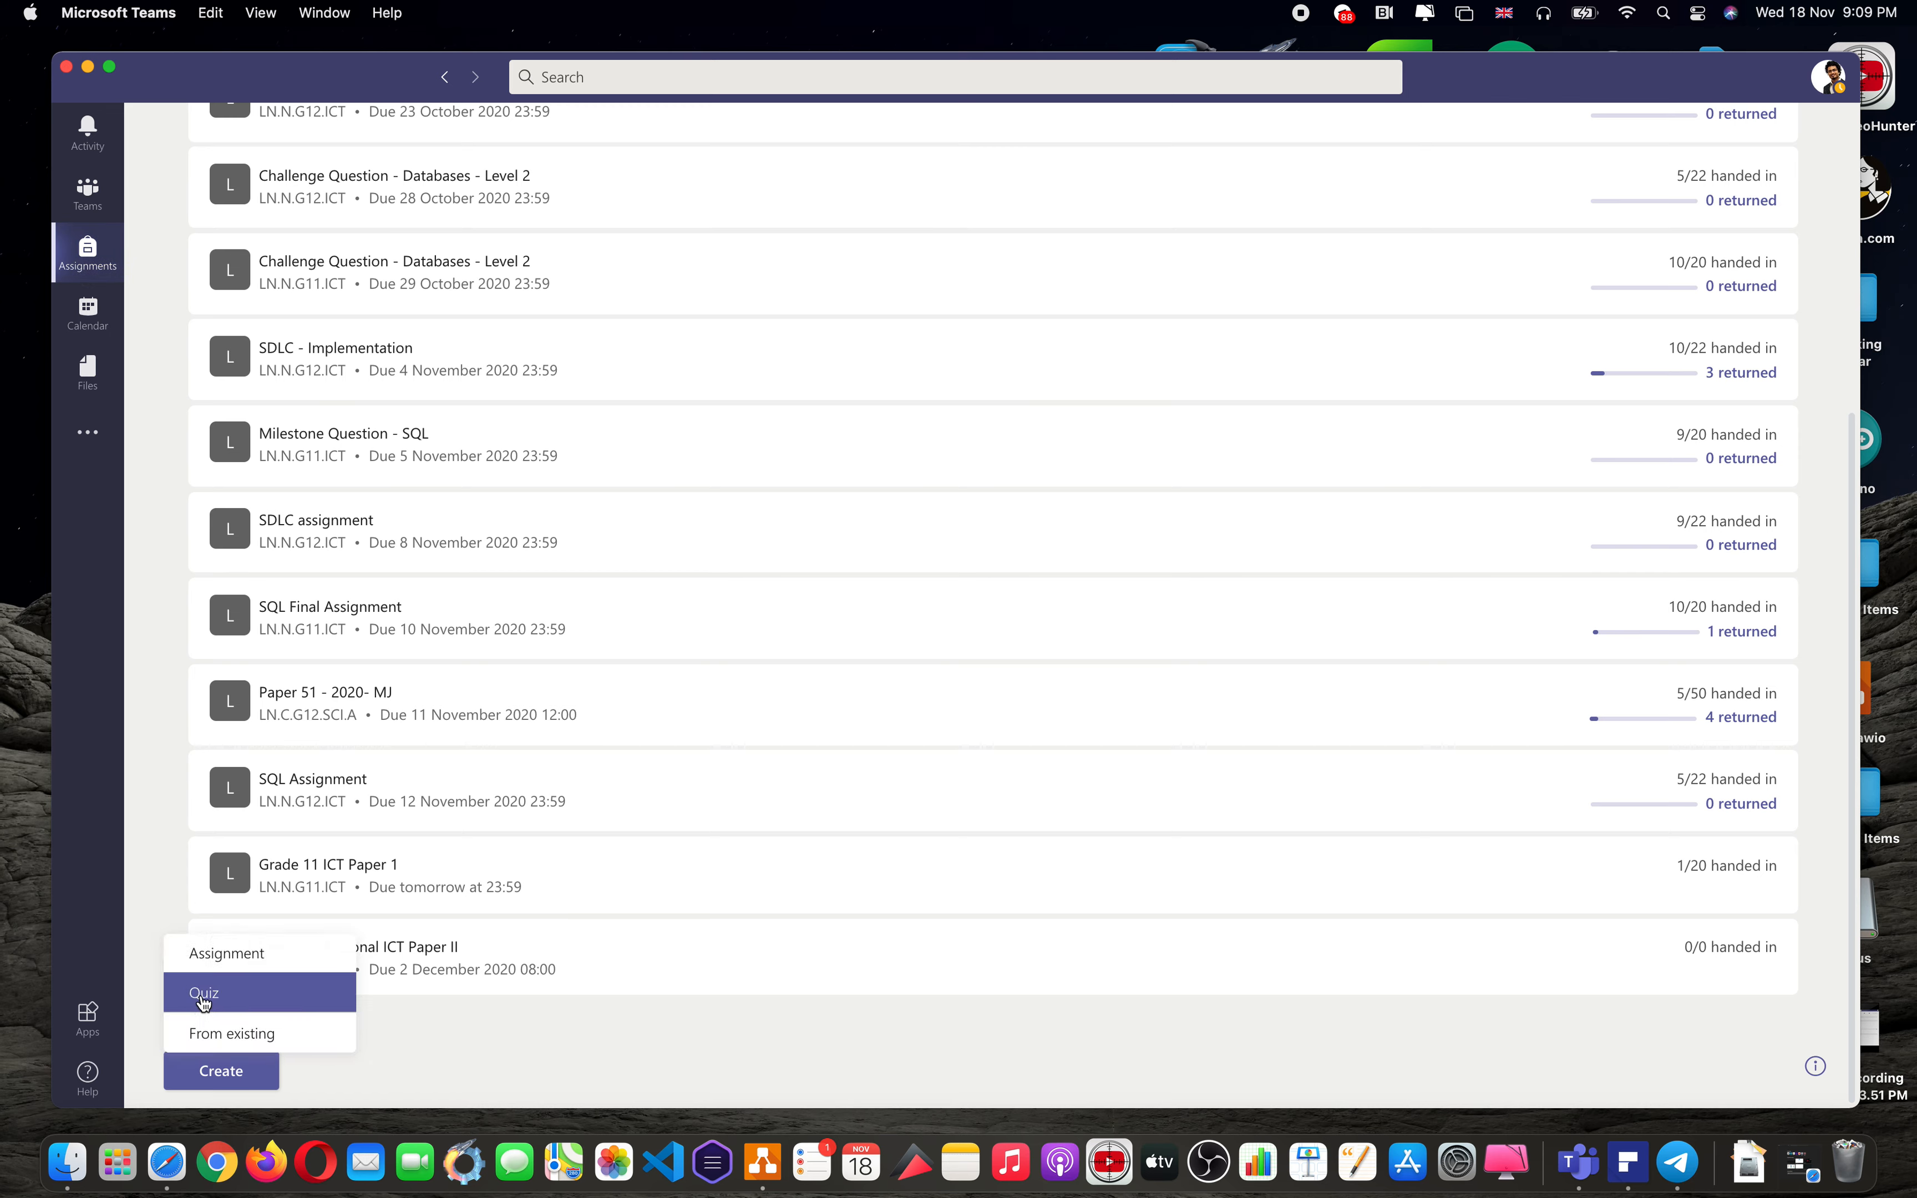
{"action": "left_click", "coordinate": [204, 997]}
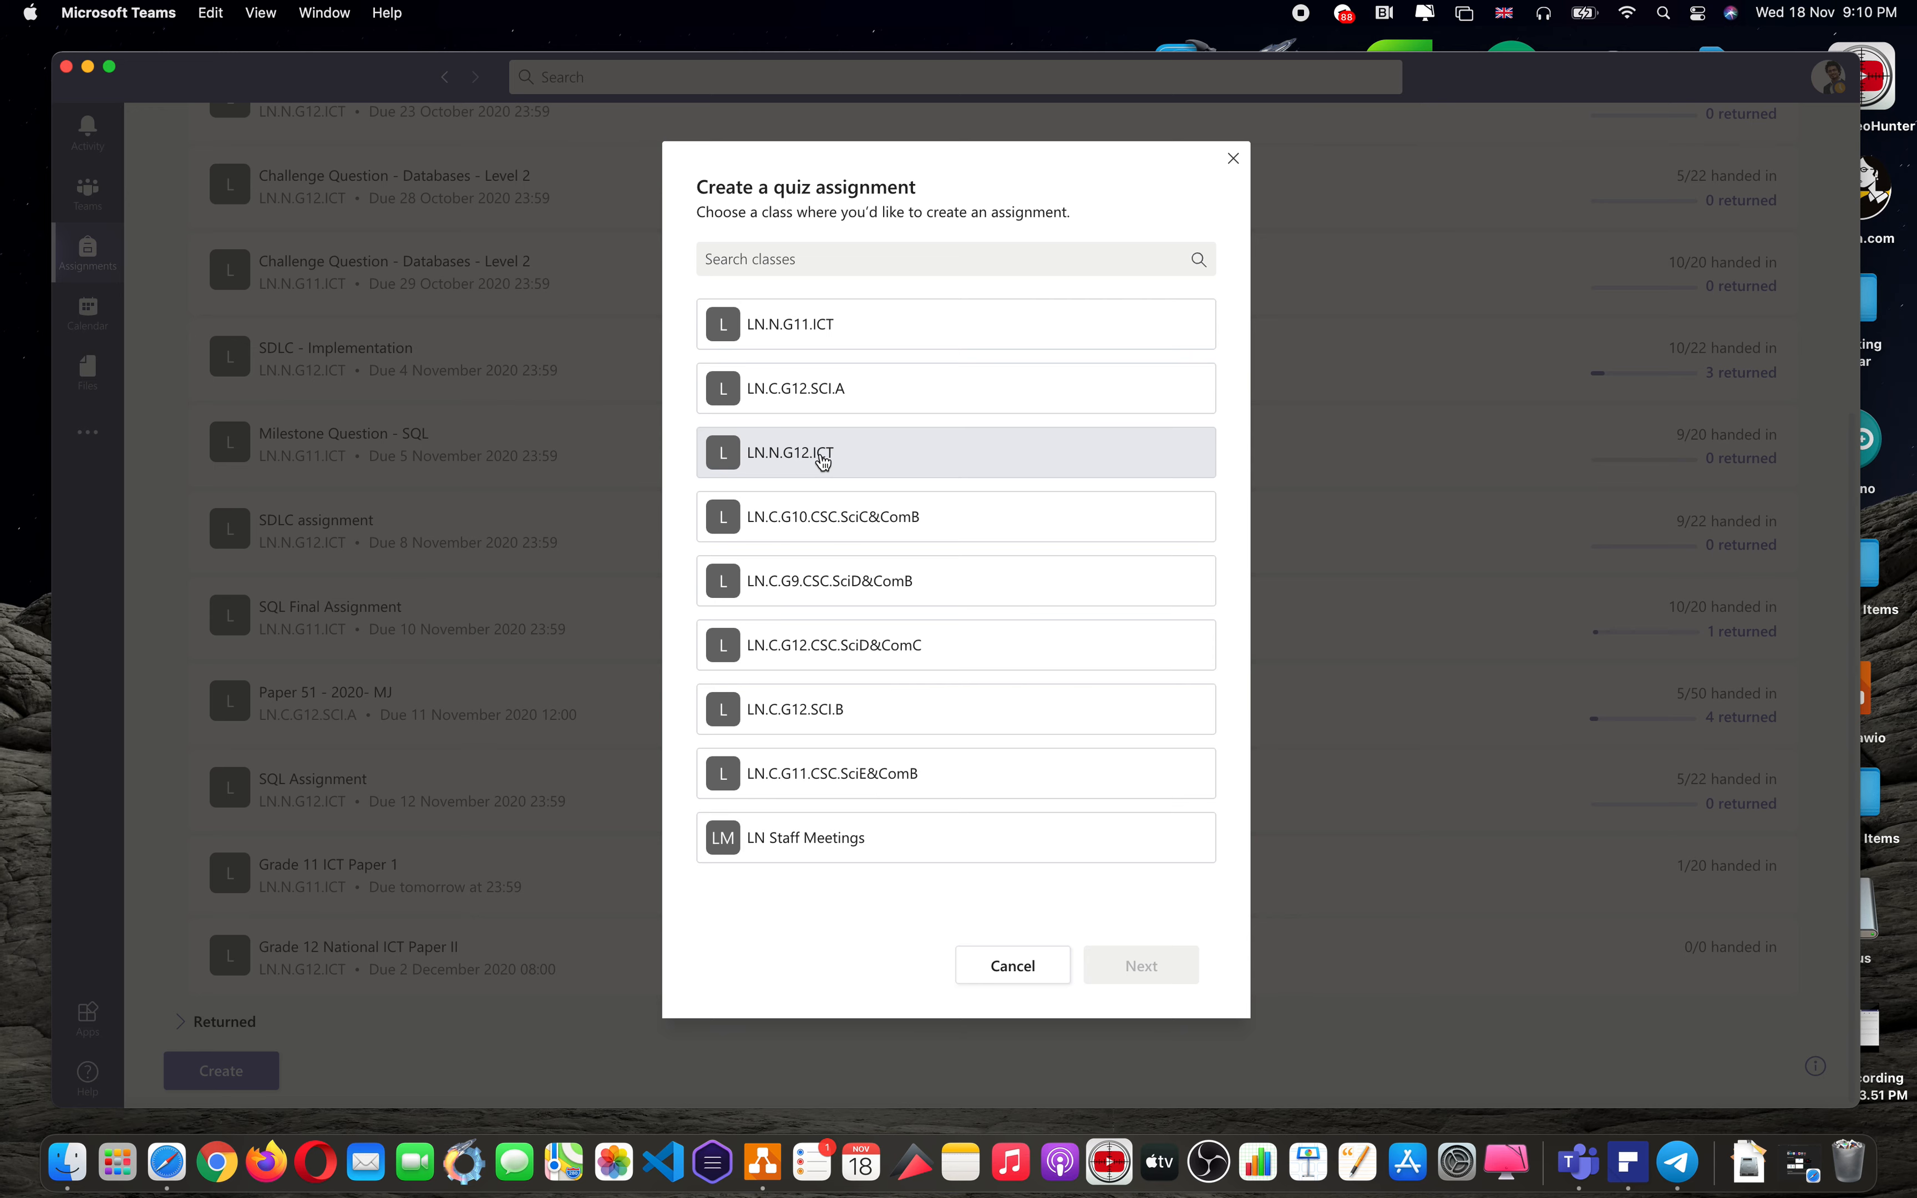
{"action": "left_click", "coordinate": [797, 464]}
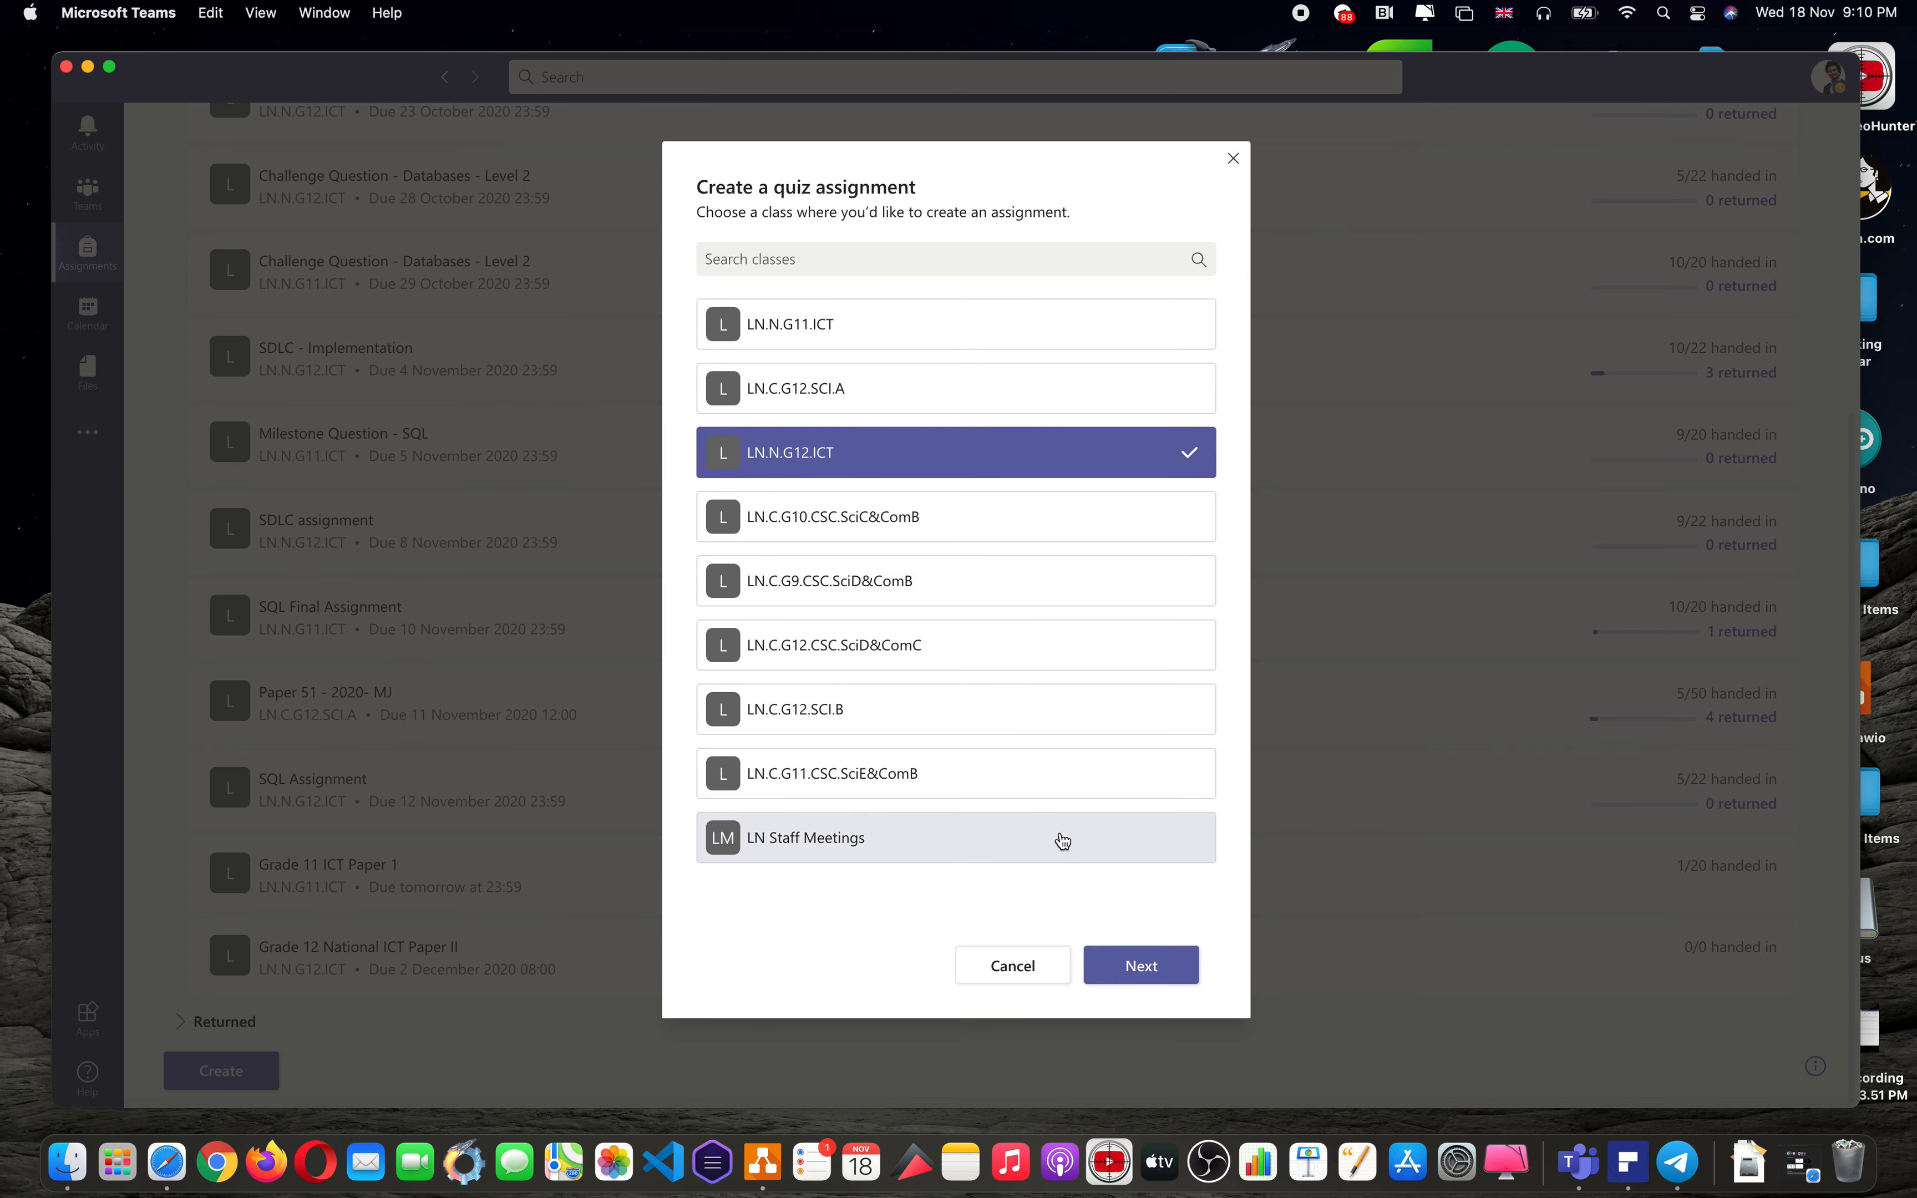
{"action": "left_click", "coordinate": [1133, 971]}
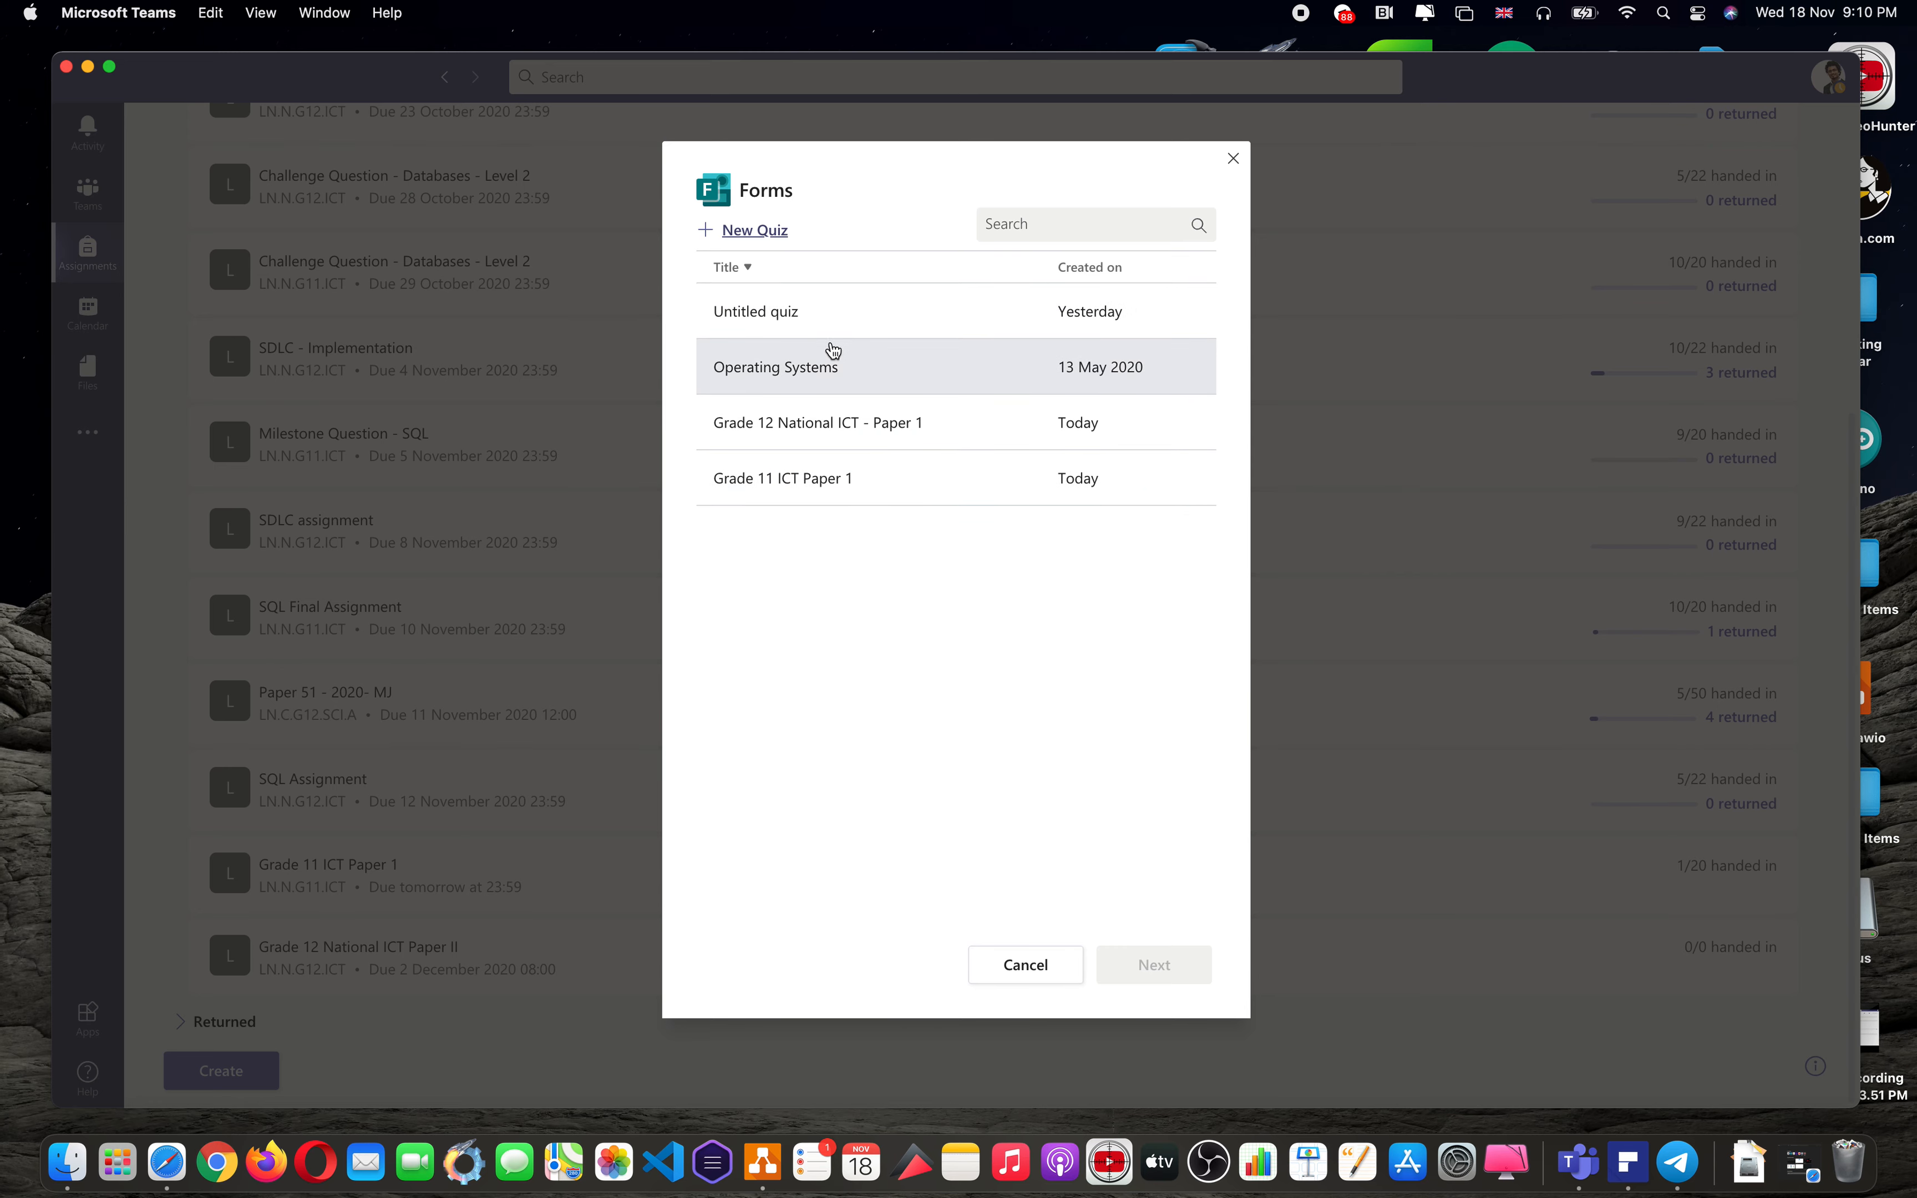
{"action": "left_click", "coordinate": [770, 235]}
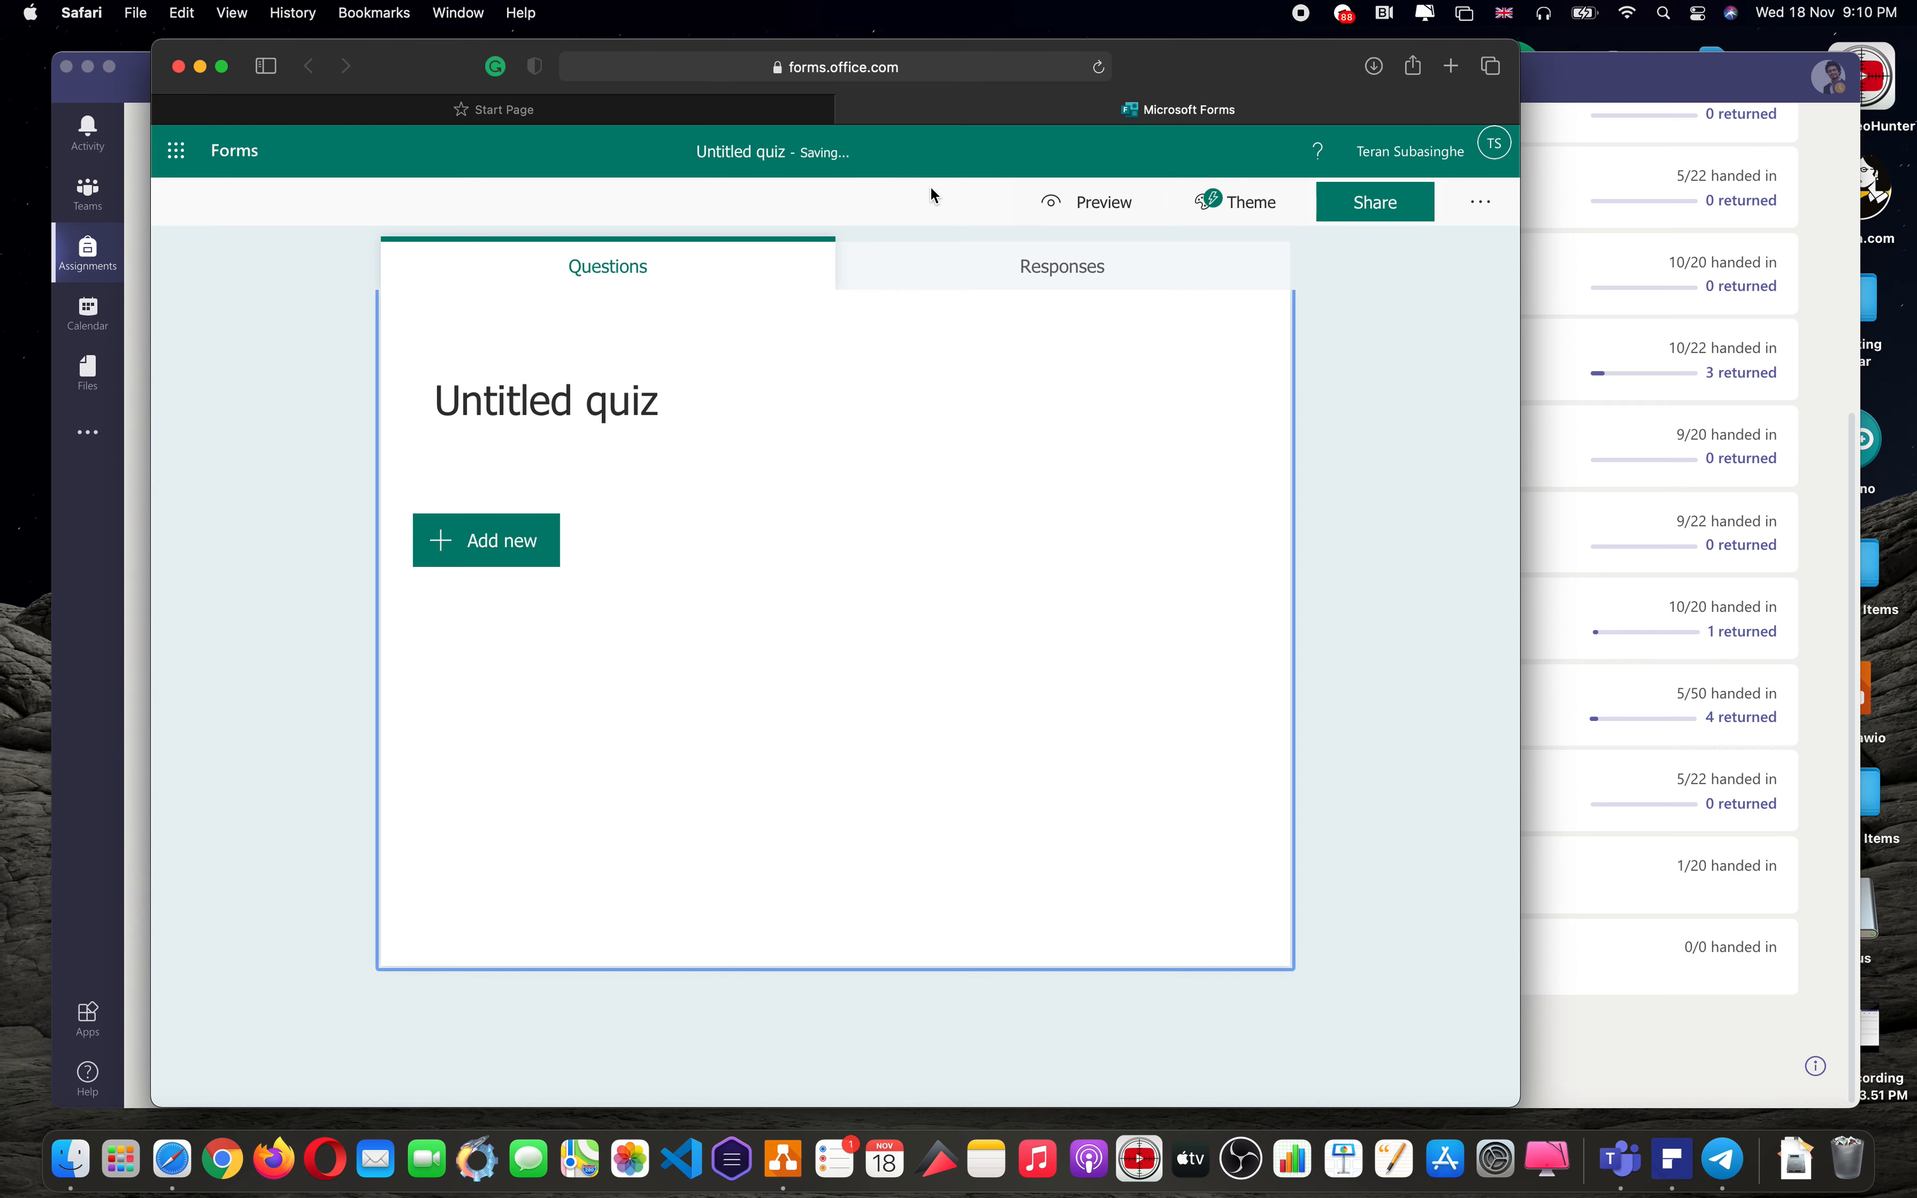
{"action": "left_click", "coordinate": [752, 107]}
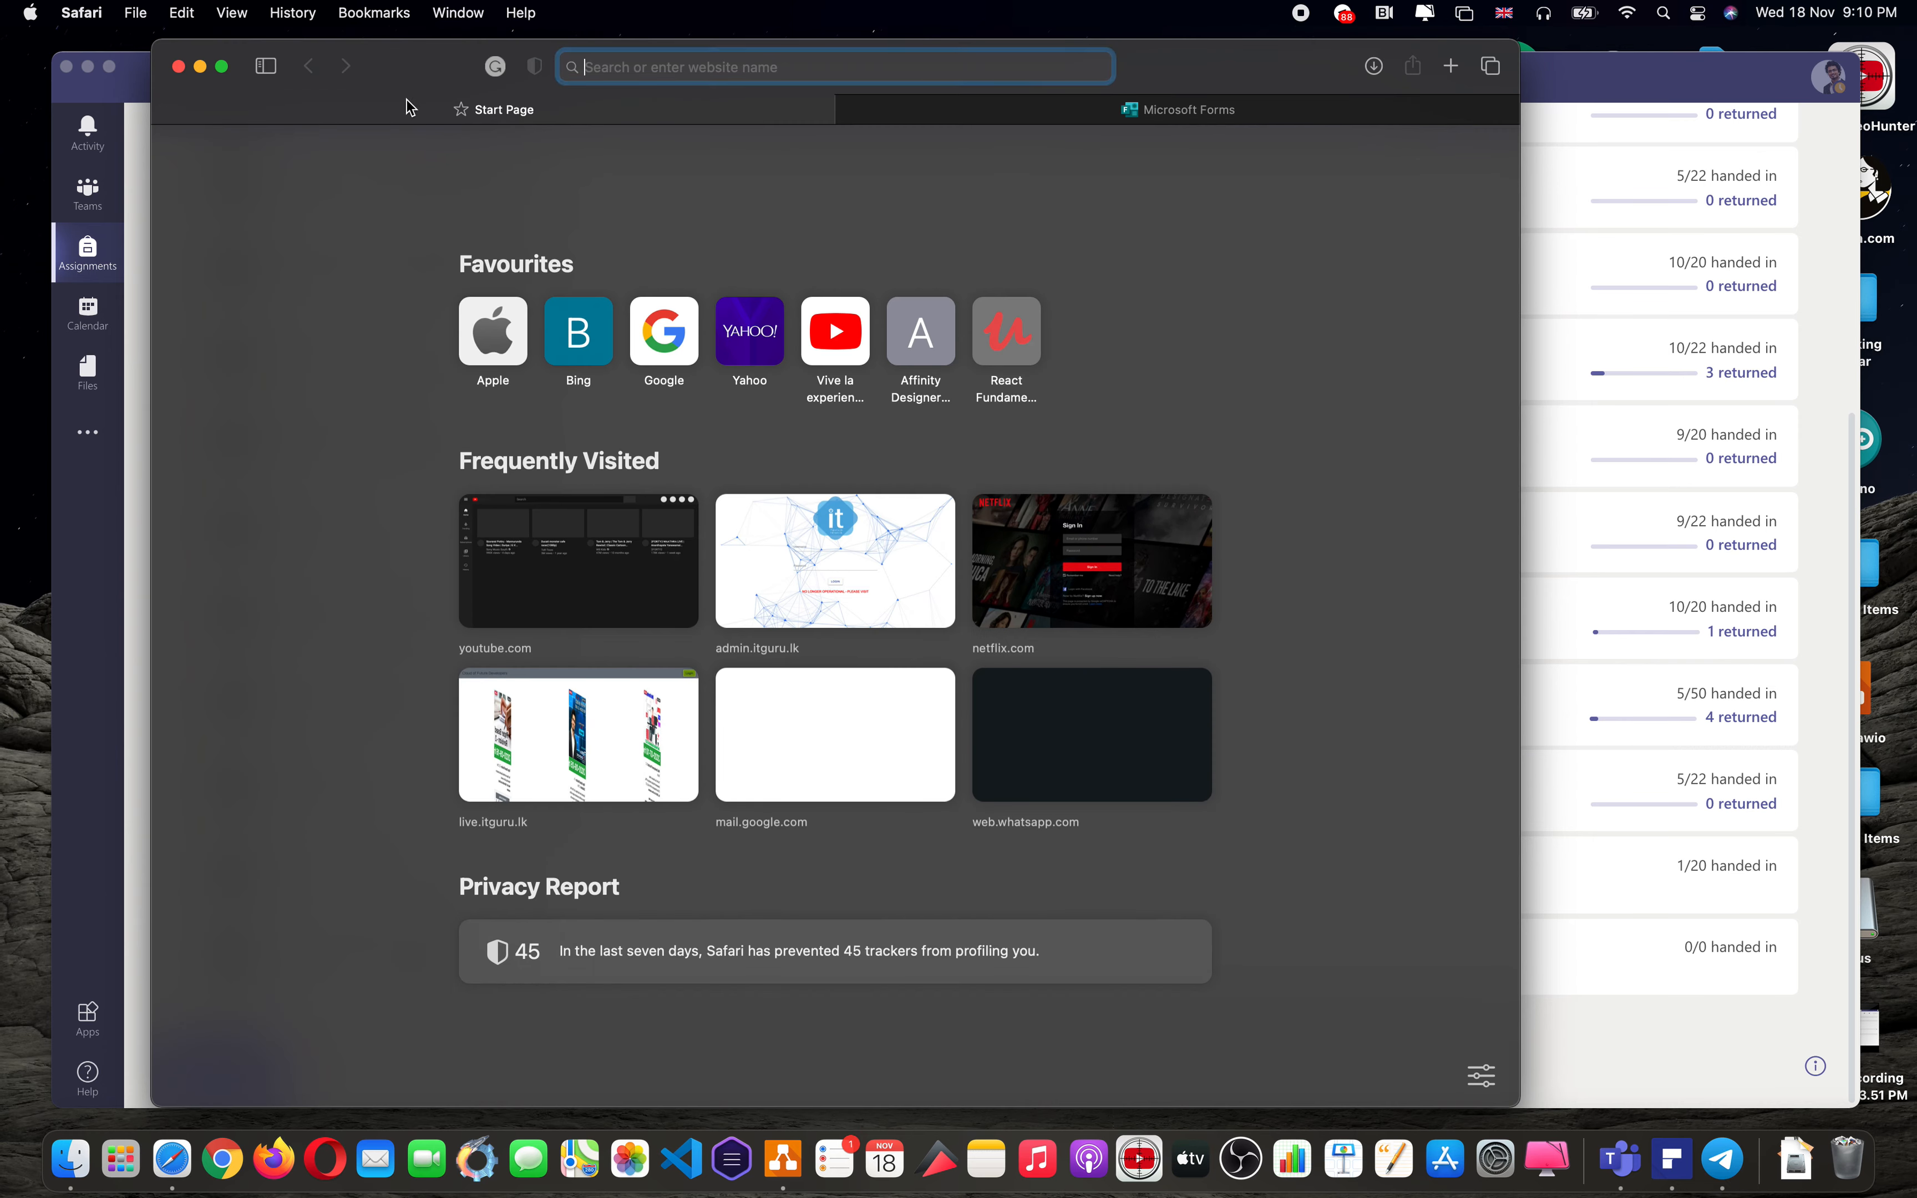
{"action": "left_click", "coordinate": [163, 111]}
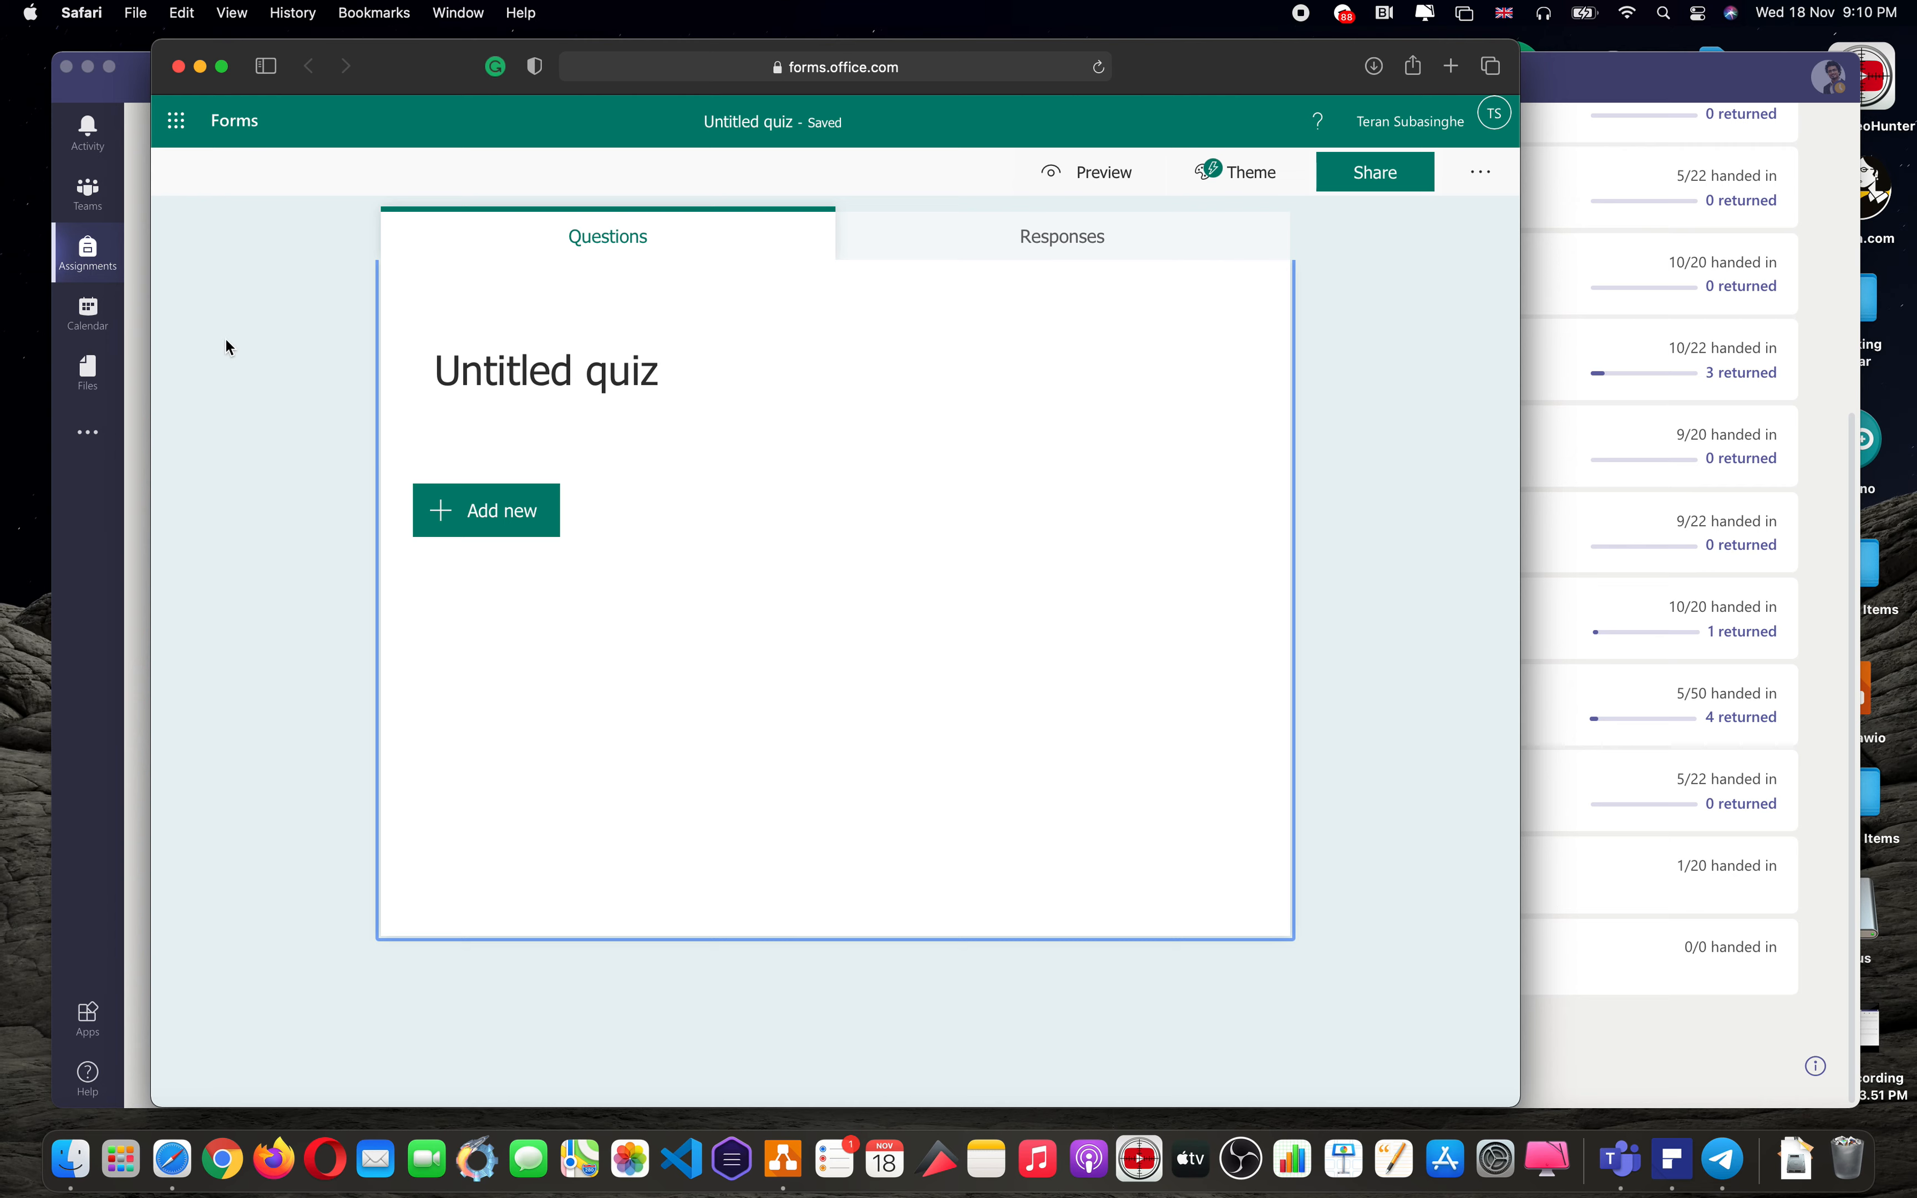
- Title the quiz "Grade 12 National ICT Paper 1"
{"action": "left_click", "coordinate": [717, 401]}
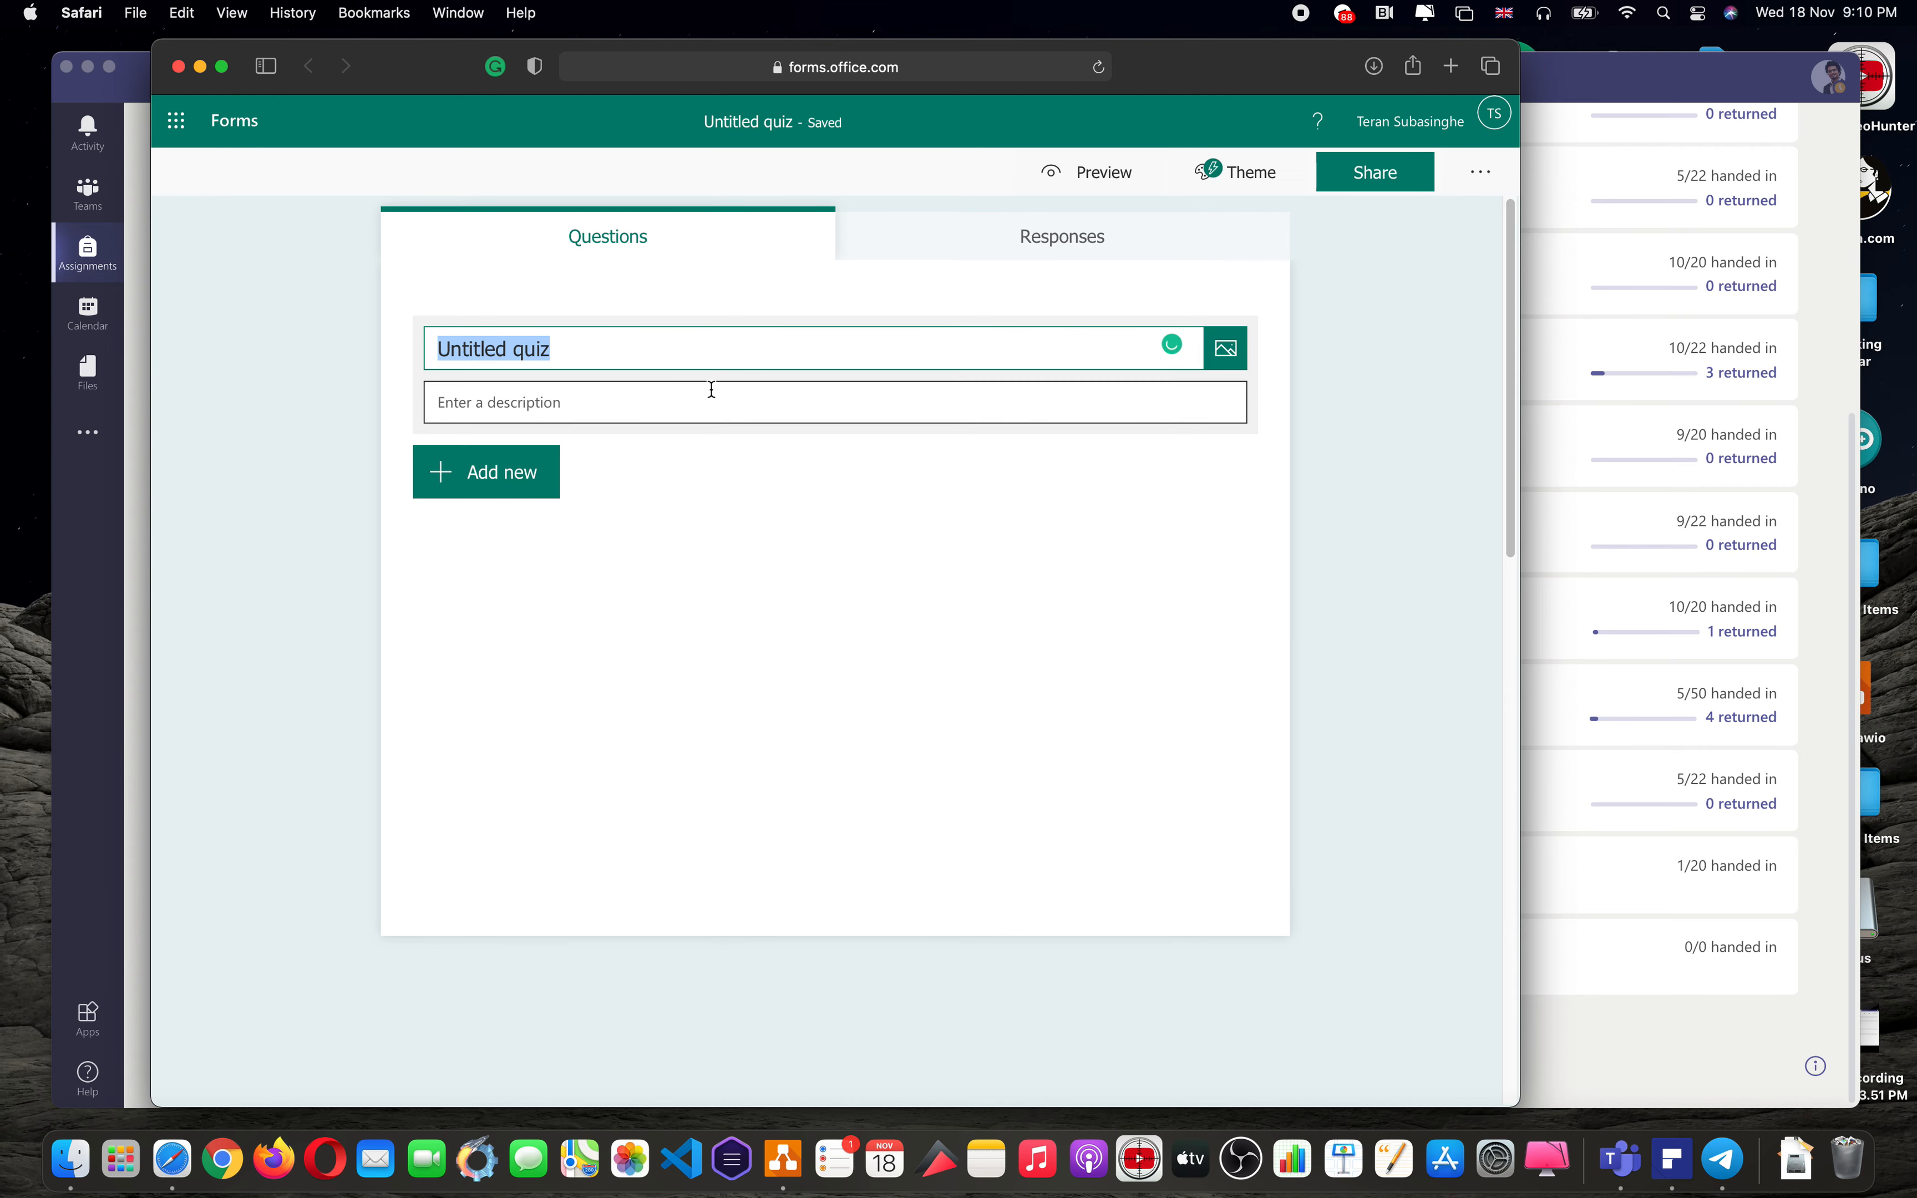
{"action": "type", "text": "G"}
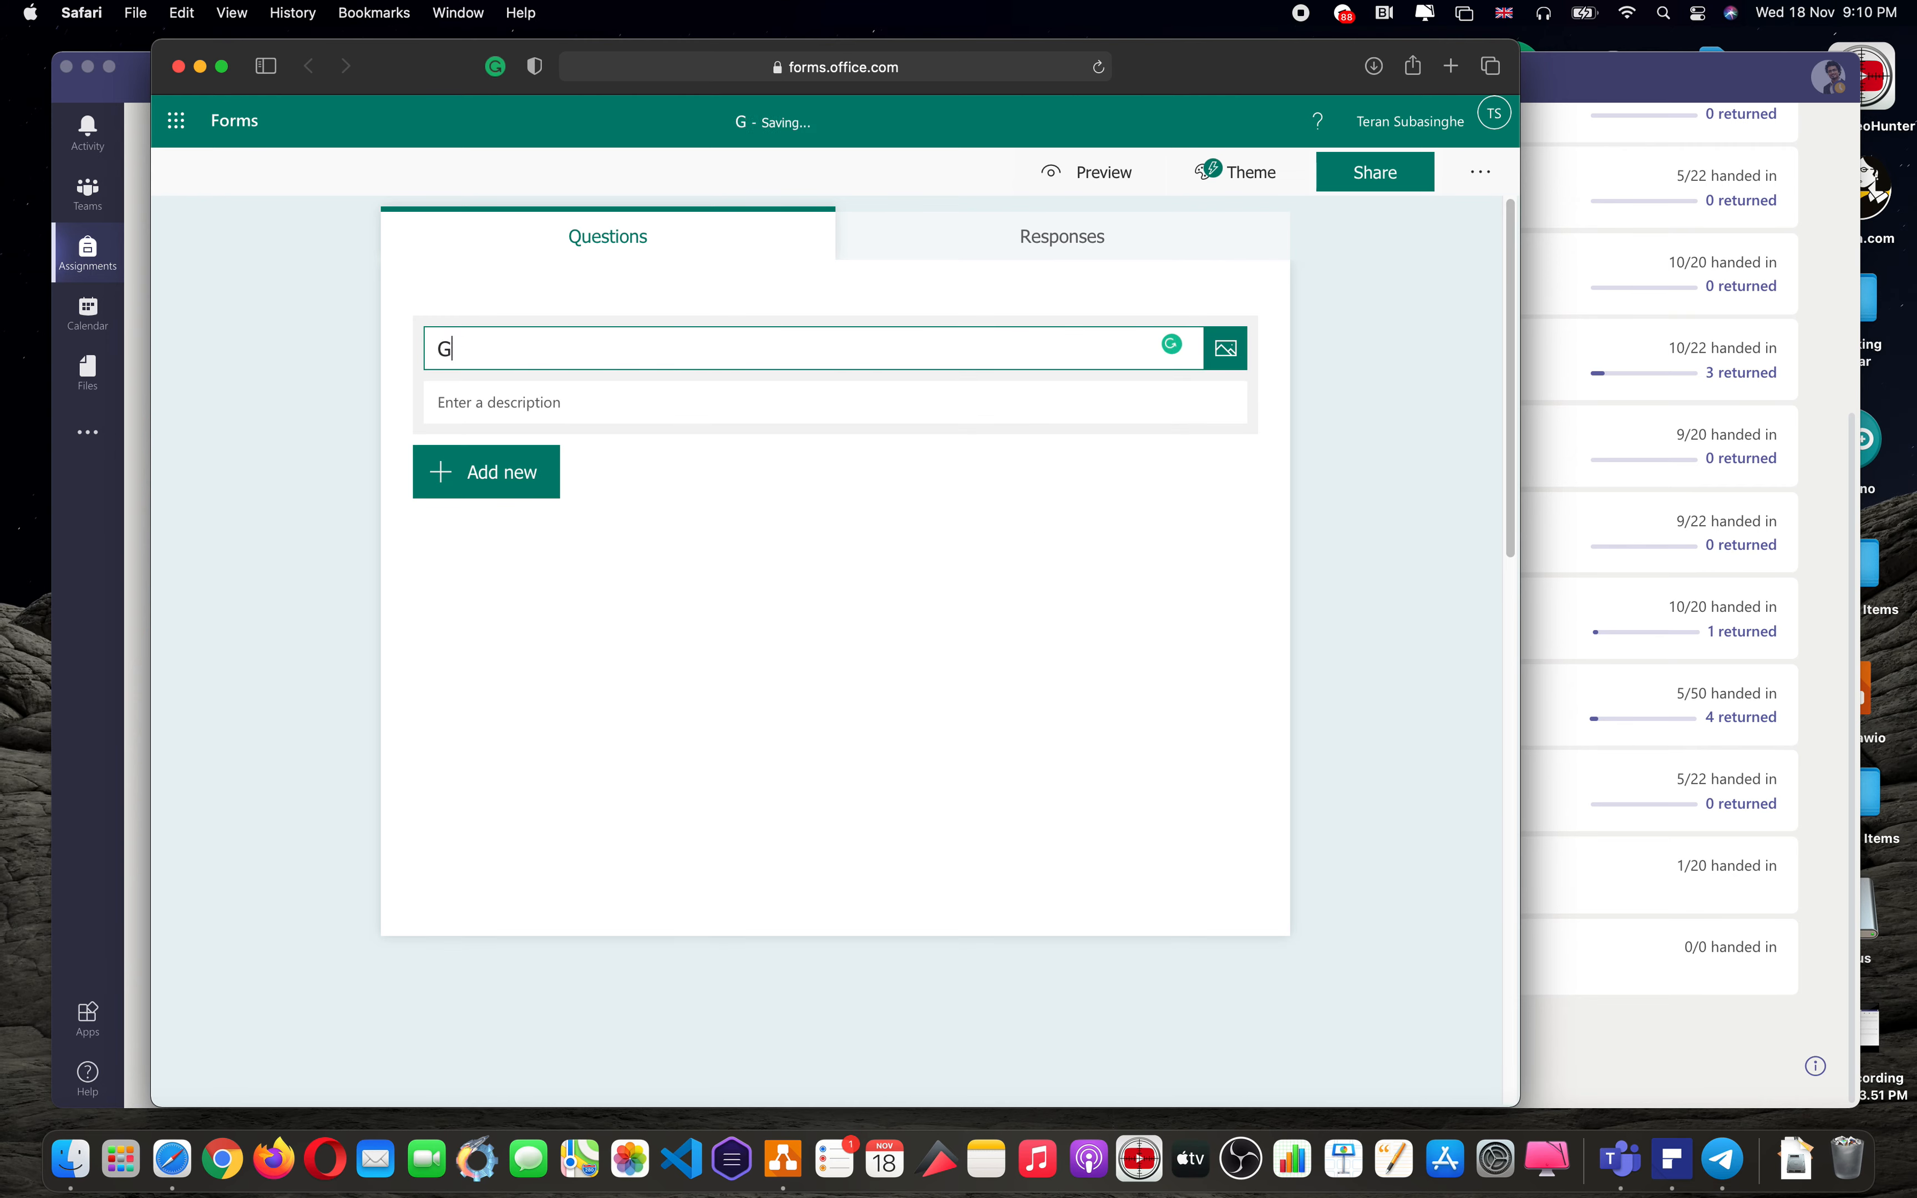
{"action": "type", "text": "rade 12 Natio"}
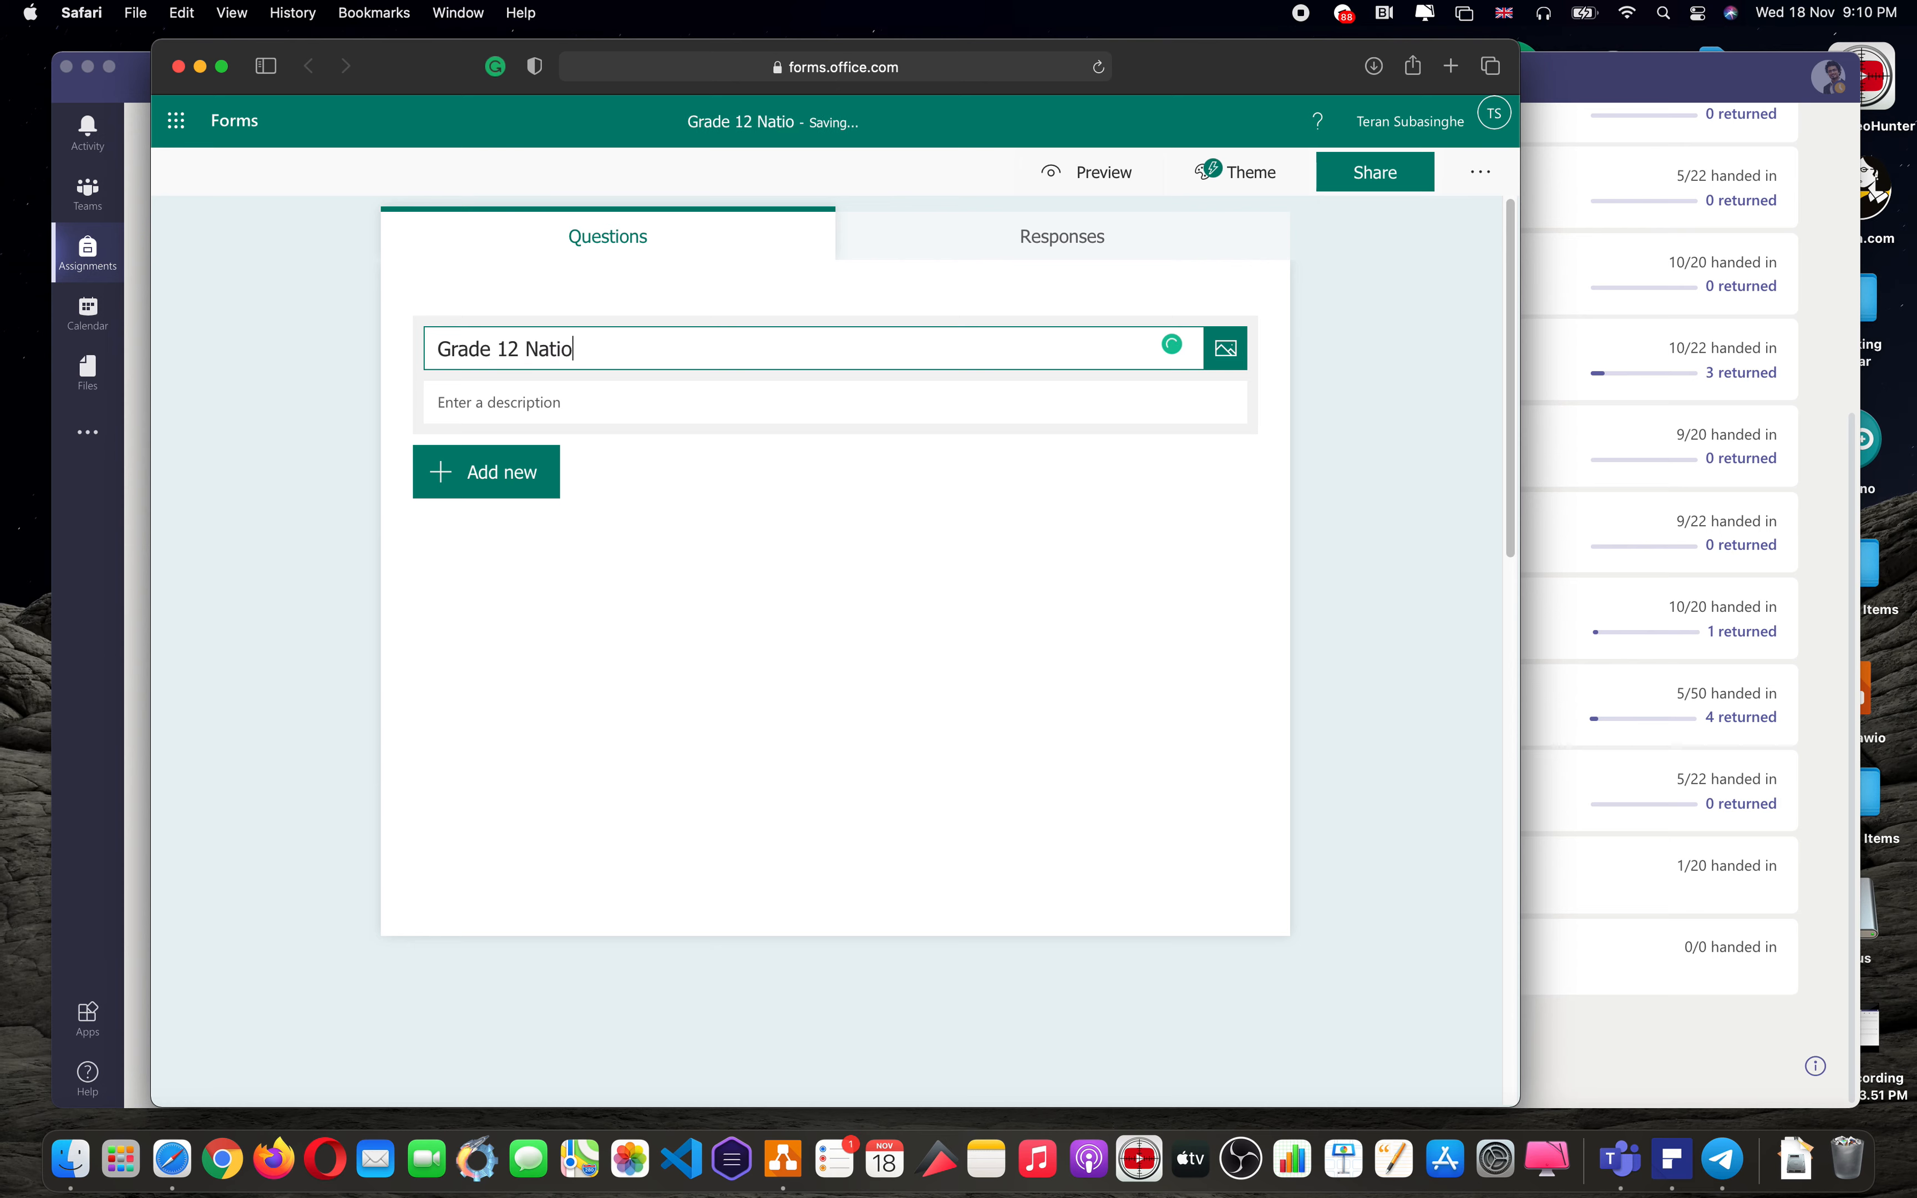
{"action": "type", "text": "nal ICT Paper 1"}
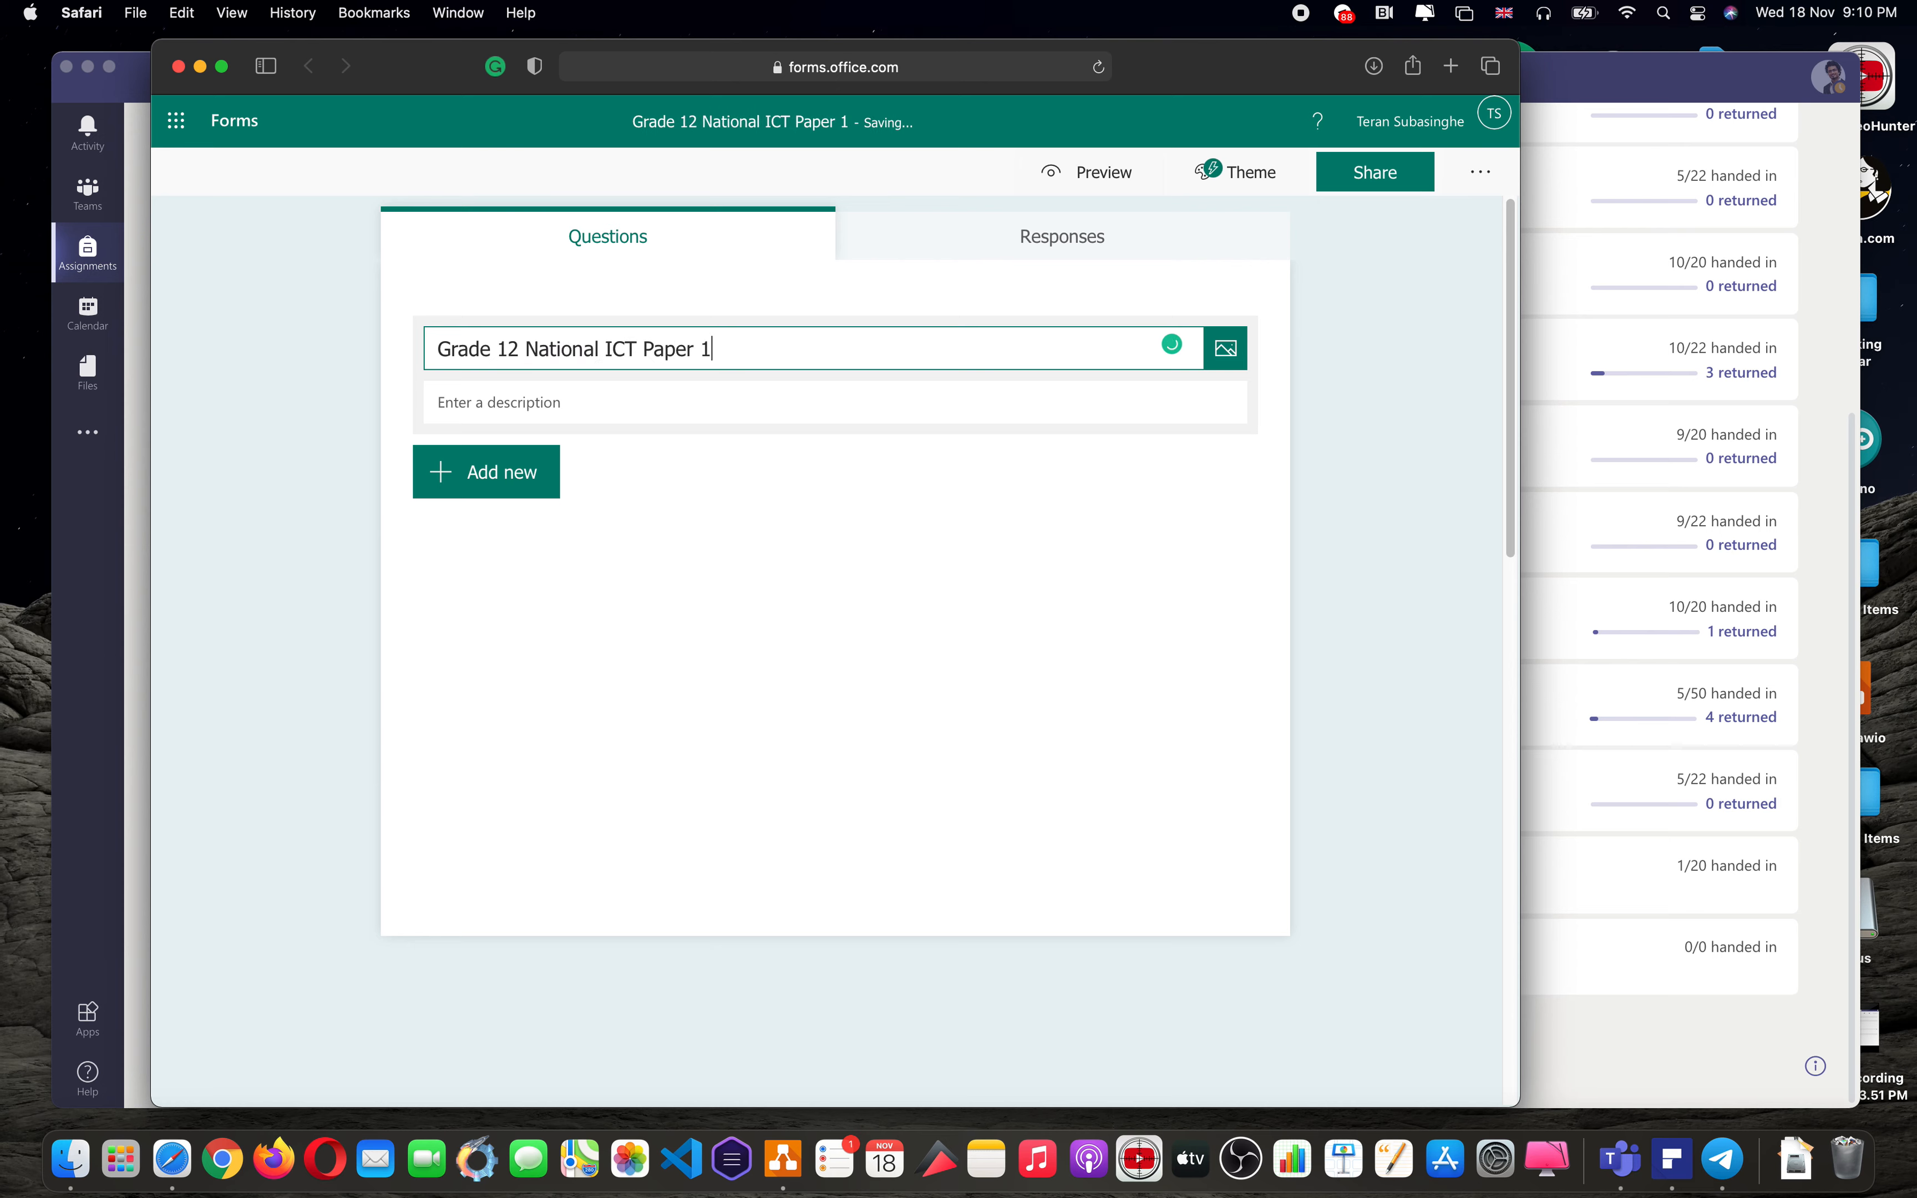
- Enter the quiz description "Please obtain the paper using the link provided in the group. Use this form as your answer sheet."
{"action": "left_click", "coordinate": [653, 404]}
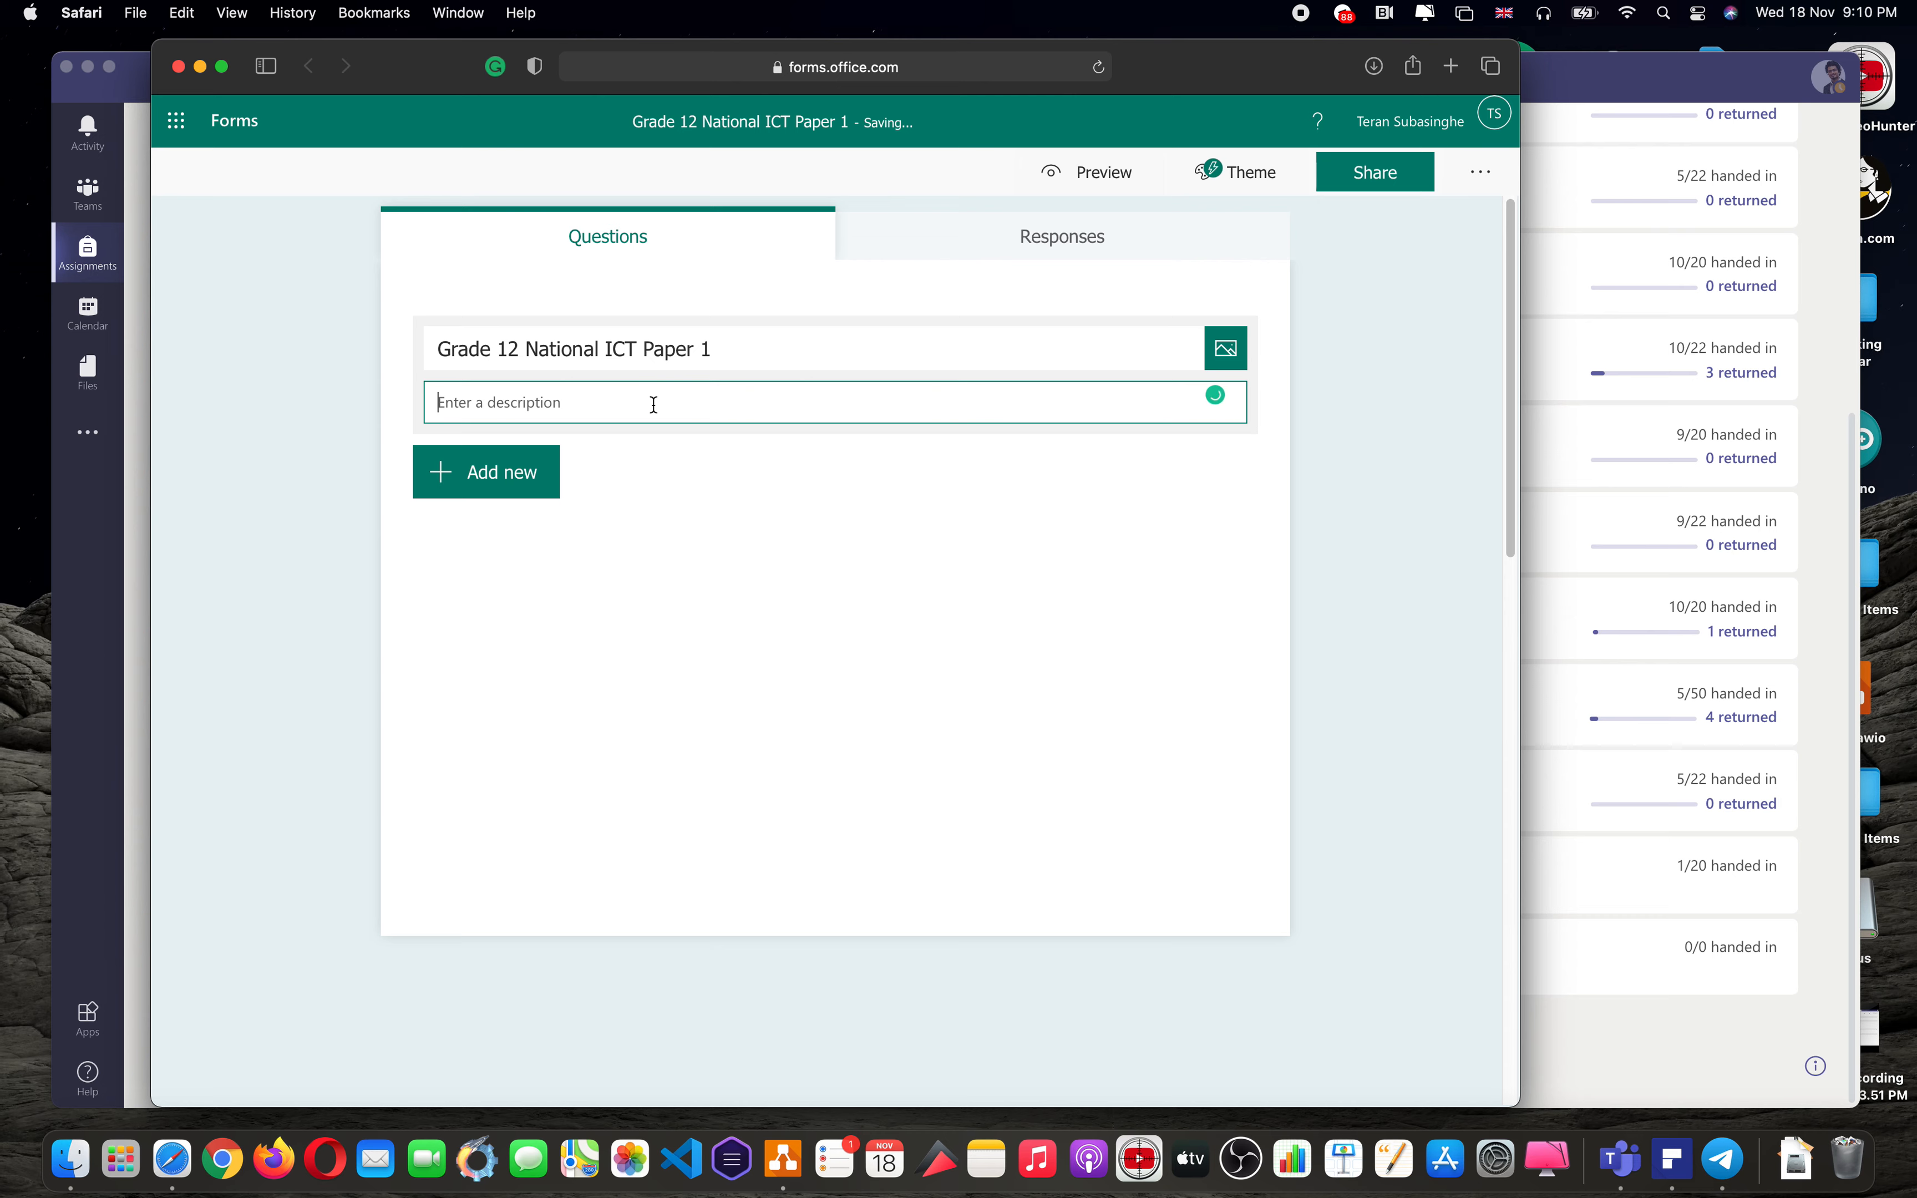
{"action": "type", "text": "Pleas"}
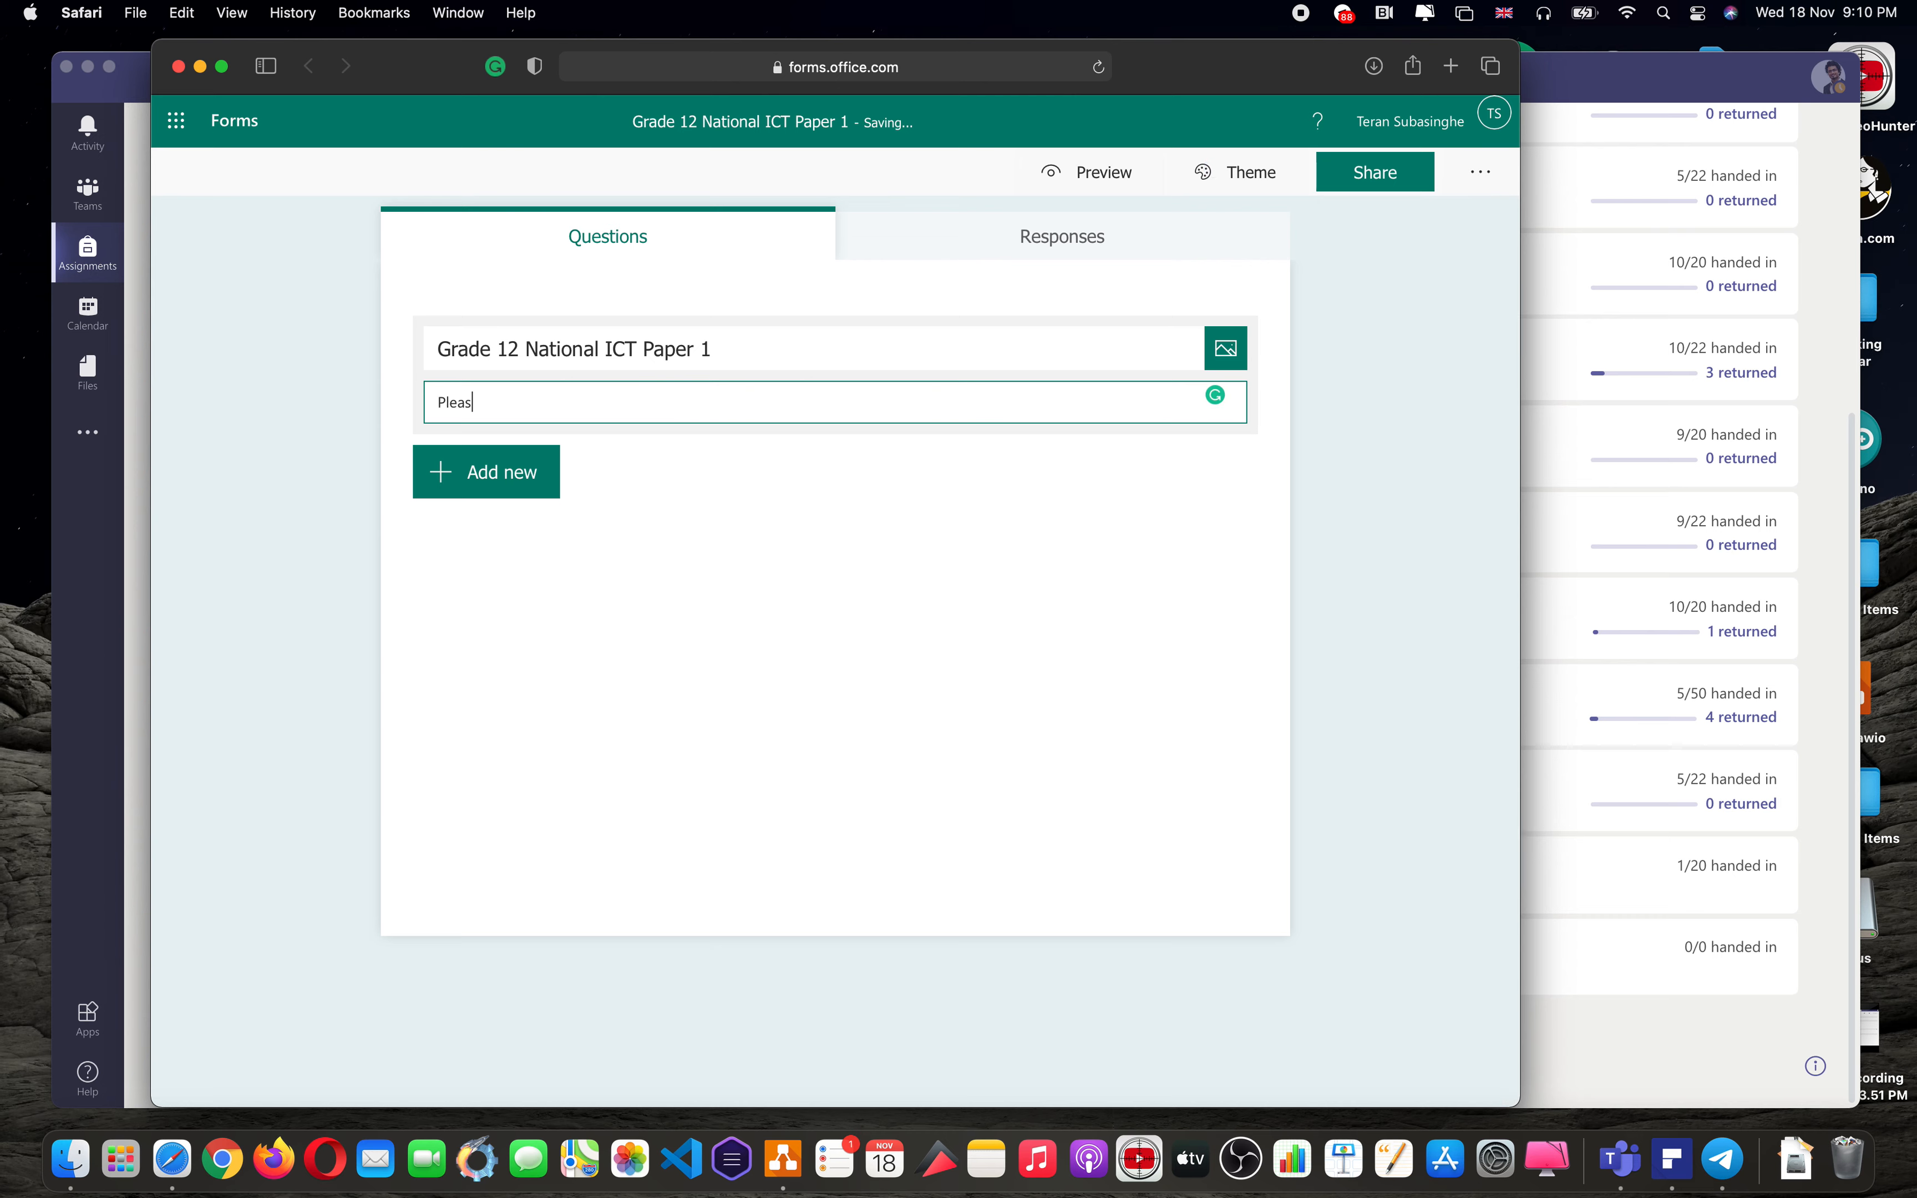
{"action": "type", "text": "e obtain the paper using the link prove"}
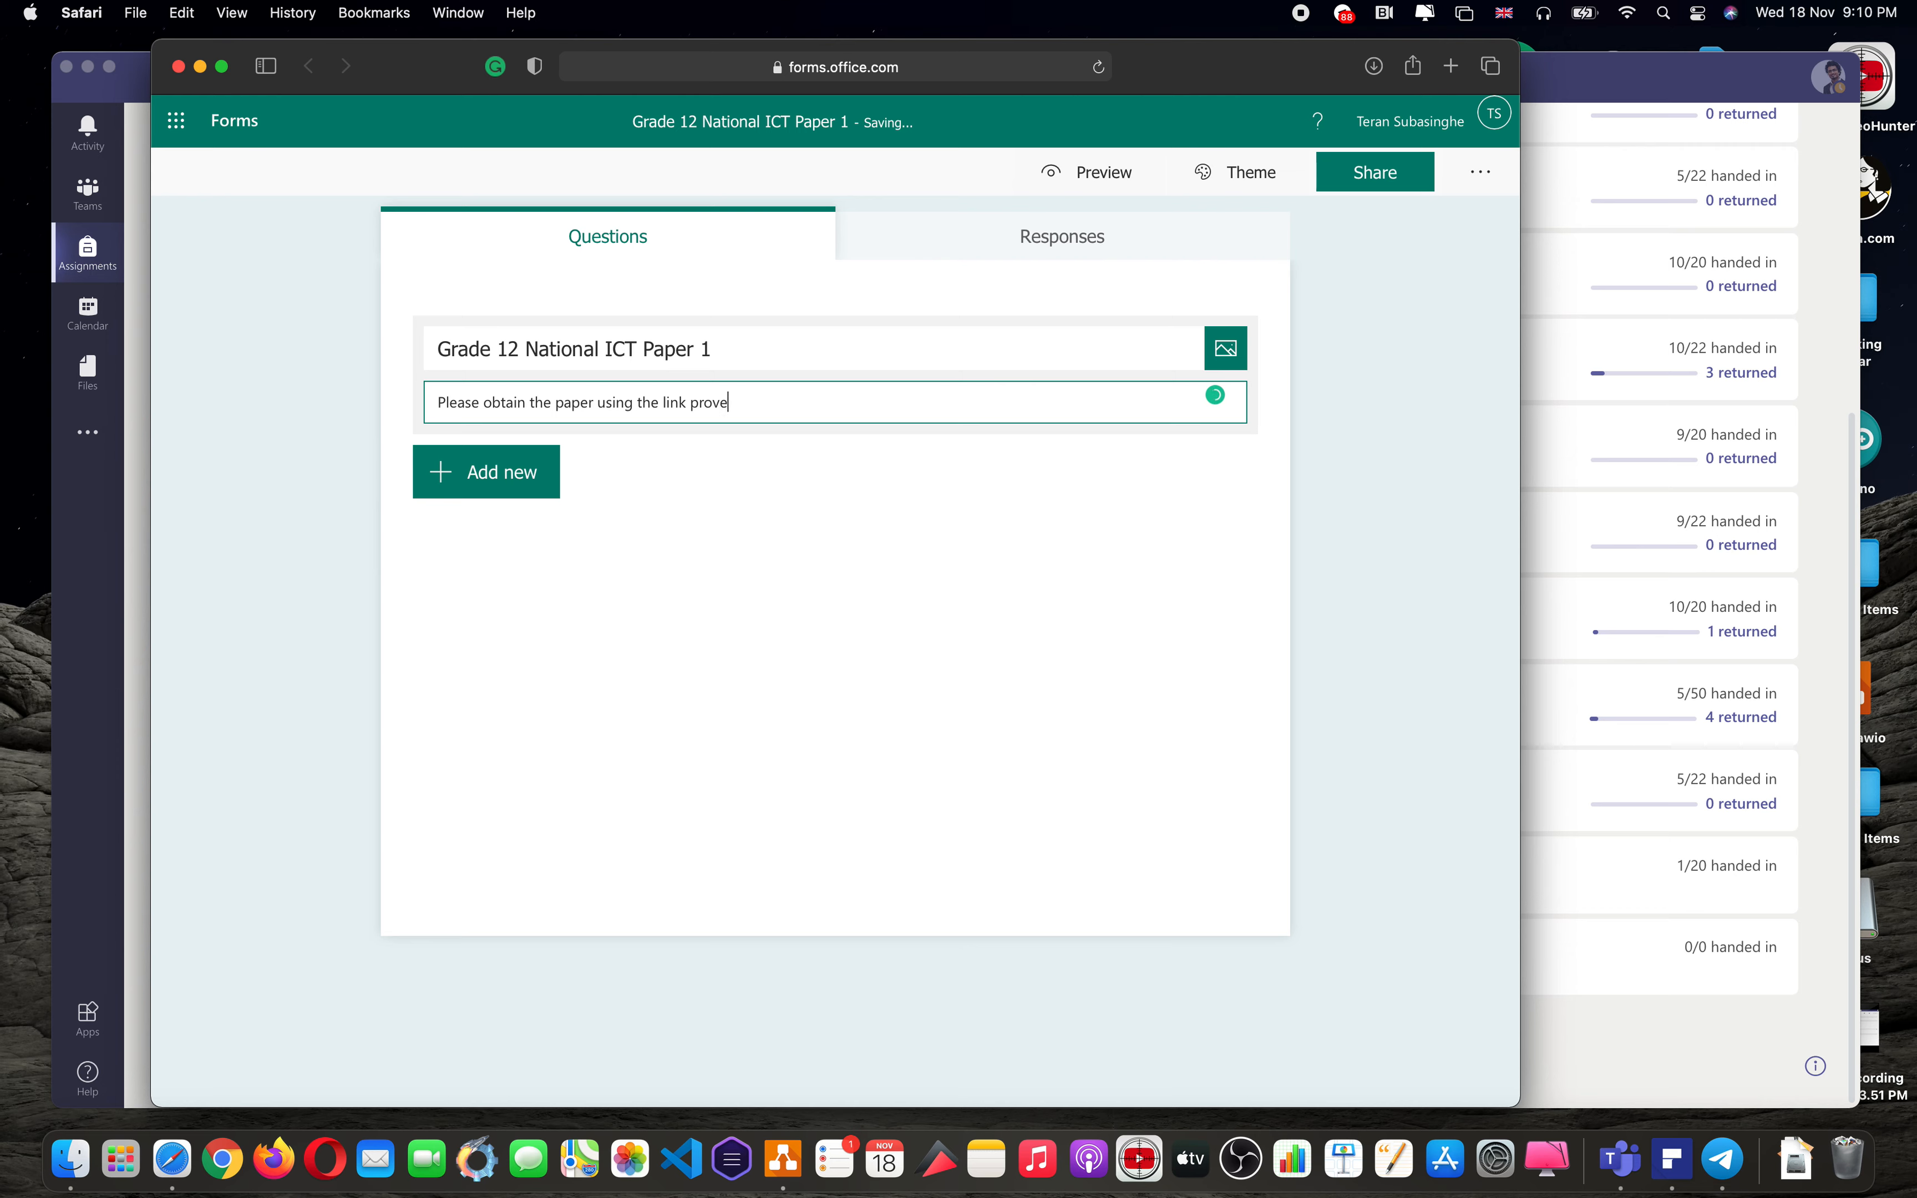
{"action": "type", "text": "d"}
{"action": "key", "text": "BackSpace"}
{"action": "key", "text": "BackSpace"}
{"action": "key", "text": "BackSpace"}
{"action": "type", "text": "ided in th"}
{"action": "key", "text": "BackSpace"}
{"action": "key", "text": "BackSpace"}
{"action": "key", "text": "BackSpace"}
{"action": "type", "text": "the group"}
{"action": "type", "text": ". Use this form as you"}
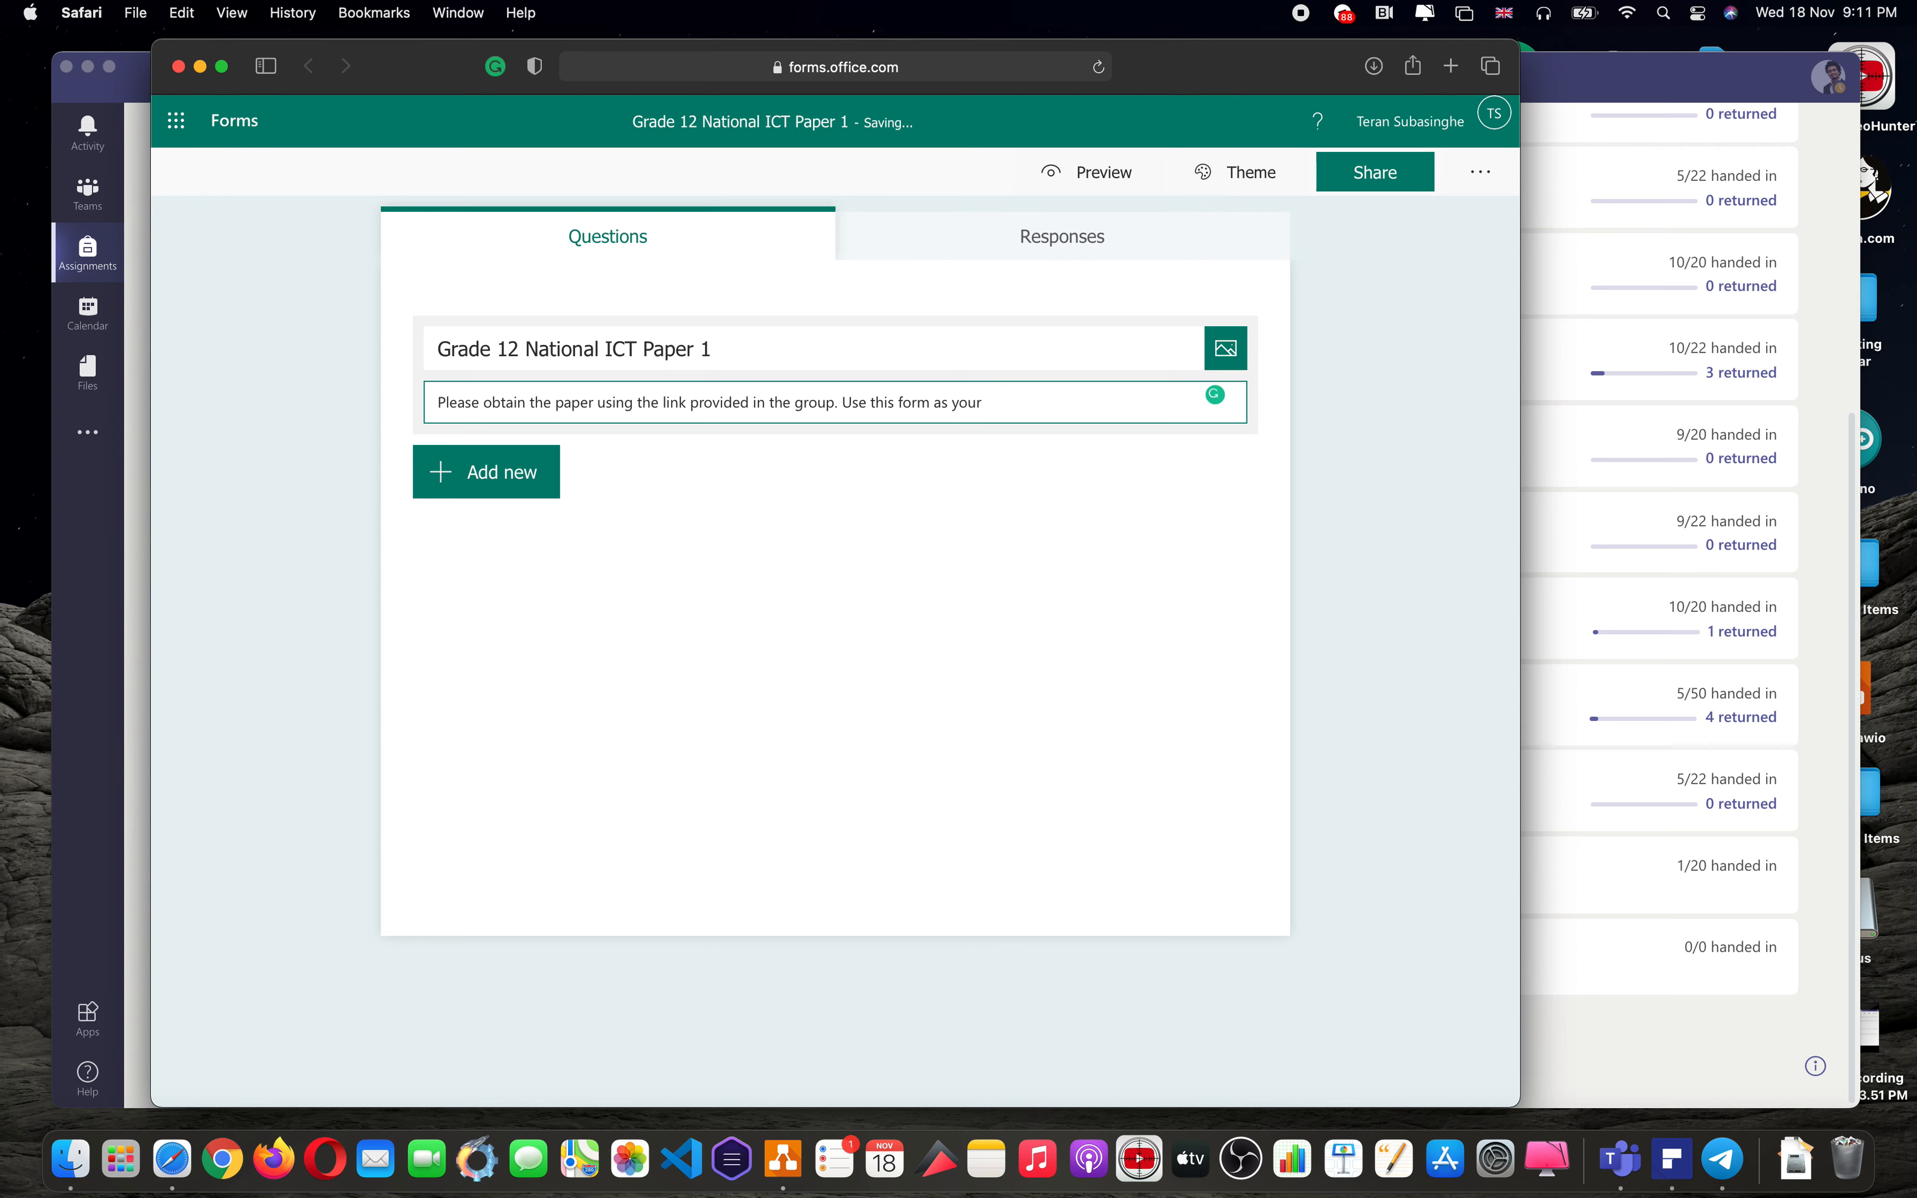
{"action": "type", "text": "r answer sheet."}
{"action": "left_click", "coordinate": [828, 491]}
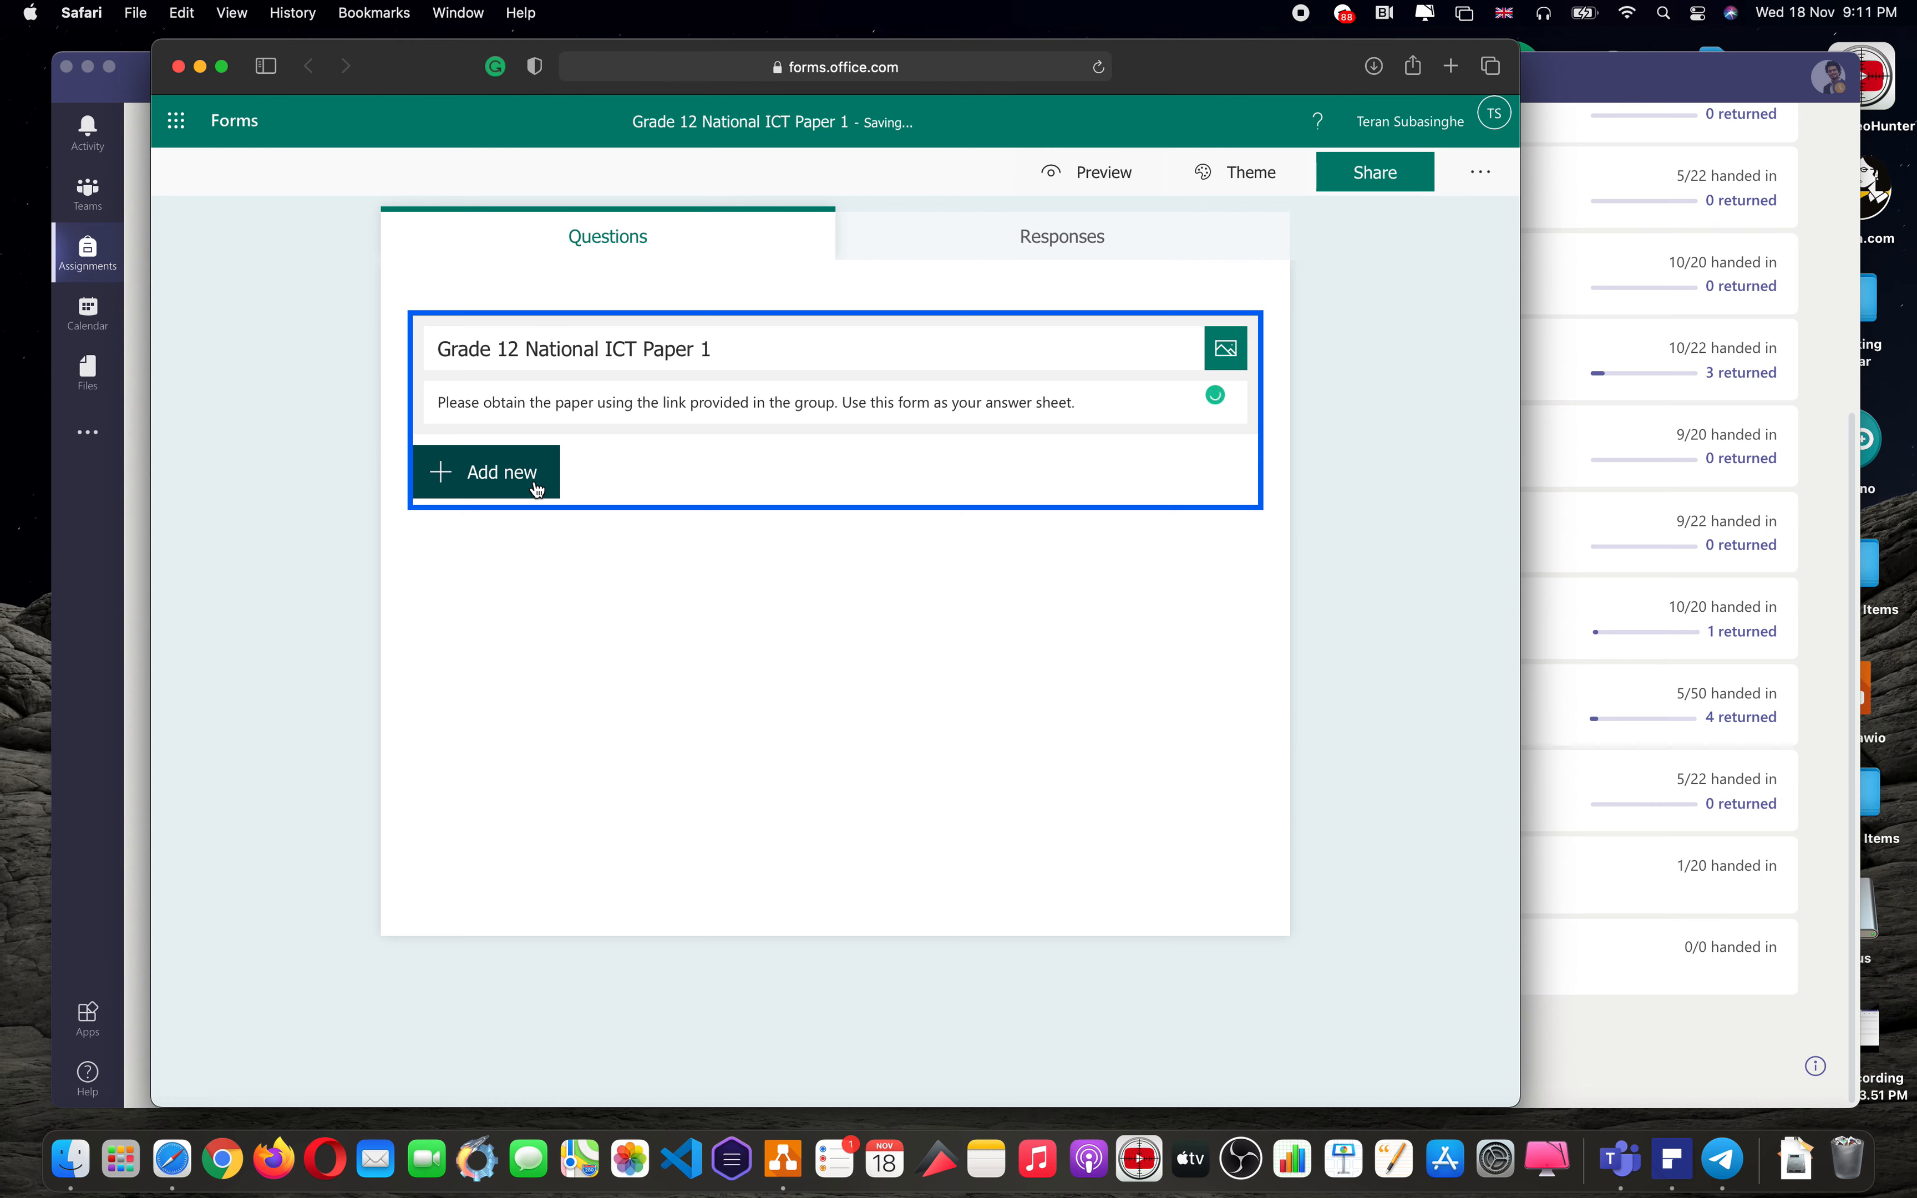
{"action": "left_click", "coordinate": [547, 586]}
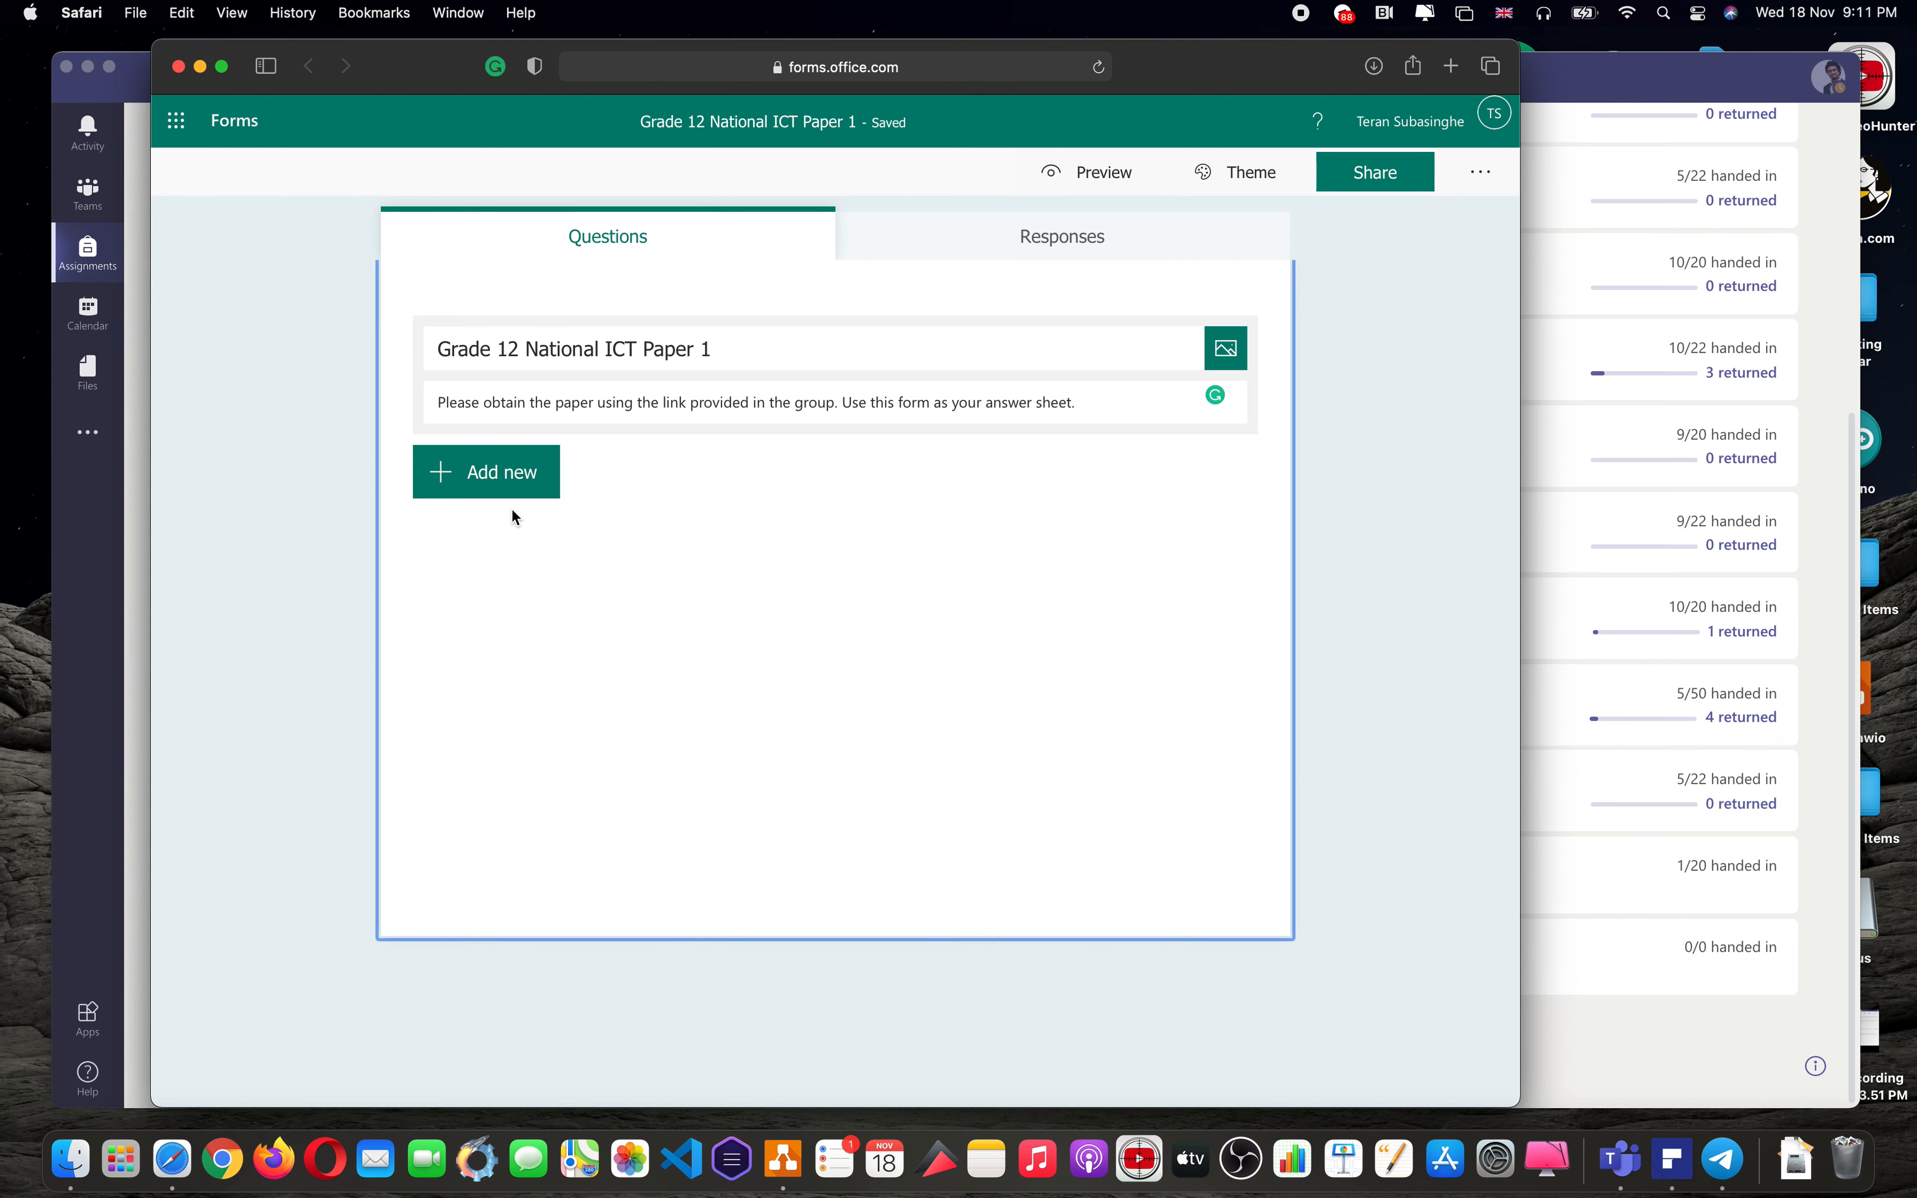
- Add a Choice question to the quiz
{"action": "left_click", "coordinate": [529, 482]}
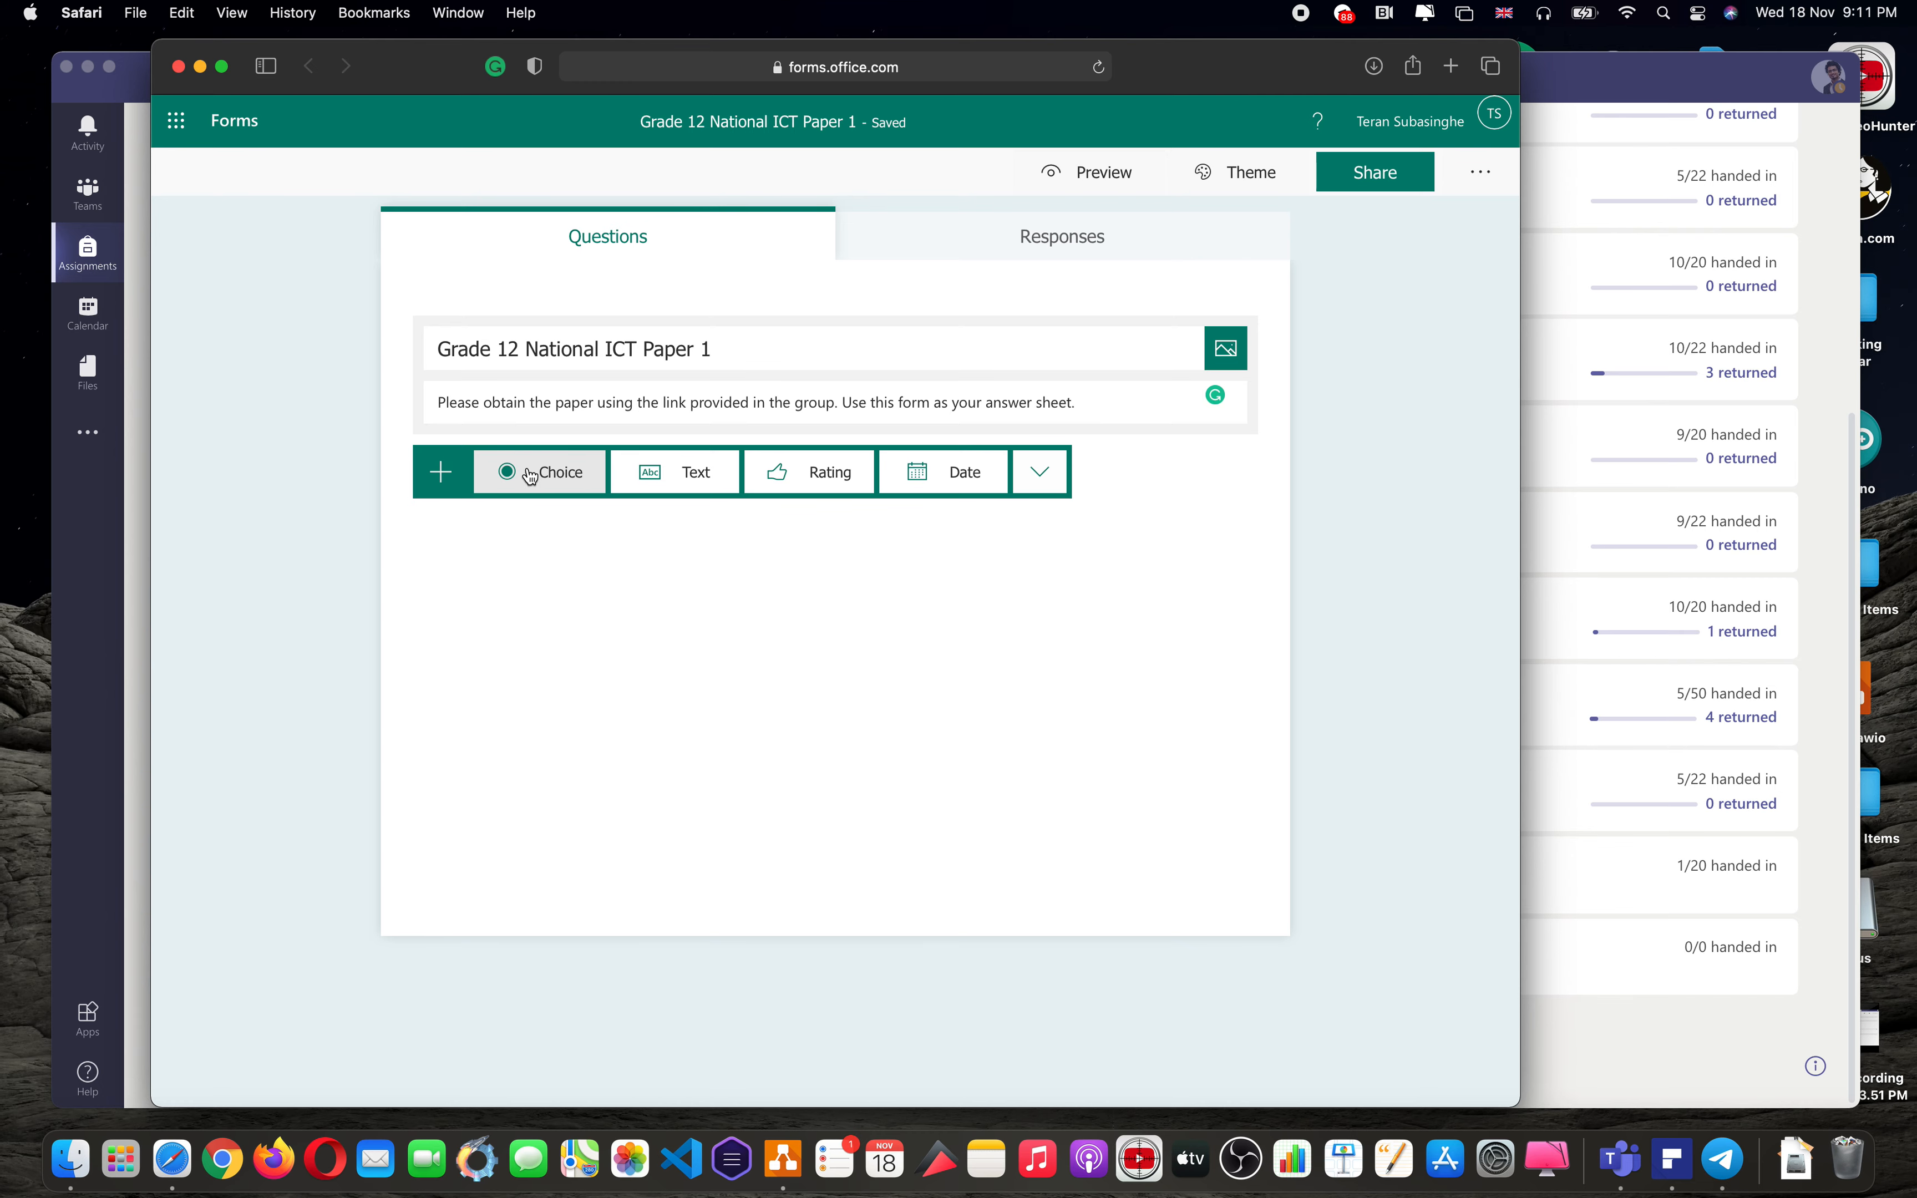
{"action": "left_click", "coordinate": [533, 475]}
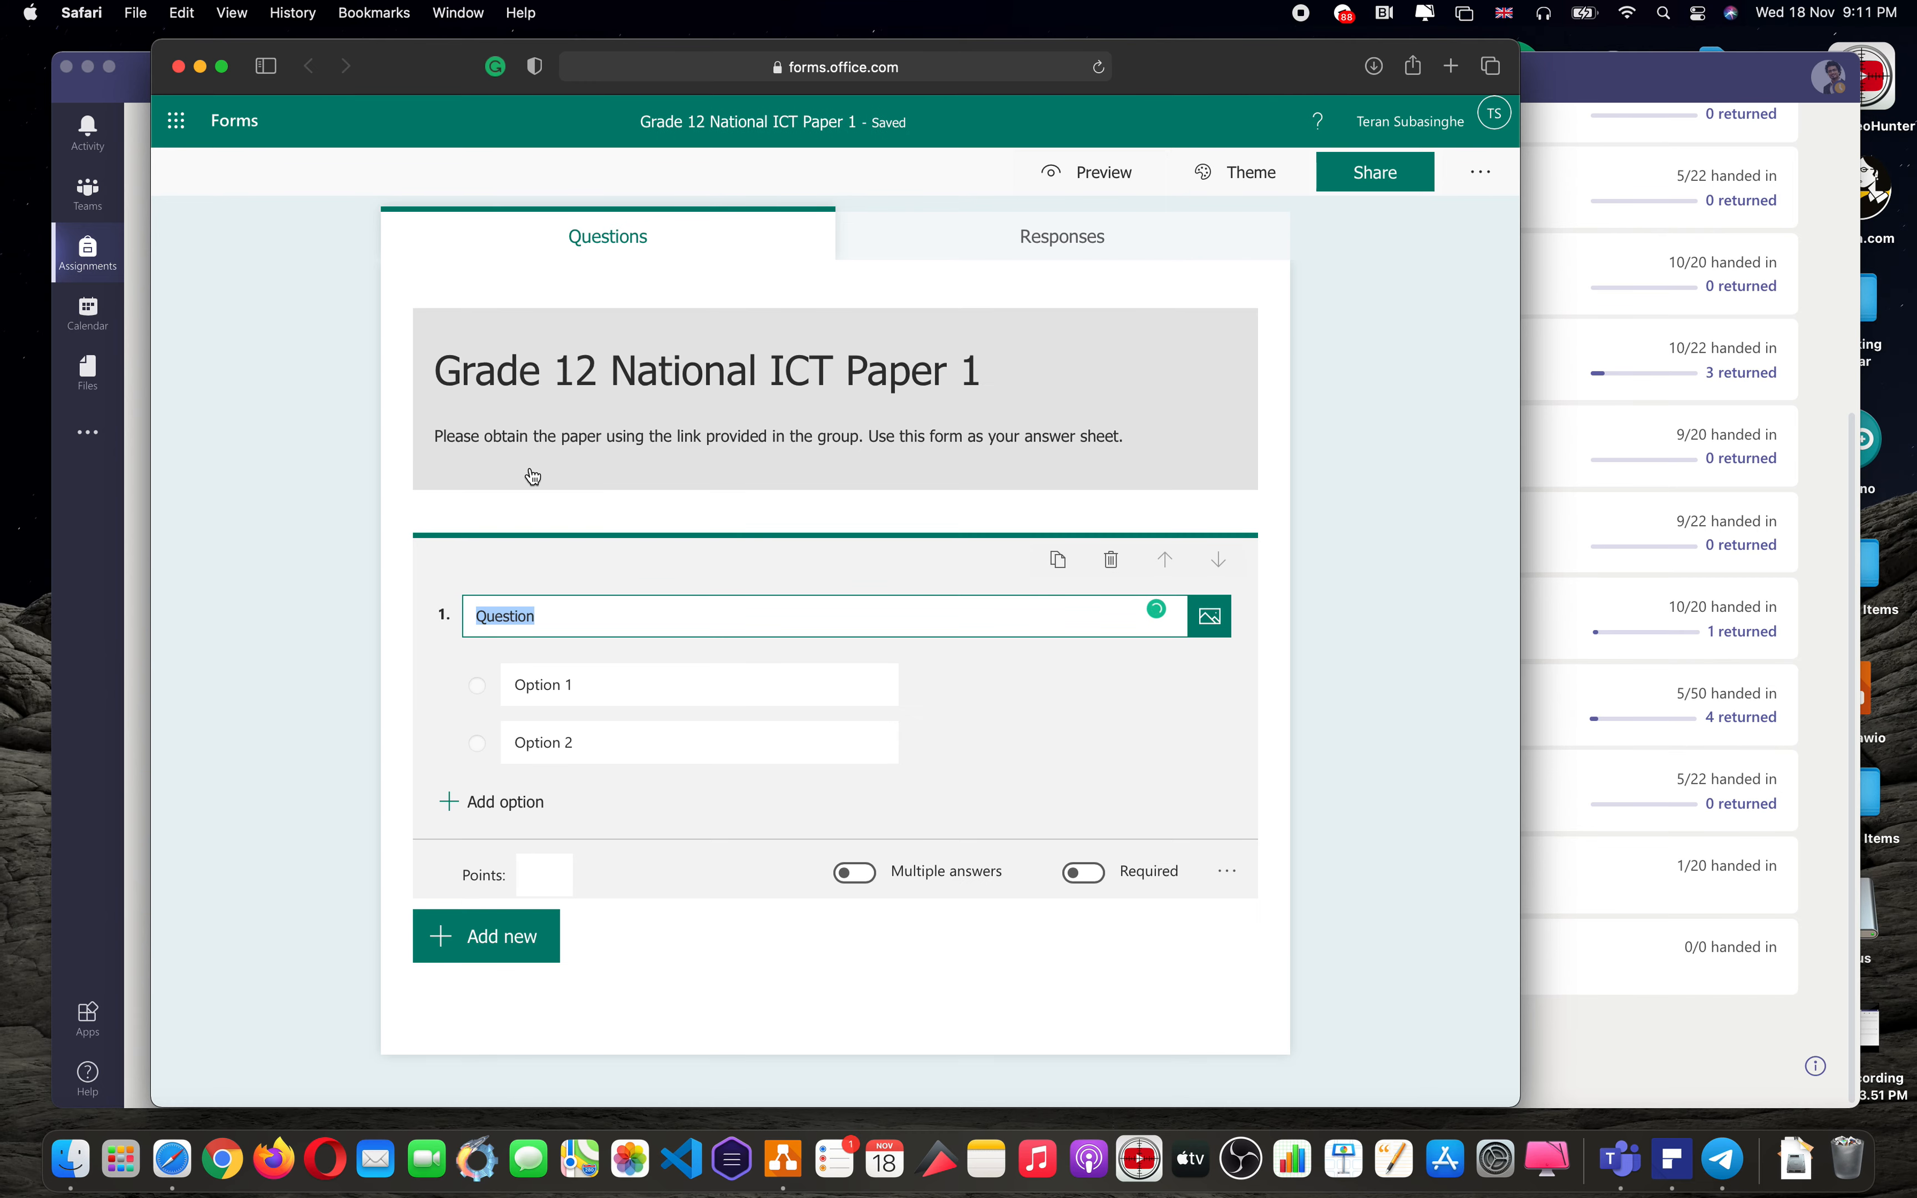
{"action": "left_click", "coordinate": [556, 616]}
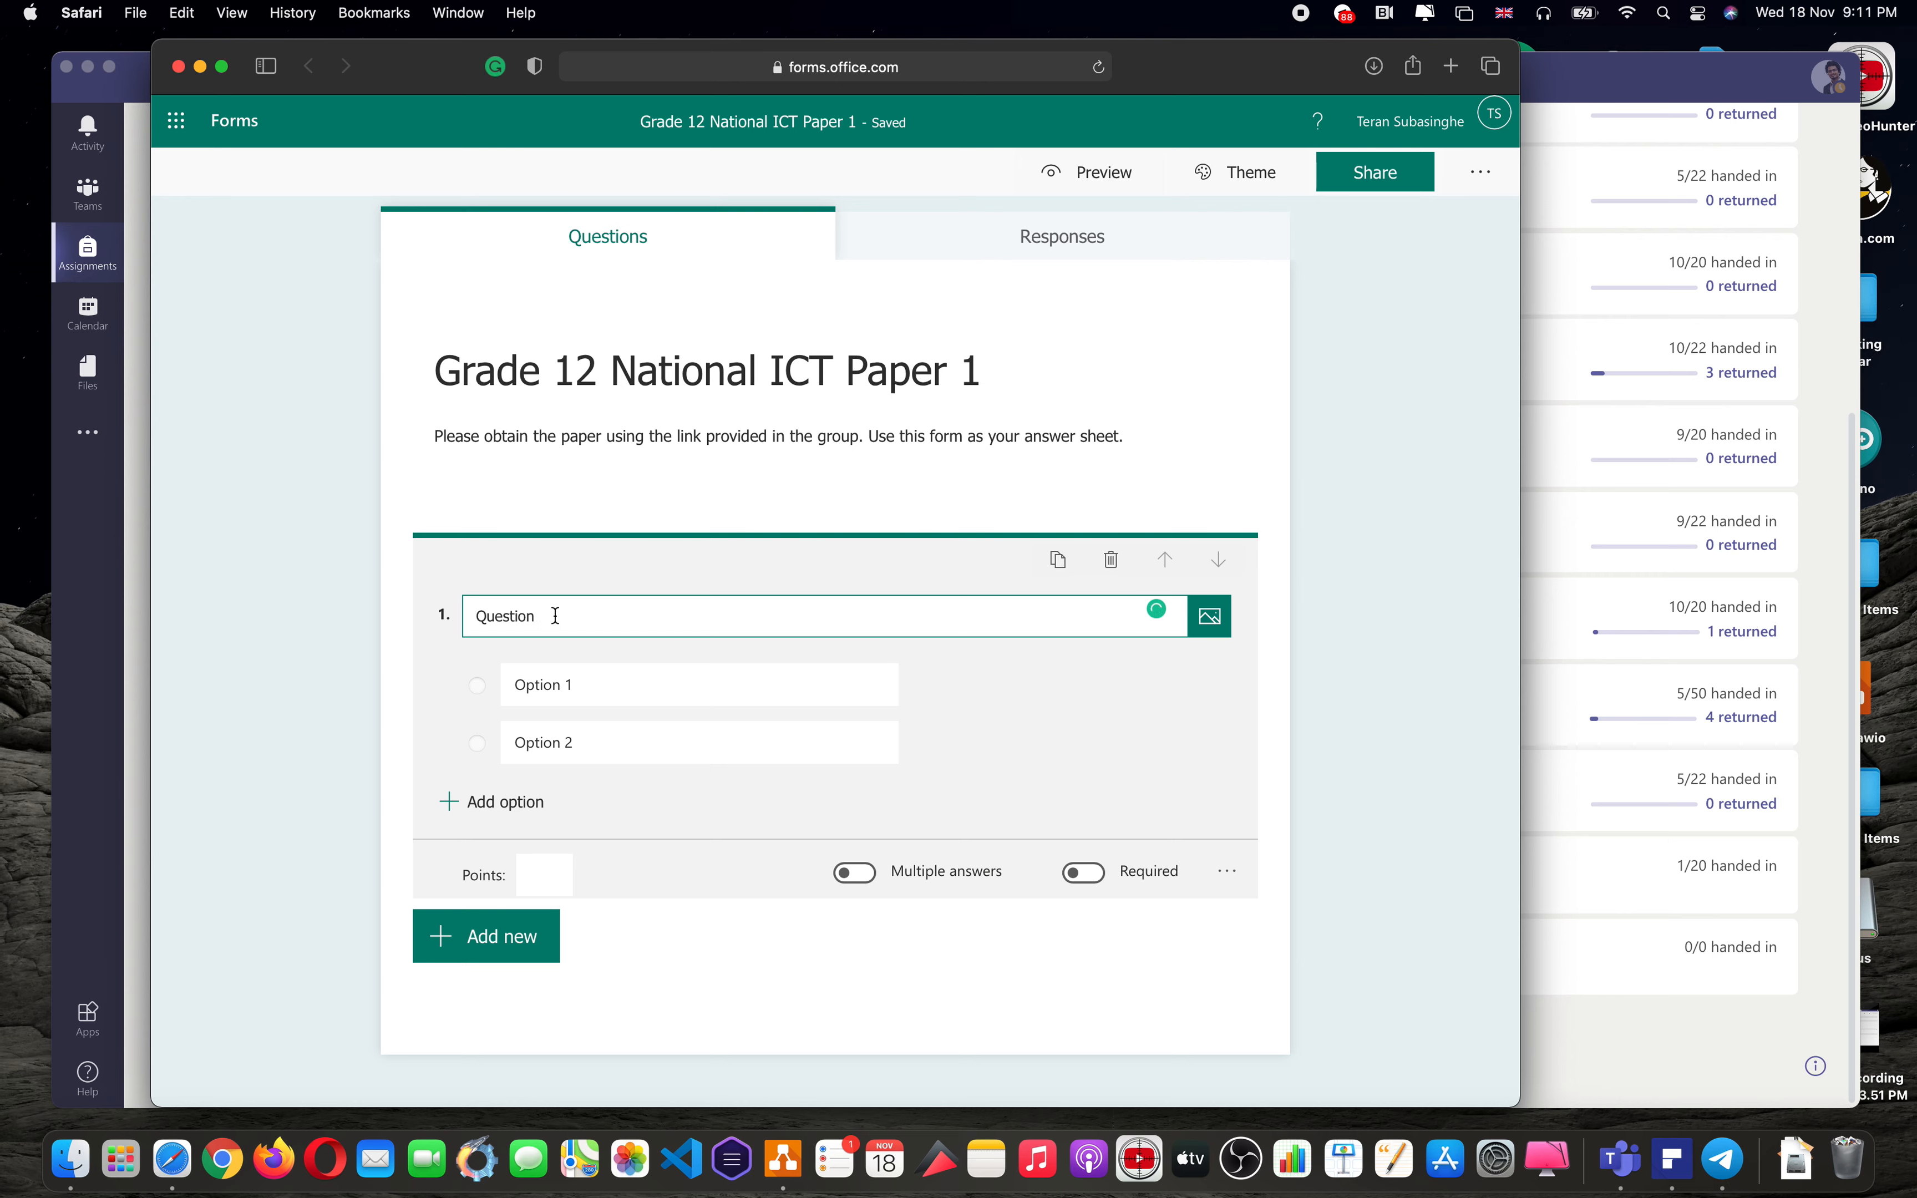
{"action": "key", "text": "BackSpace"}
{"action": "key", "text": "BackSpace"}
{"action": "key", "text": "BackSpace"}
{"action": "key", "text": "BackSpace"}
{"action": "key", "text": "BackSpace"}
{"action": "key", "text": "BackSpace"}
{"action": "key", "text": "BackSpace"}
{"action": "key", "text": "BackSpace"}
{"action": "type", "text": "Get teh"}
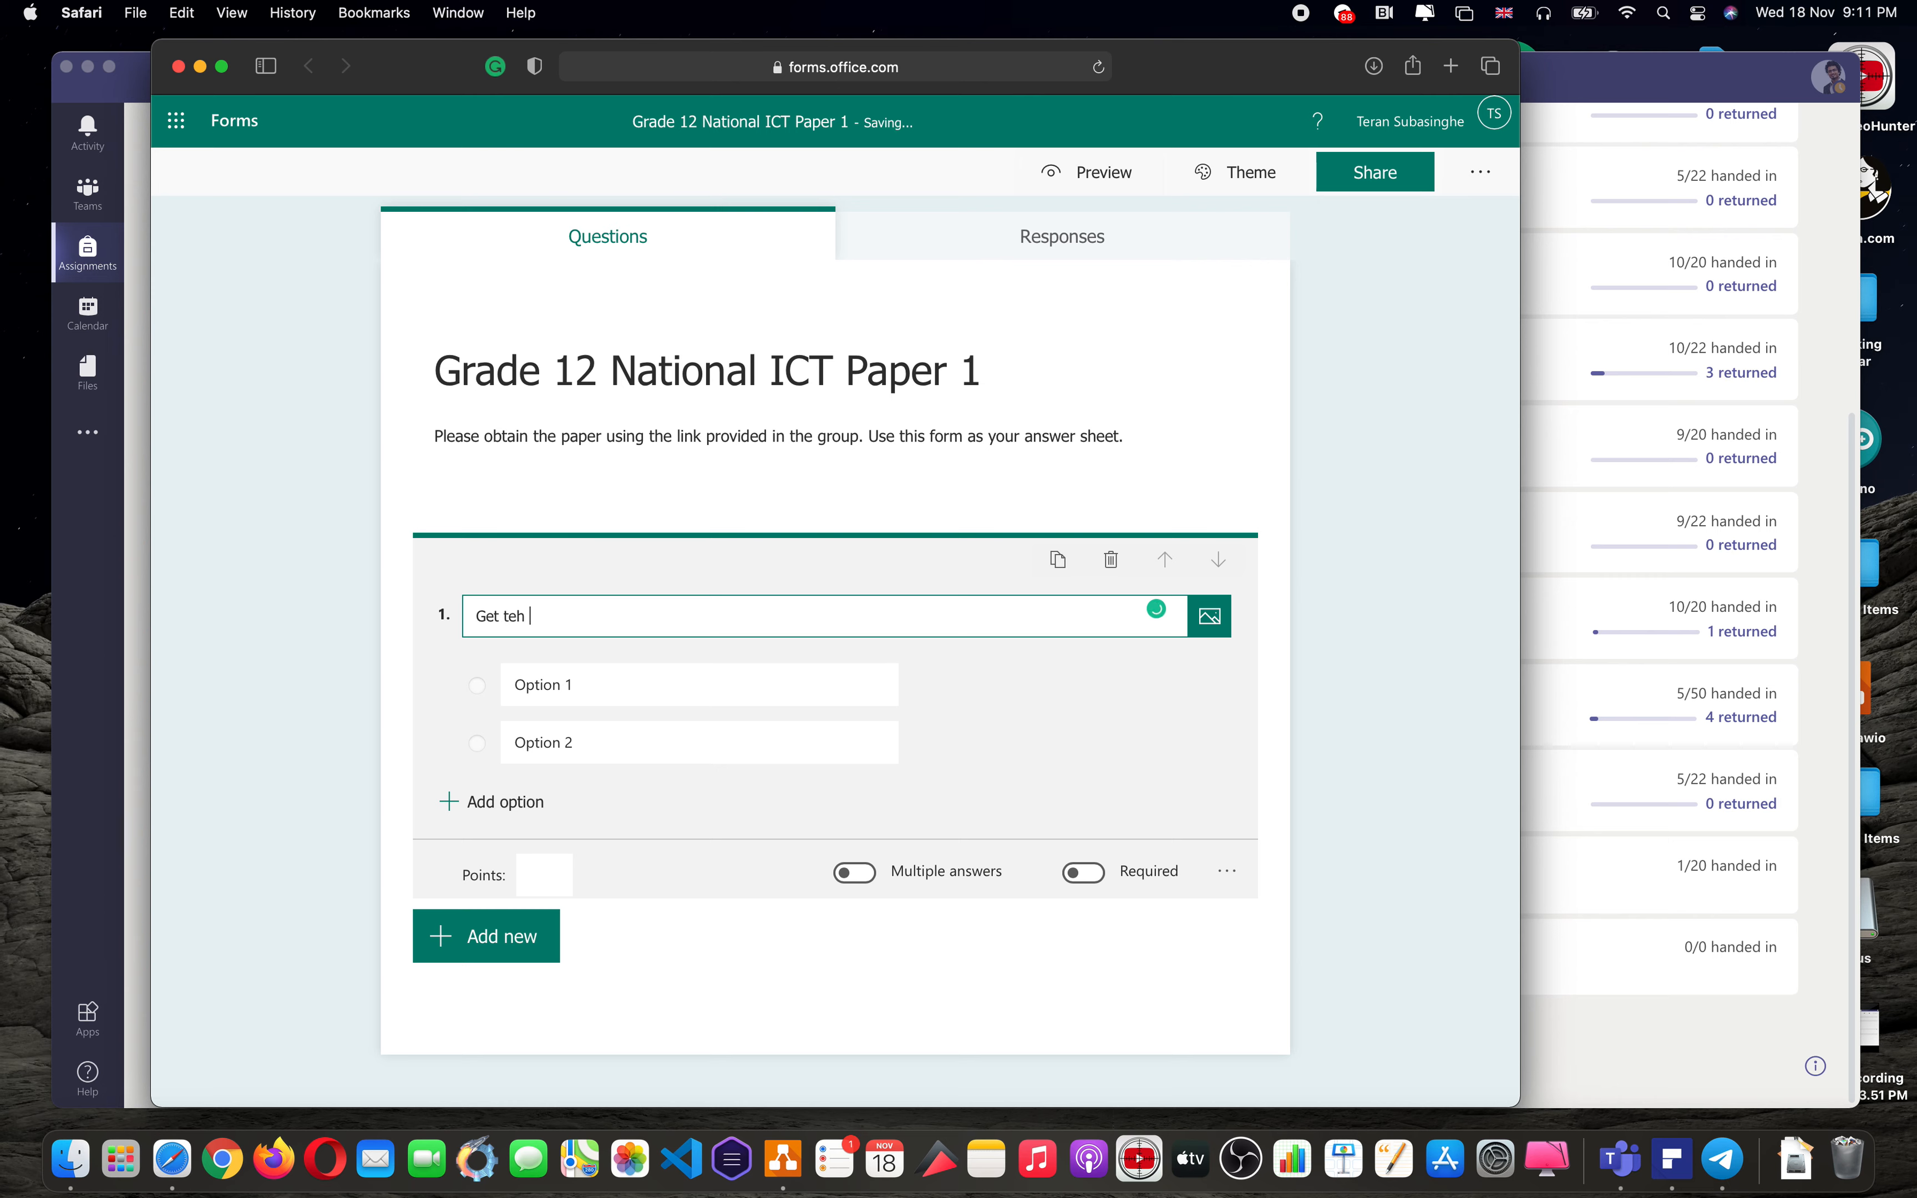
{"action": "key", "text": "BackSpace"}
{"action": "key", "text": "BackSpace"}
{"action": "key", "text": "BackSpace"}
{"action": "type", "text": "he question from"}
- Set the first question's text to "Read the question from the paper and select your answer"
{"action": "key", "text": "super+a"}
{"action": "type", "text": "Read the question from the paper"}
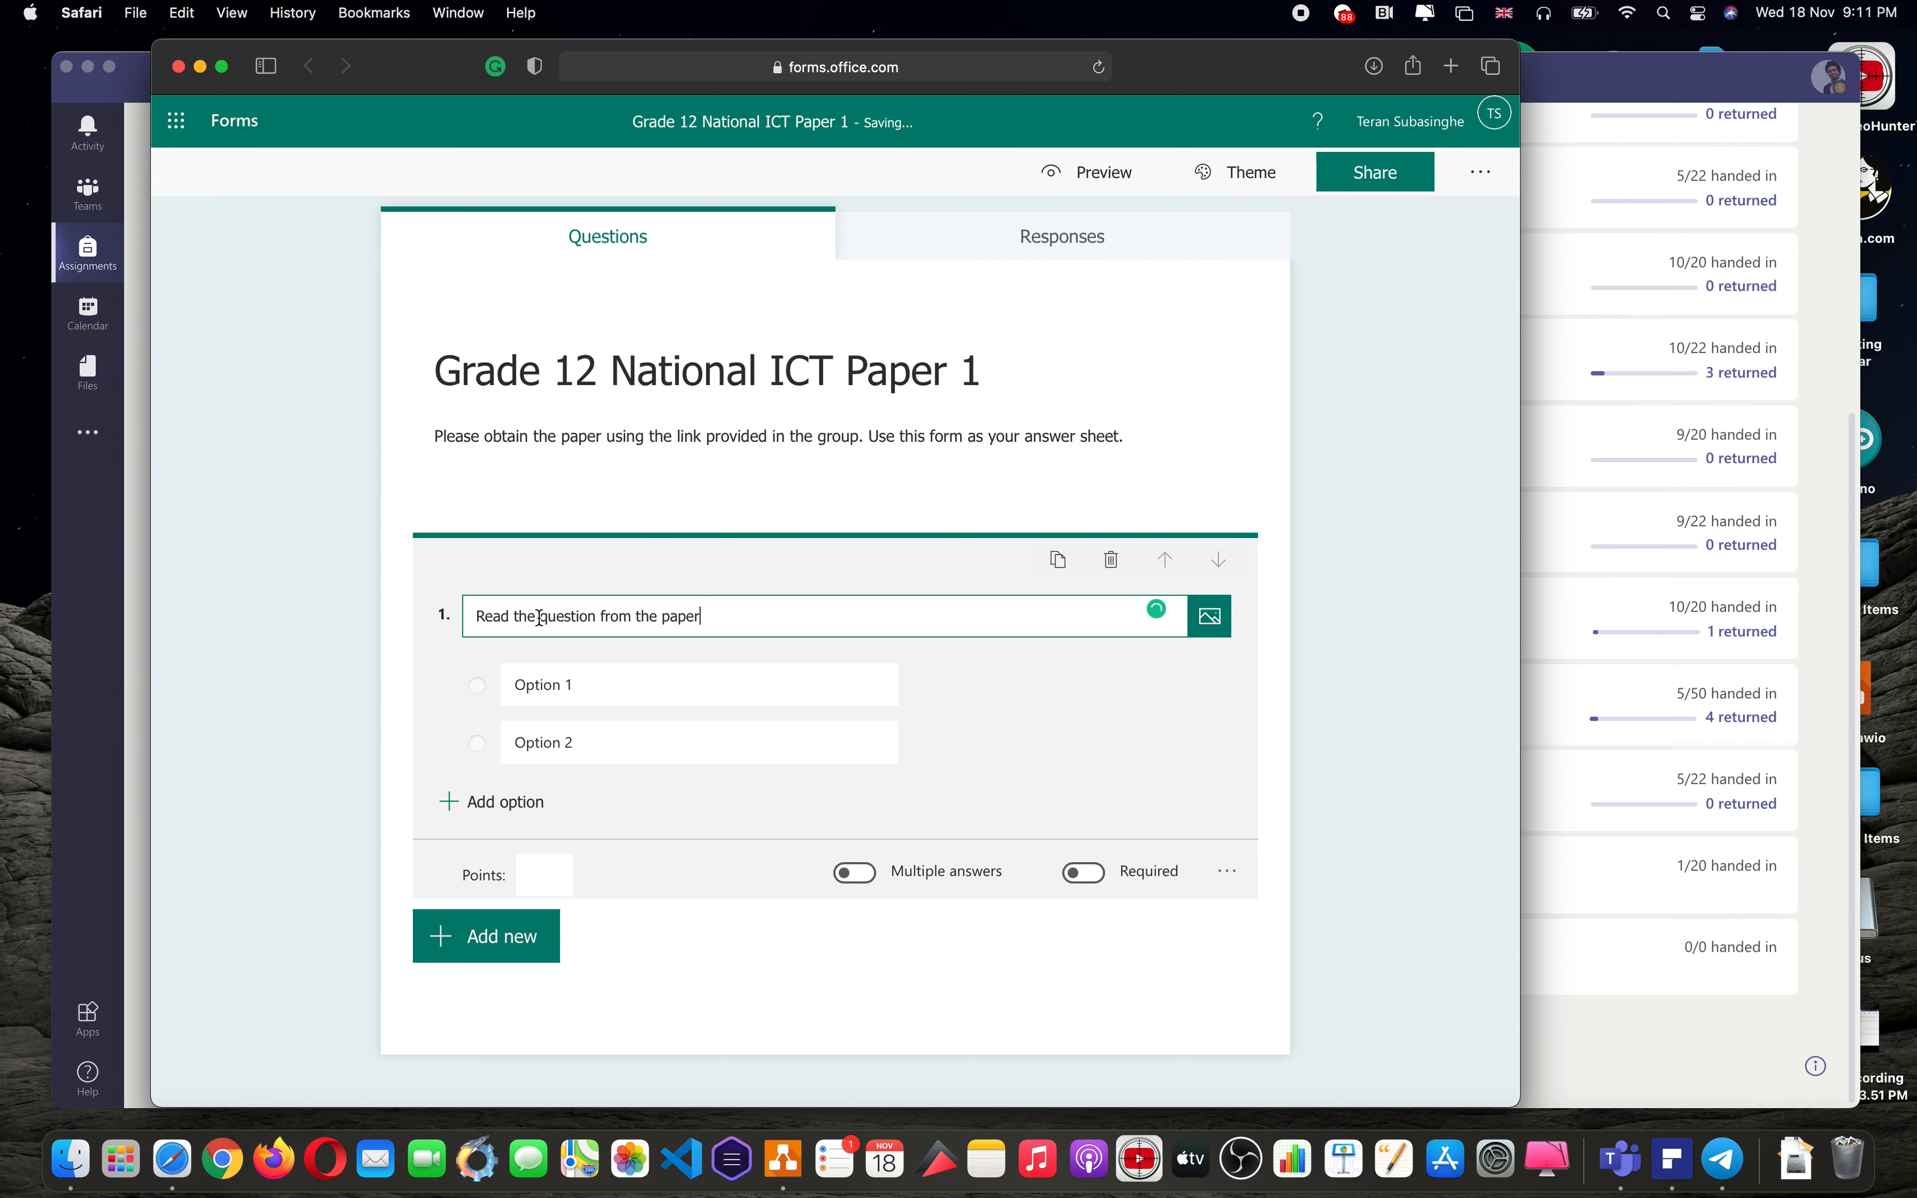
{"action": "type", "text": " and select your answer"}
- Rename the question's two existing answer options to 1 and 2
{"action": "left_click", "coordinate": [544, 690]}
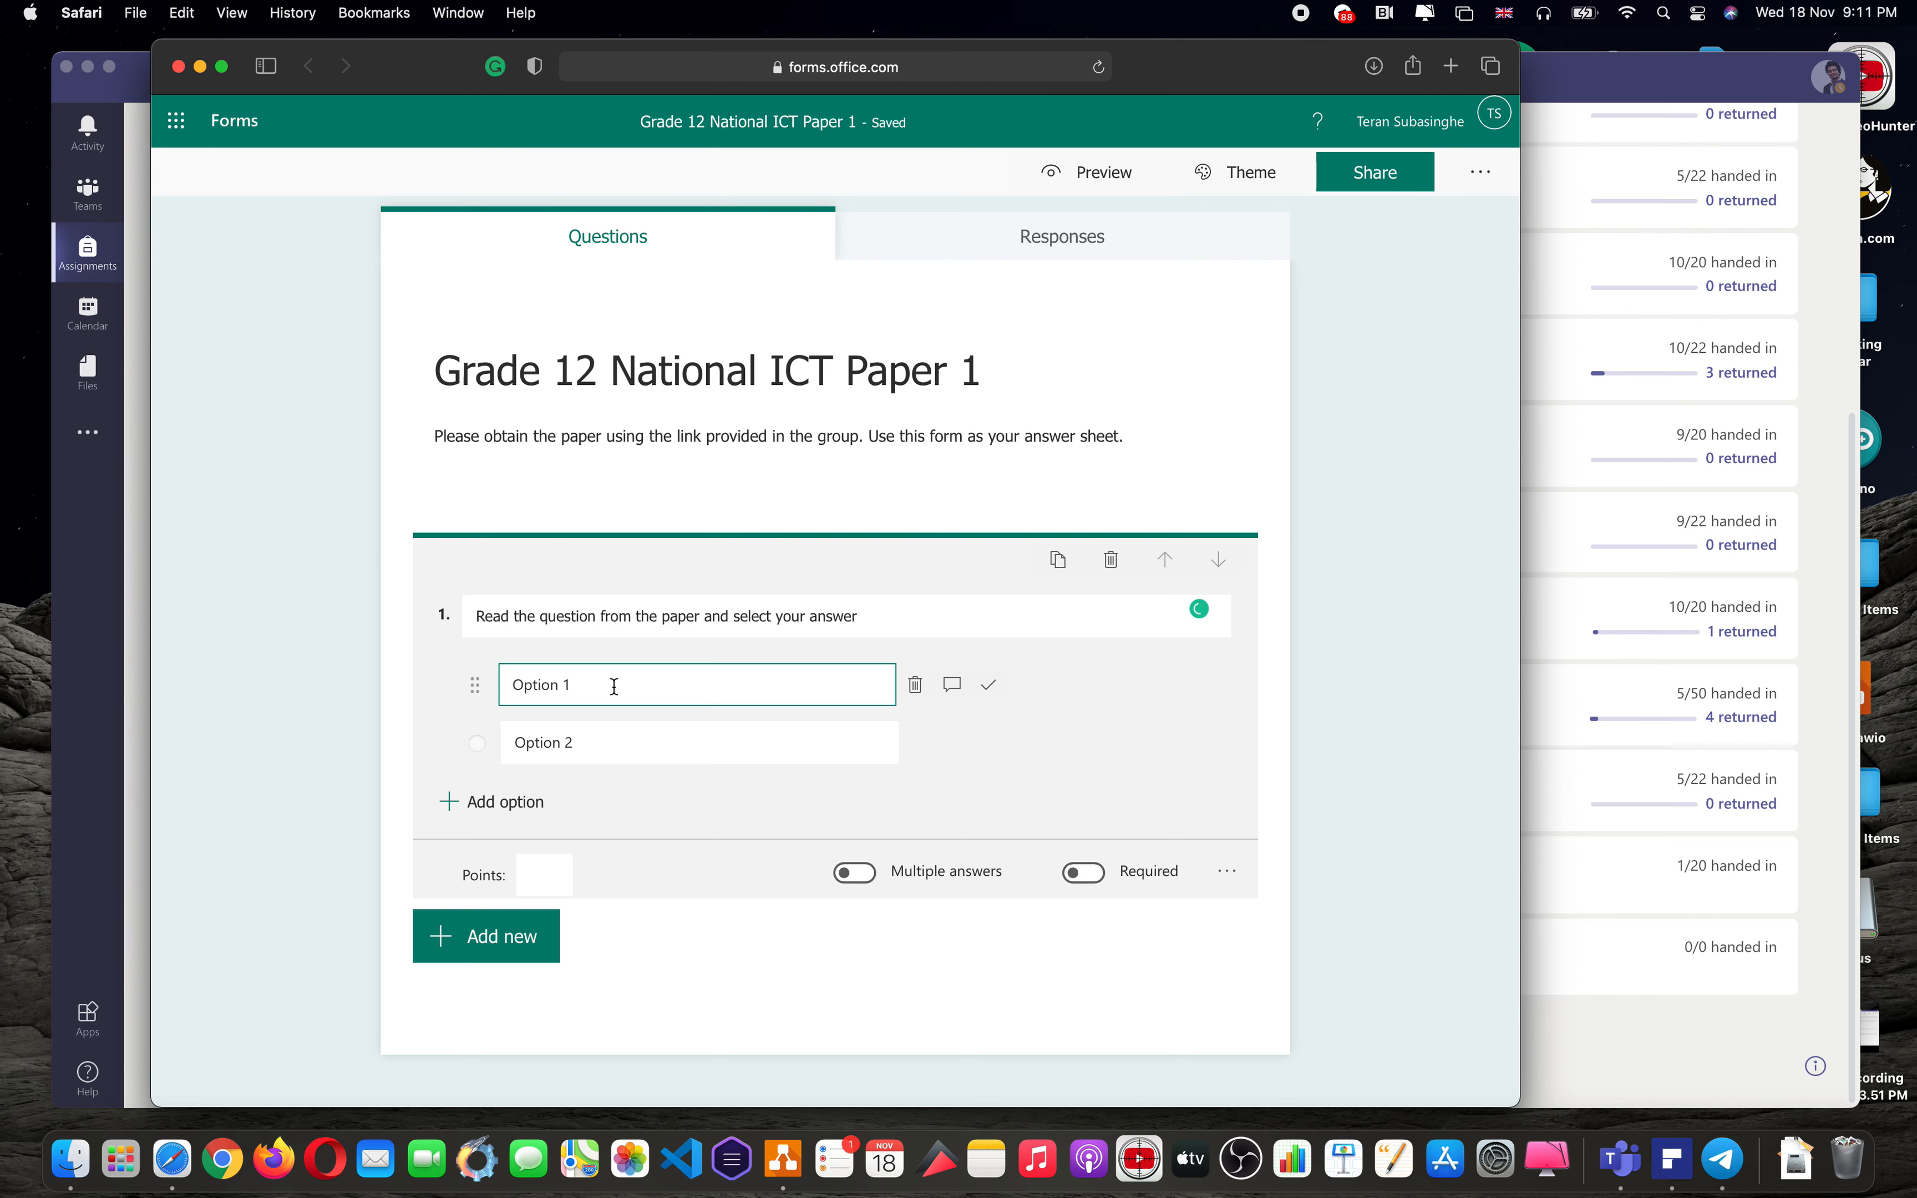
{"action": "type", "text": "Opti"}
{"action": "key", "text": "BackSpace"}
{"action": "key", "text": "BackSpace"}
{"action": "key", "text": "BackSpace"}
{"action": "key", "text": "BackSpace"}
{"action": "type", "text": "1"}
{"action": "left_click", "coordinate": [608, 736]}
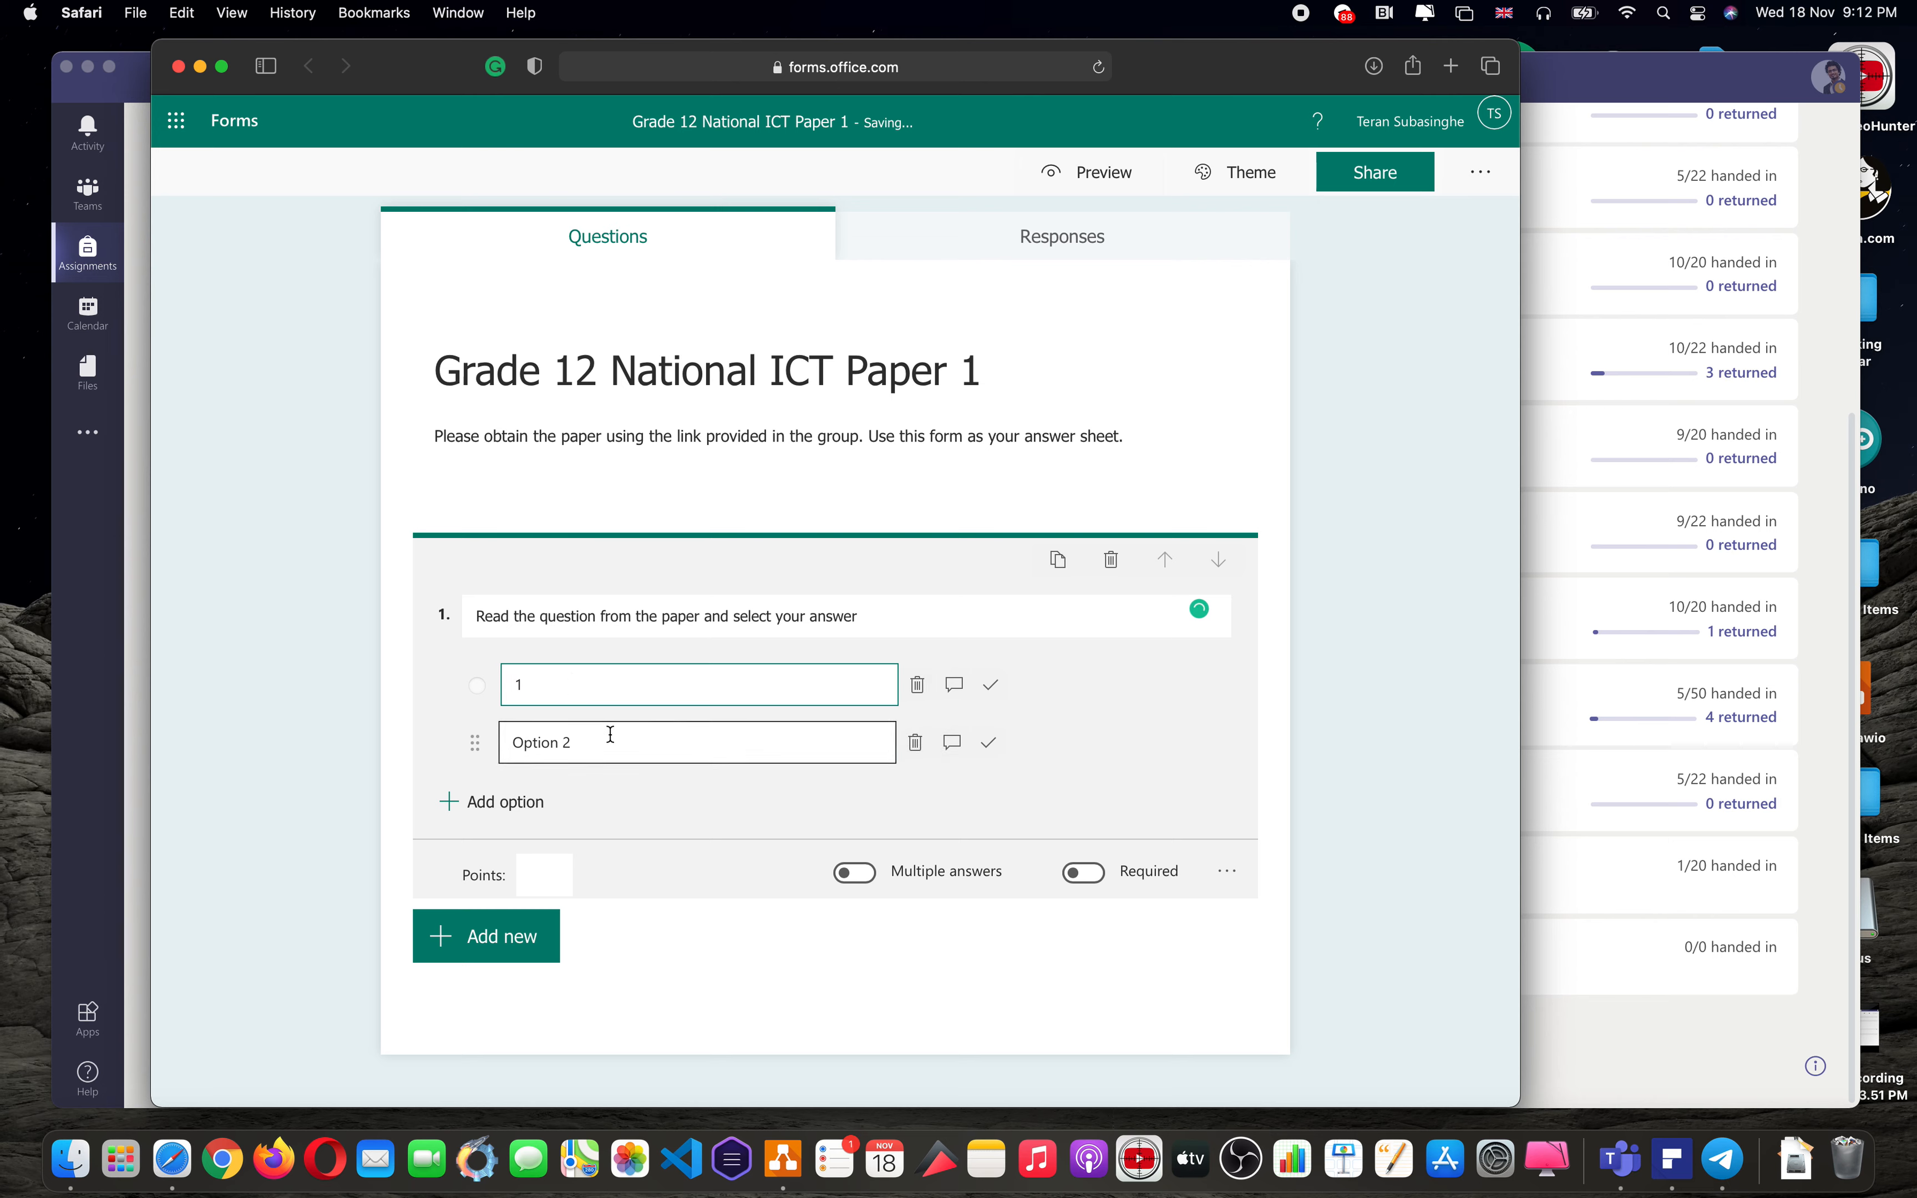
{"action": "key", "text": "BackSpace"}
{"action": "key", "text": "BackSpace"}
{"action": "key", "text": "BackSpace"}
{"action": "key", "text": "BackSpace"}
{"action": "key", "text": "BackSpace"}
{"action": "key", "text": "BackSpace"}
{"action": "key", "text": "BackSpace"}
{"action": "key", "text": "BackSpace"}
{"action": "type", "text": "2"}
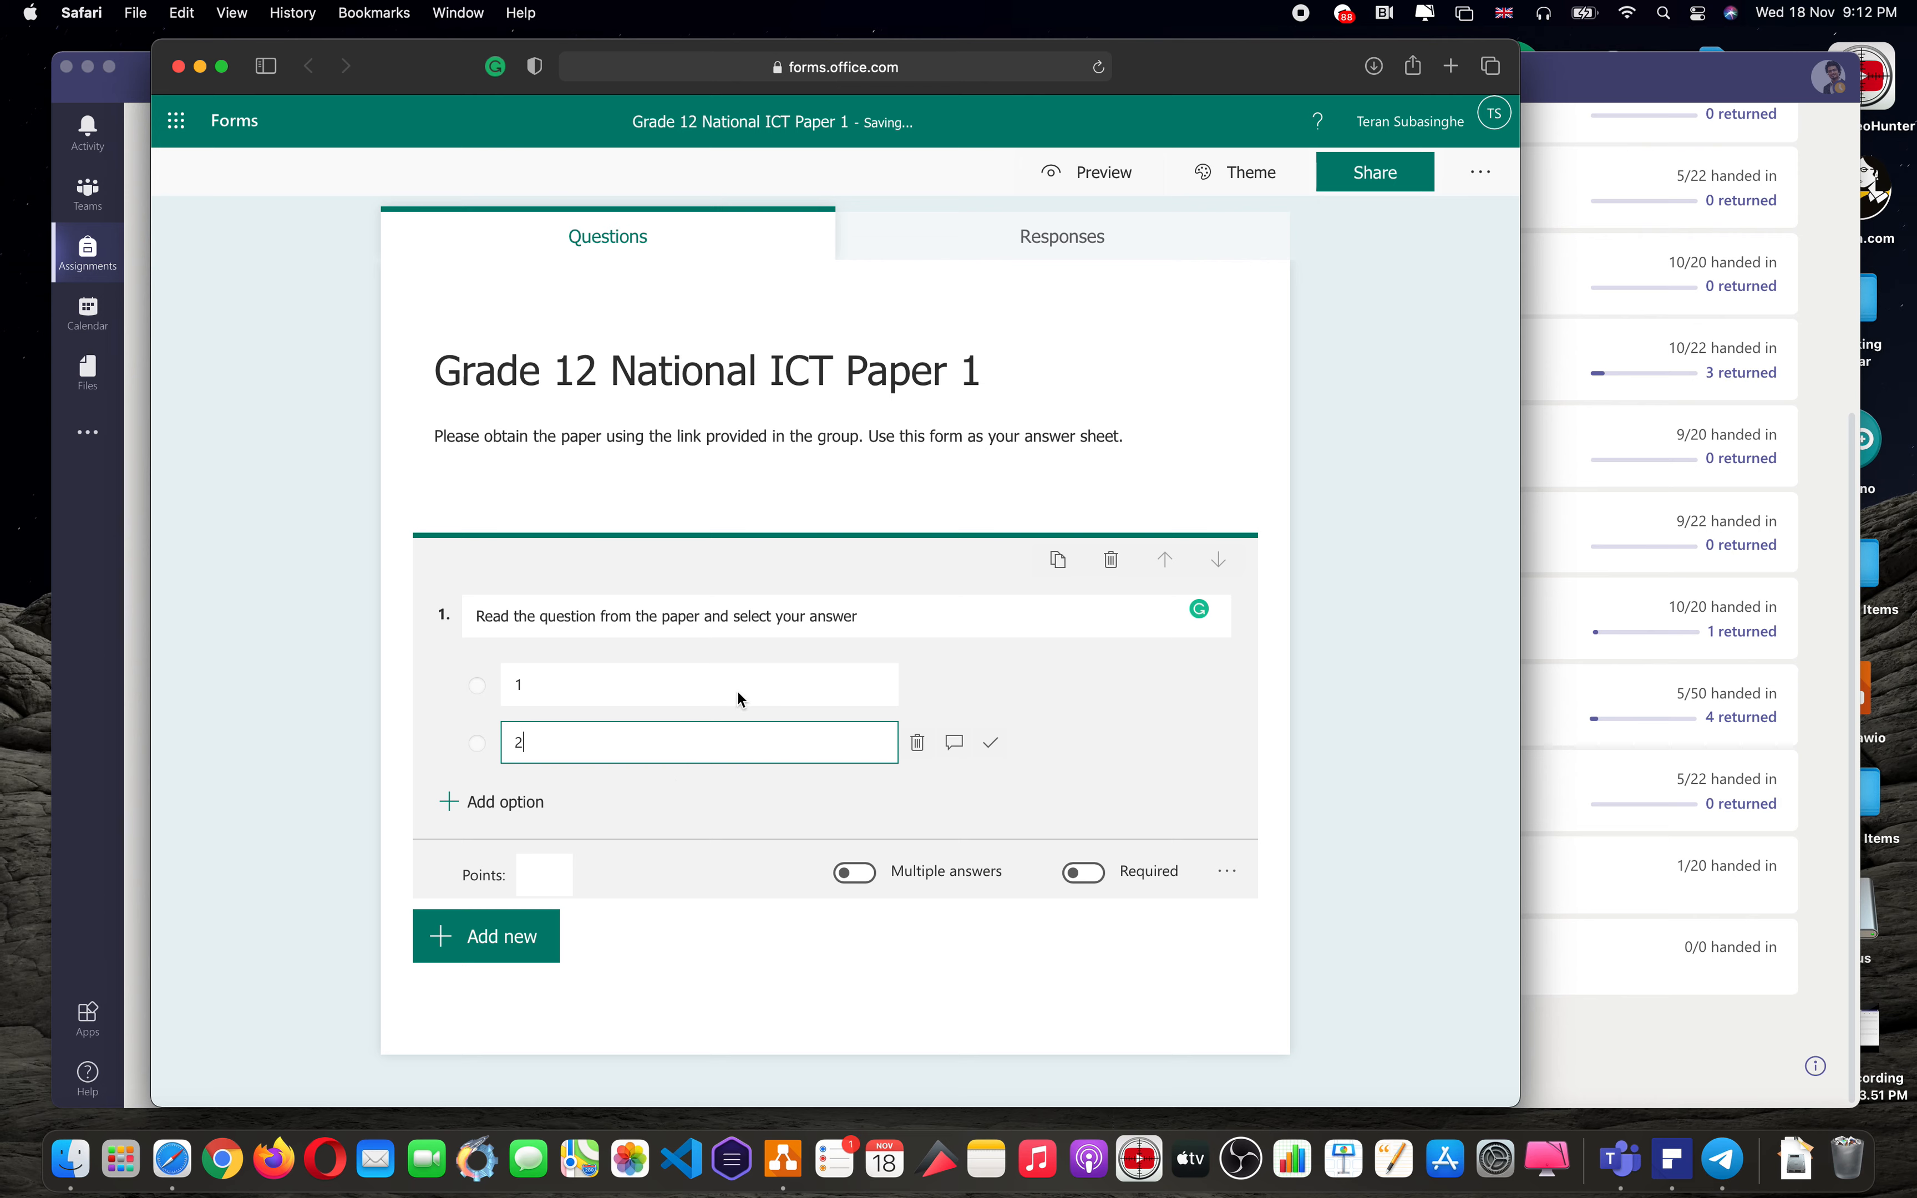
{"action": "left_click", "coordinate": [415, 752]}
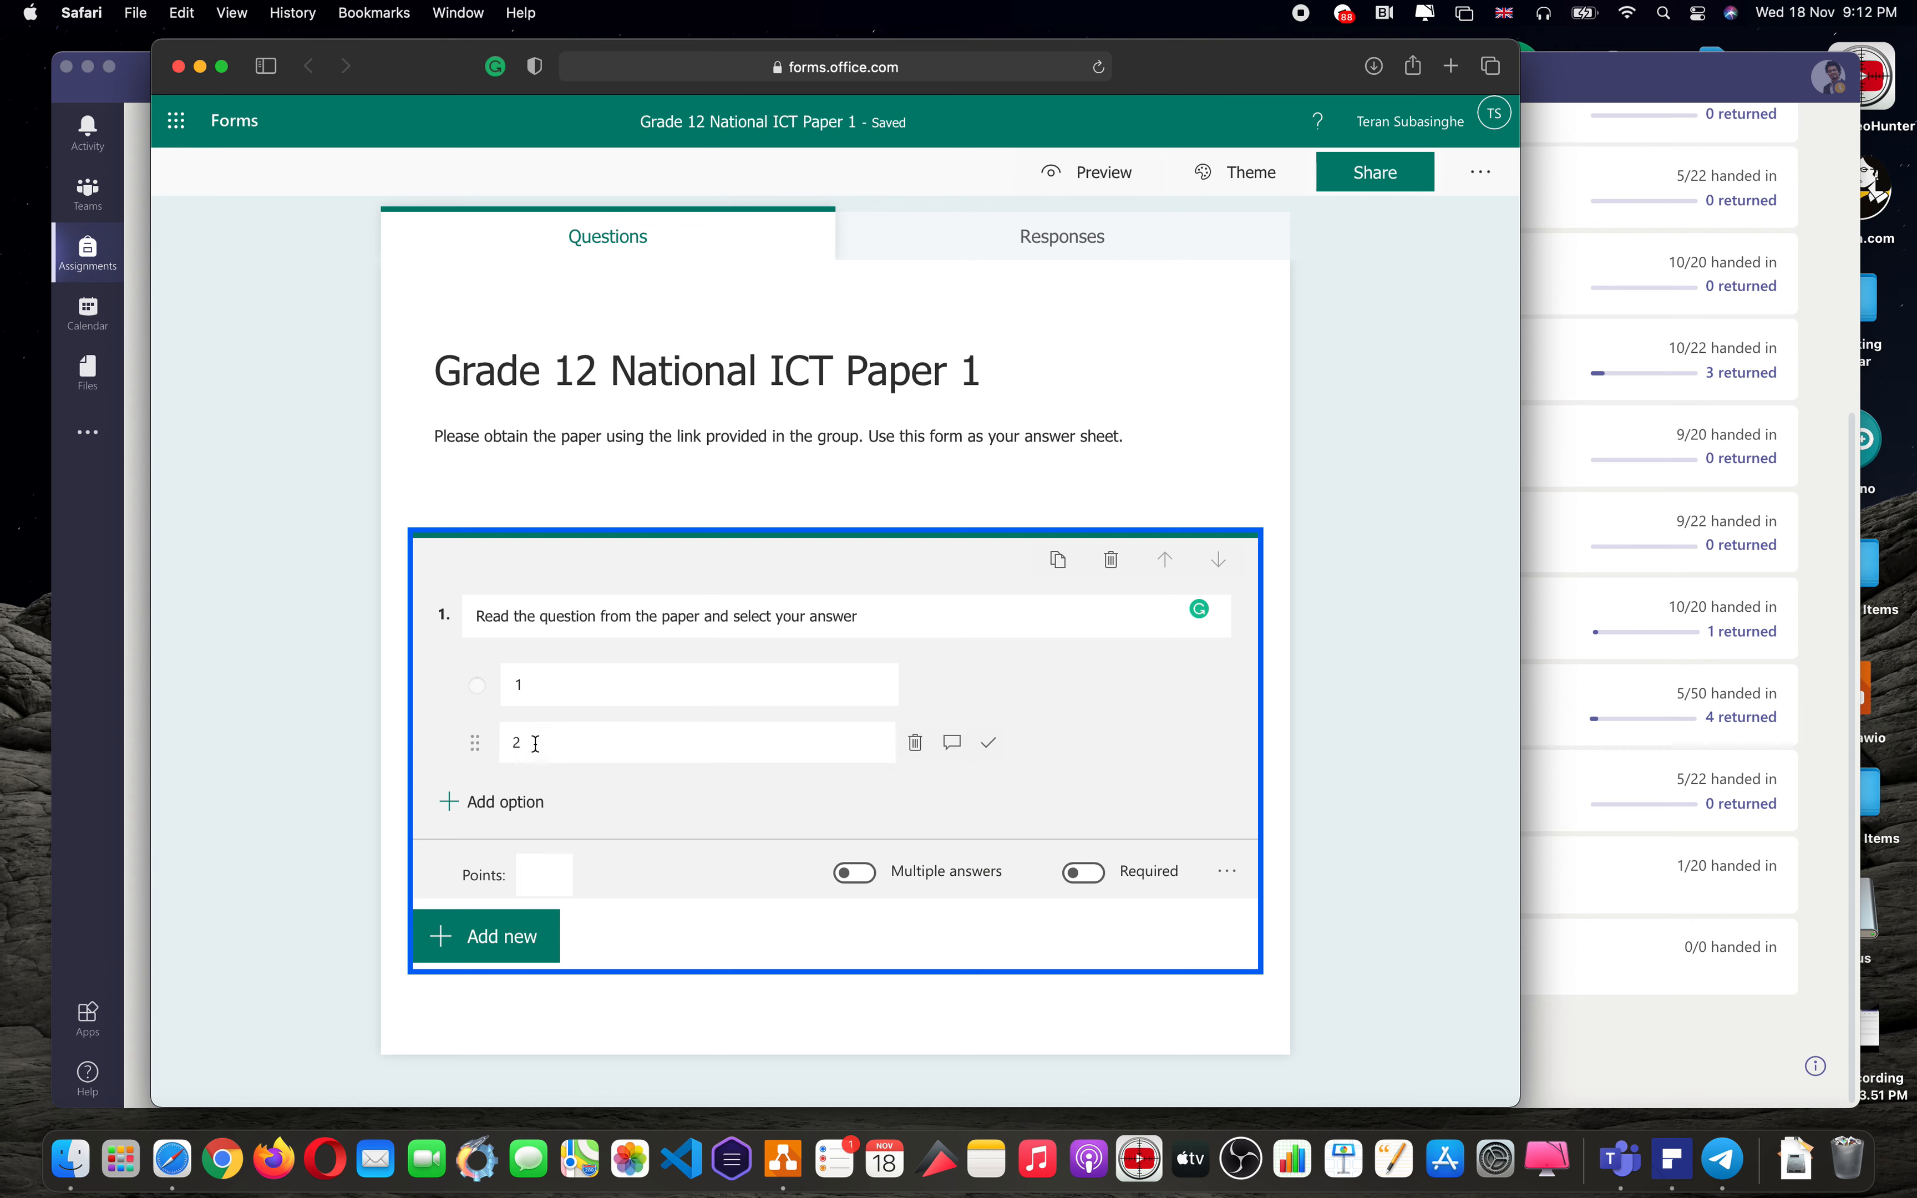
{"action": "left_click", "coordinate": [563, 738]}
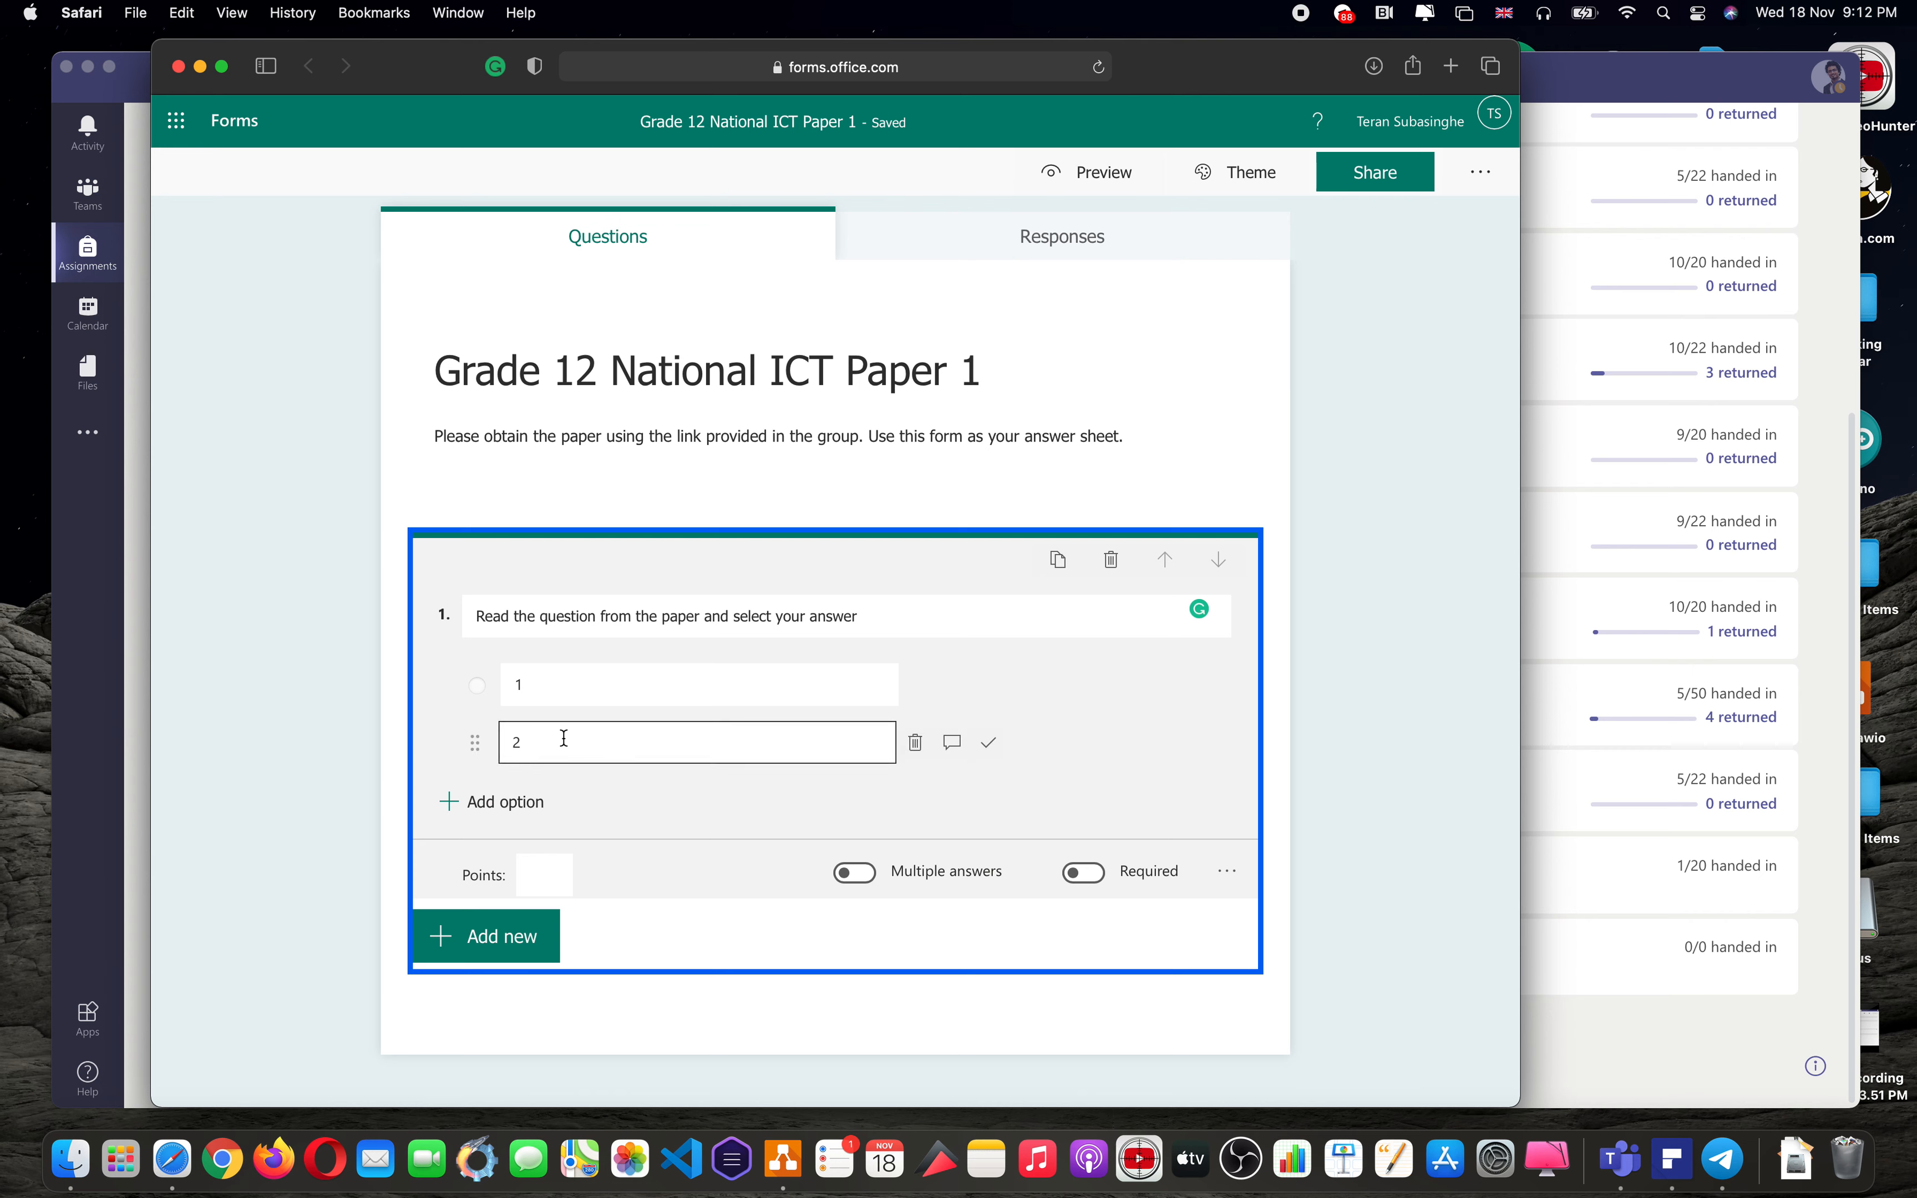
- Add three more answer options to the question, labelled 3, 4 and 5
{"action": "left_click", "coordinate": [513, 801]}
{"action": "type", "text": "3"}
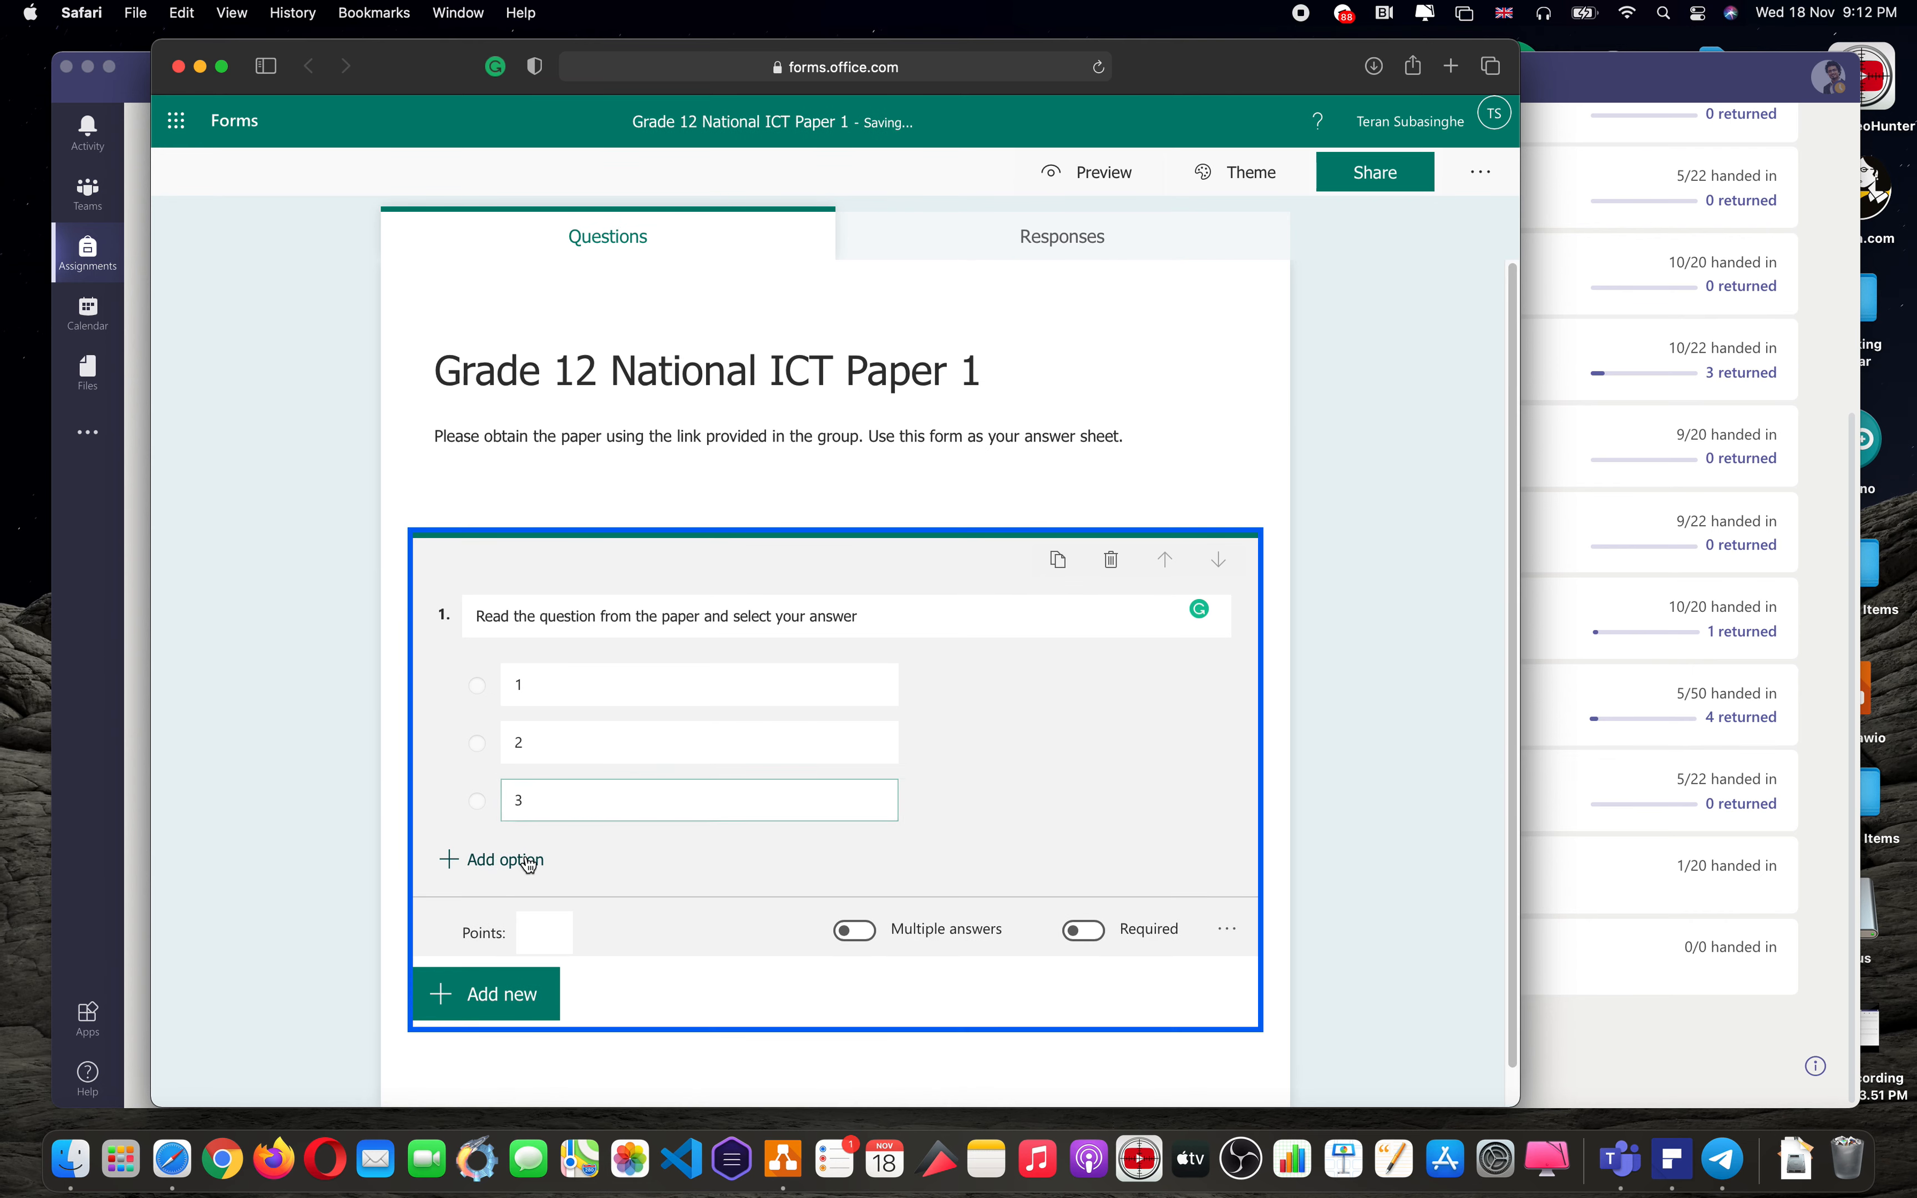
{"action": "left_click", "coordinate": [514, 860]}
{"action": "type", "text": "4"}
{"action": "left_click", "coordinate": [515, 919]}
{"action": "type", "text": "5"}
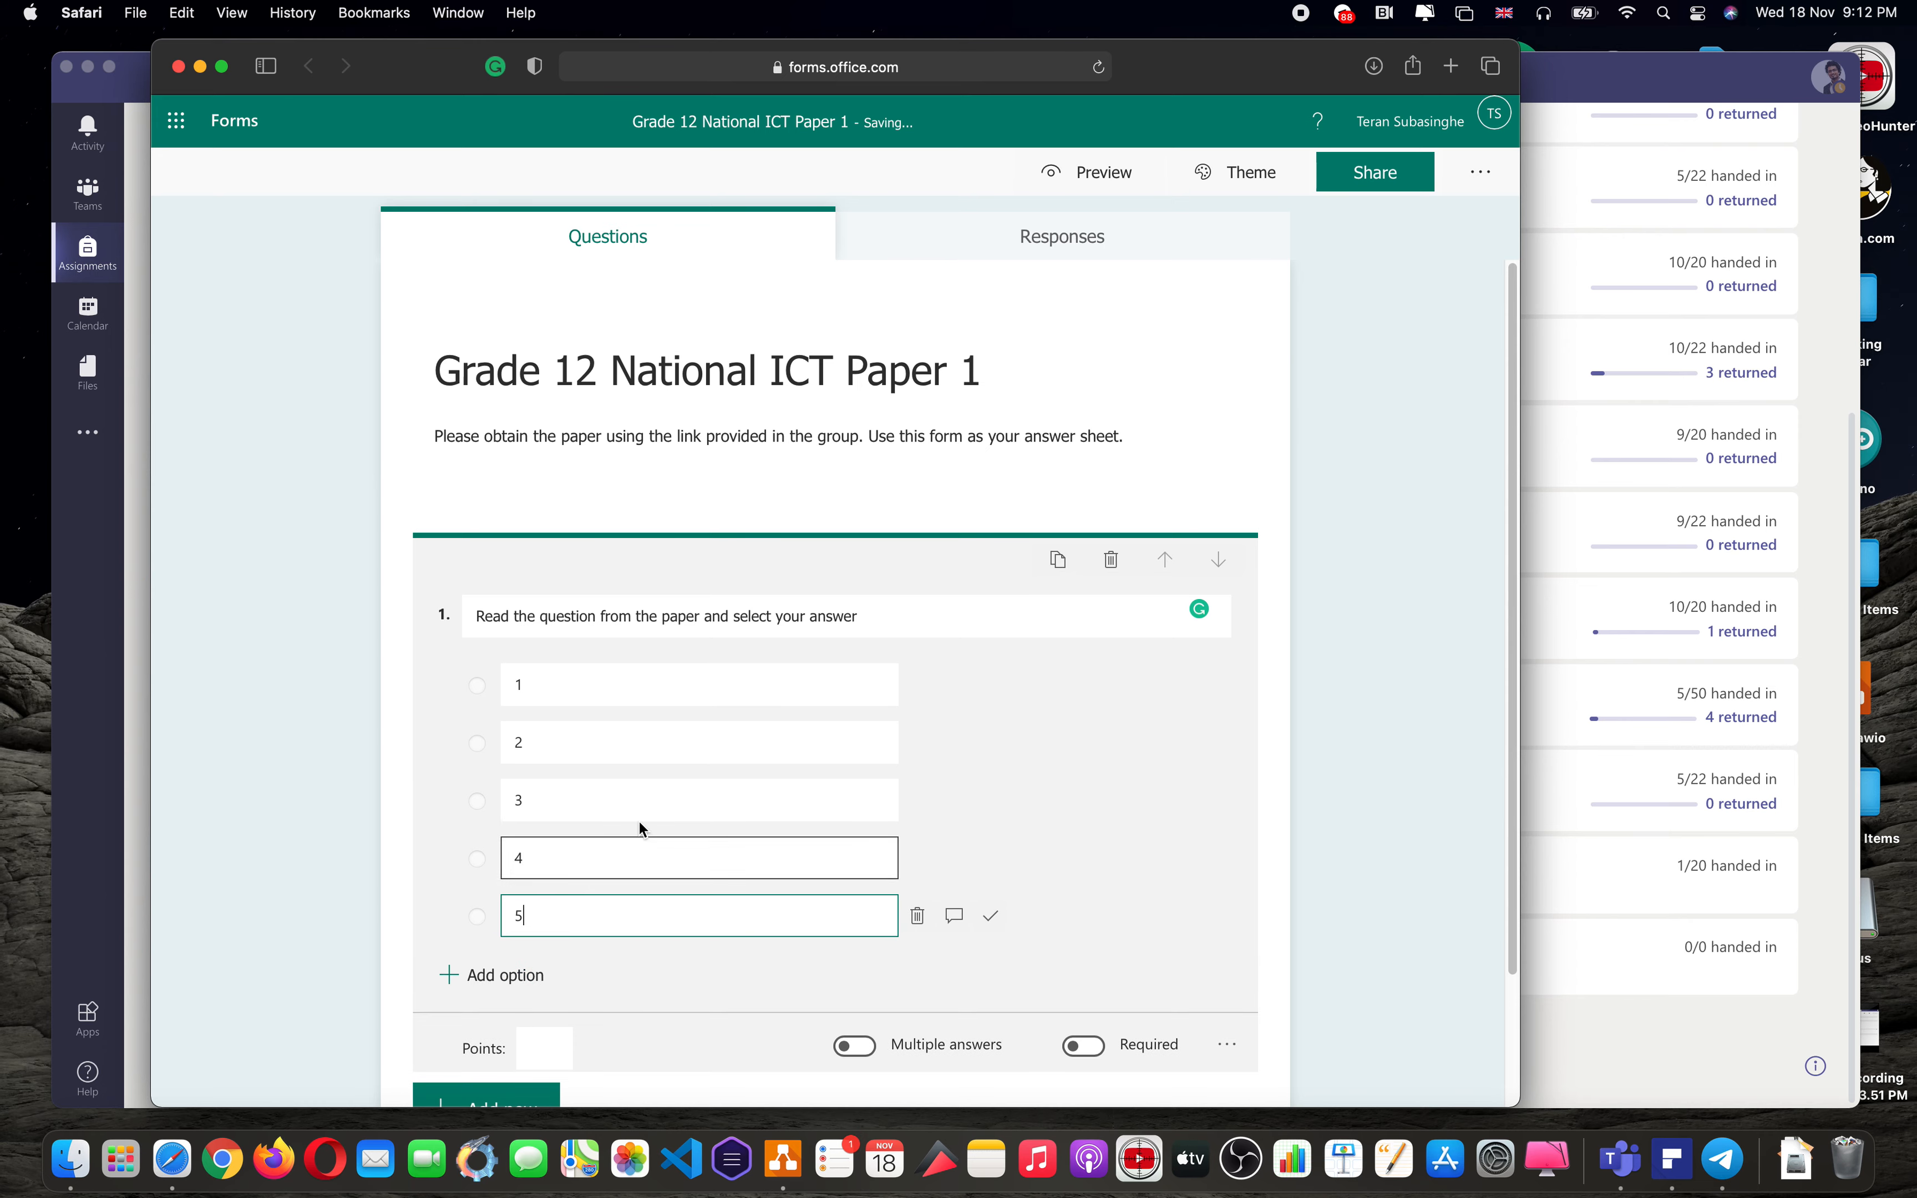
{"action": "left_click", "coordinate": [766, 607]}
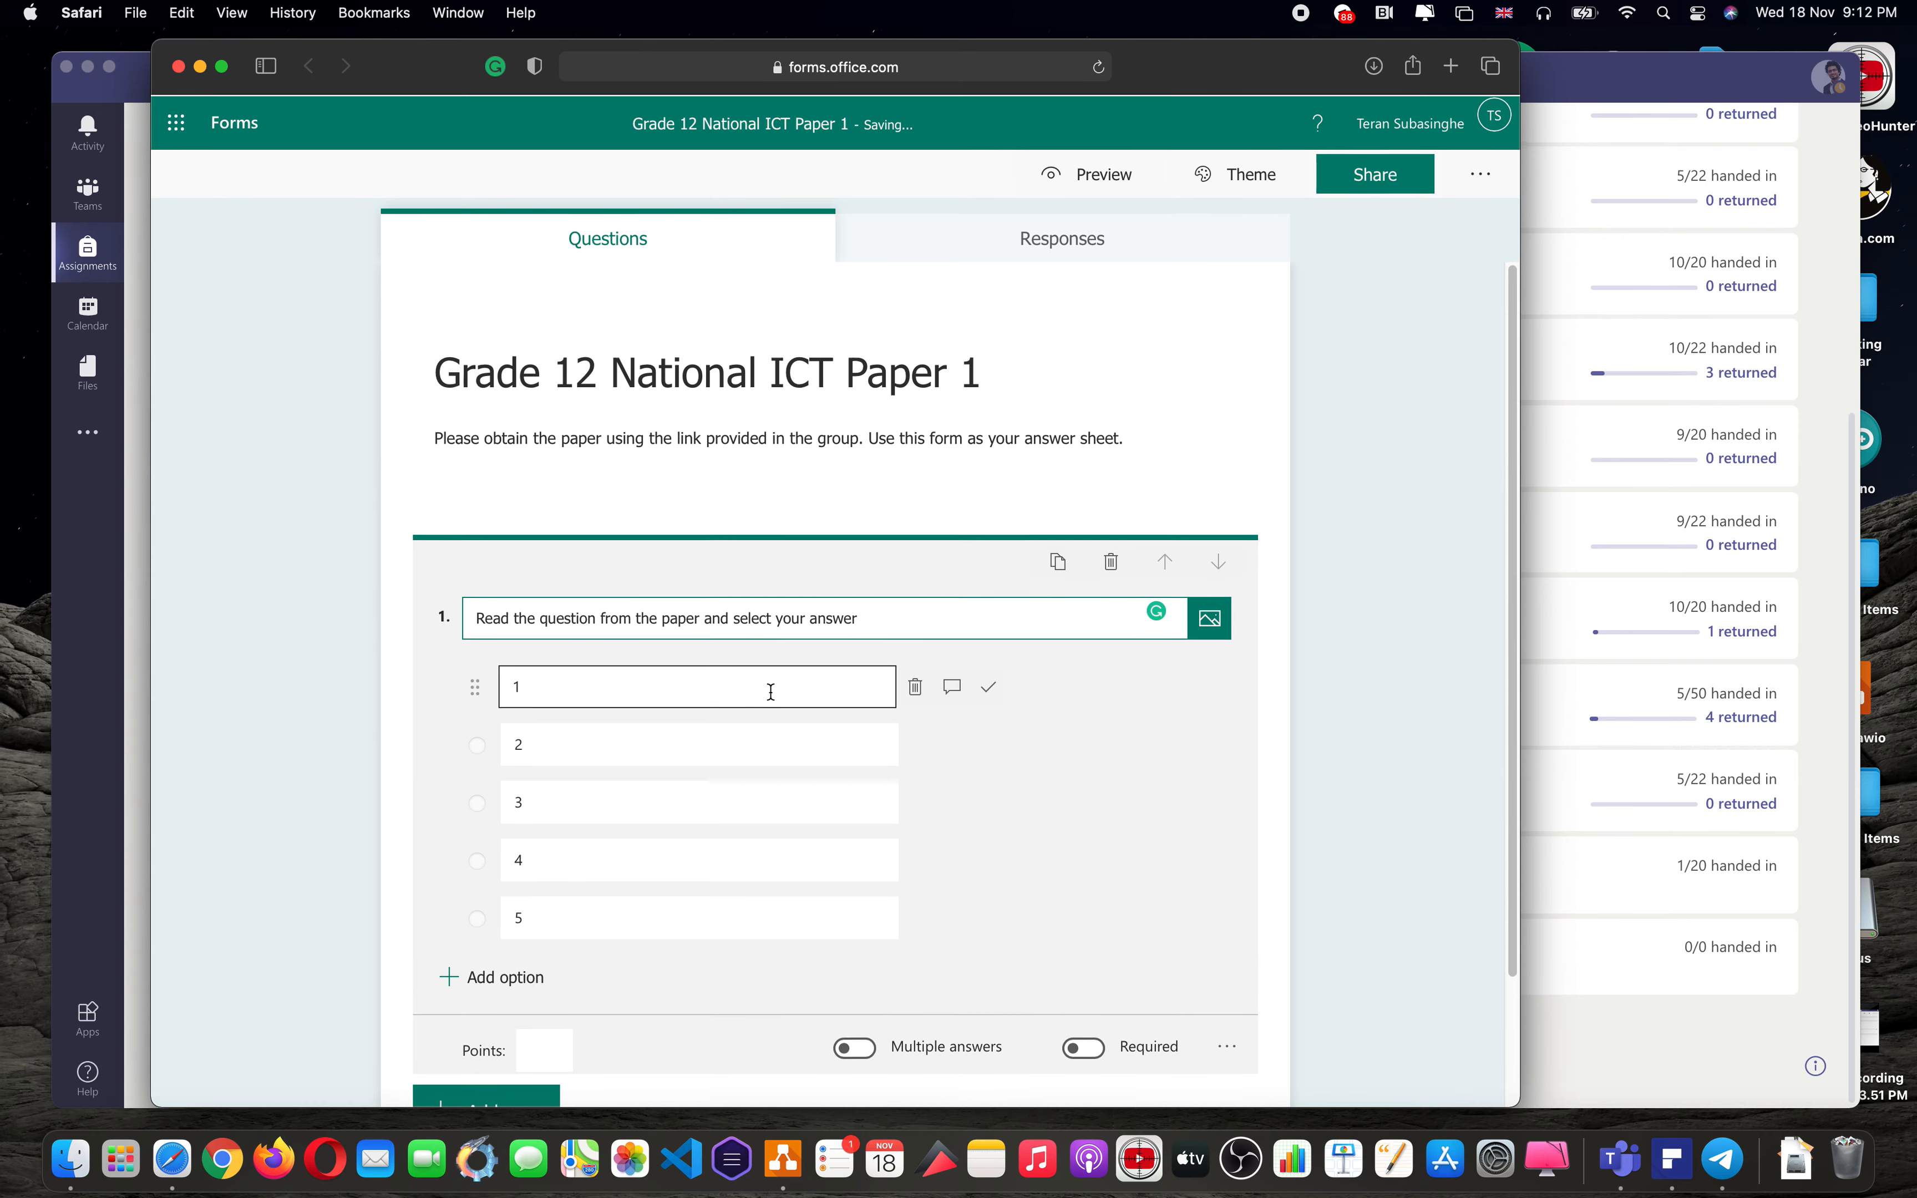
- Make the first question required and set its points to 1
{"action": "scroll", "coordinate": [770, 694], "scroll_direction": "down", "scroll_amount": 2}
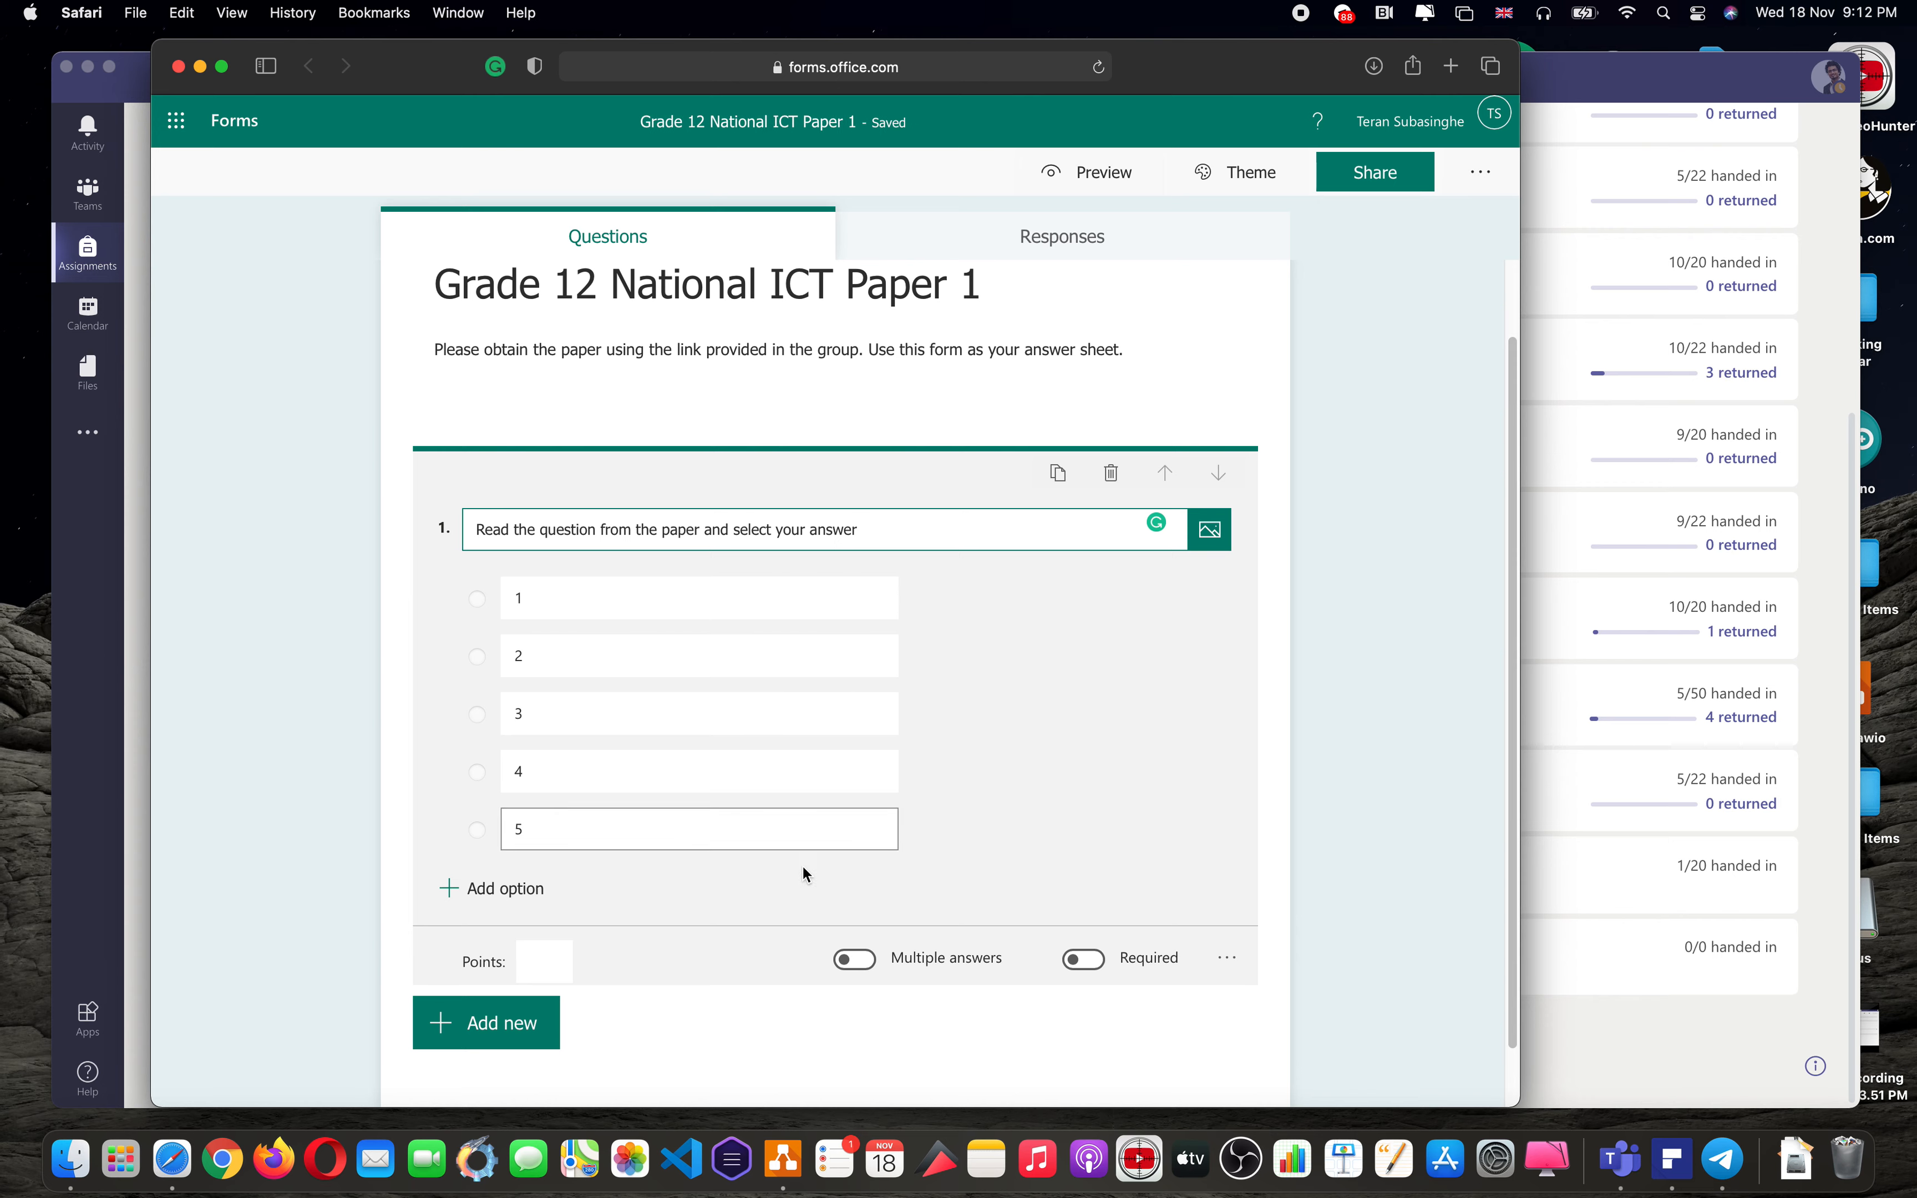
{"action": "left_click", "coordinate": [1082, 959]}
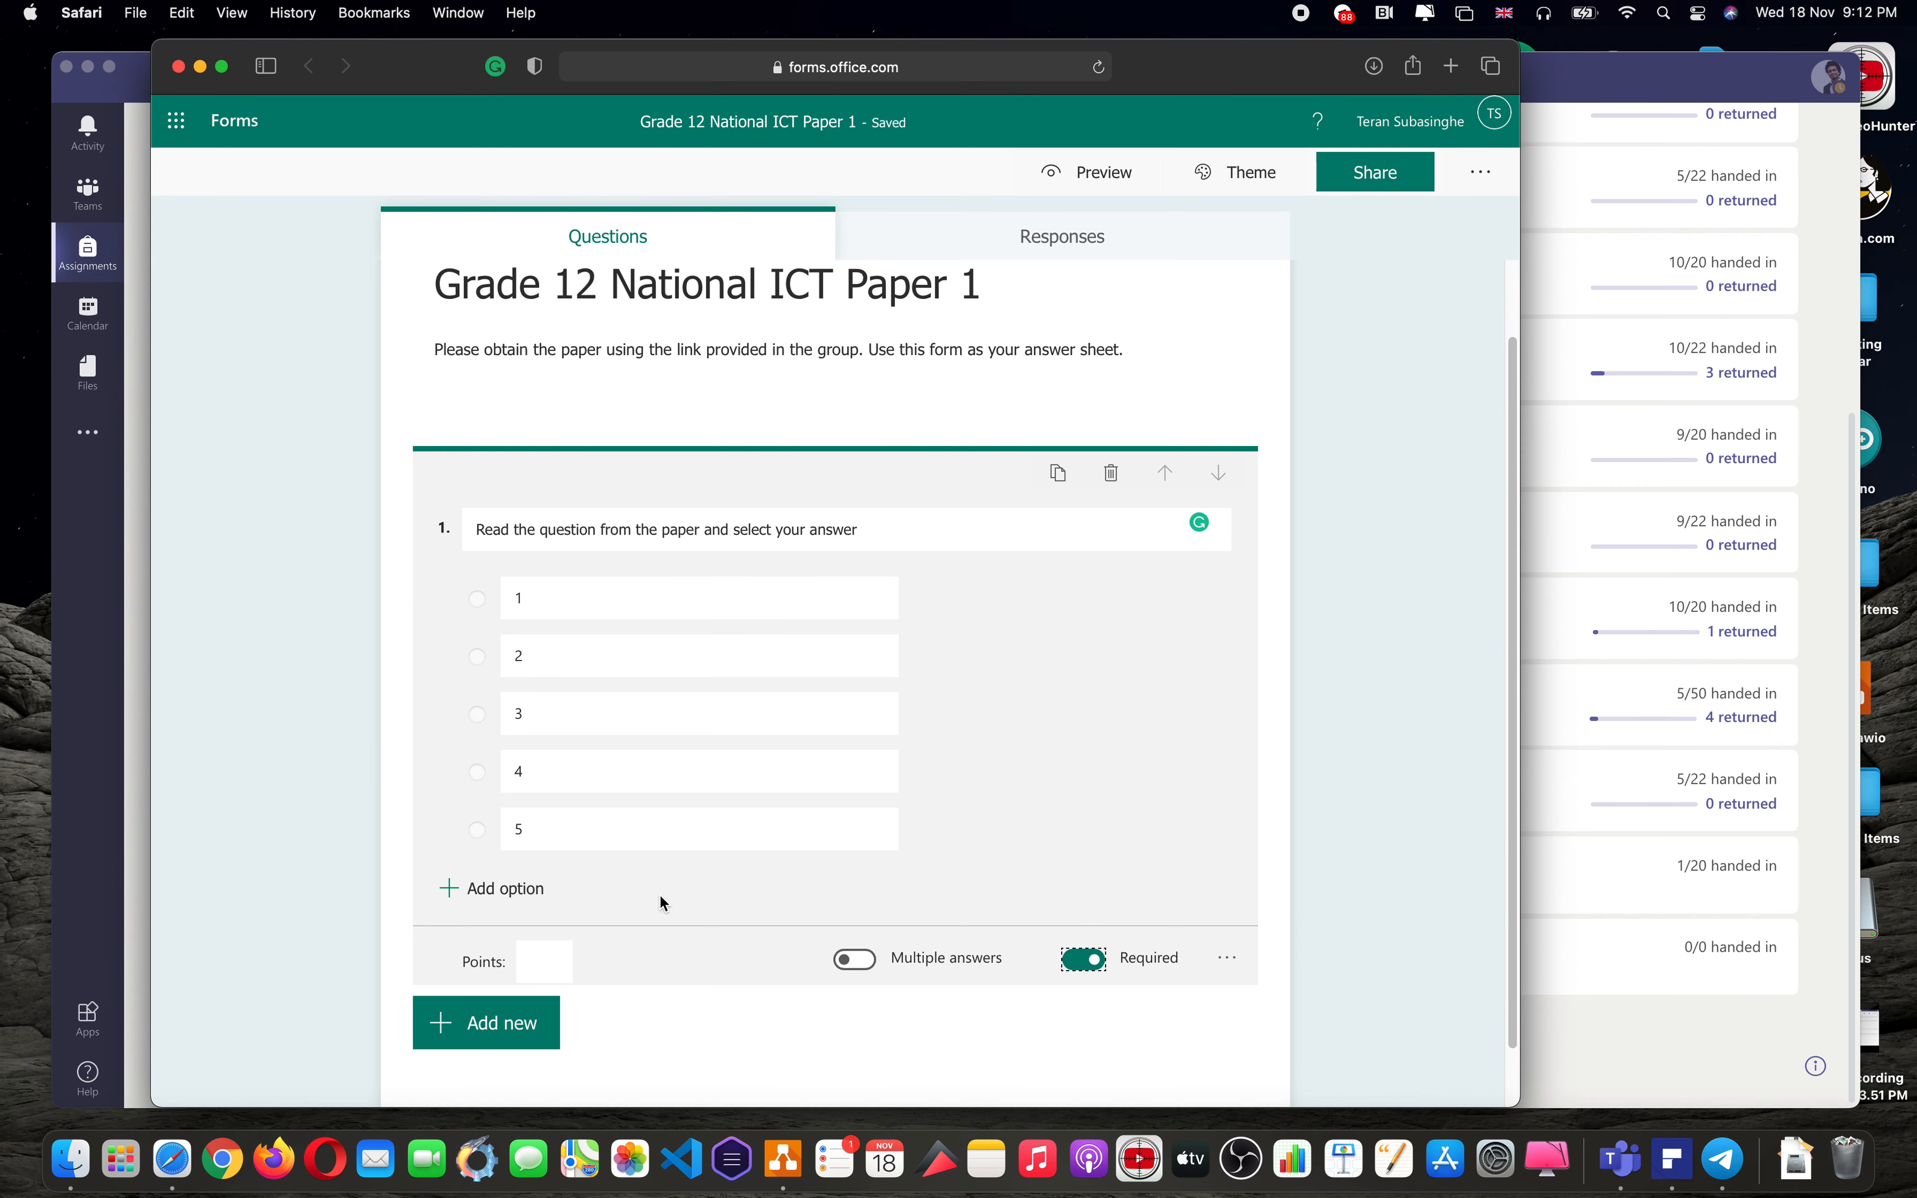
{"action": "left_click", "coordinate": [539, 962]}
{"action": "type", "text": "1"}
{"action": "left_click", "coordinate": [732, 887]}
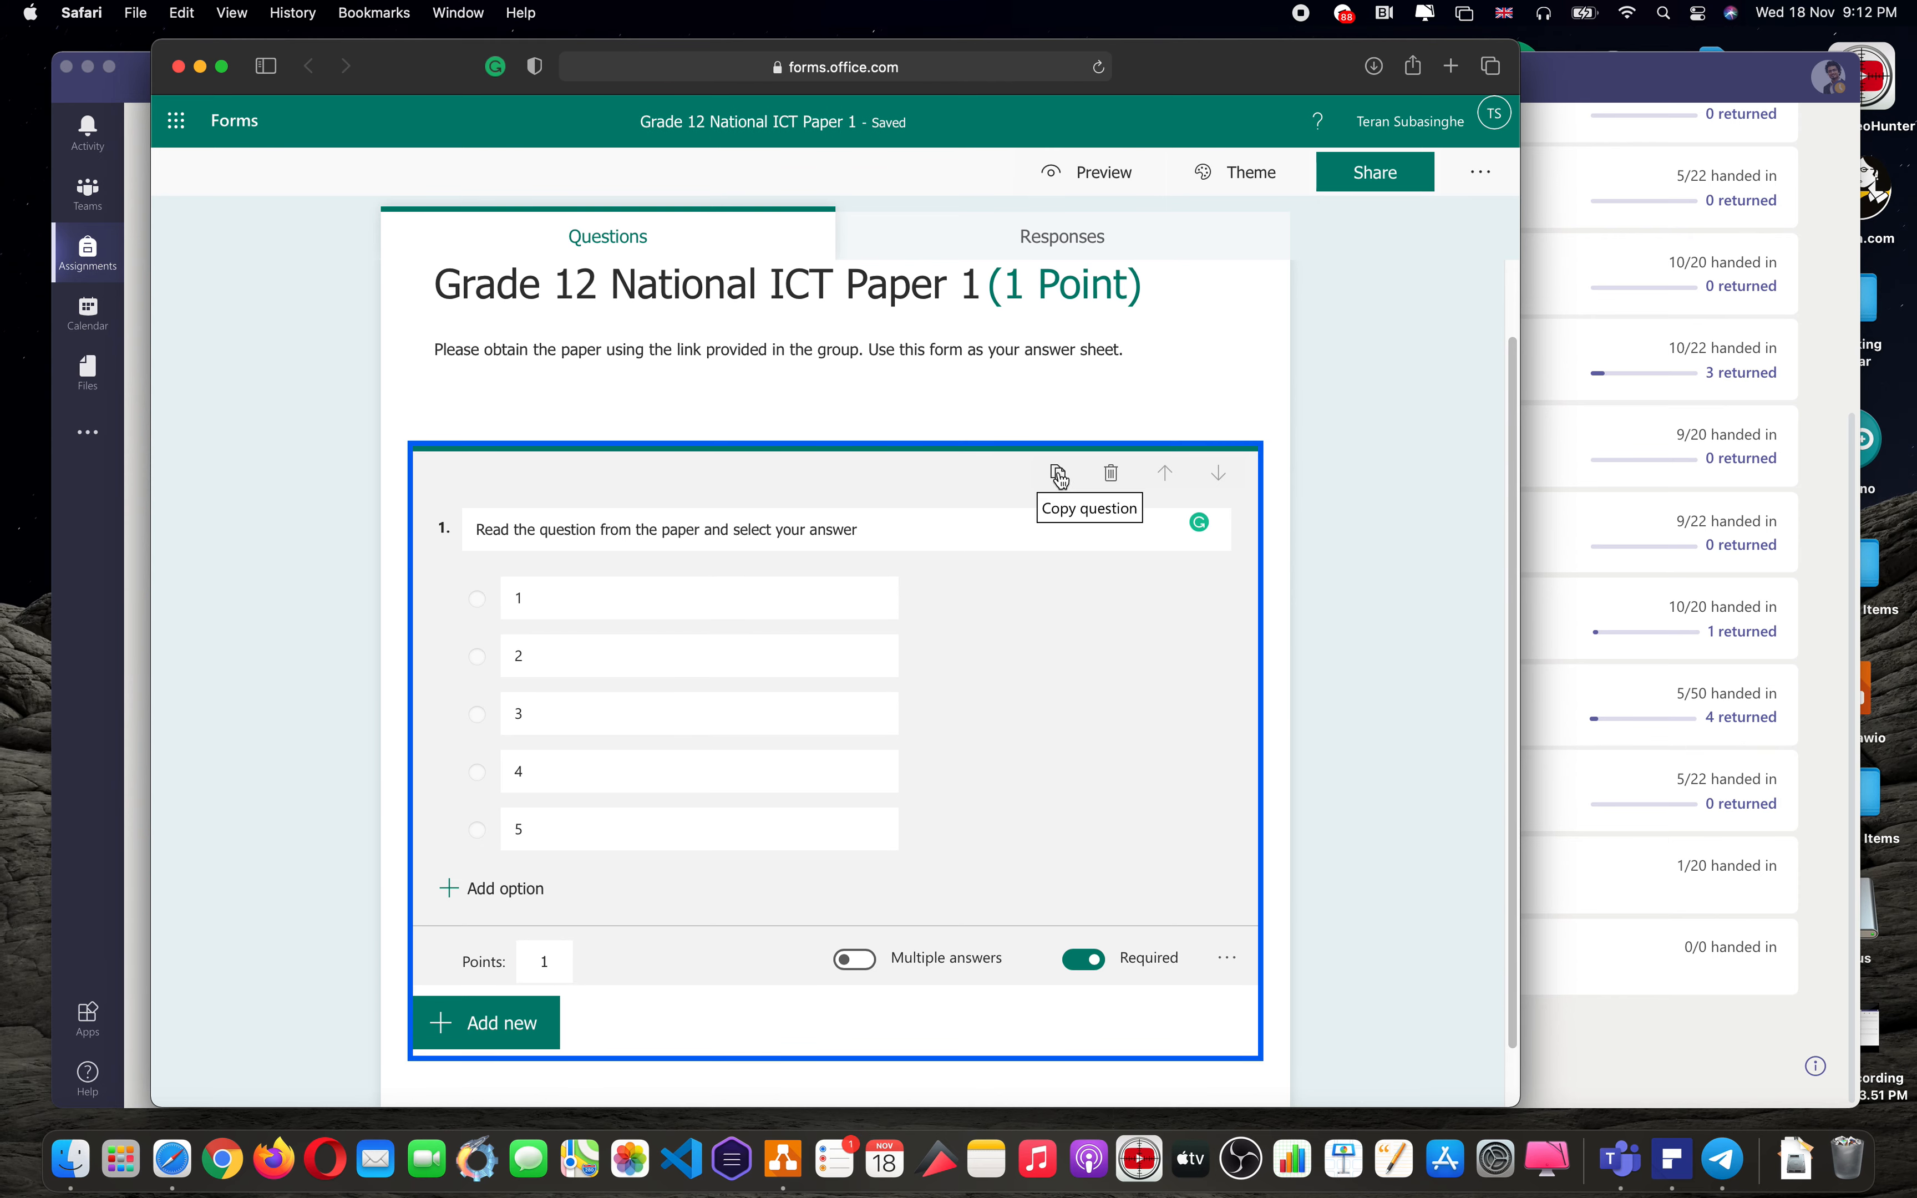
- Duplicate the completed choice question to use as the next answer-sheet question
{"action": "left_click", "coordinate": [555, 536]}
{"action": "left_click", "coordinate": [1058, 473]}
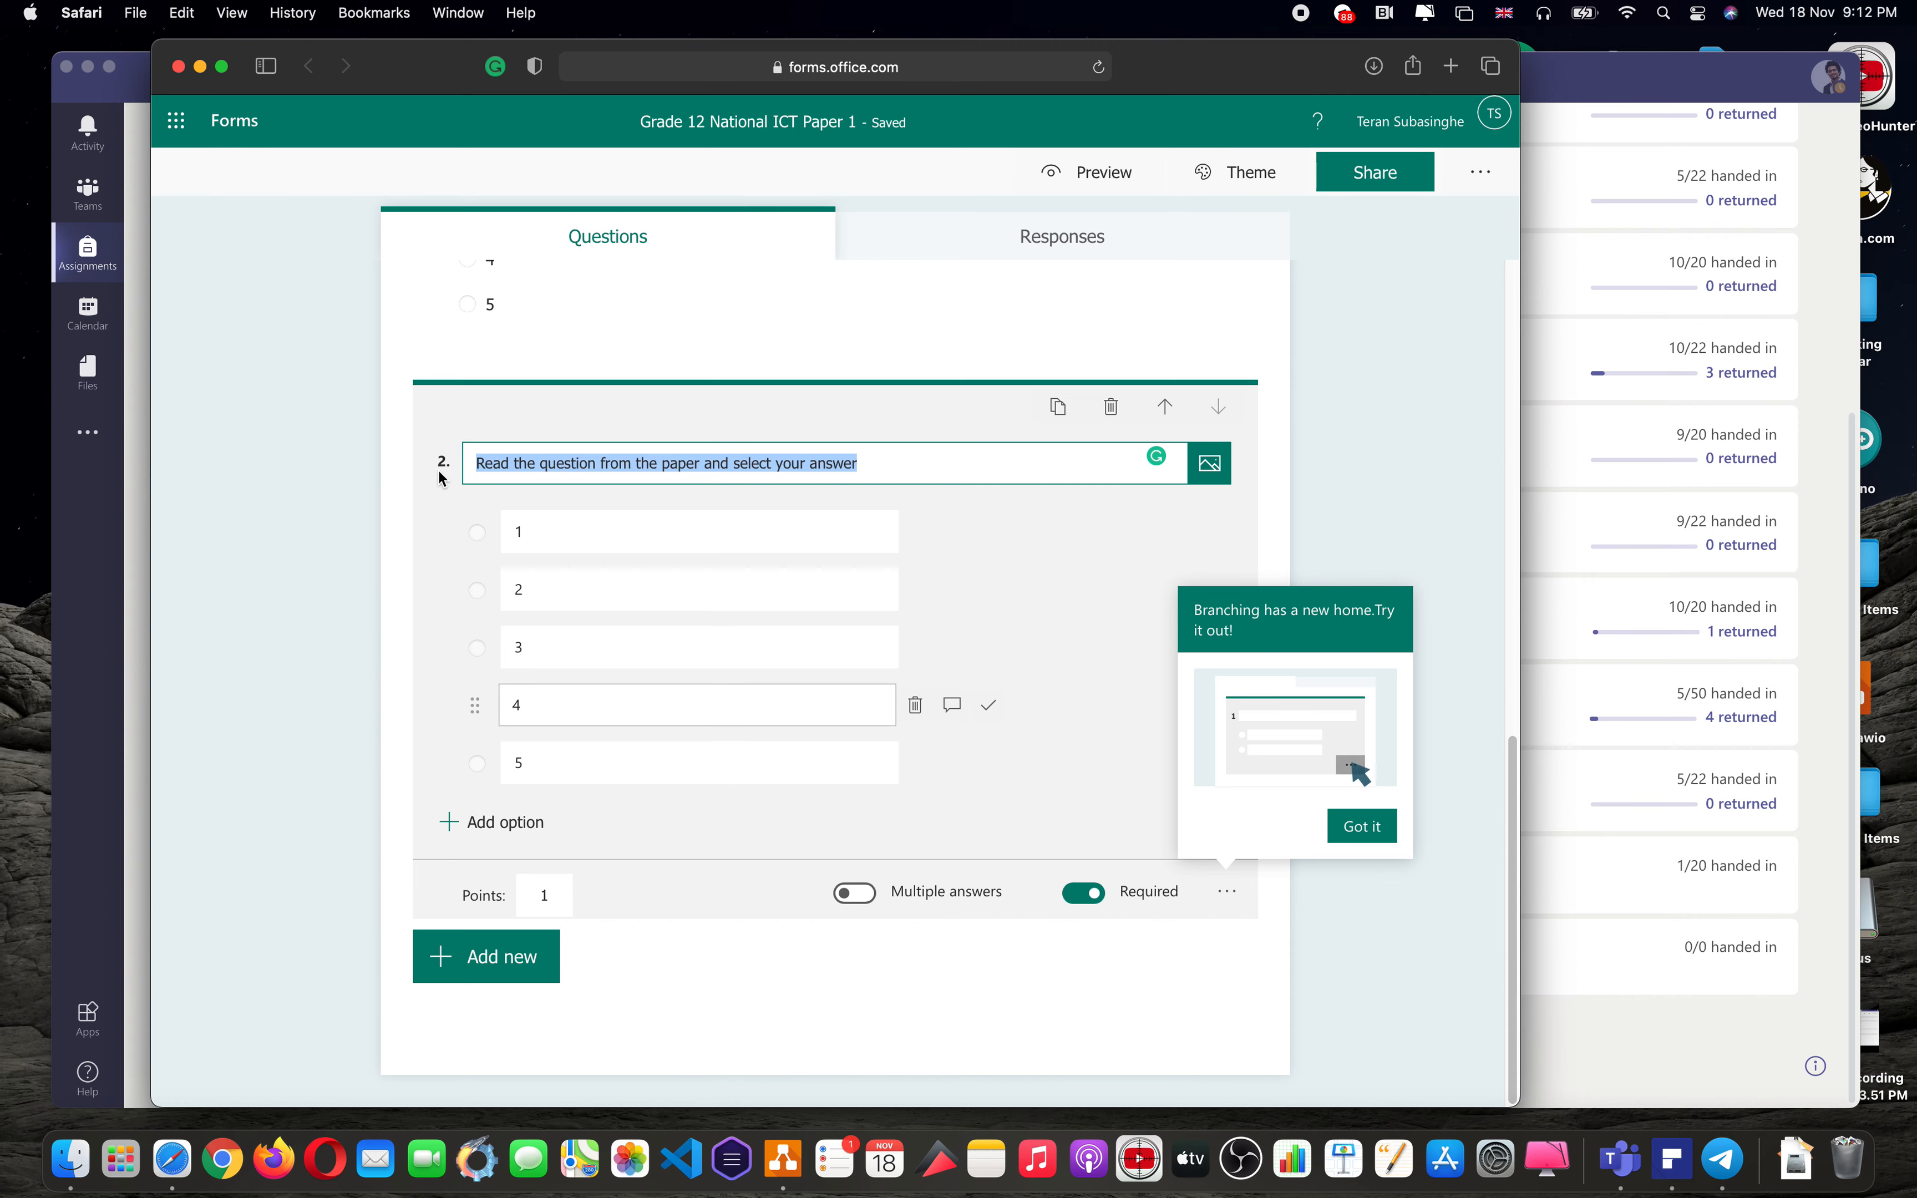
{"action": "left_click", "coordinate": [1053, 411]}
{"action": "left_click", "coordinate": [1059, 410]}
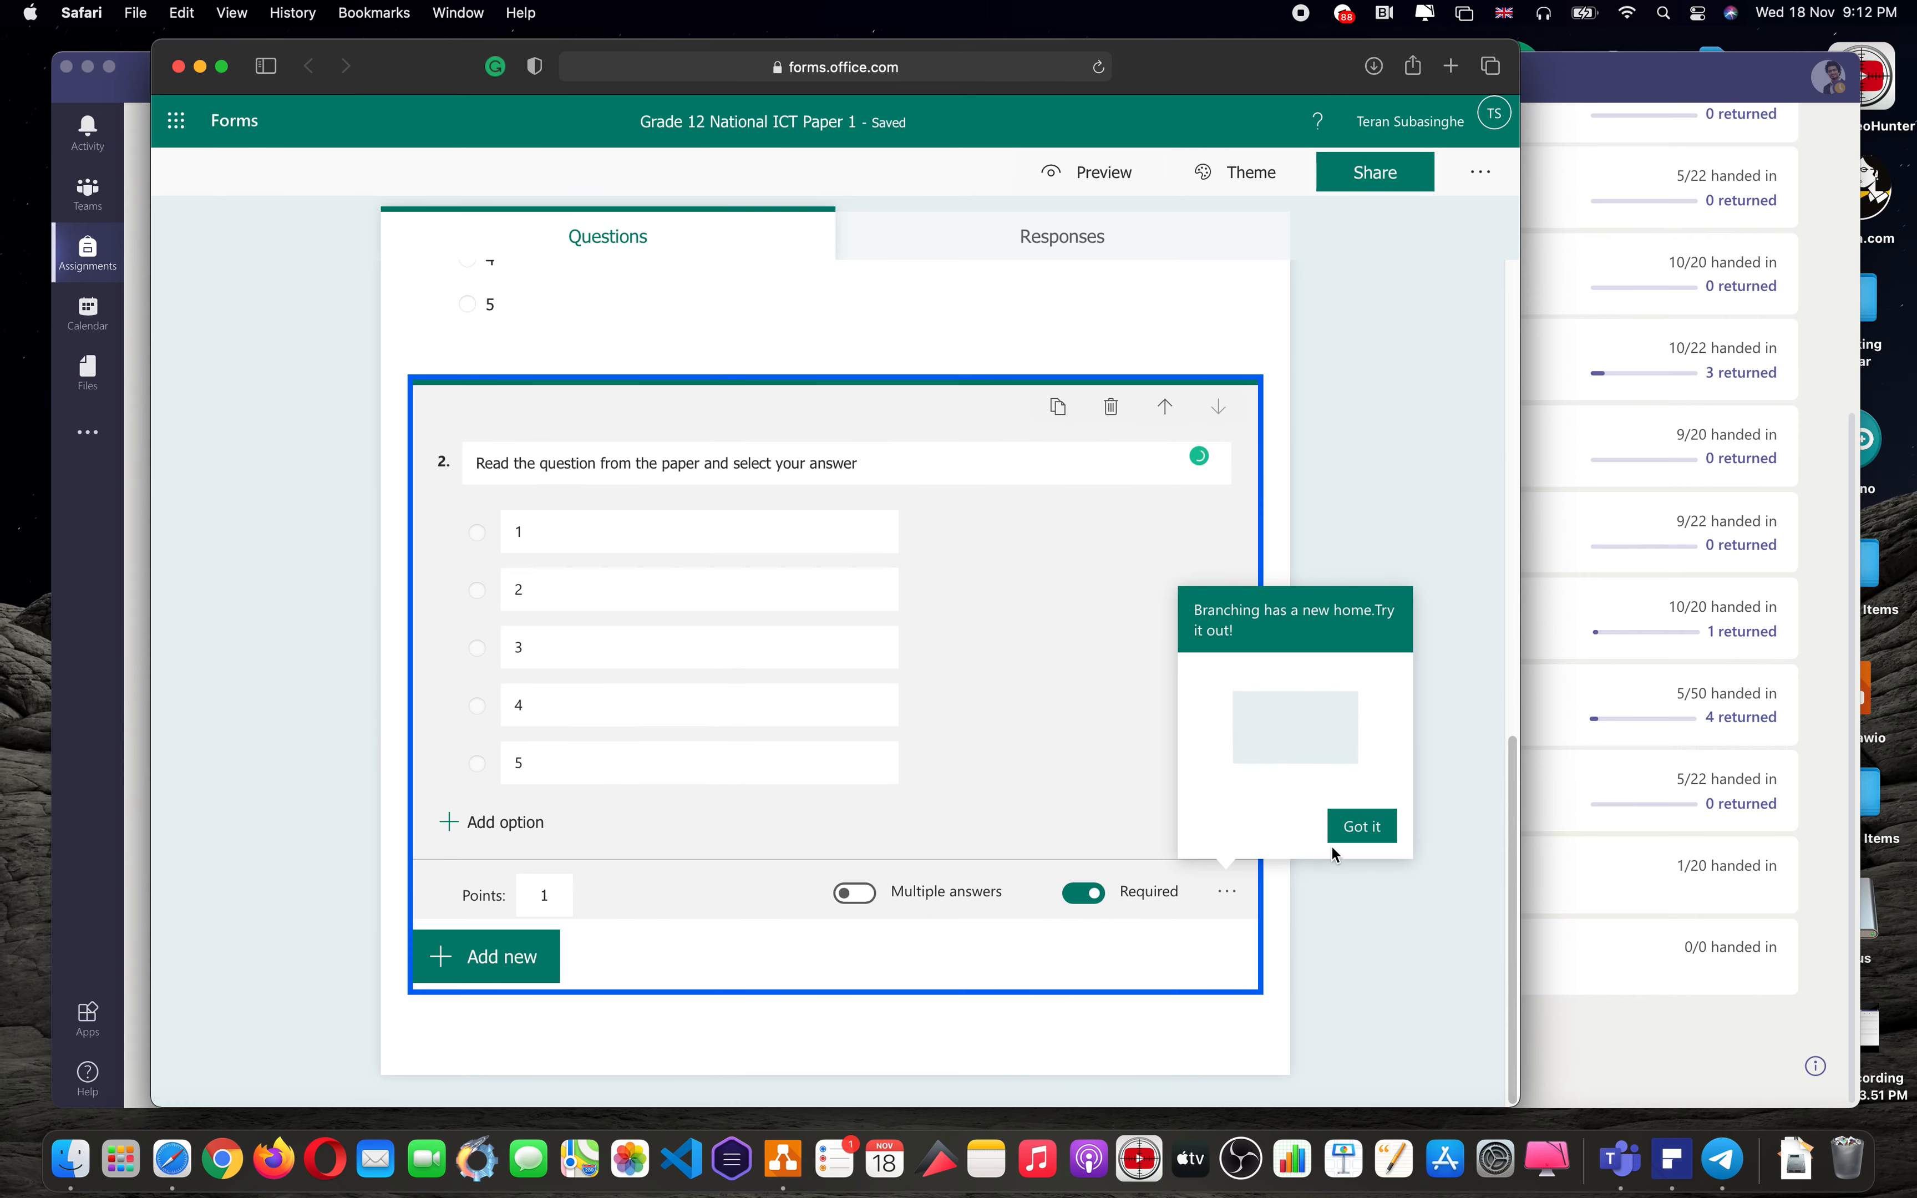
- Duplicate the answer-sheet question repeatedly until the quiz contains 50 identical questions
{"action": "left_click", "coordinate": [1364, 829]}
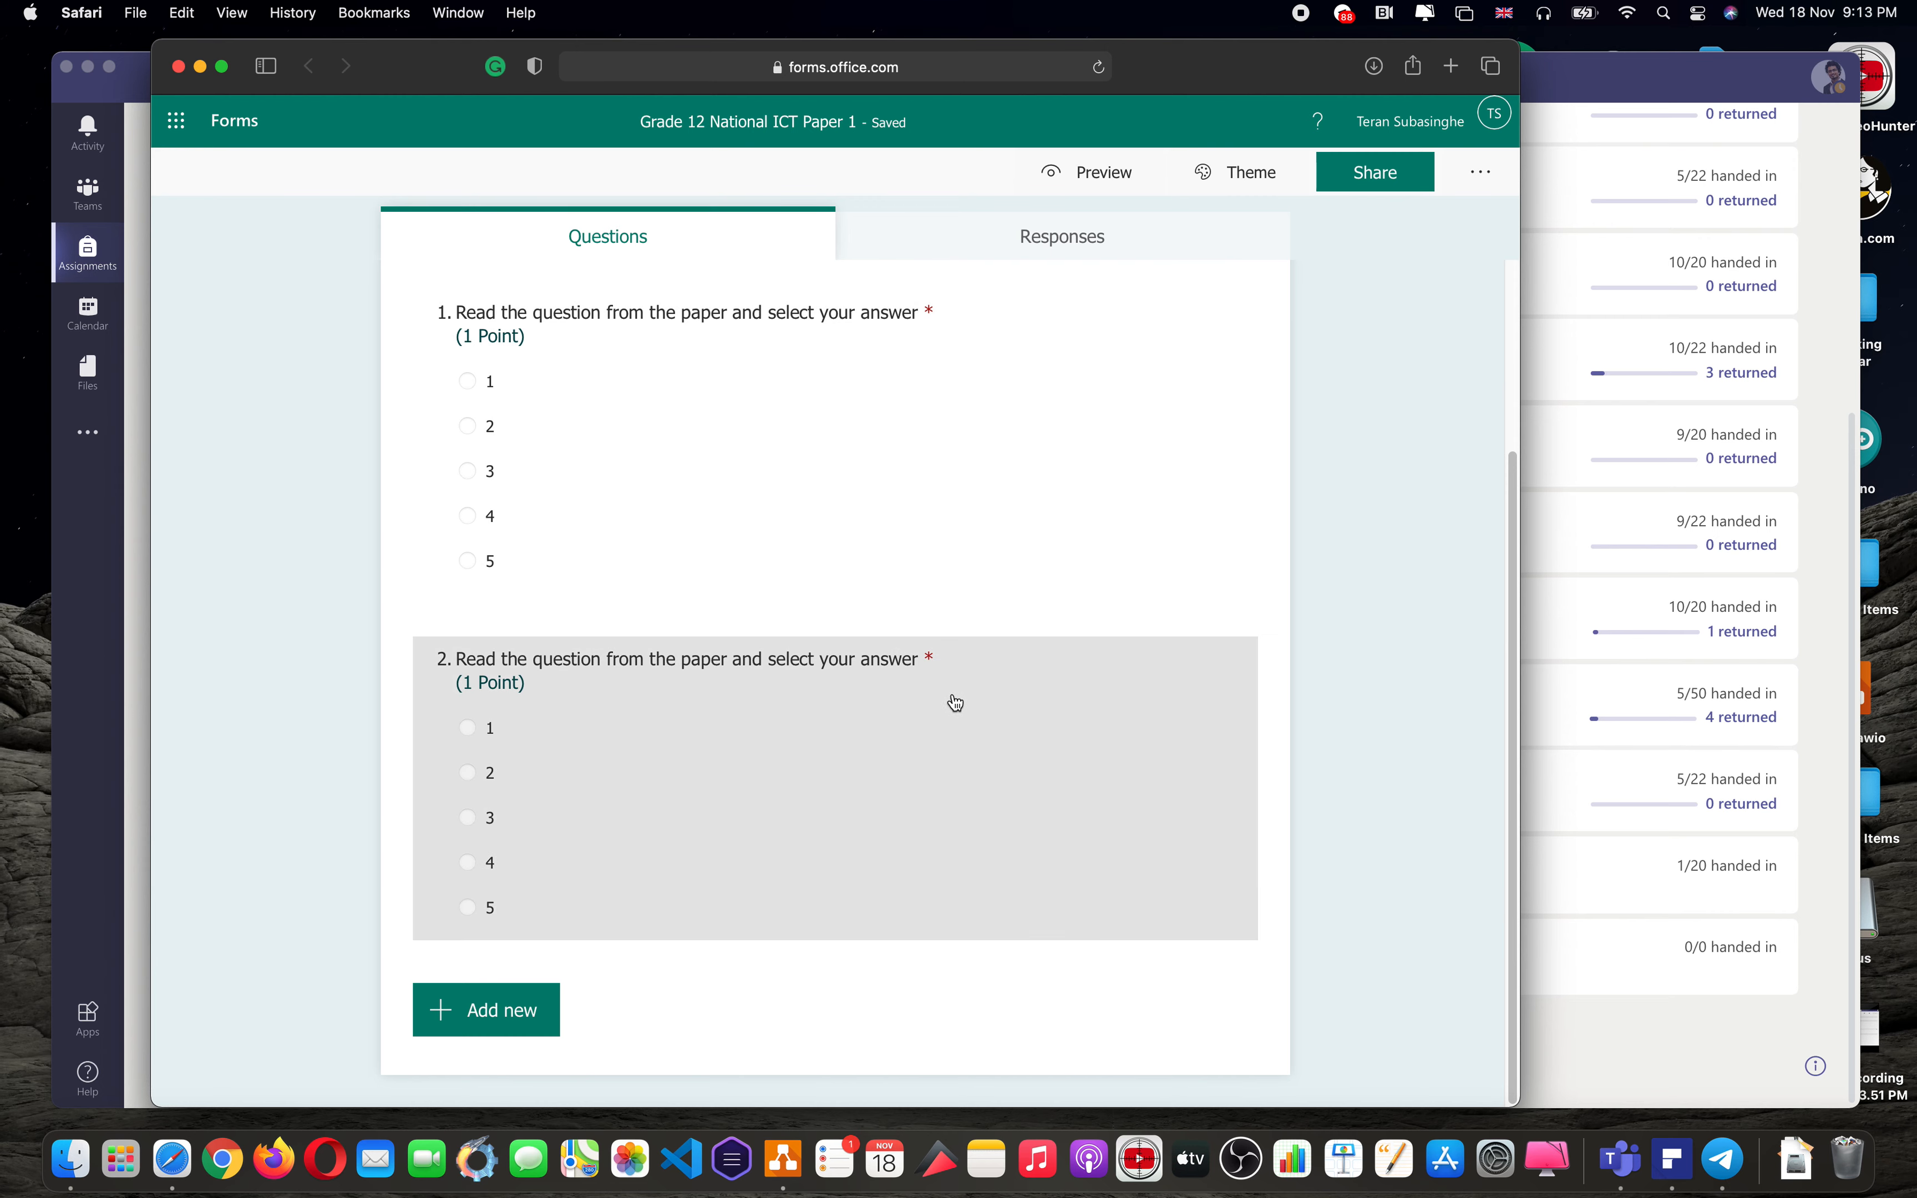
{"action": "left_click", "coordinate": [1003, 747]}
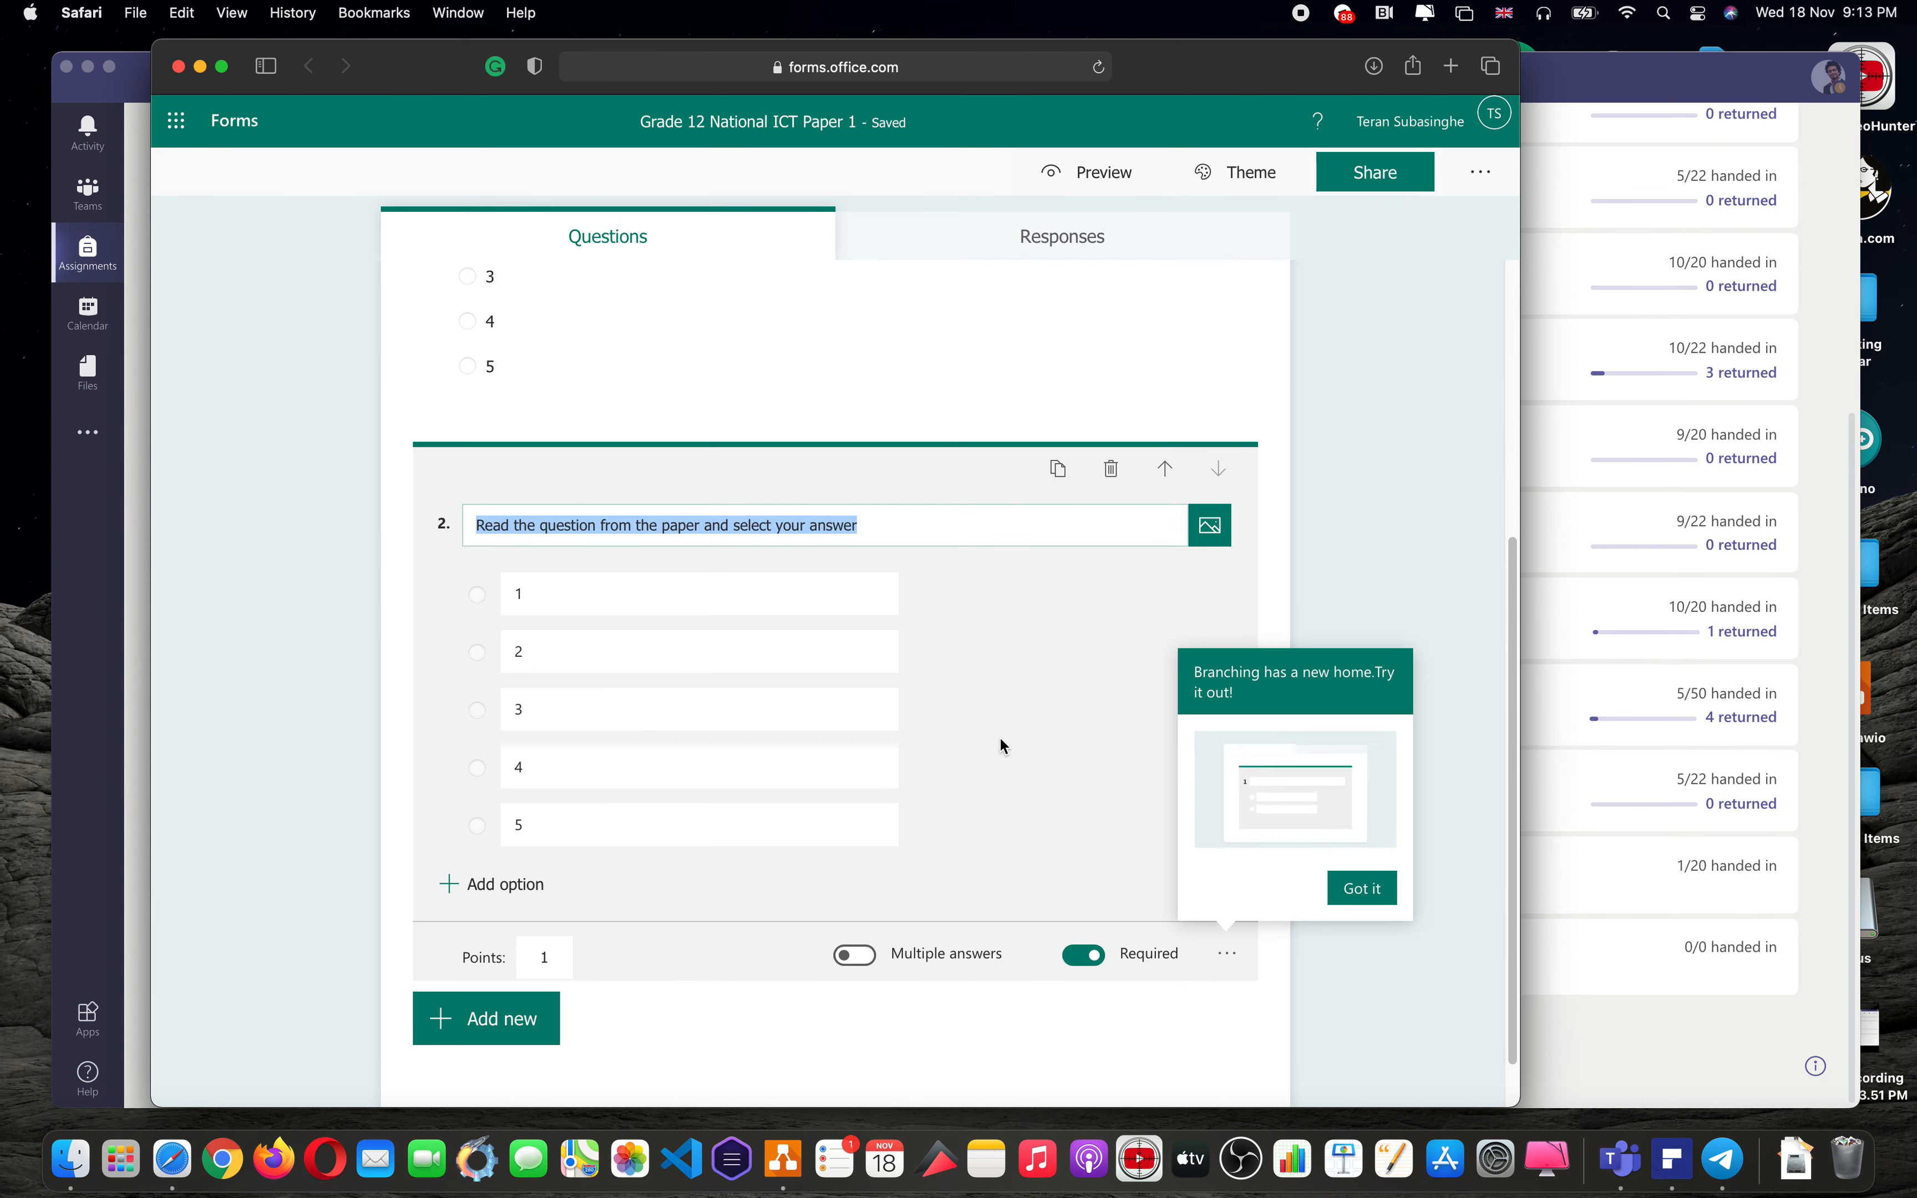
{"action": "left_click", "coordinate": [1059, 471]}
{"action": "left_click", "coordinate": [1062, 408]}
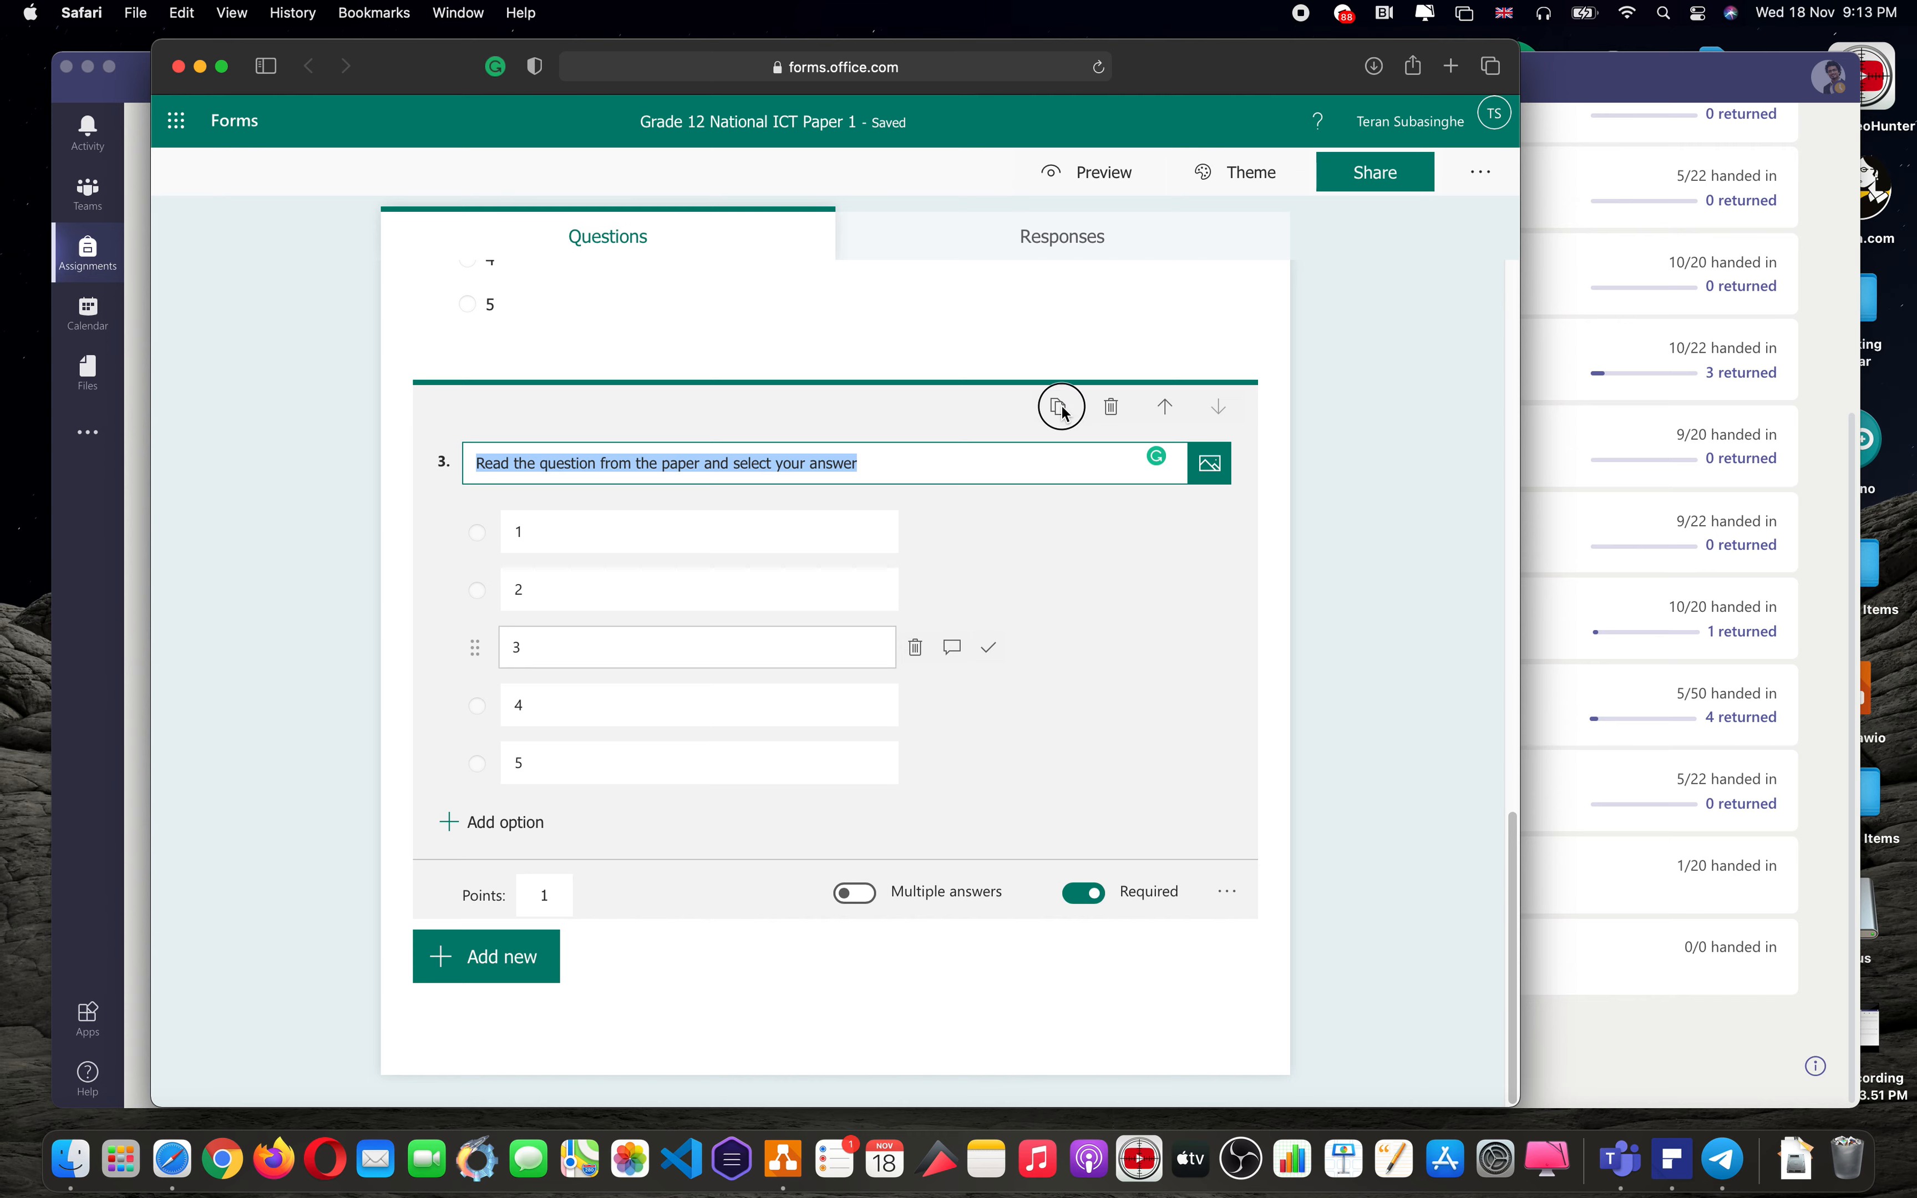
{"action": "left_click", "coordinate": [1059, 407]}
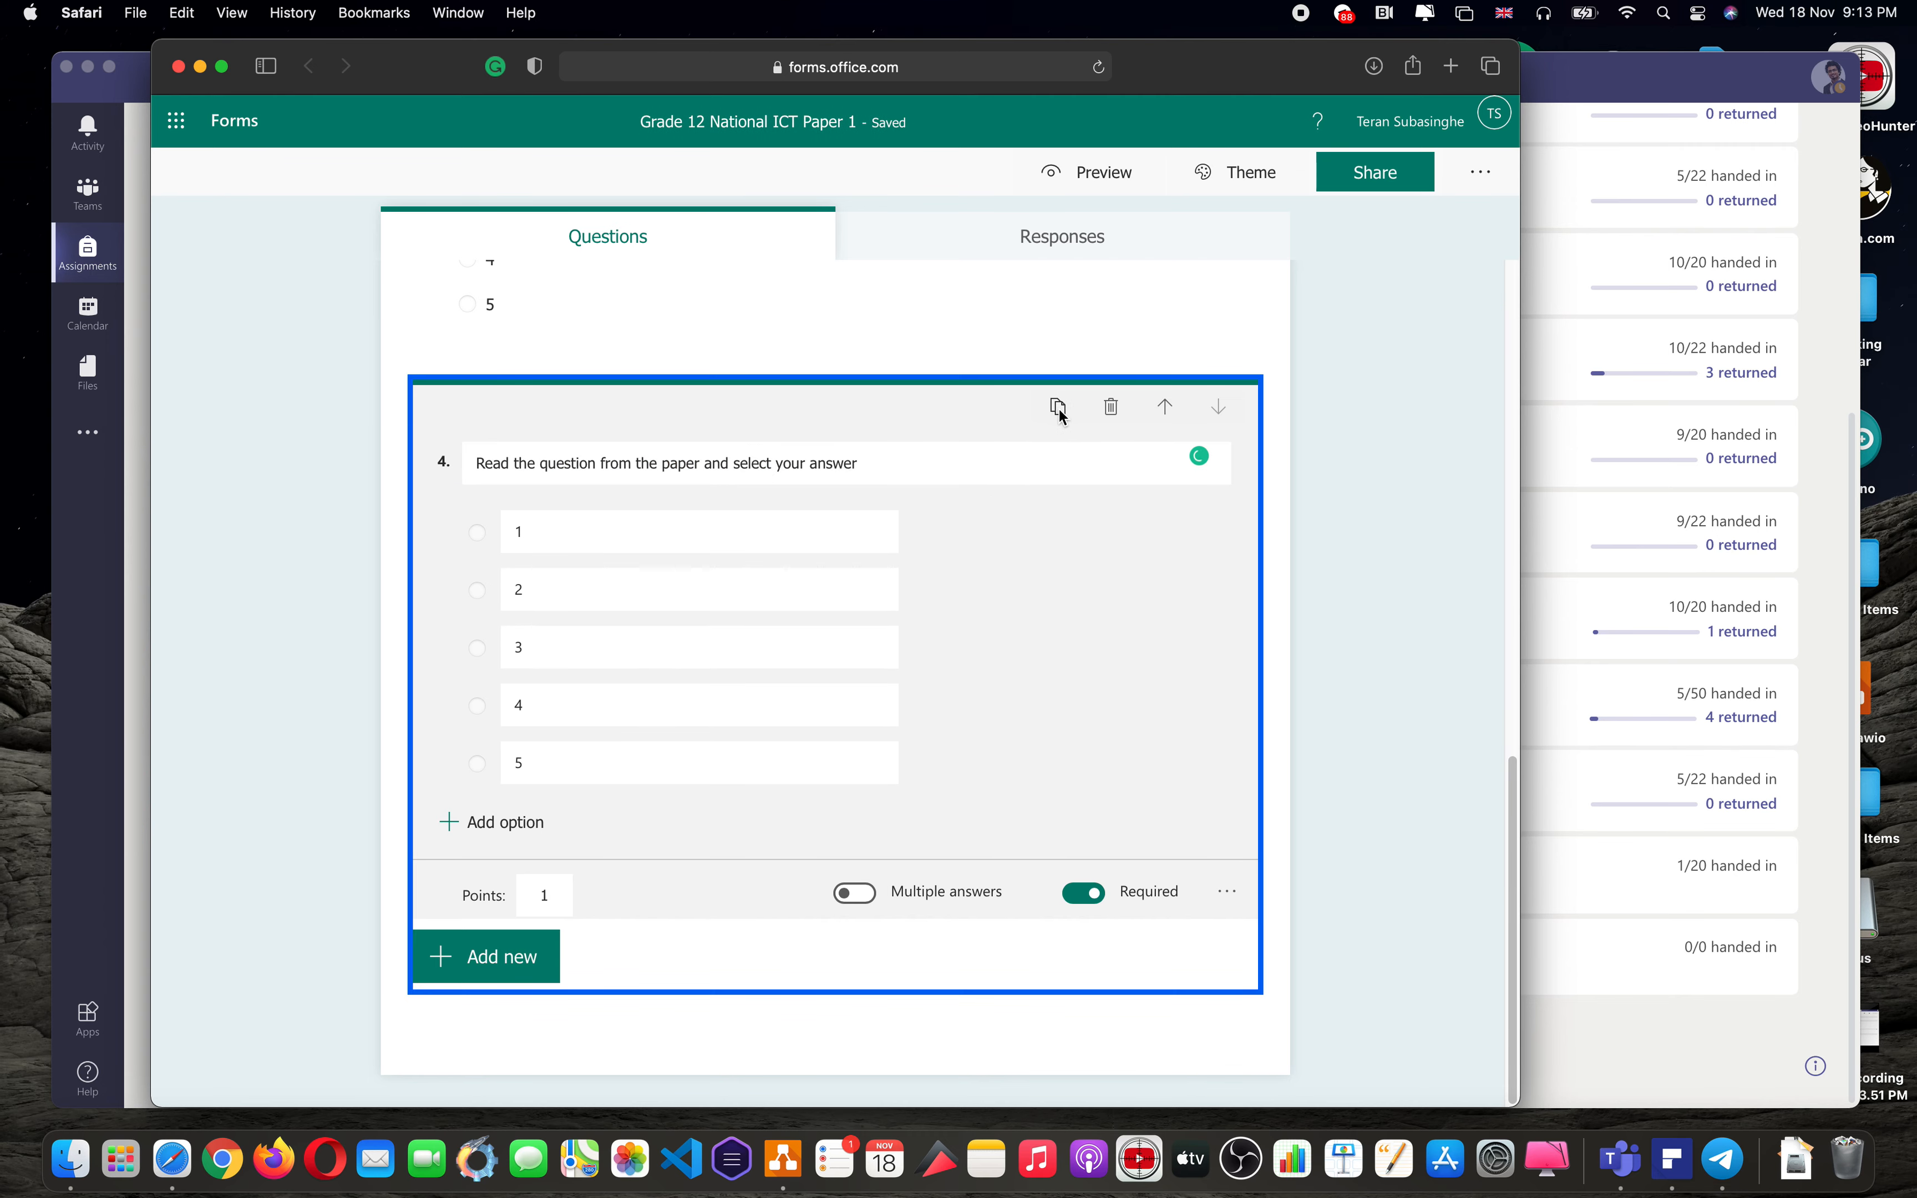
{"action": "left_click", "coordinate": [1059, 408]}
{"action": "left_click", "coordinate": [1059, 408]}
{"action": "left_click", "coordinate": [1064, 412]}
{"action": "left_click", "coordinate": [1058, 408]}
{"action": "left_click", "coordinate": [1058, 409]}
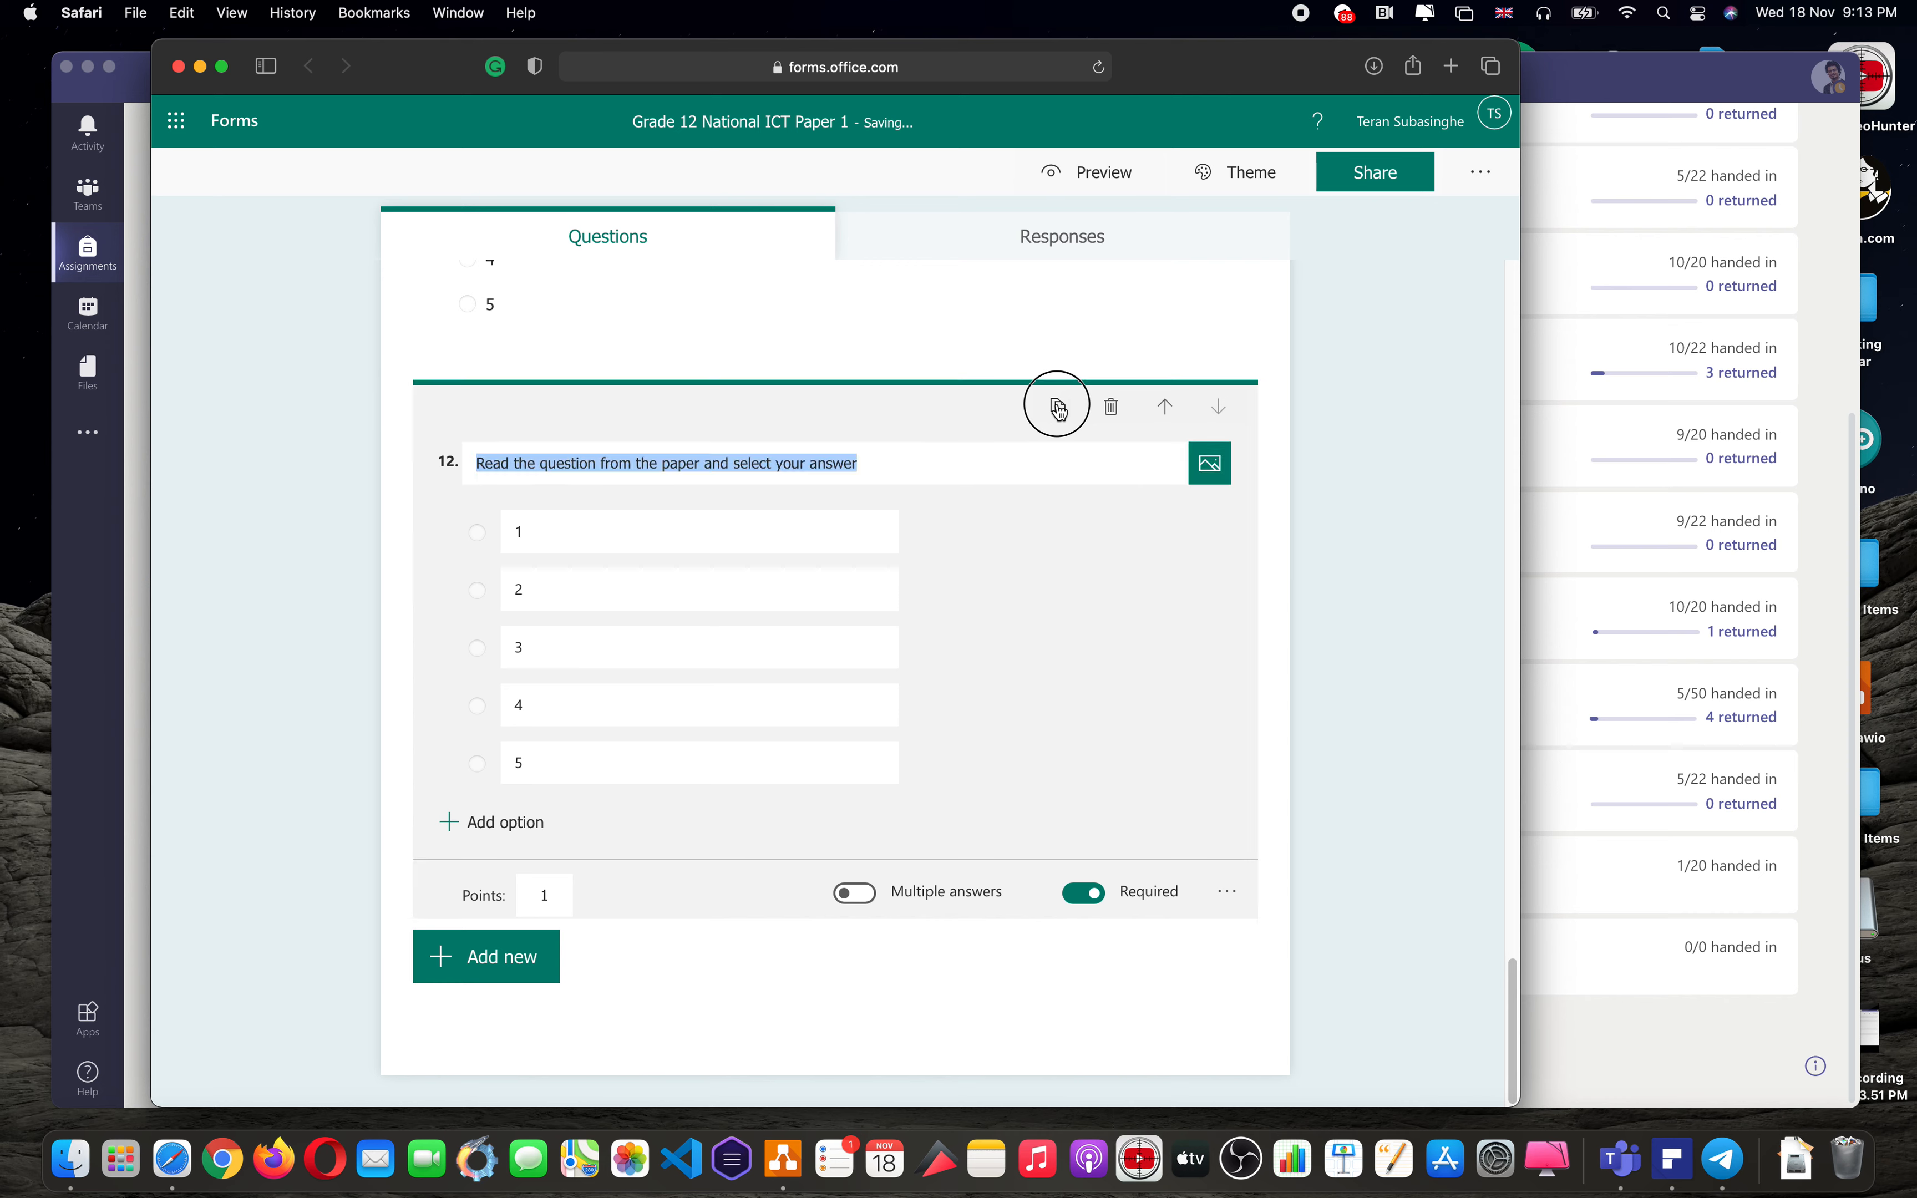
{"action": "left_click", "coordinate": [1059, 409]}
{"action": "left_click", "coordinate": [1059, 409]}
{"action": "left_click", "coordinate": [1059, 409]}
{"action": "left_click", "coordinate": [1058, 408]}
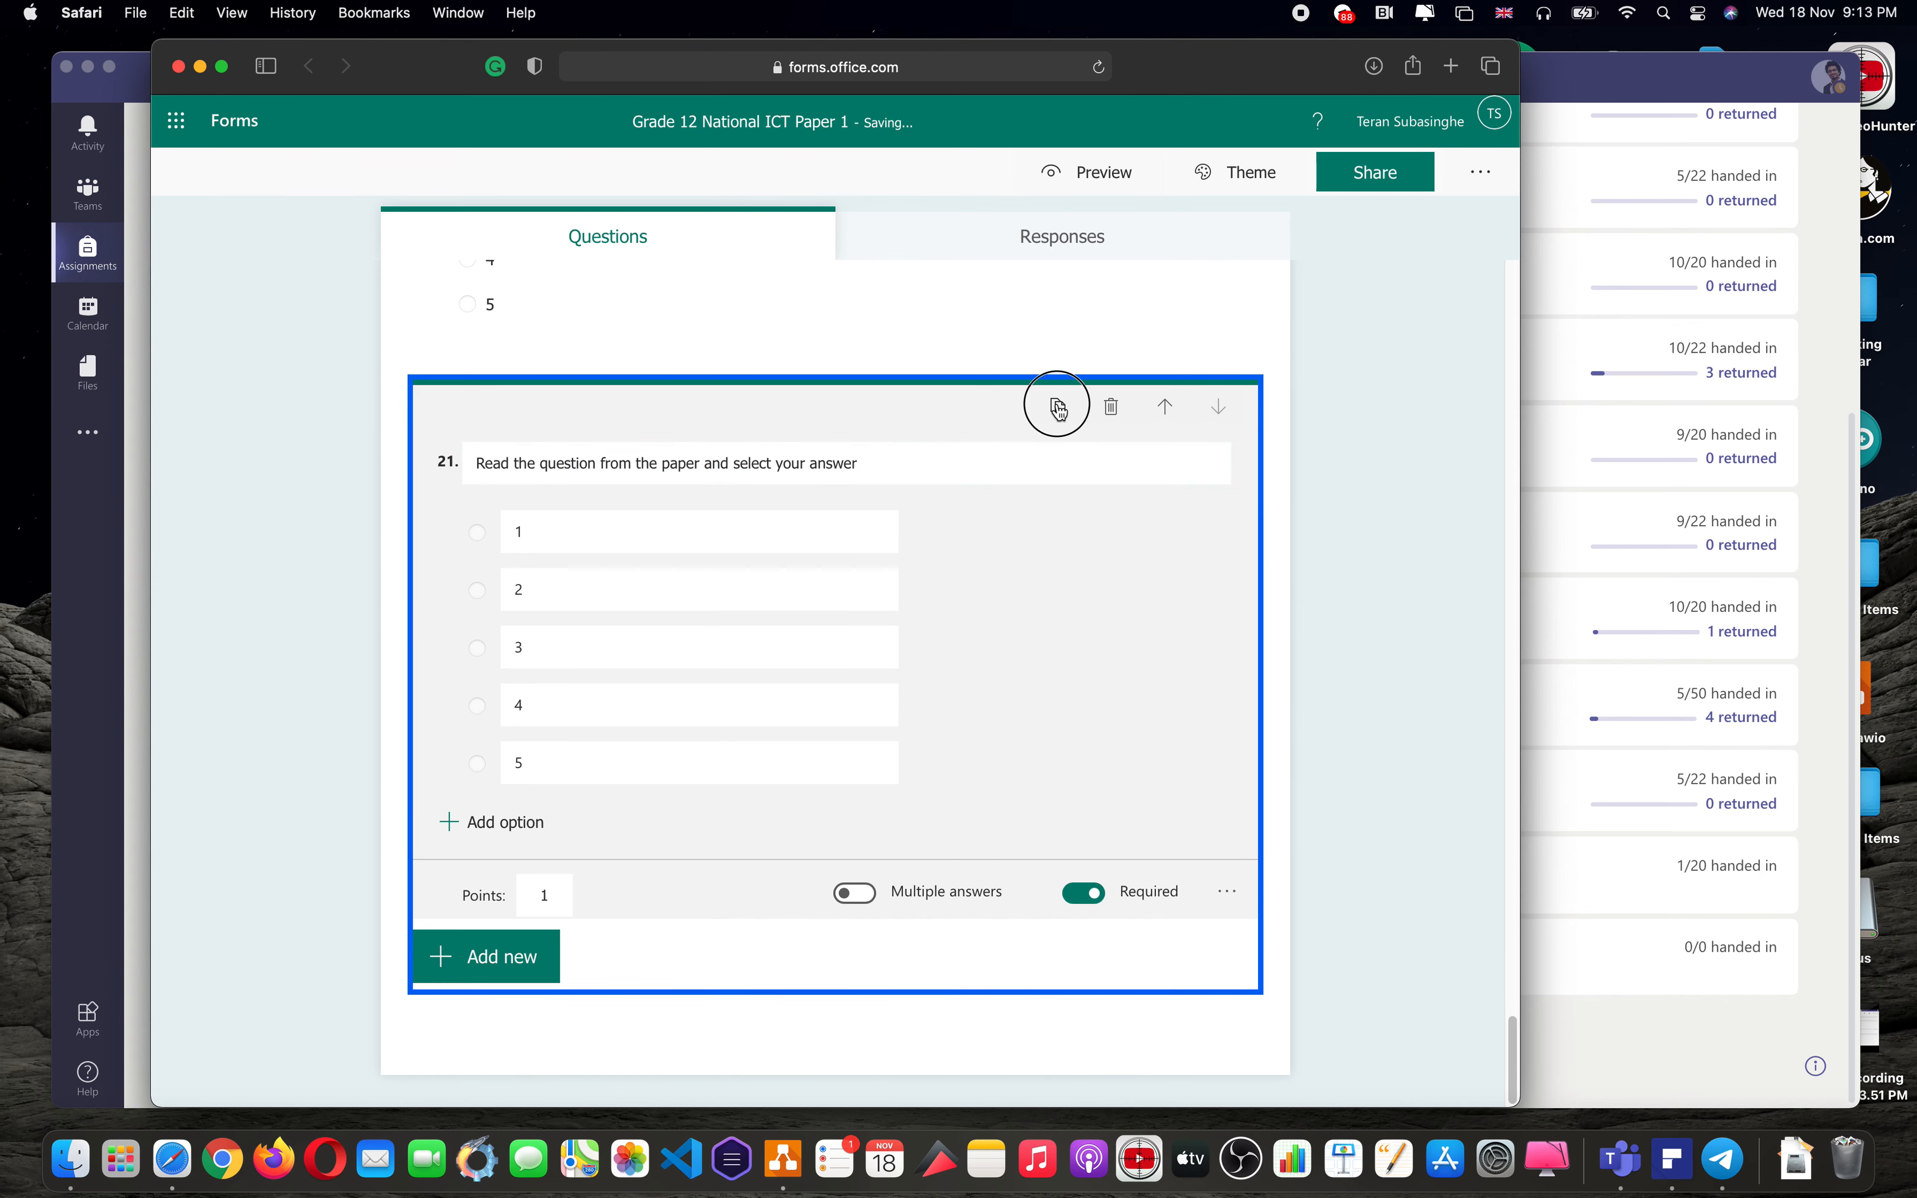
{"action": "left_click", "coordinate": [1059, 409]}
{"action": "left_click", "coordinate": [1058, 409]}
{"action": "left_click", "coordinate": [1059, 409]}
{"action": "left_click", "coordinate": [1058, 409]}
{"action": "left_click", "coordinate": [1058, 409]}
{"action": "left_click", "coordinate": [1059, 409]}
{"action": "left_click", "coordinate": [1059, 409]}
{"action": "left_click", "coordinate": [1059, 409]}
{"action": "left_click", "coordinate": [1059, 409]}
{"action": "left_click", "coordinate": [1059, 409]}
{"action": "left_click", "coordinate": [1058, 409]}
{"action": "left_click", "coordinate": [1058, 409]}
{"action": "left_click", "coordinate": [1059, 409]}
{"action": "left_click", "coordinate": [1059, 409]}
{"action": "left_click", "coordinate": [1059, 409]}
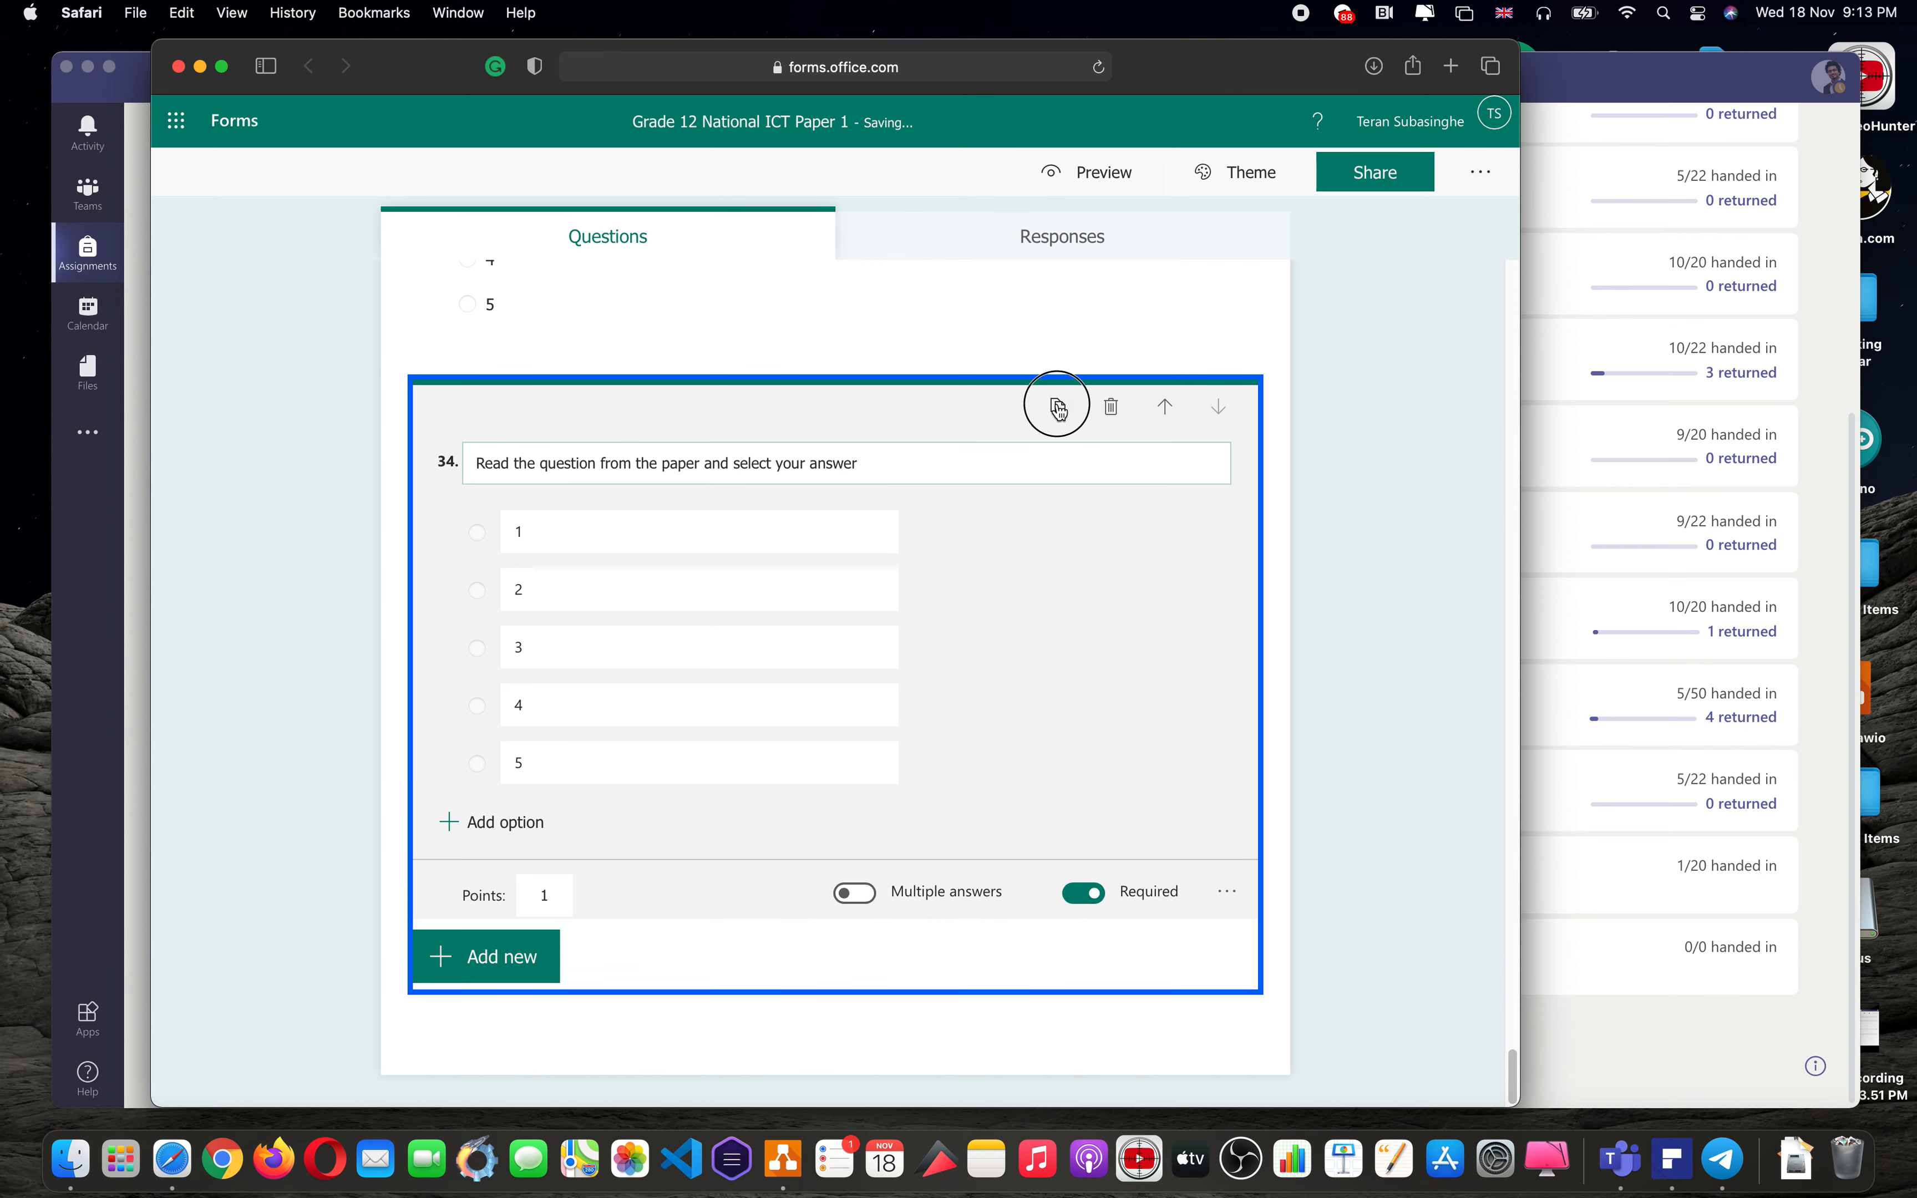
{"action": "left_click", "coordinate": [1058, 409]}
{"action": "left_click", "coordinate": [1058, 409]}
{"action": "left_click", "coordinate": [1059, 409]}
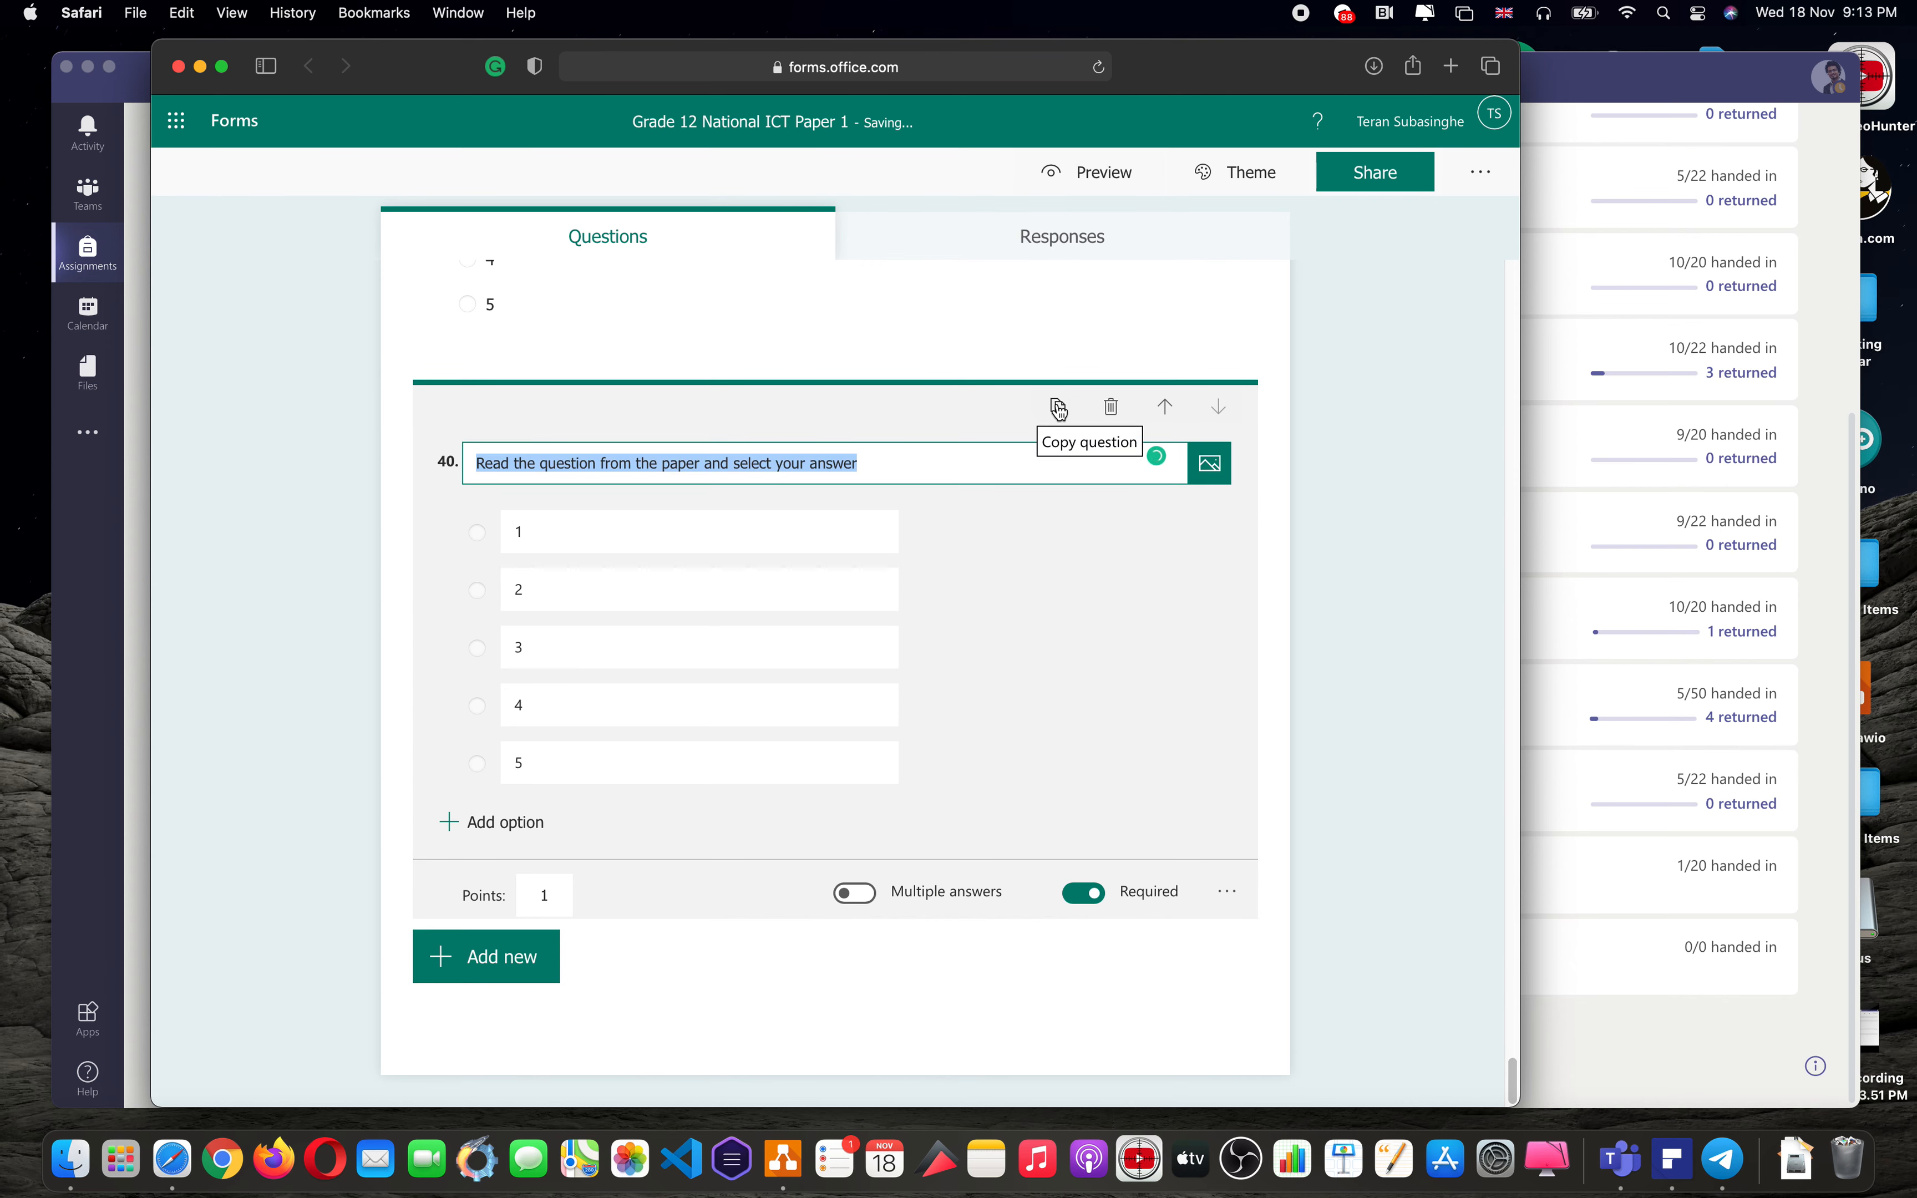
{"action": "left_click", "coordinate": [1058, 409]}
{"action": "left_click", "coordinate": [1058, 409]}
{"action": "left_click", "coordinate": [1059, 409]}
{"action": "left_click", "coordinate": [1058, 409]}
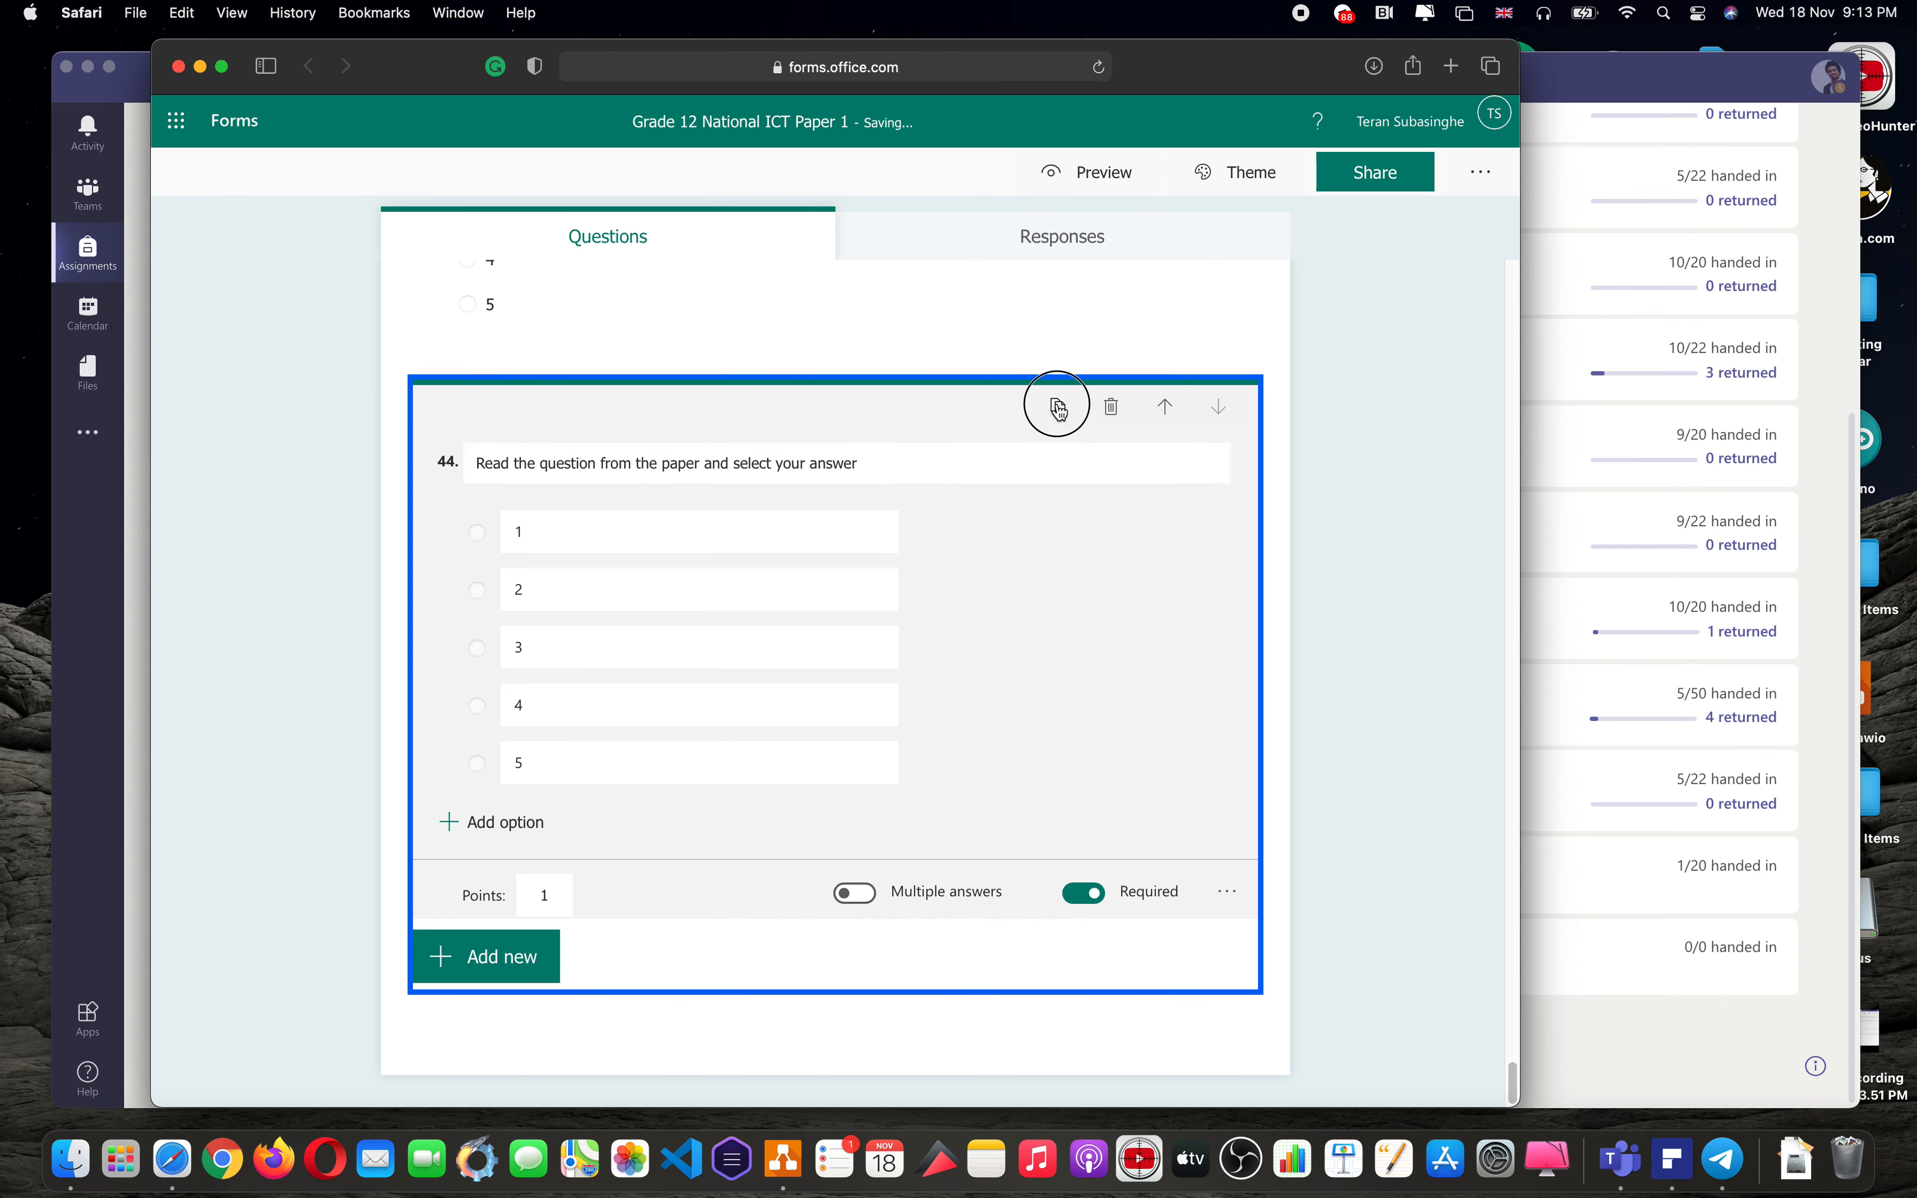
{"action": "left_click", "coordinate": [1058, 409]}
{"action": "left_click", "coordinate": [1058, 409]}
{"action": "left_click", "coordinate": [1058, 408]}
{"action": "left_click", "coordinate": [1059, 409]}
{"action": "left_click", "coordinate": [1058, 409]}
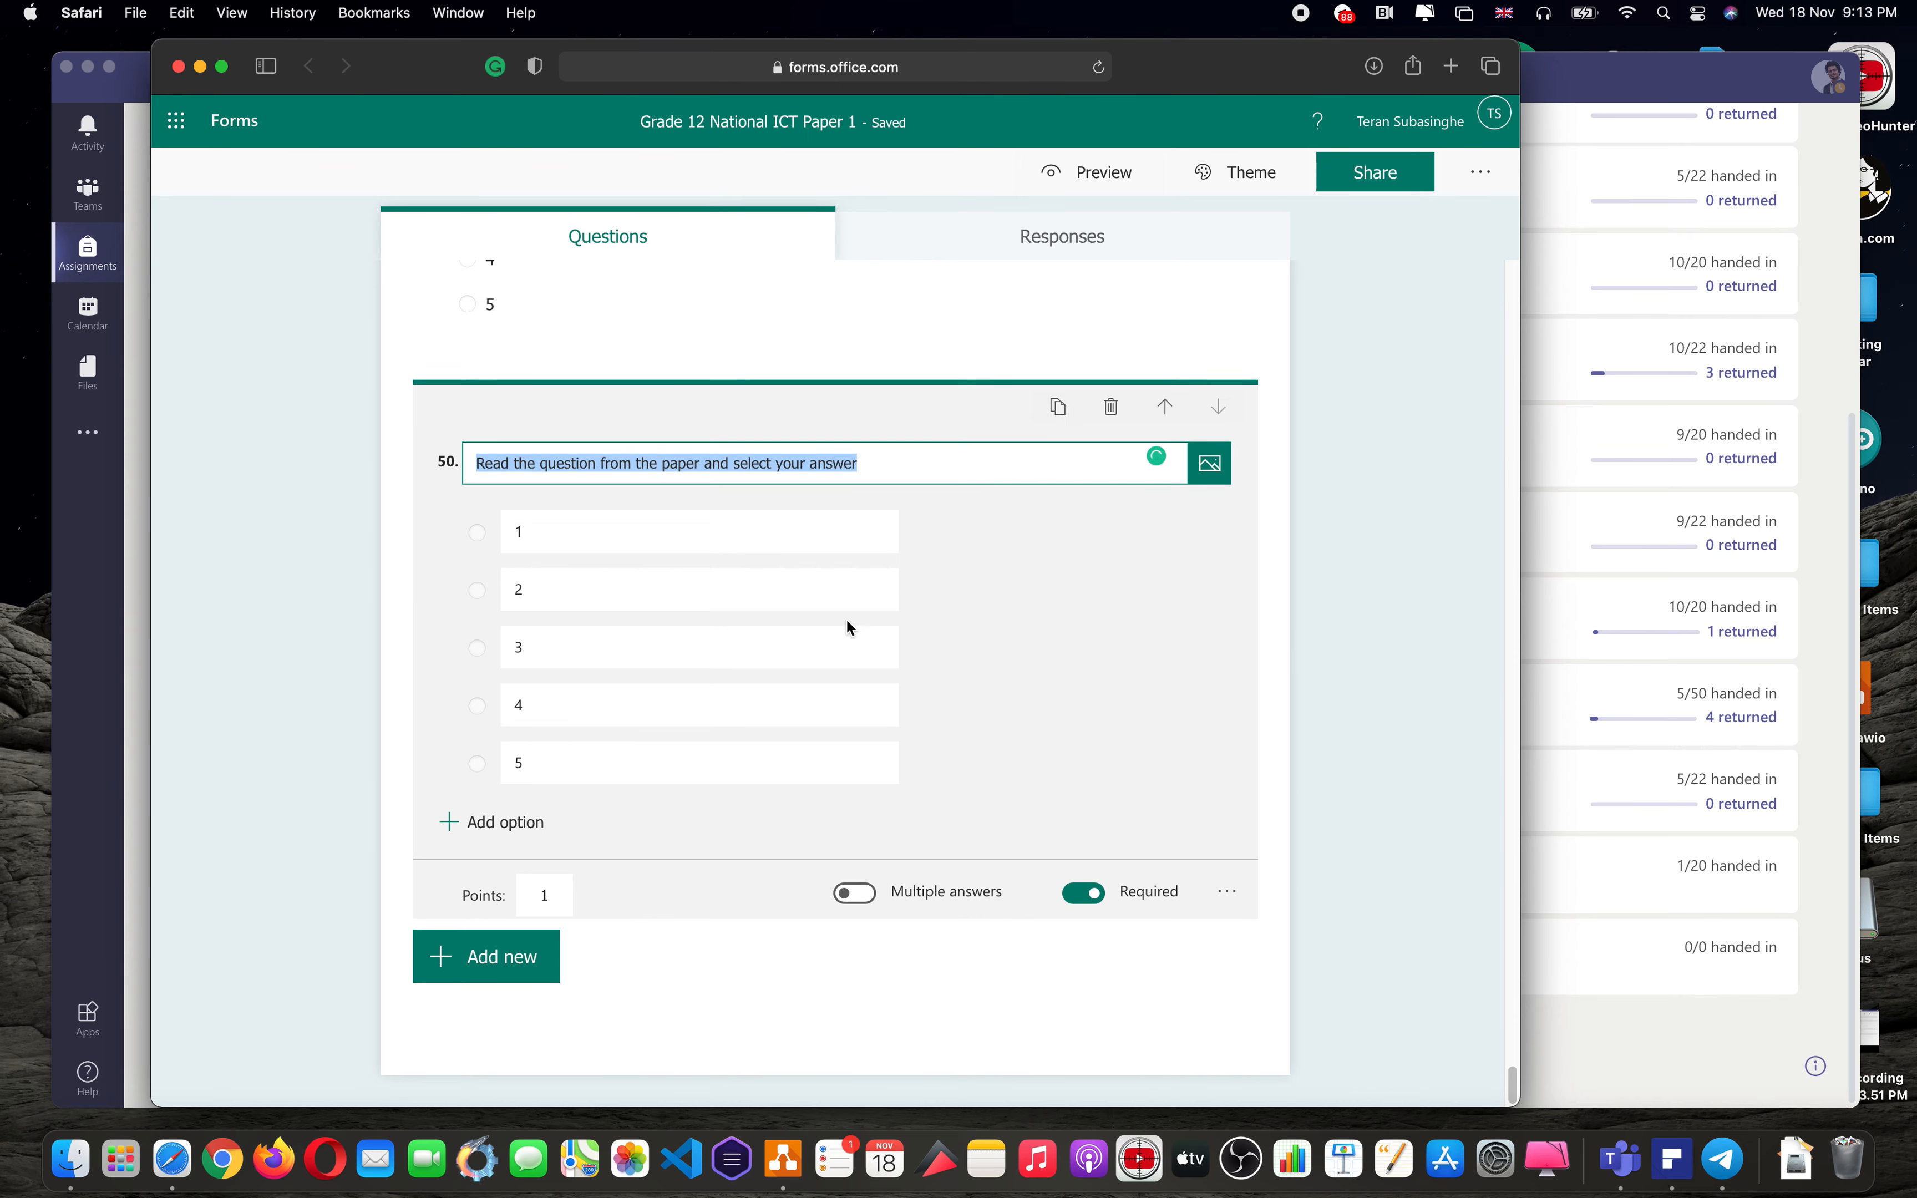
- Mark option 1 as the correct answer for question 50 and option 2 for question 49
{"action": "mouse_move", "coordinate": [877, 646]}
{"action": "left_click", "coordinate": [987, 534]}
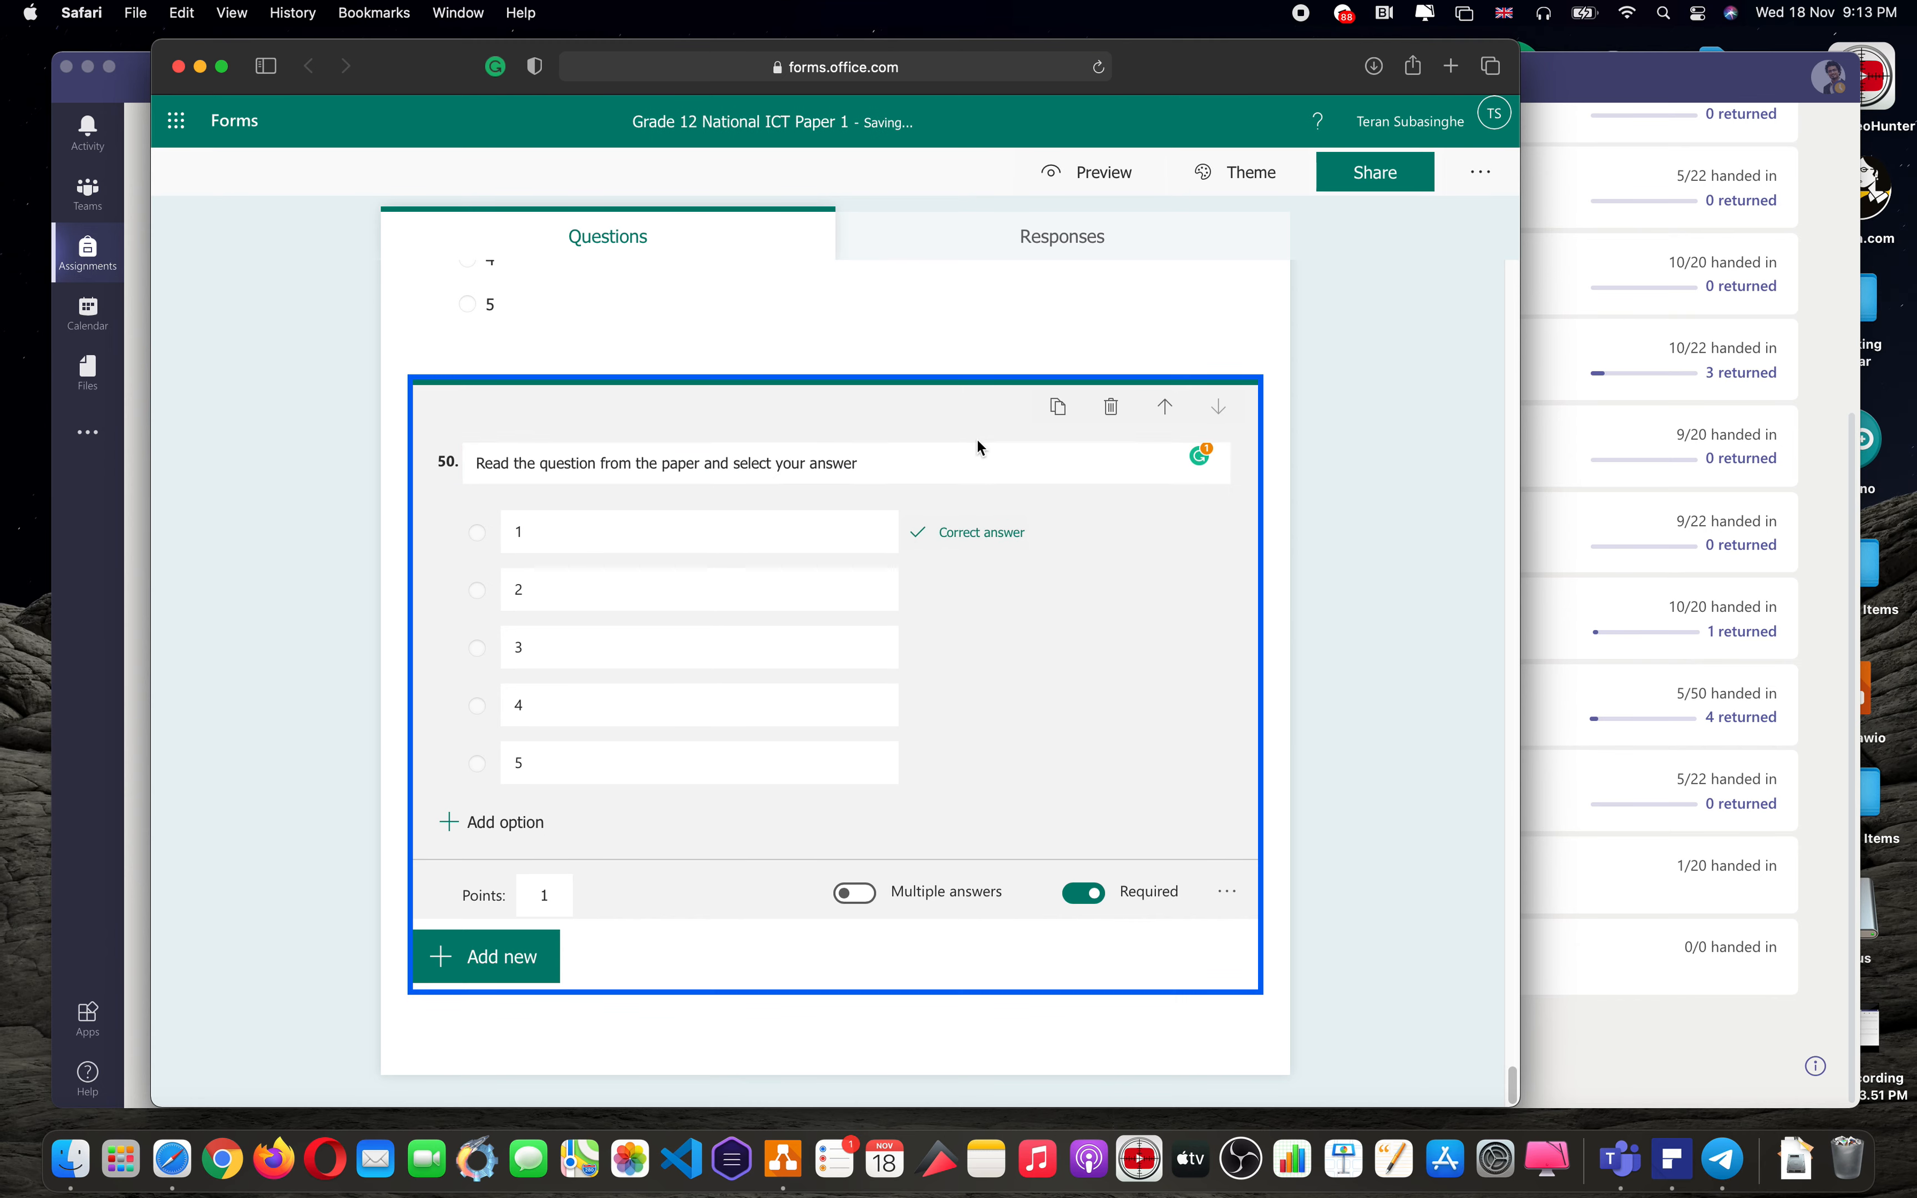
{"action": "scroll", "coordinate": [977, 437], "scroll_direction": "up", "scroll_amount": 4}
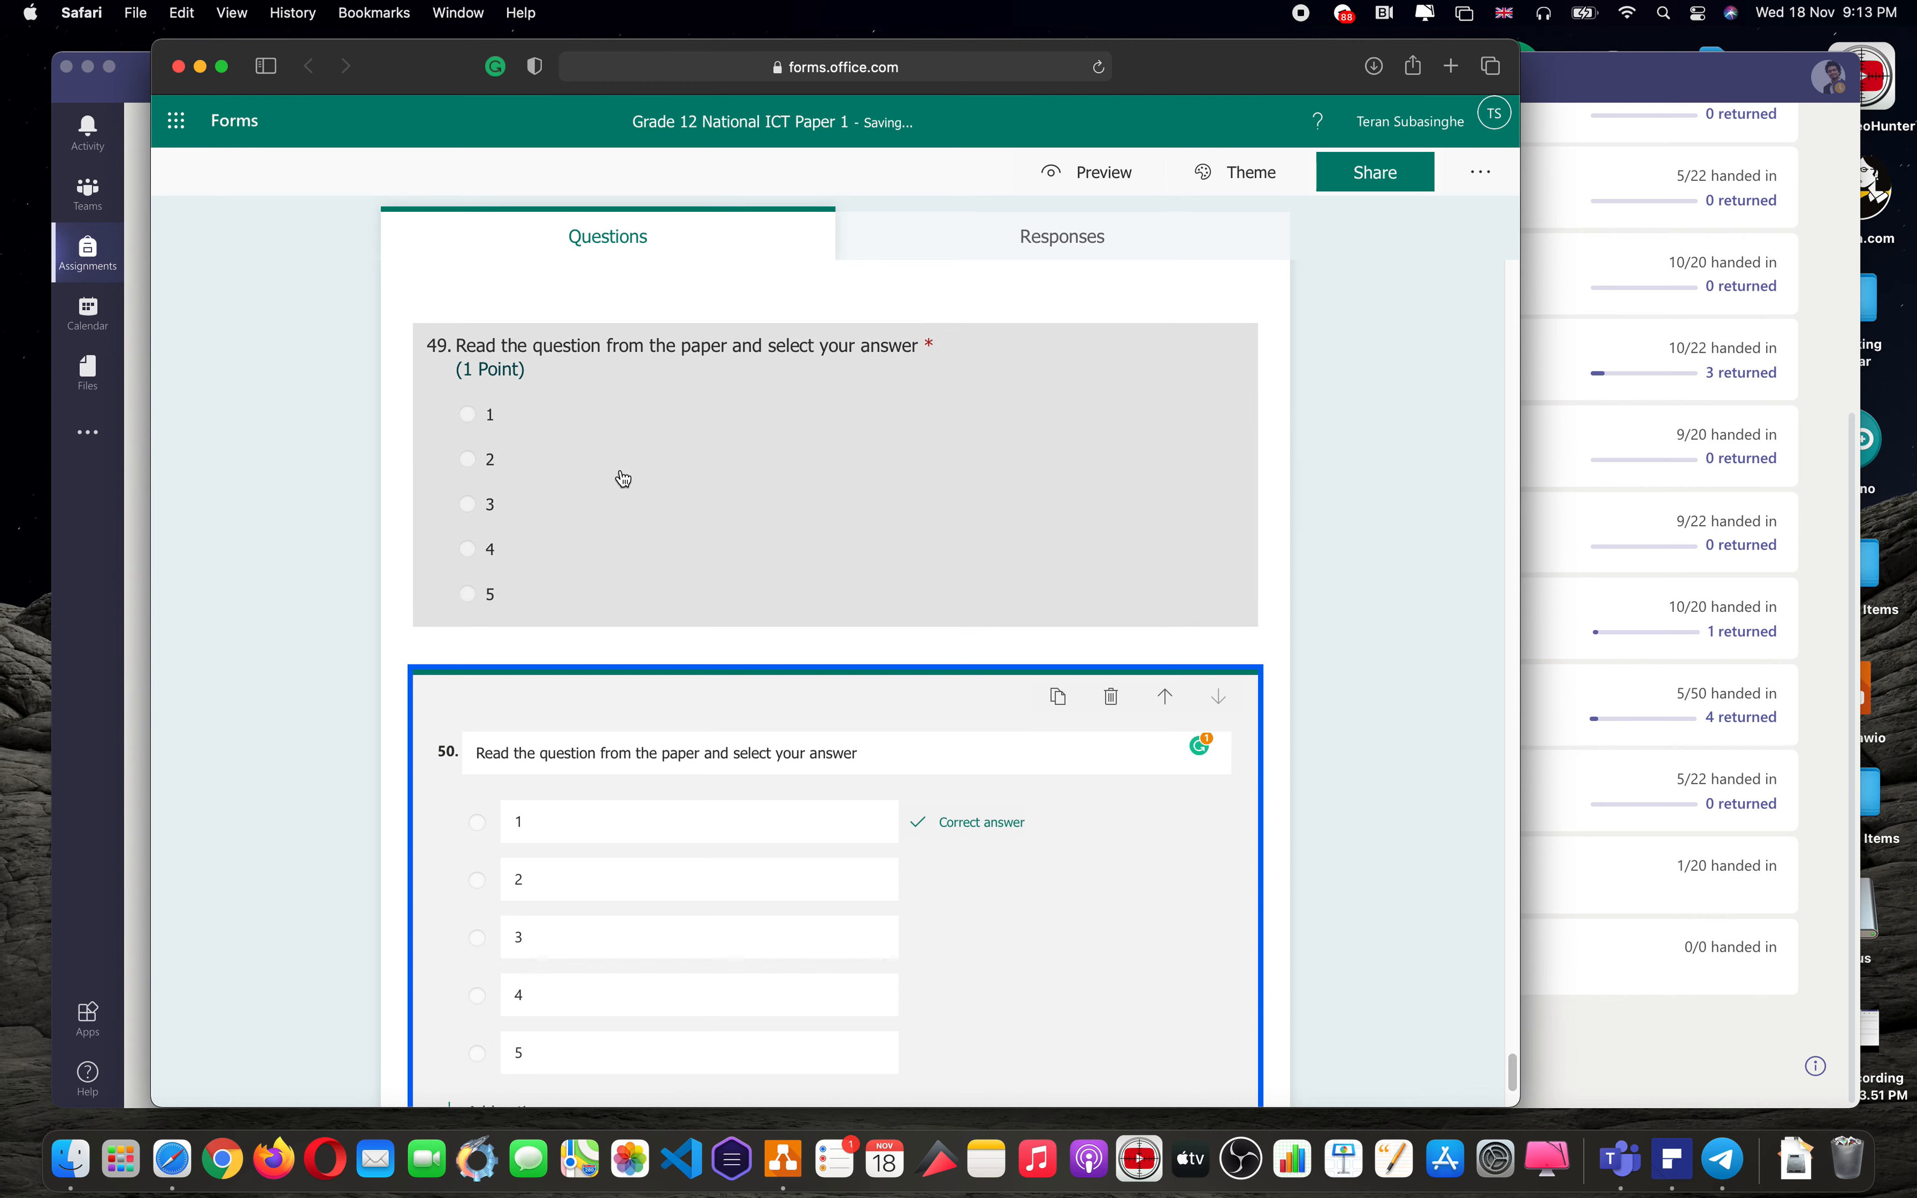
{"action": "left_click", "coordinate": [596, 480]}
{"action": "left_click", "coordinate": [984, 537]}
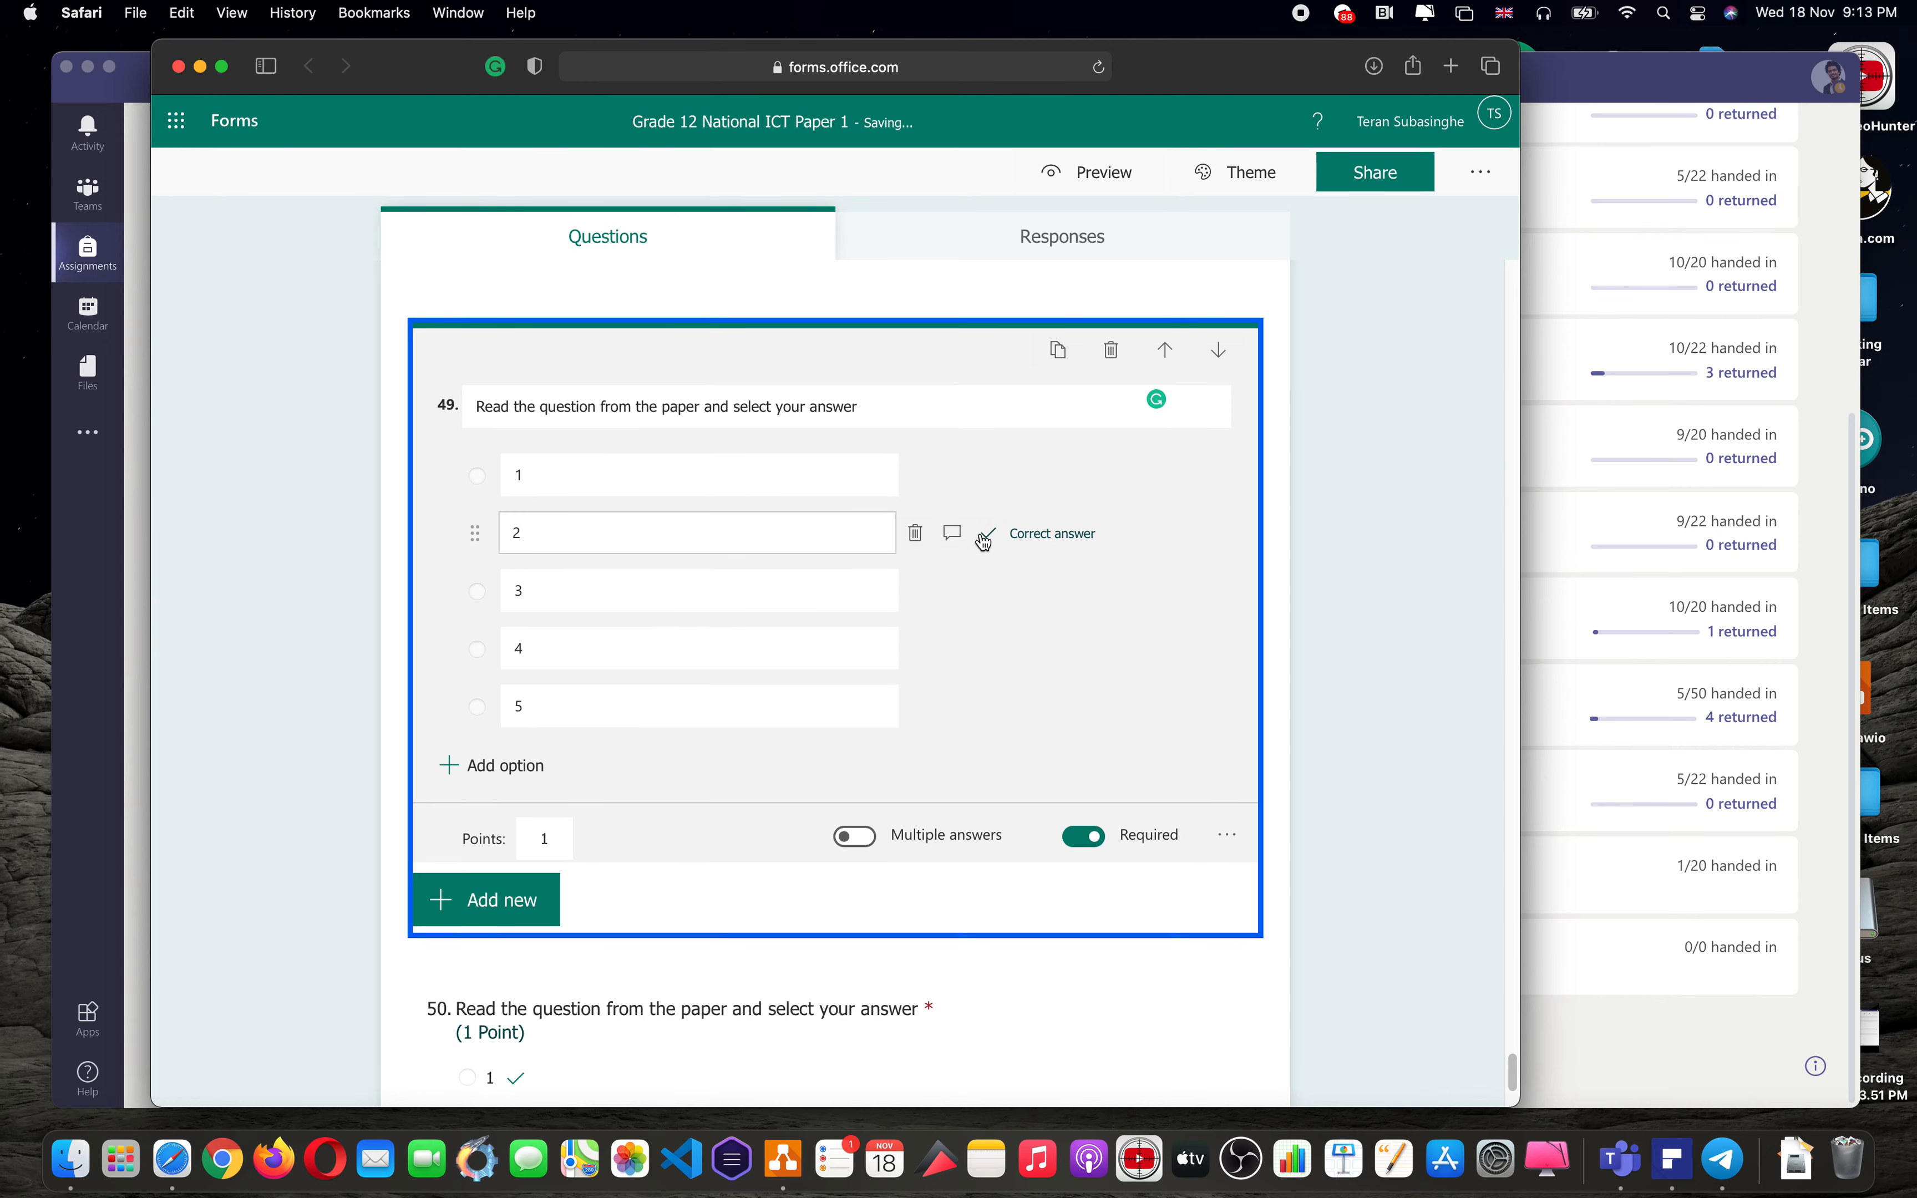
- Mark option 3 as the correct answer for question 48 and option 4 for question 47
{"action": "scroll", "coordinate": [980, 539], "scroll_direction": "up", "scroll_amount": 6}
{"action": "left_click", "coordinate": [903, 543]}
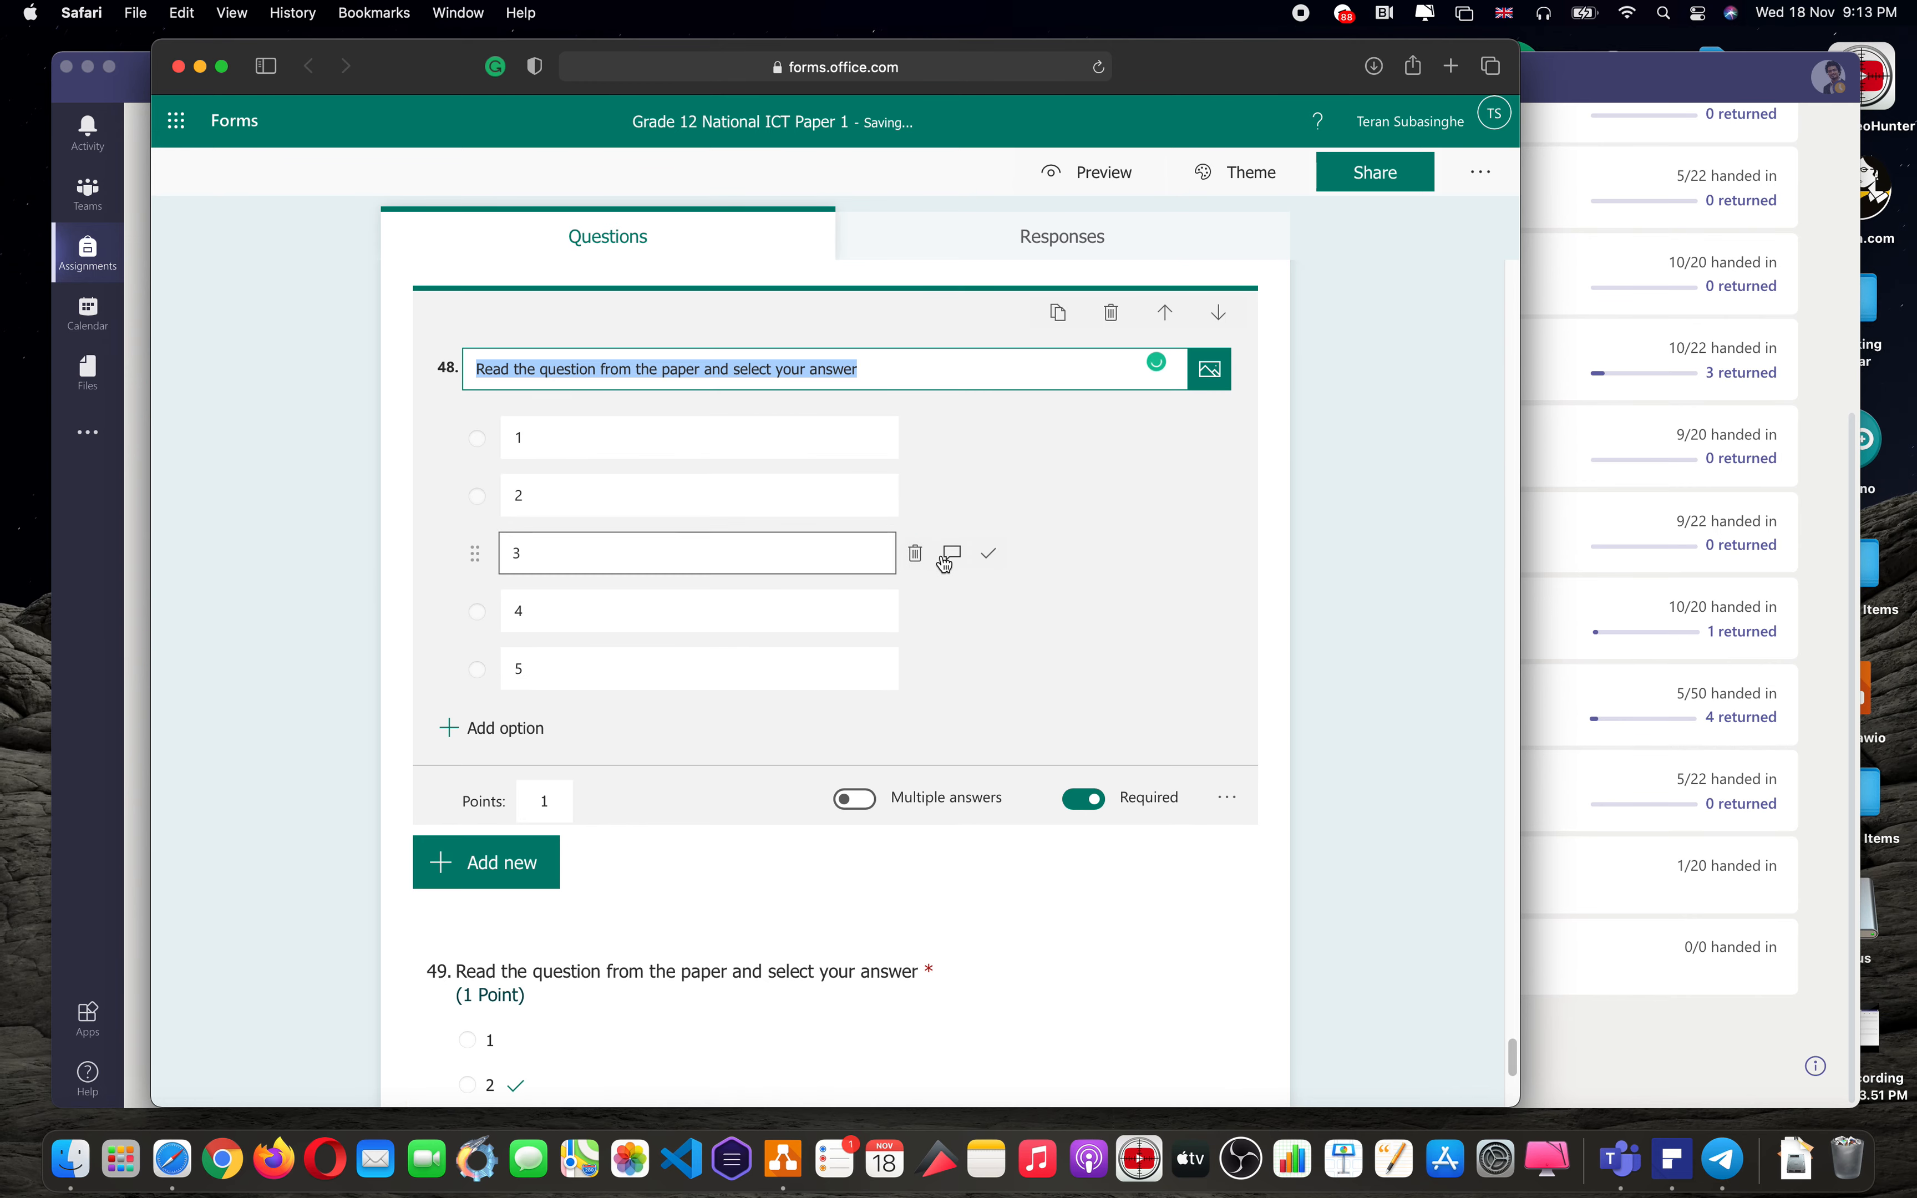
{"action": "left_click", "coordinate": [988, 554]}
{"action": "scroll", "coordinate": [948, 511], "scroll_direction": "up", "scroll_amount": 1}
{"action": "scroll", "coordinate": [948, 507], "scroll_direction": "up", "scroll_amount": 6}
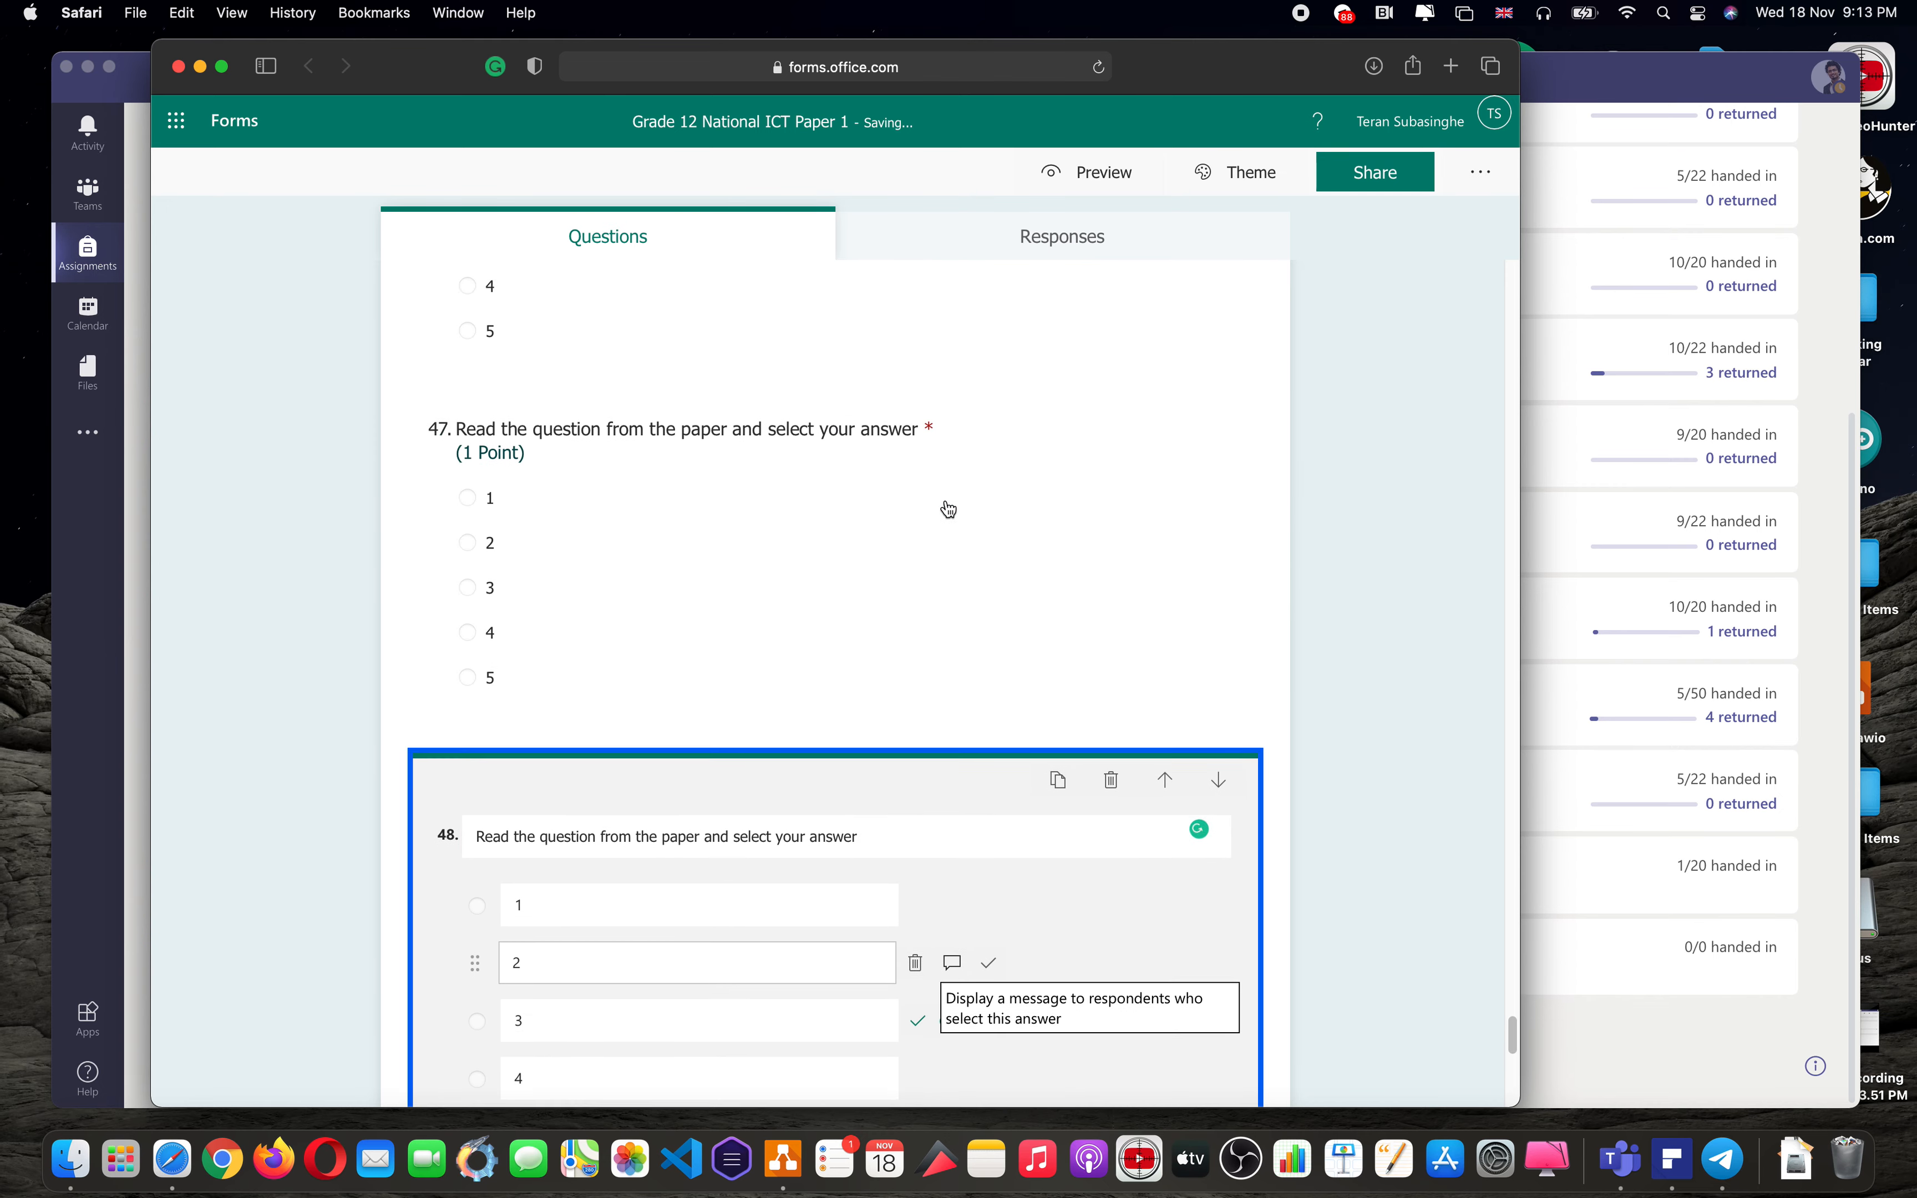
{"action": "left_click", "coordinate": [903, 629]}
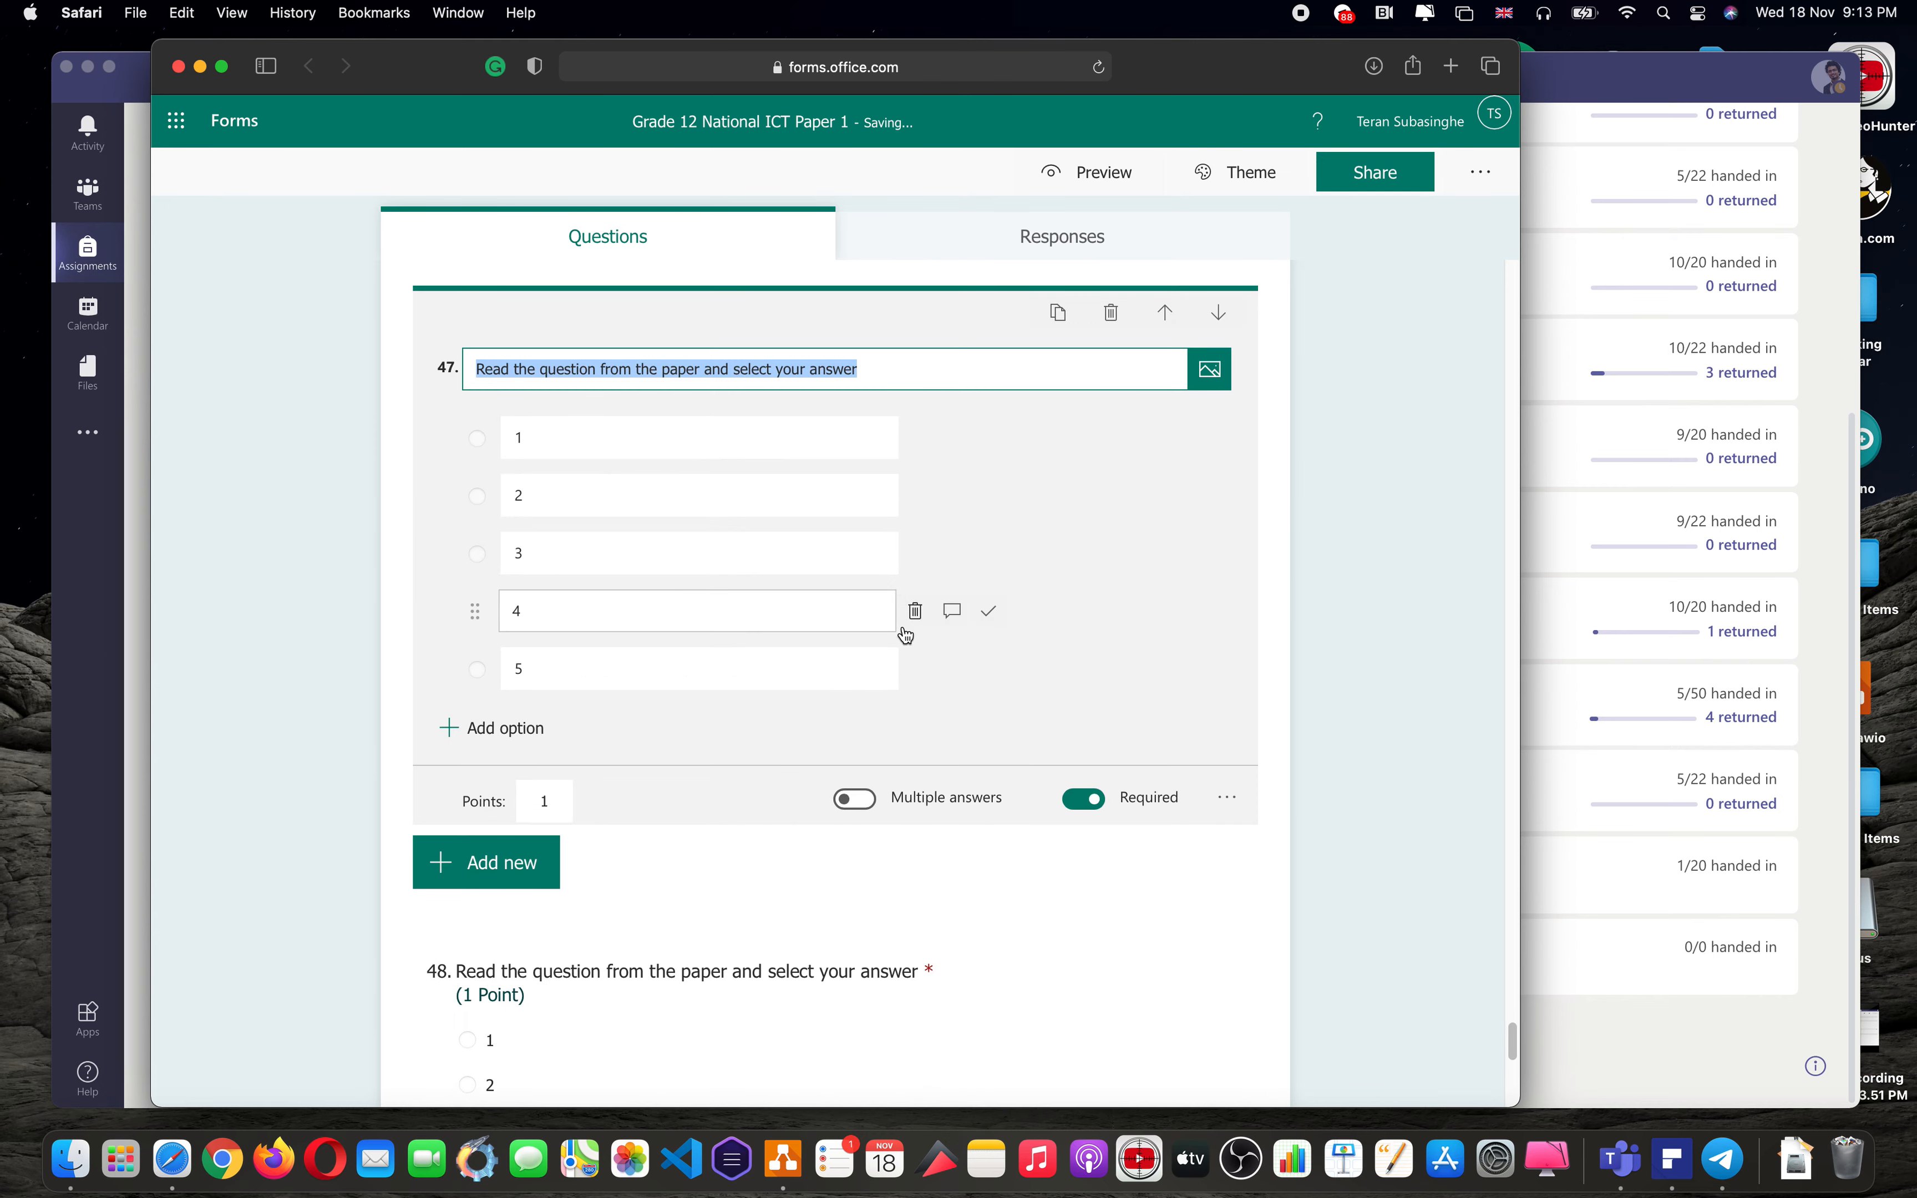
{"action": "left_click", "coordinate": [984, 618]}
- Mark option 5 as the correct answer for question 46
{"action": "scroll", "coordinate": [984, 618], "scroll_direction": "up", "scroll_amount": 6}
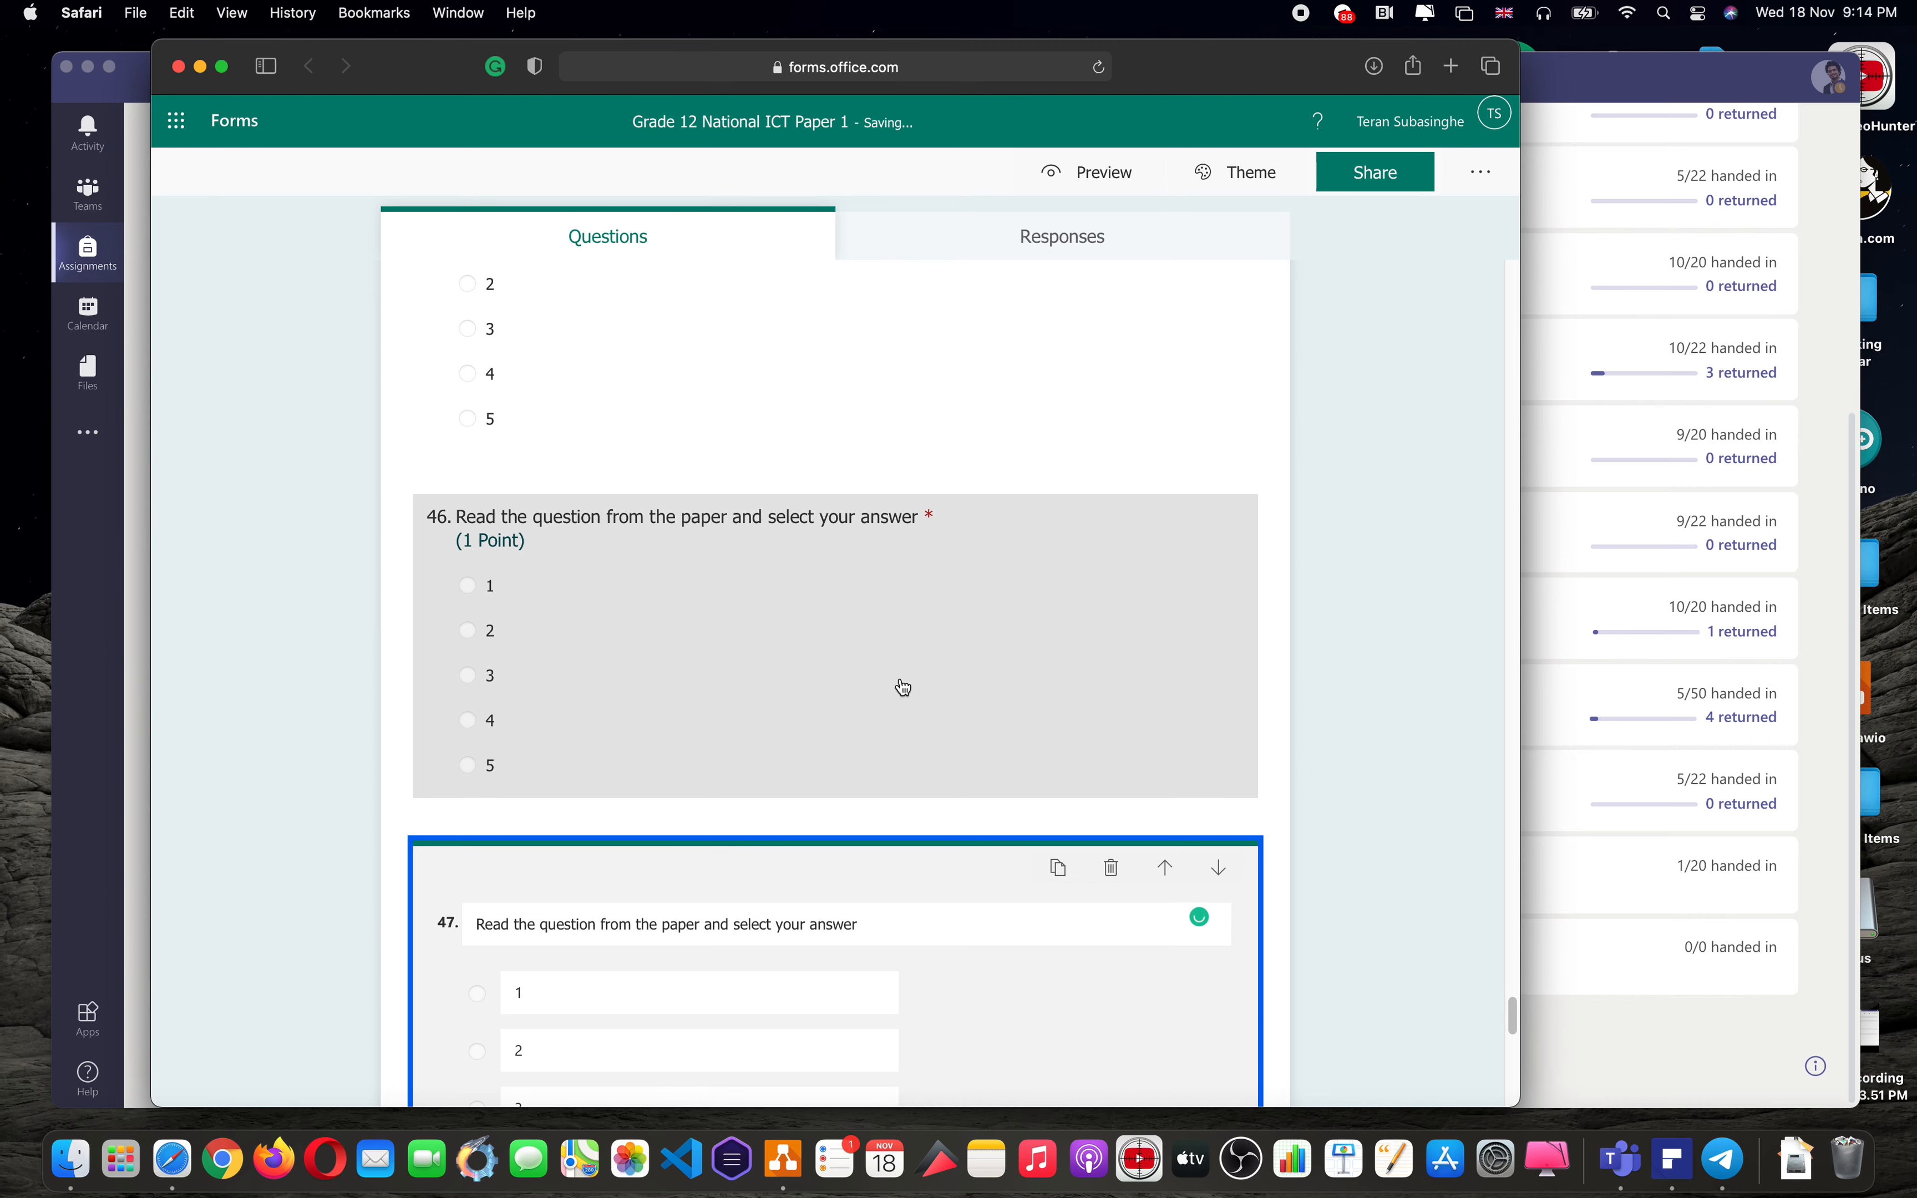
{"action": "left_click", "coordinate": [903, 683]}
{"action": "left_click", "coordinate": [982, 672]}
- Review the duplicated questions from question 45 back to the quiz title, checking their points and the total
{"action": "scroll", "coordinate": [982, 571], "scroll_direction": "up", "scroll_amount": 8}
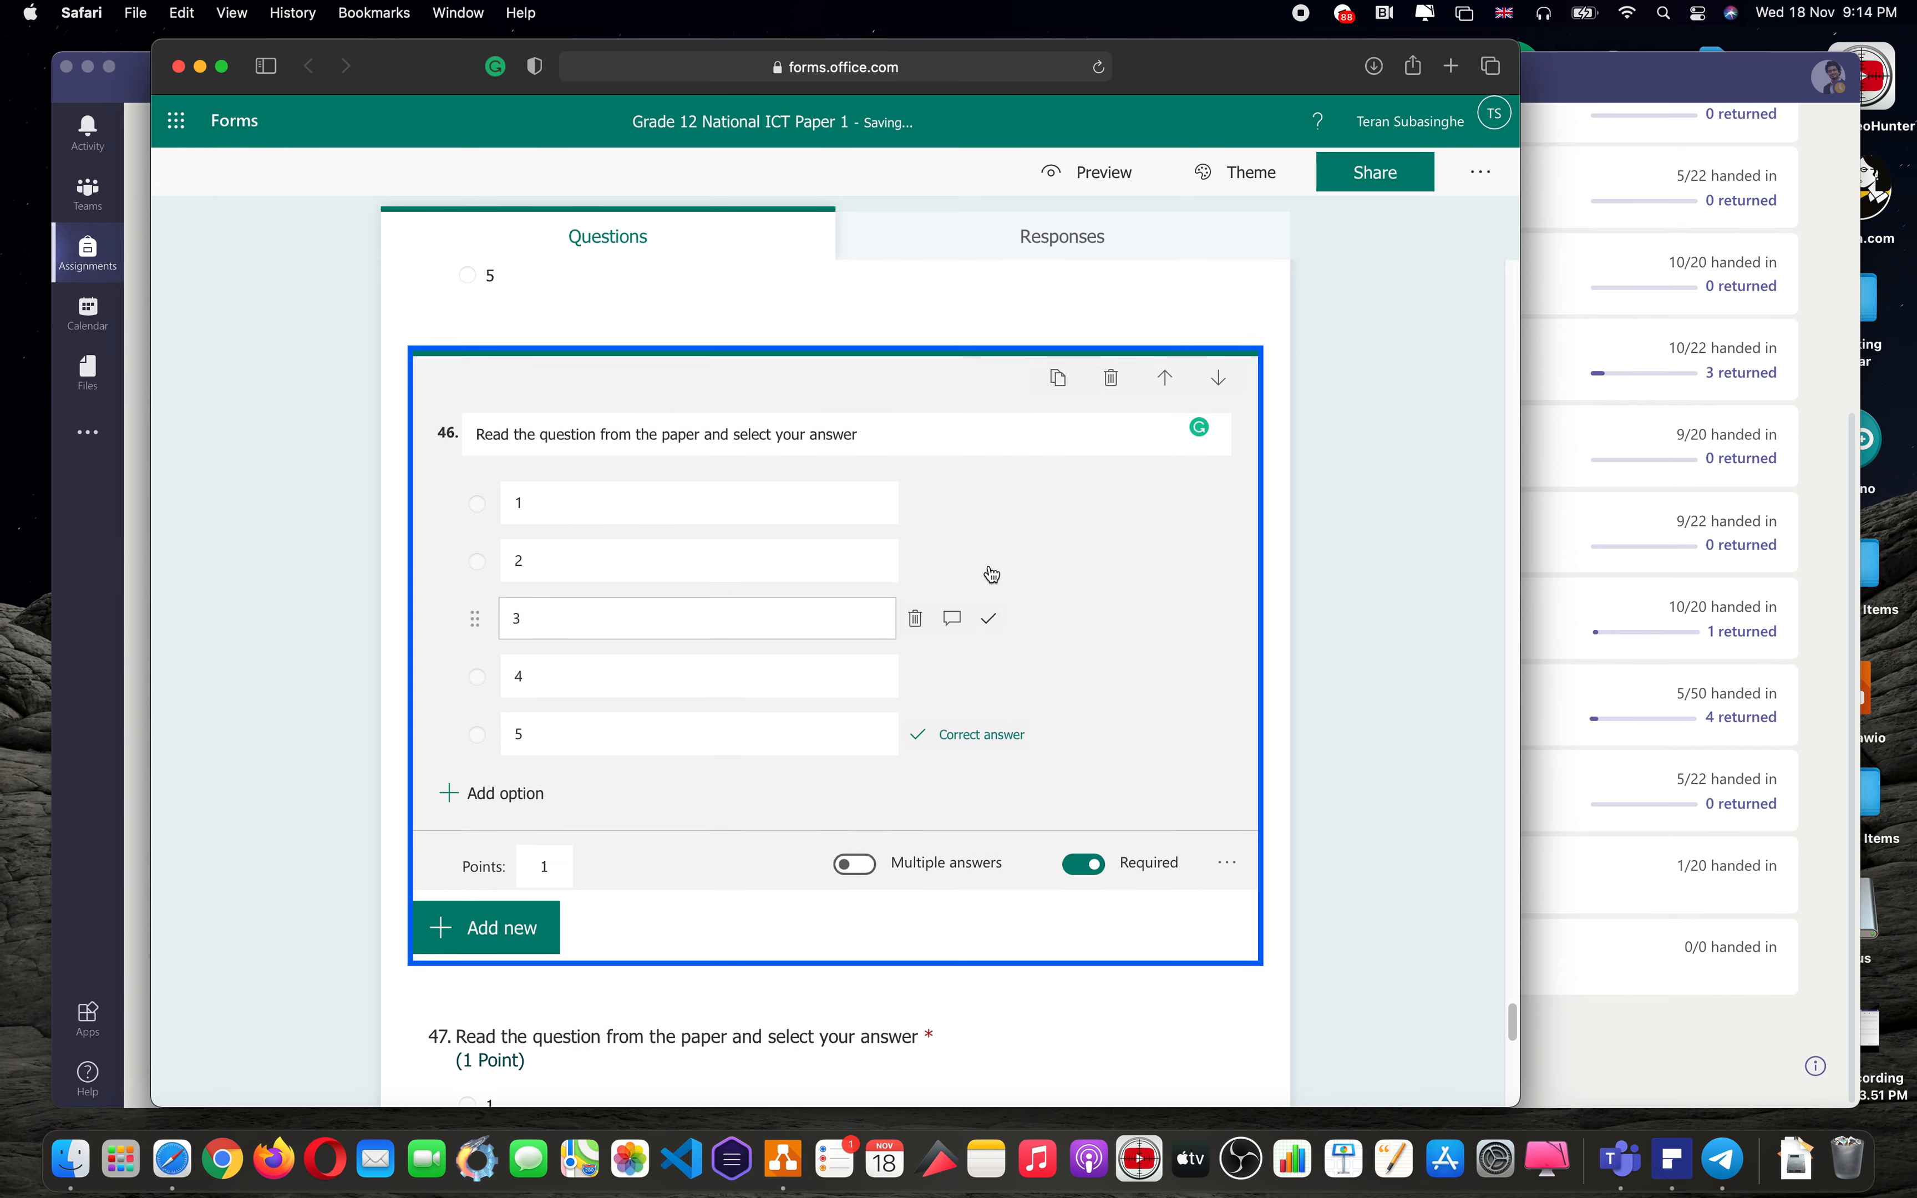
{"action": "left_click", "coordinate": [978, 588]}
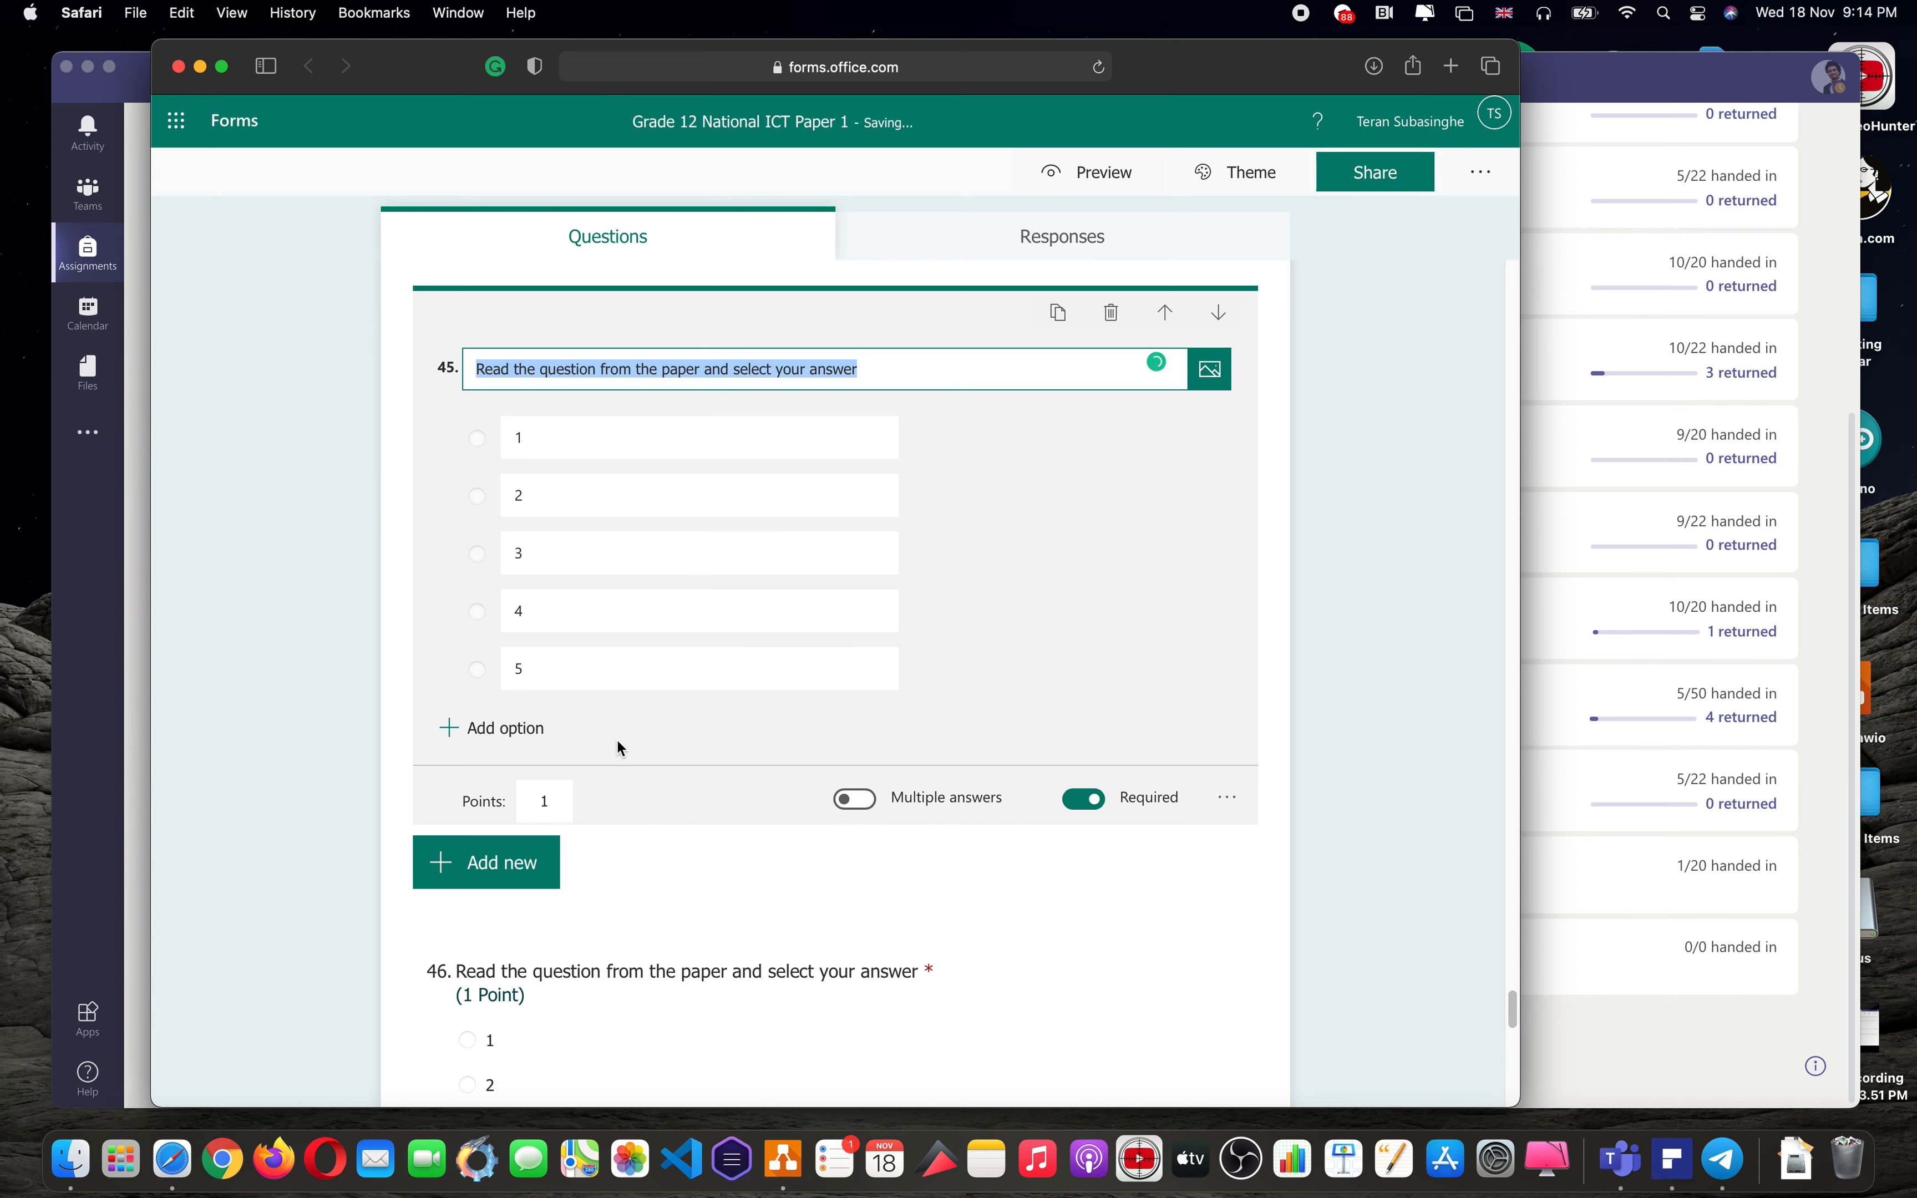
{"action": "left_click", "coordinate": [543, 797]}
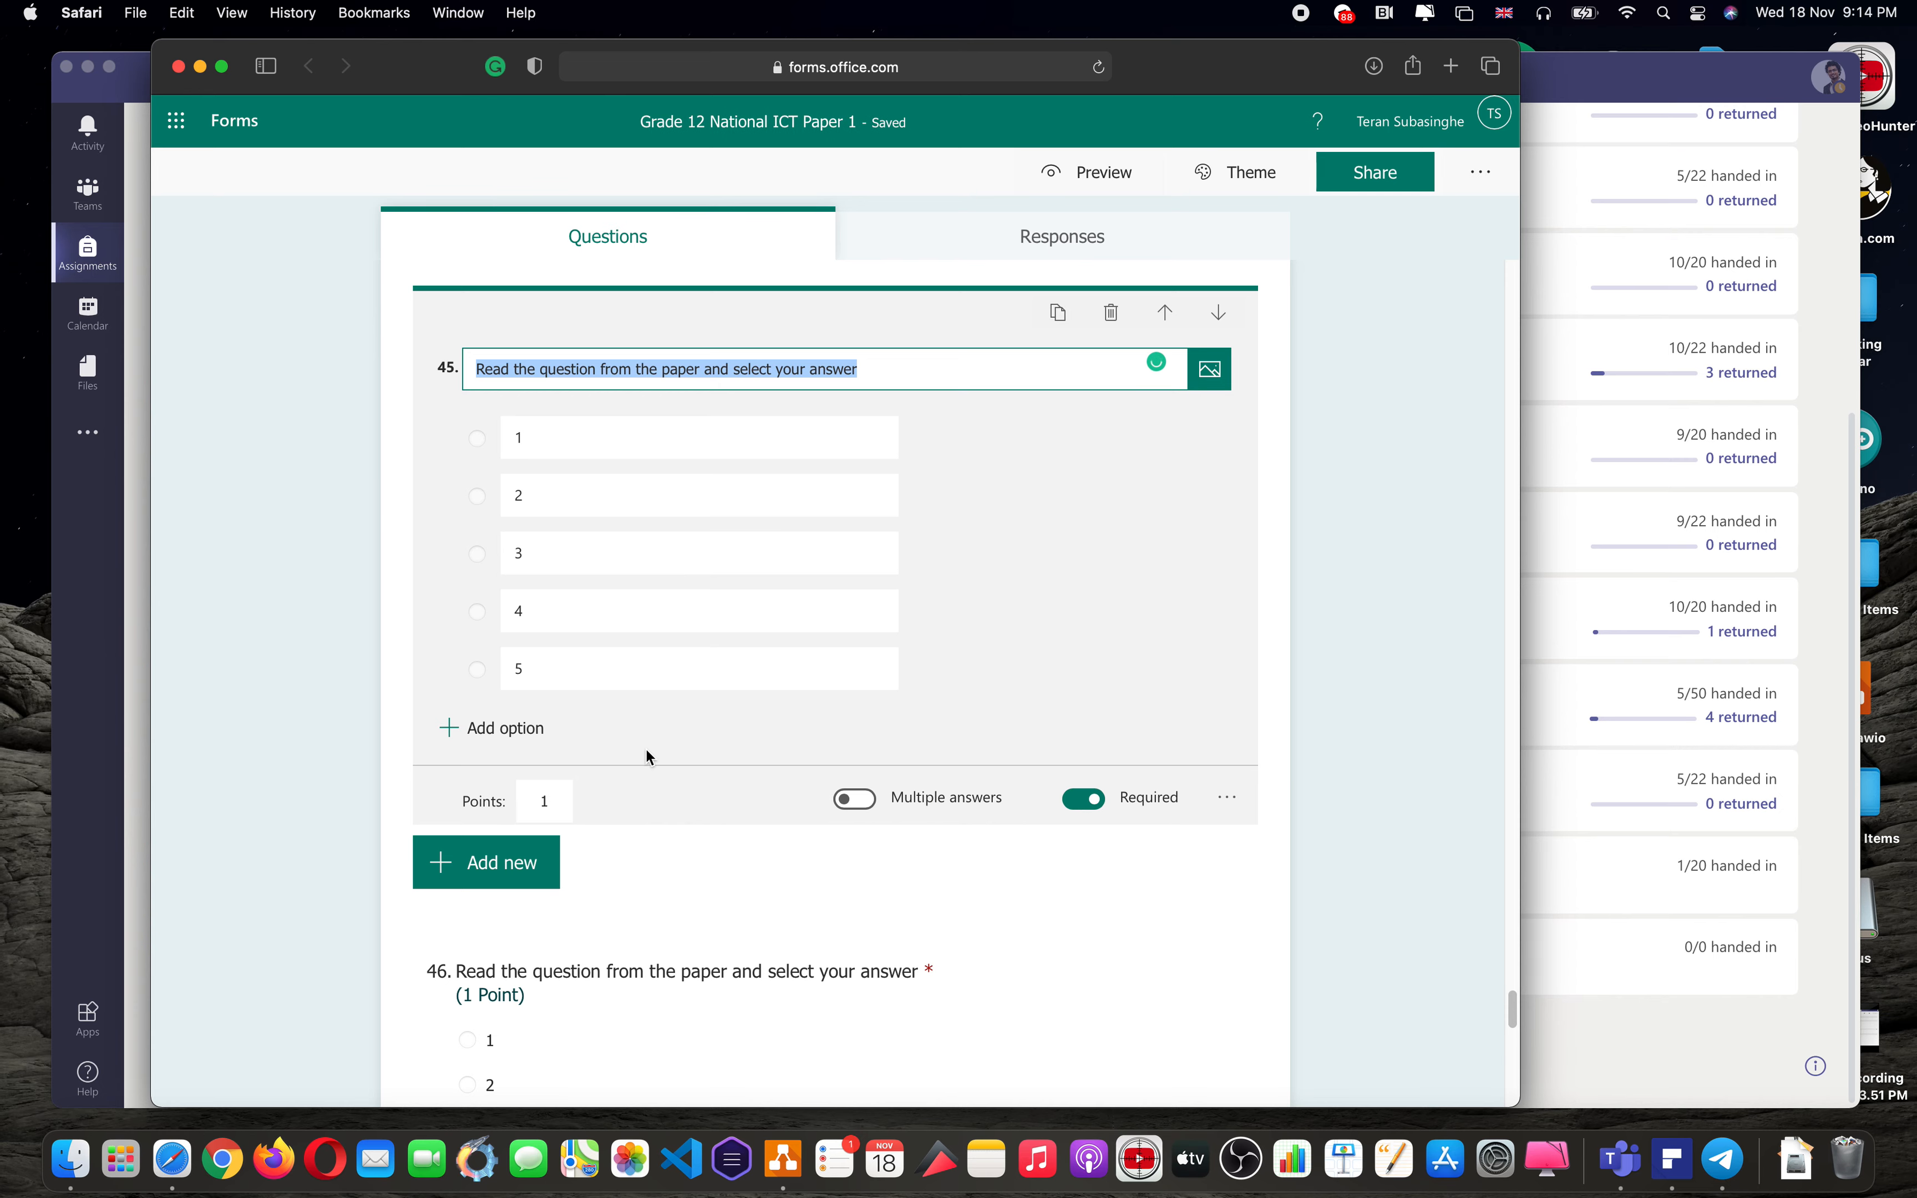
{"action": "scroll", "coordinate": [648, 757], "scroll_direction": "up", "scroll_amount": 20}
{"action": "scroll", "coordinate": [648, 756], "scroll_direction": "up", "scroll_amount": 20}
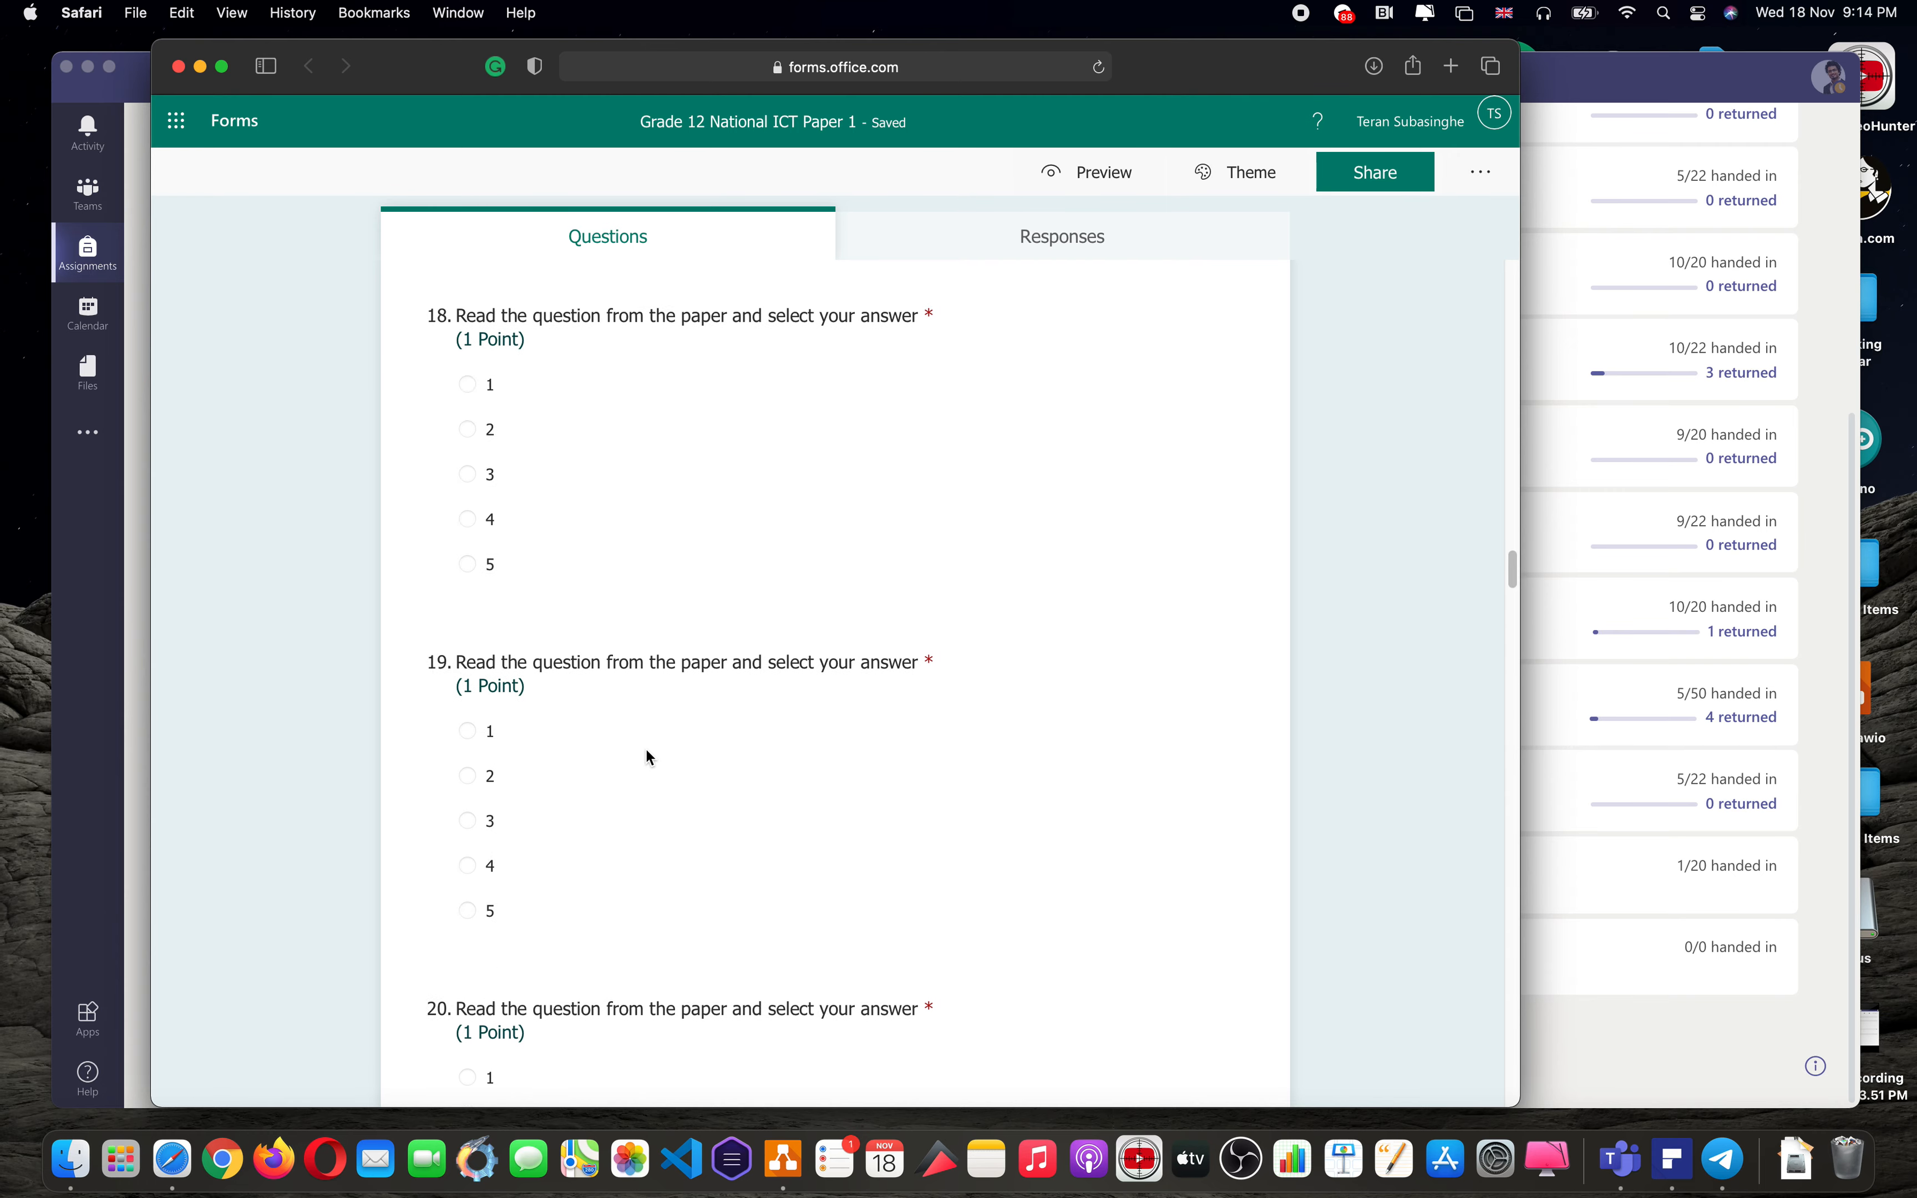
{"action": "left_click_drag", "start_coordinate": [647, 719], "coordinate": [771, 9]}
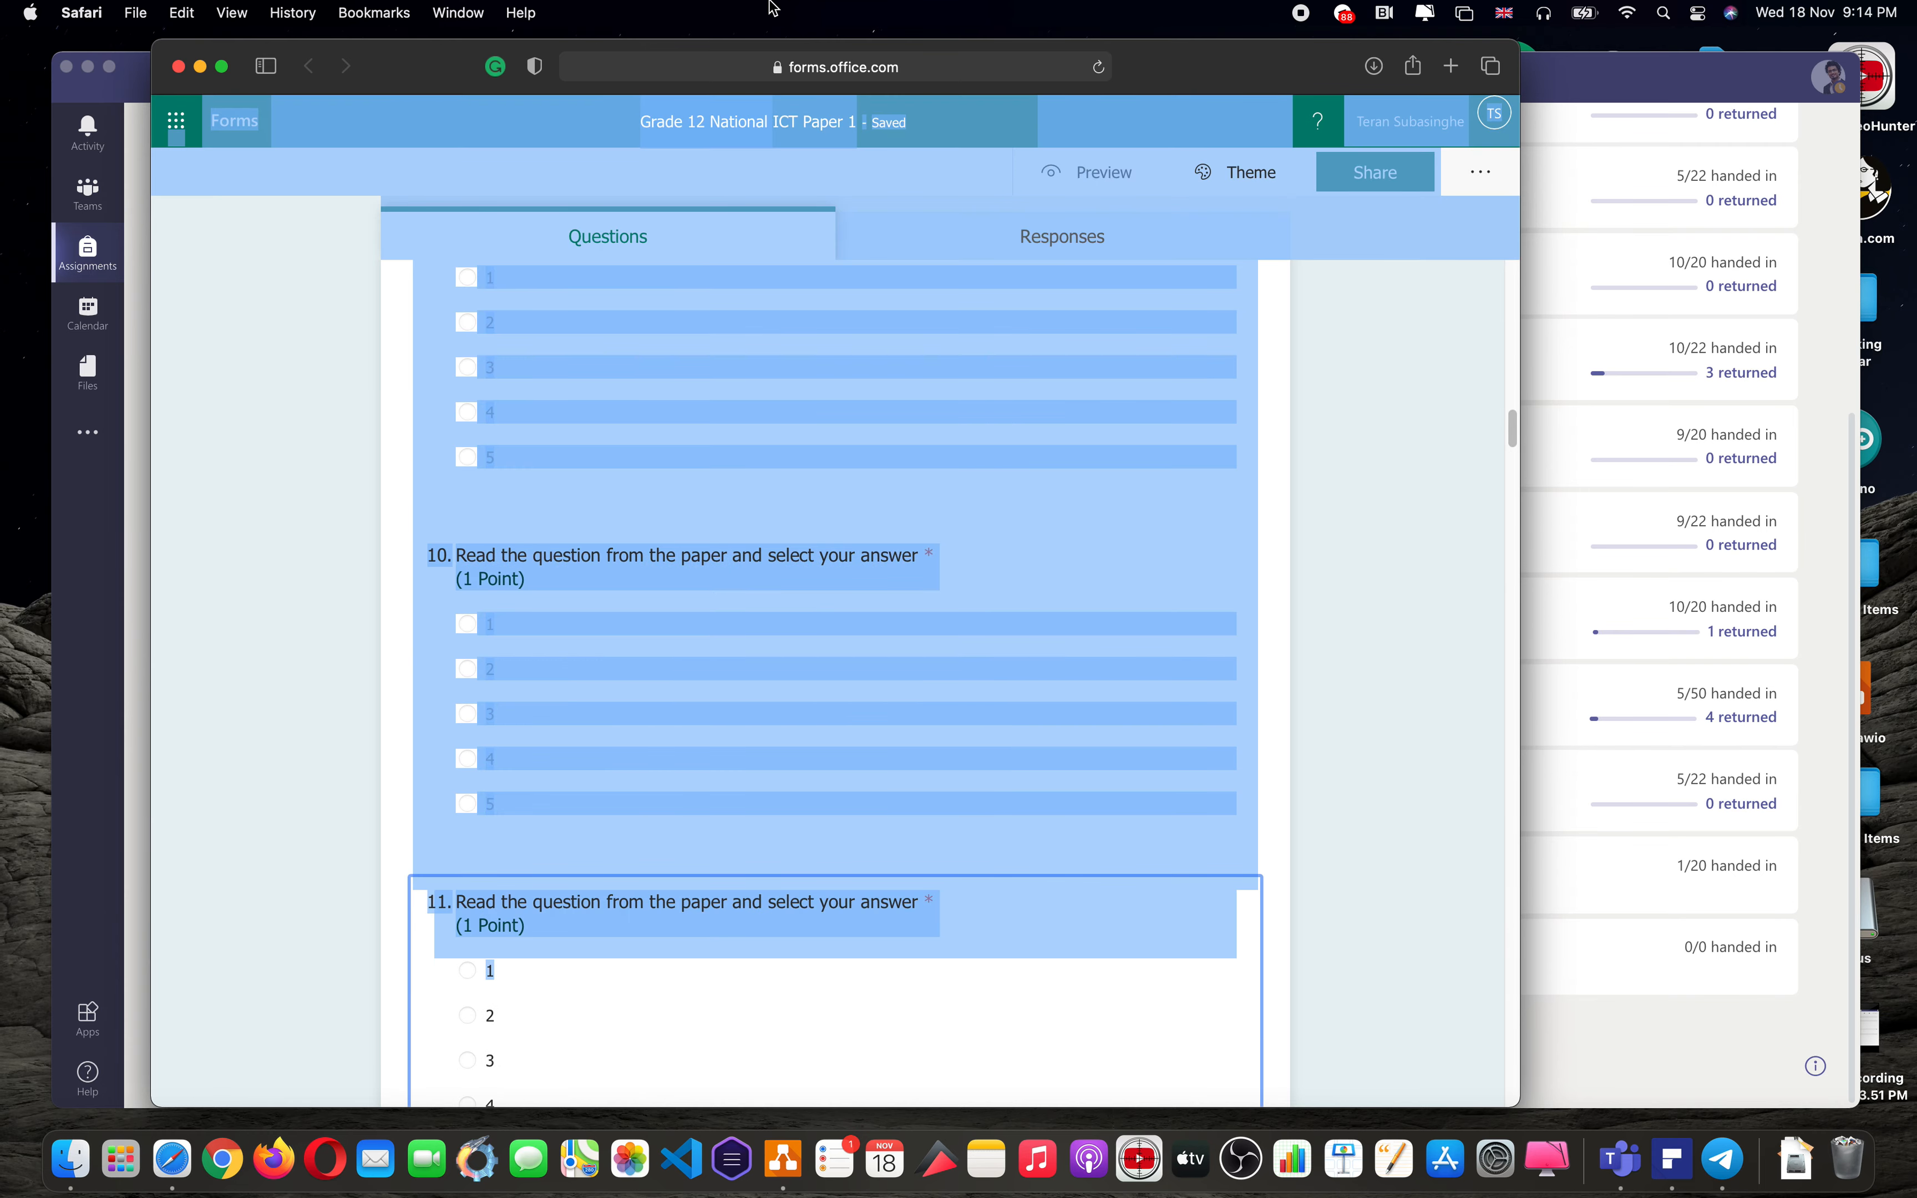
{"action": "left_click", "coordinate": [1007, 545]}
{"action": "left_click", "coordinate": [1185, 544]}
{"action": "scroll", "coordinate": [1184, 544], "scroll_direction": "up", "scroll_amount": 15}
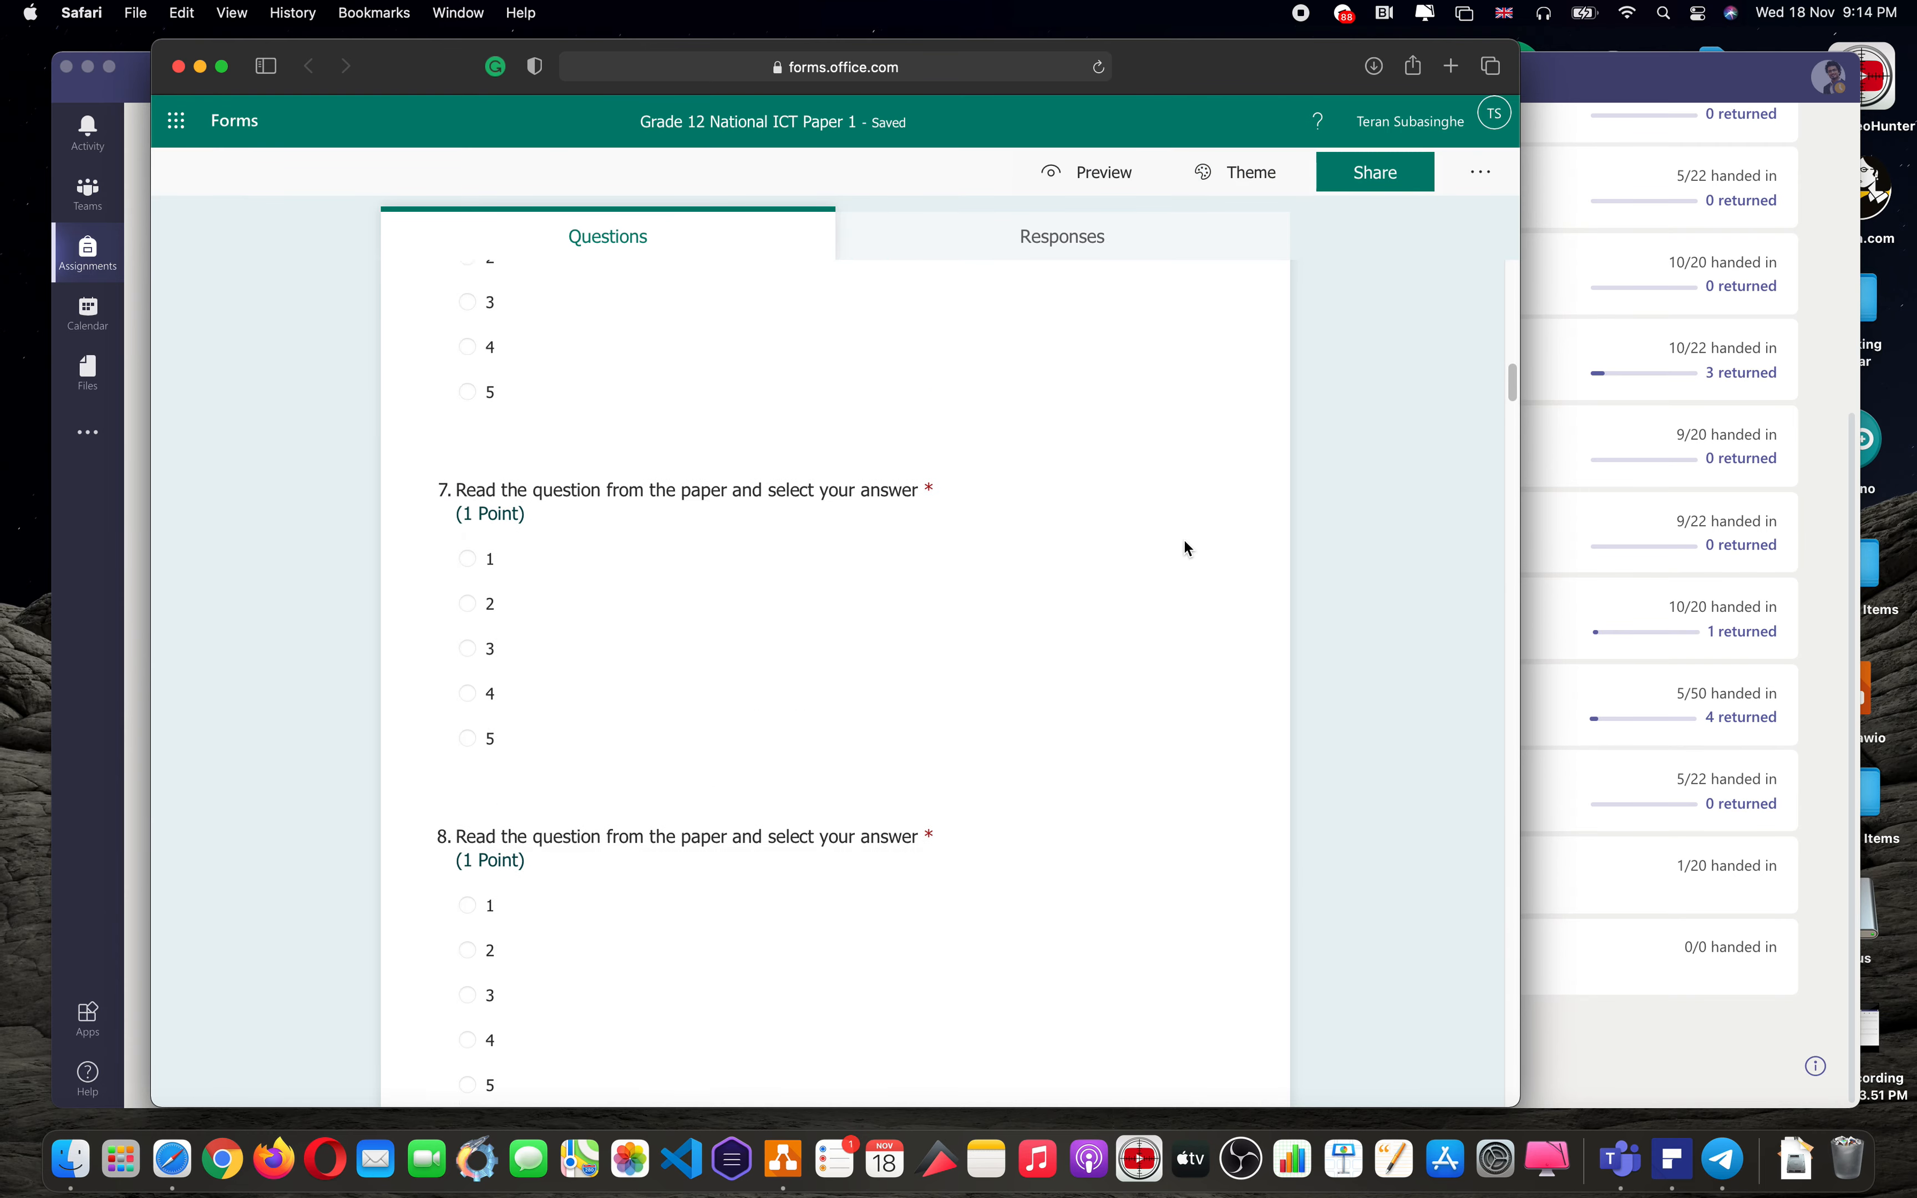
{"action": "scroll", "coordinate": [637, 816], "scroll_direction": "down", "scroll_amount": 10}
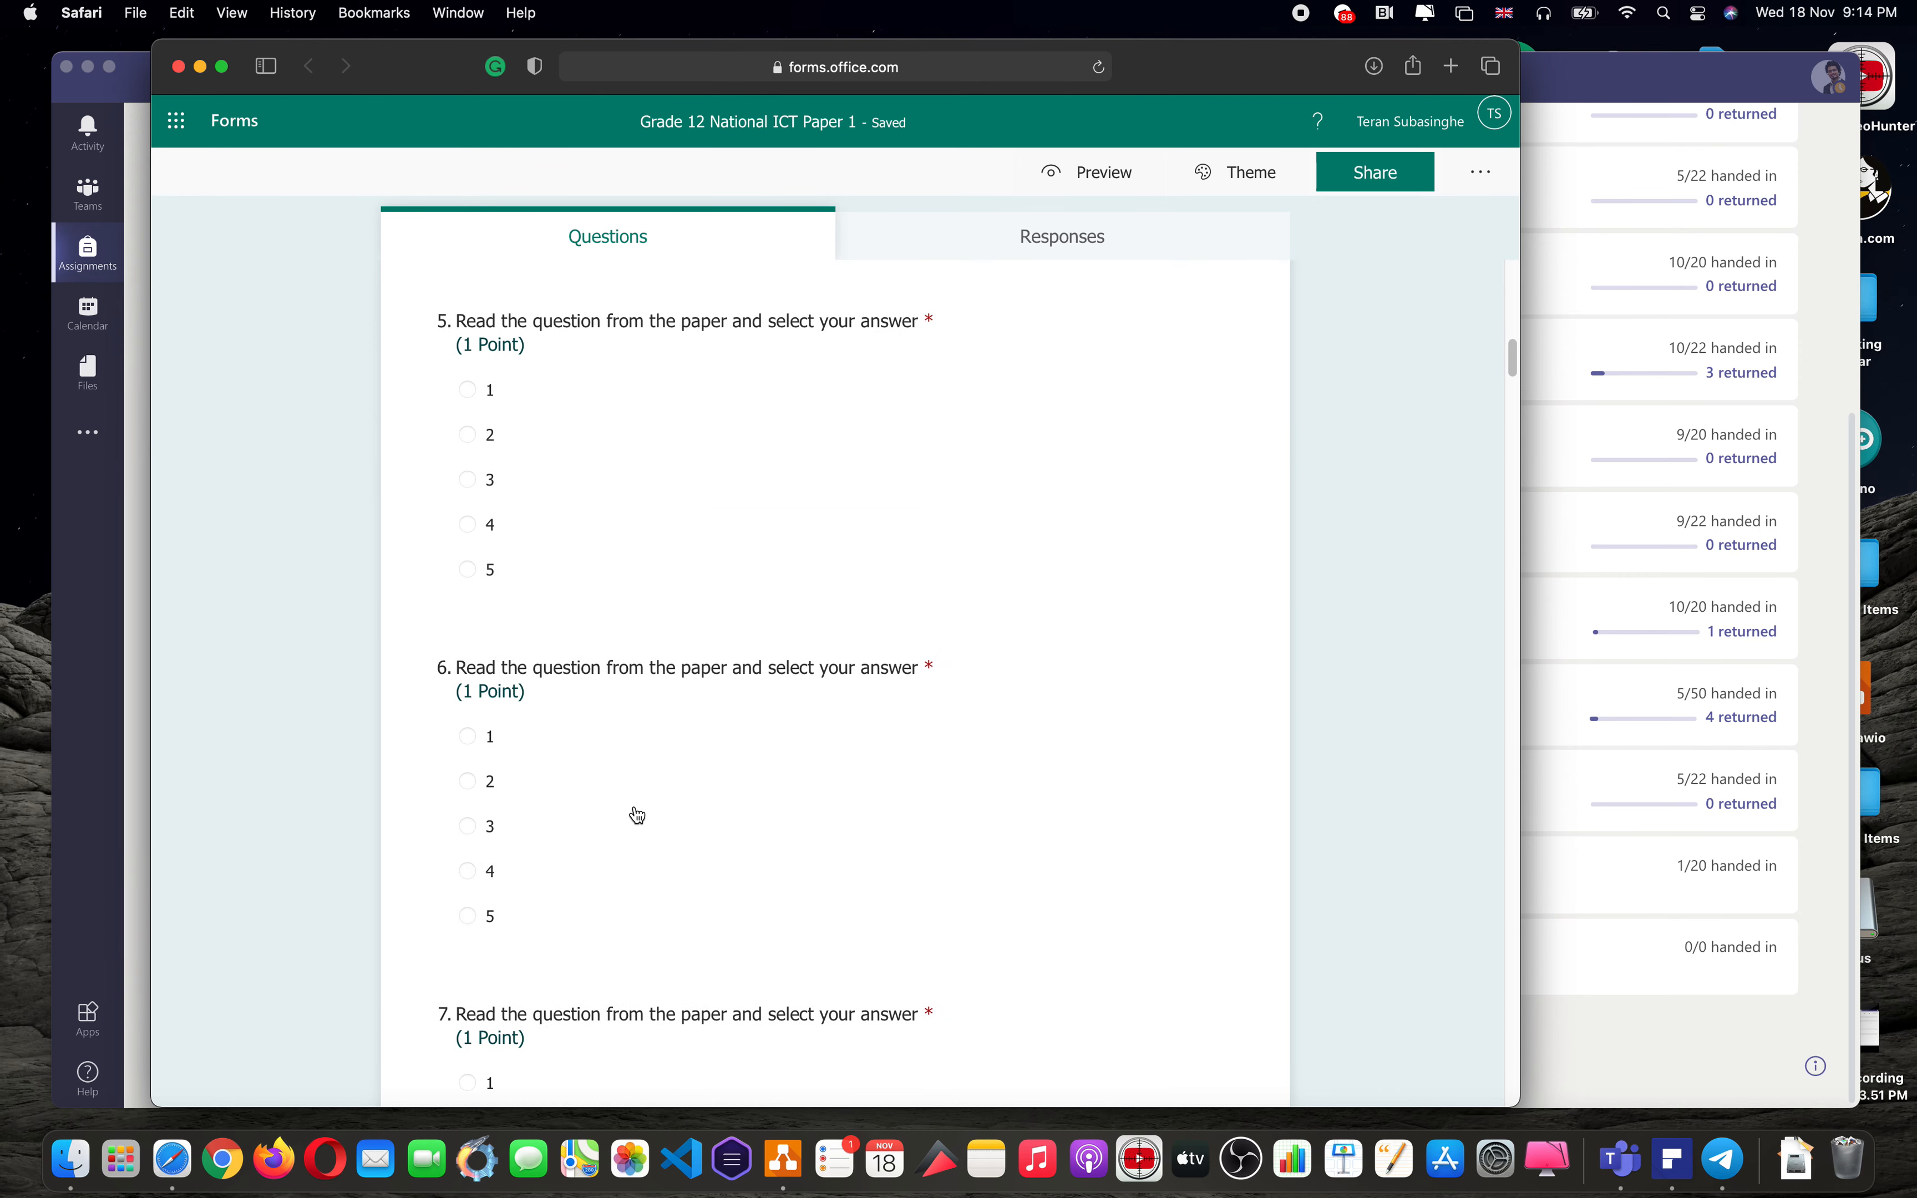
{"action": "scroll", "coordinate": [637, 816], "scroll_direction": "up", "scroll_amount": 10}
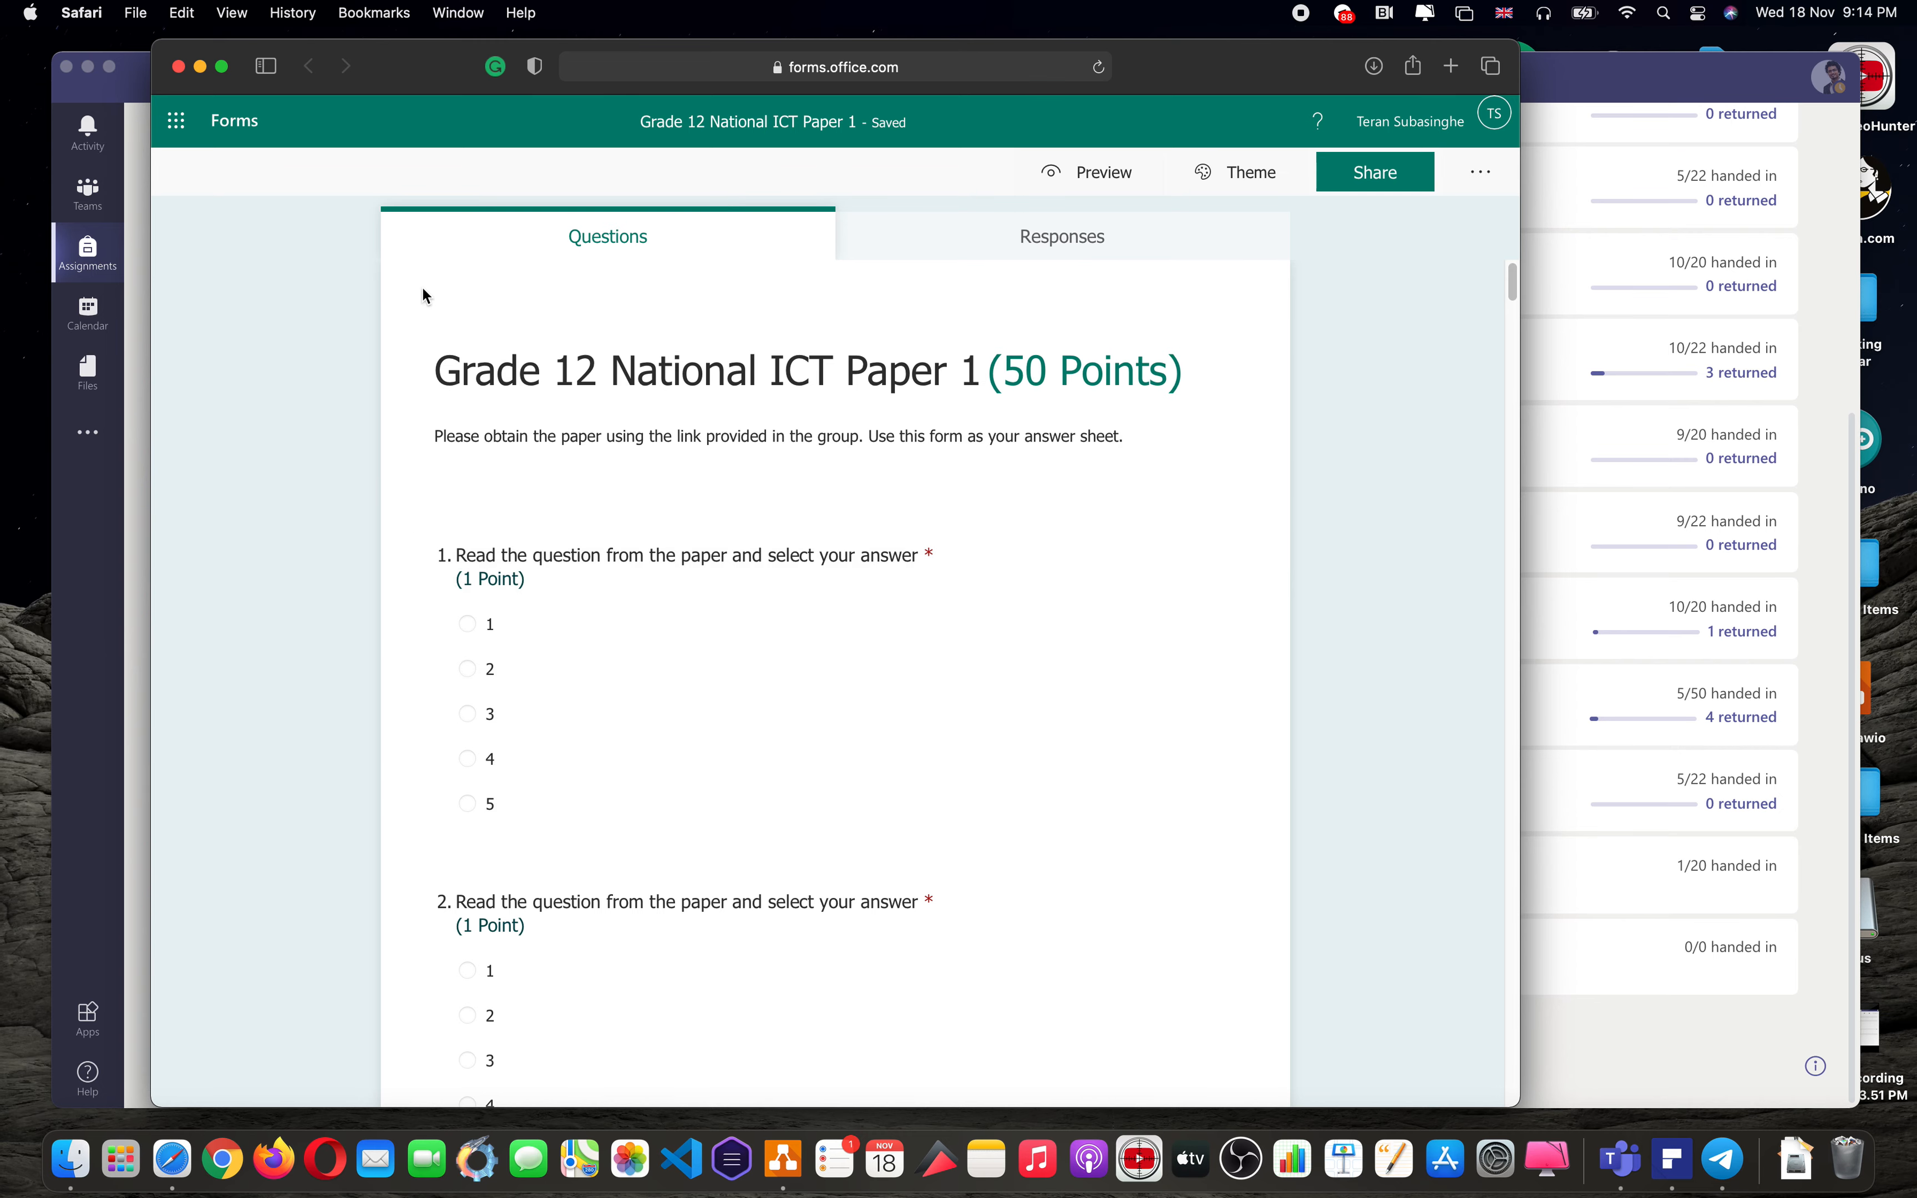
- Close the form window and create a Teams quiz assignment for class LN.N.G12.ICT using the Grade 12 National ICT Paper 1 quiz
{"action": "left_click", "coordinate": [179, 66]}
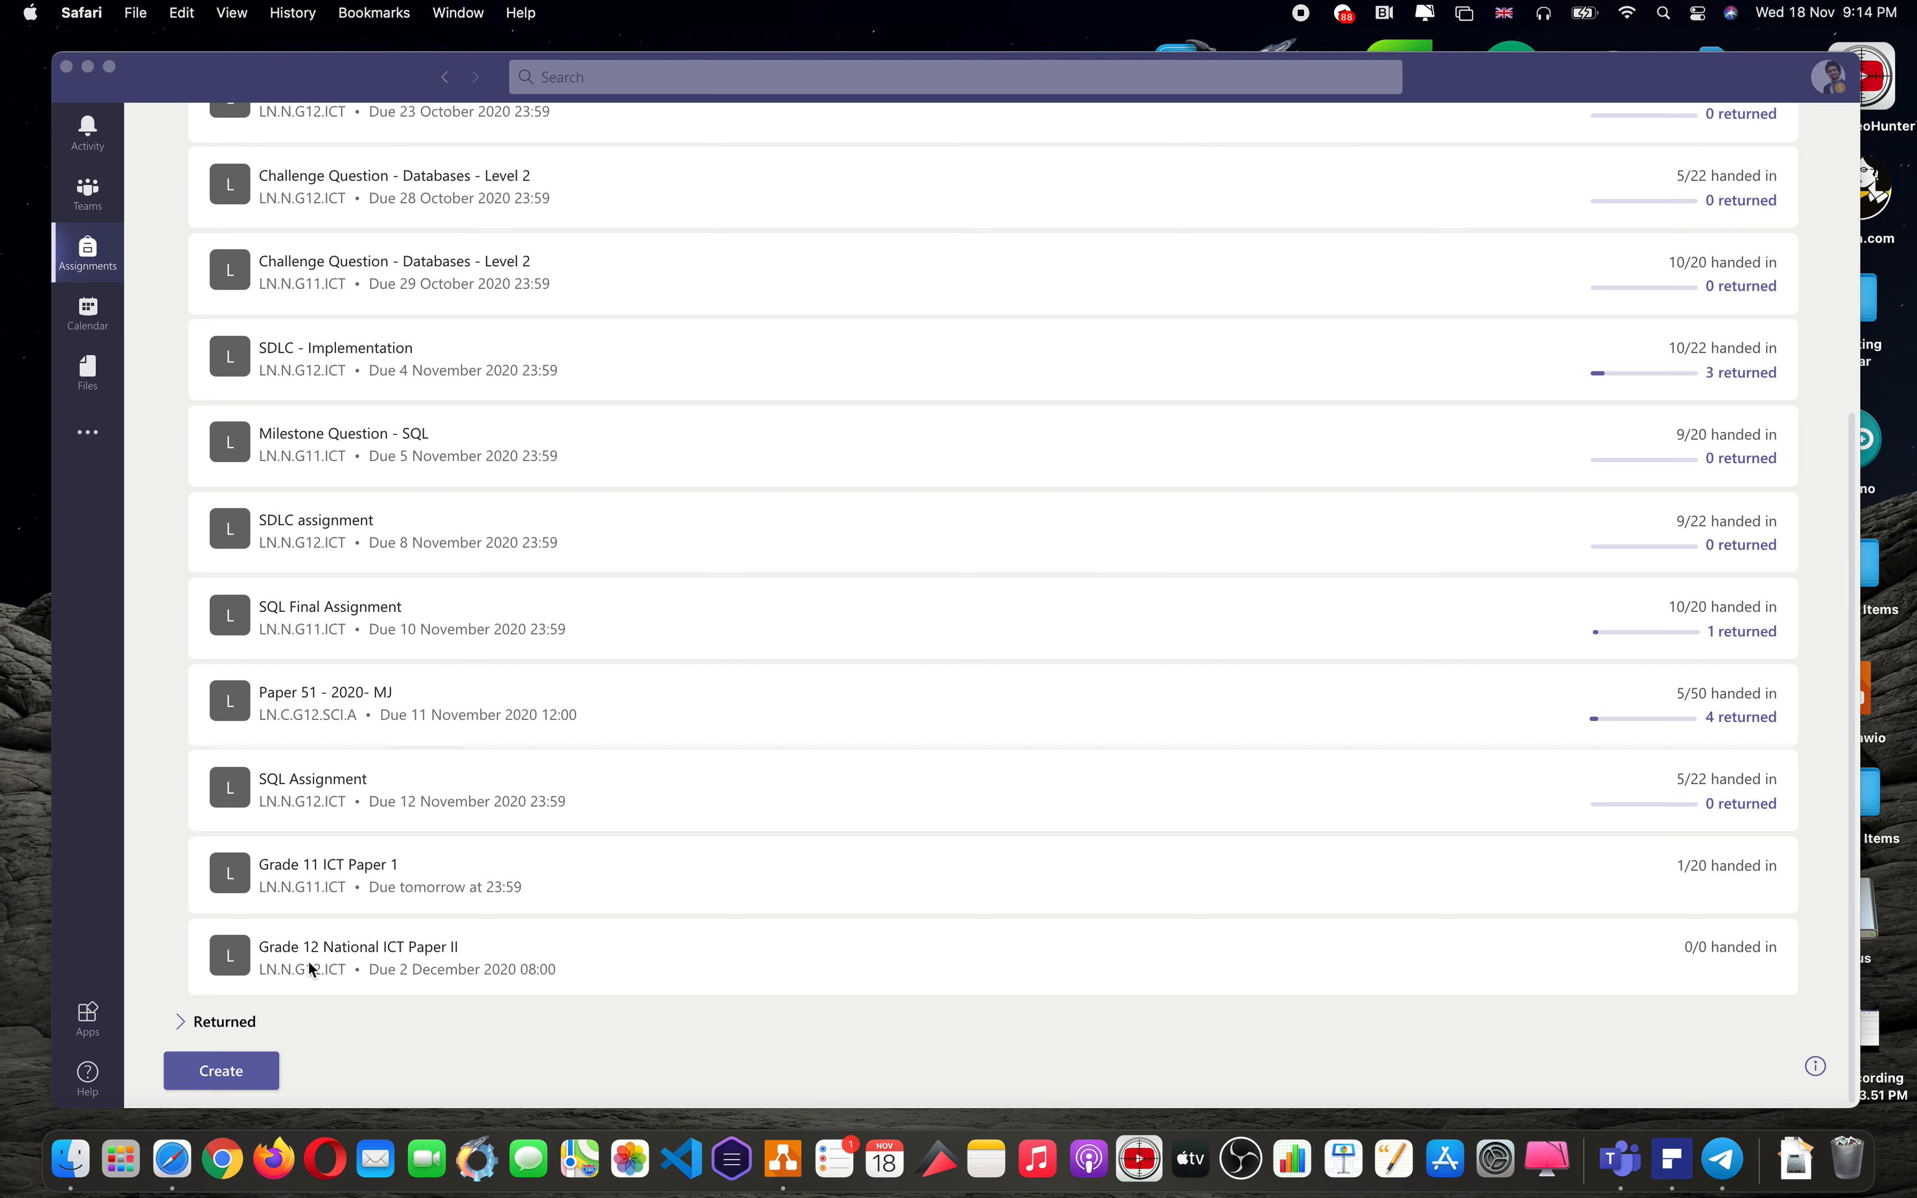
{"action": "left_click", "coordinate": [99, 280]}
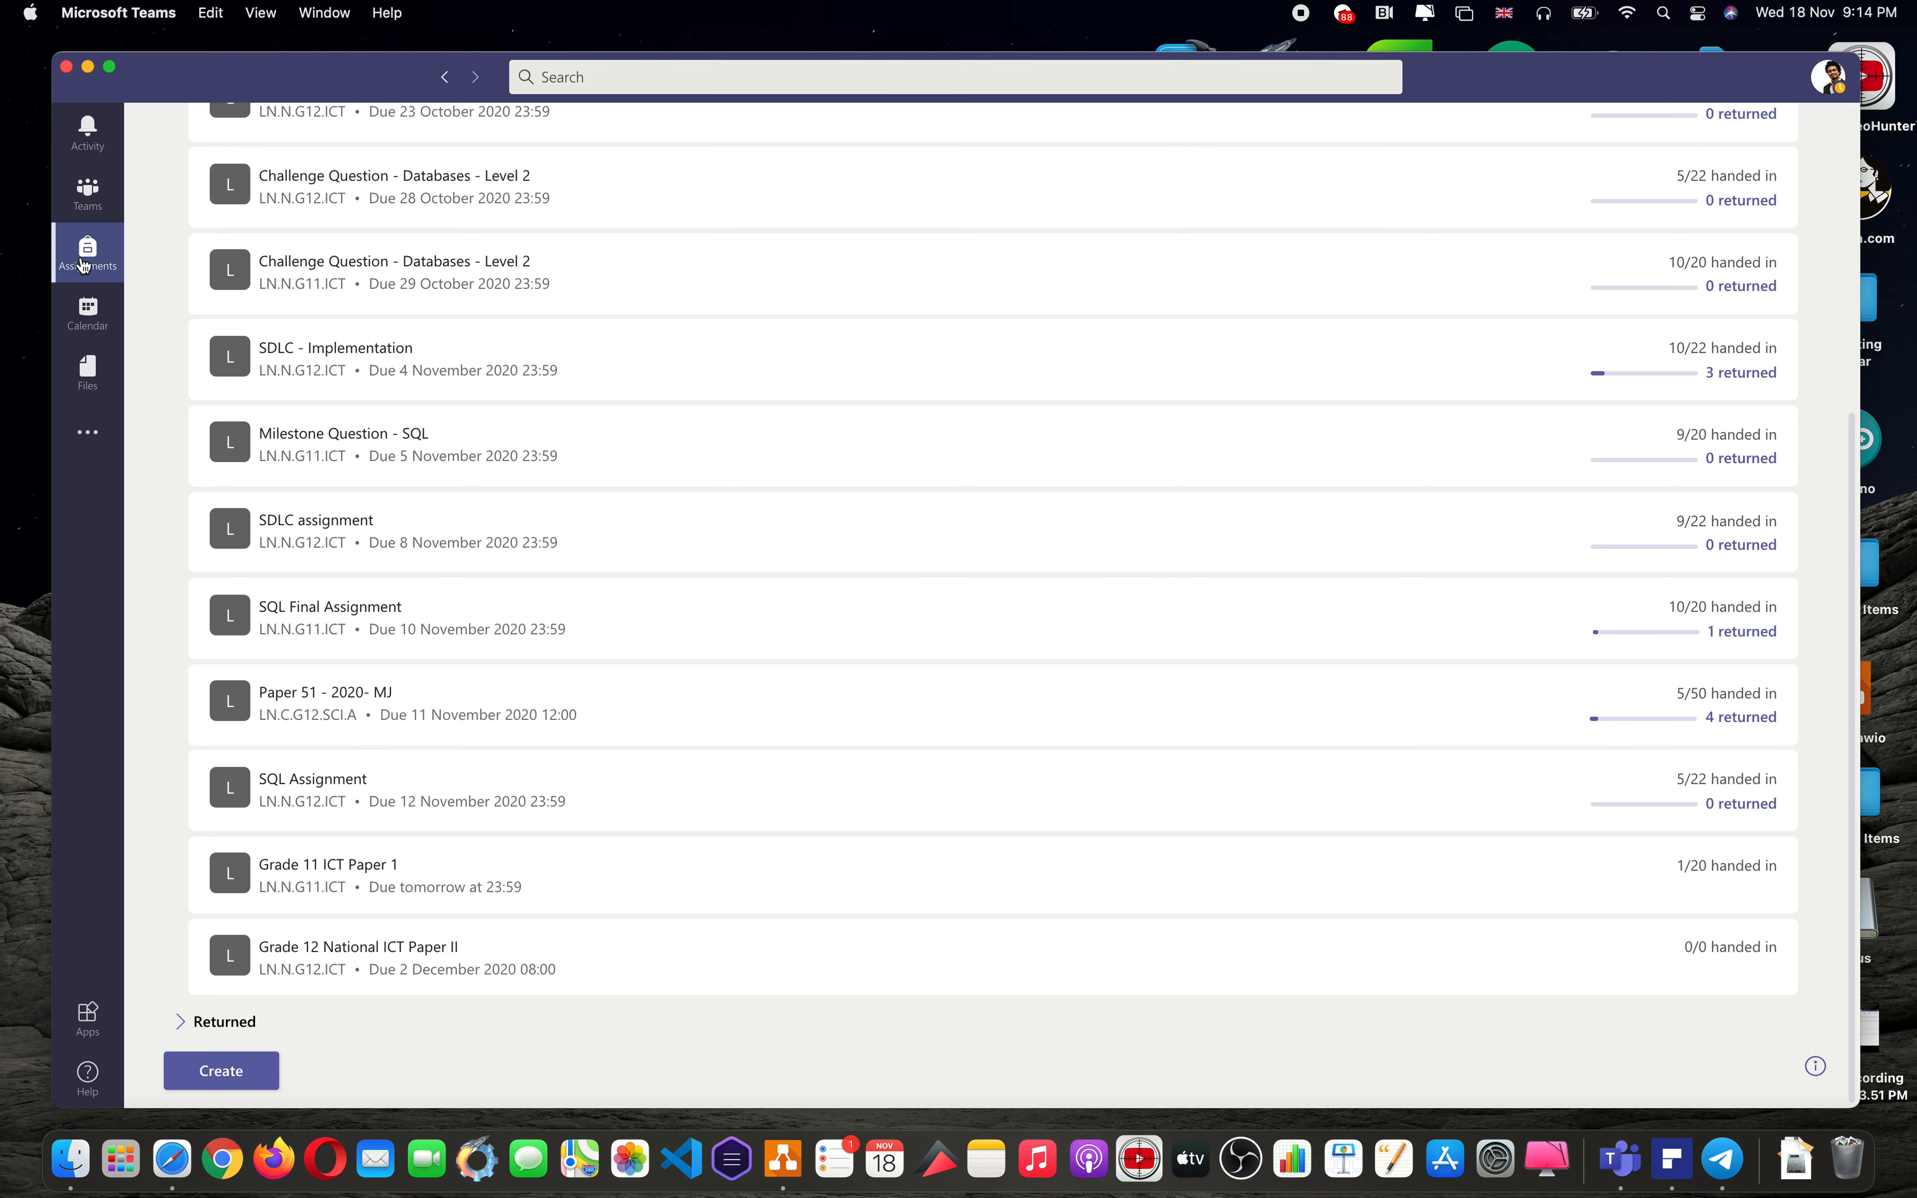
{"action": "left_click", "coordinate": [229, 1072]}
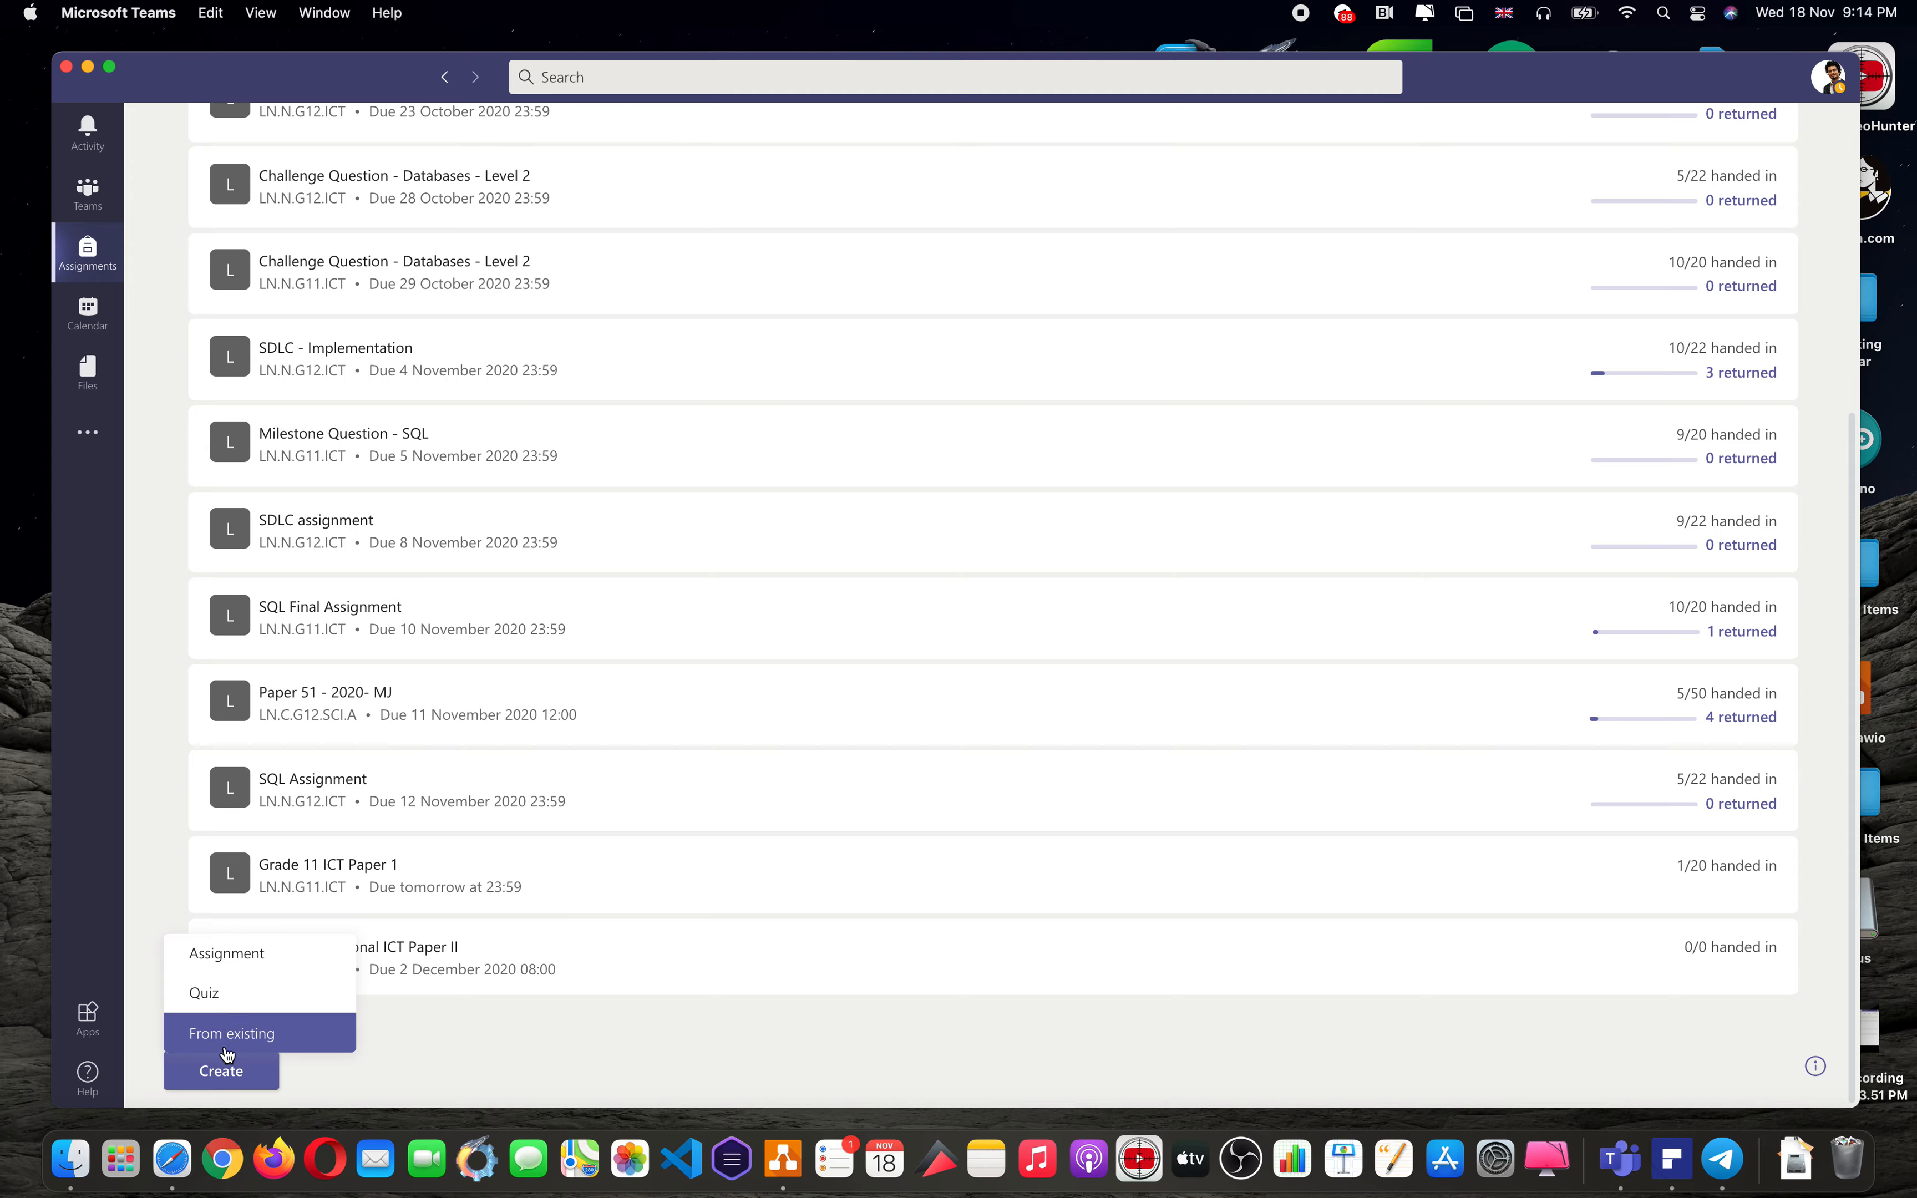
{"action": "left_click", "coordinate": [253, 1002]}
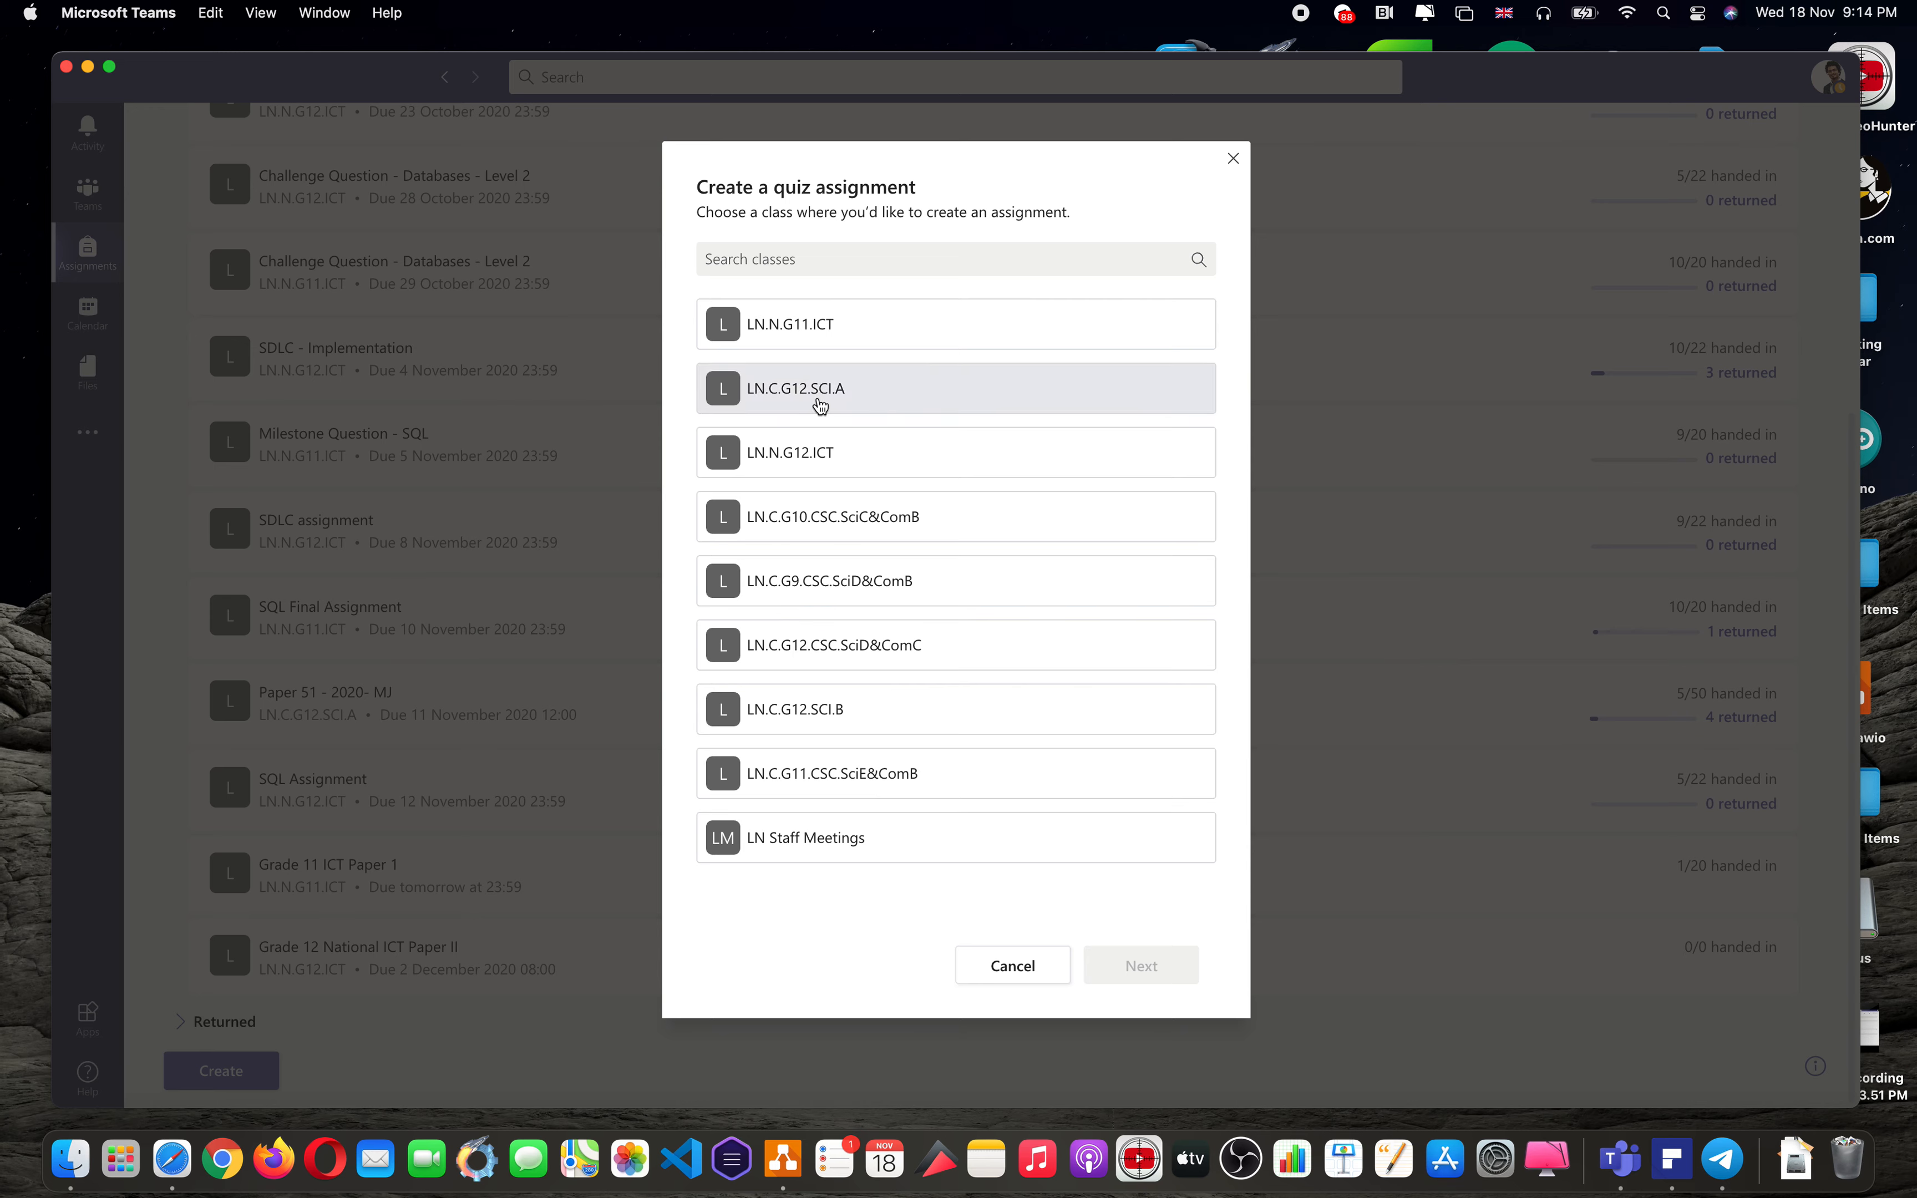
{"action": "left_click", "coordinate": [779, 459]}
{"action": "left_click", "coordinate": [1121, 961]}
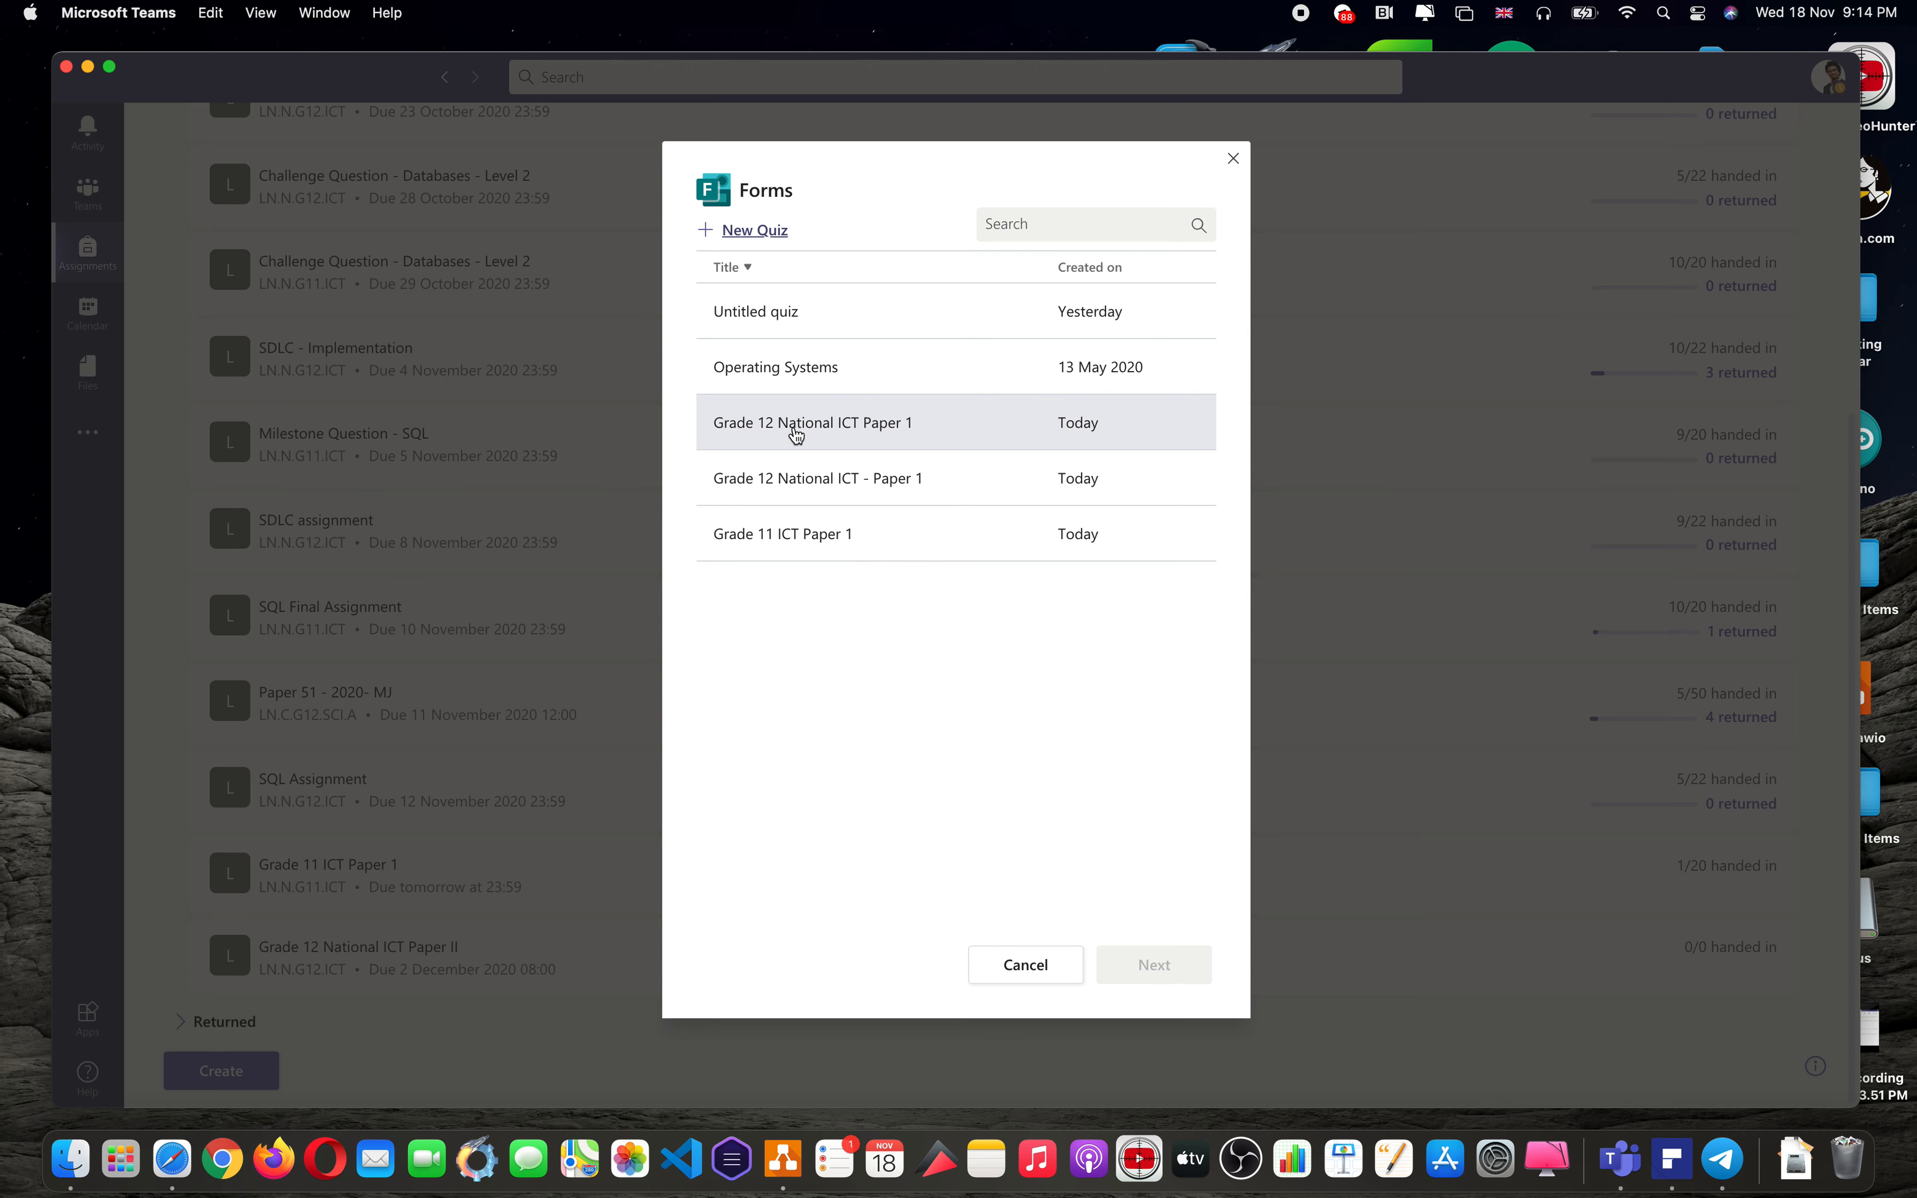
{"action": "left_click", "coordinate": [908, 433]}
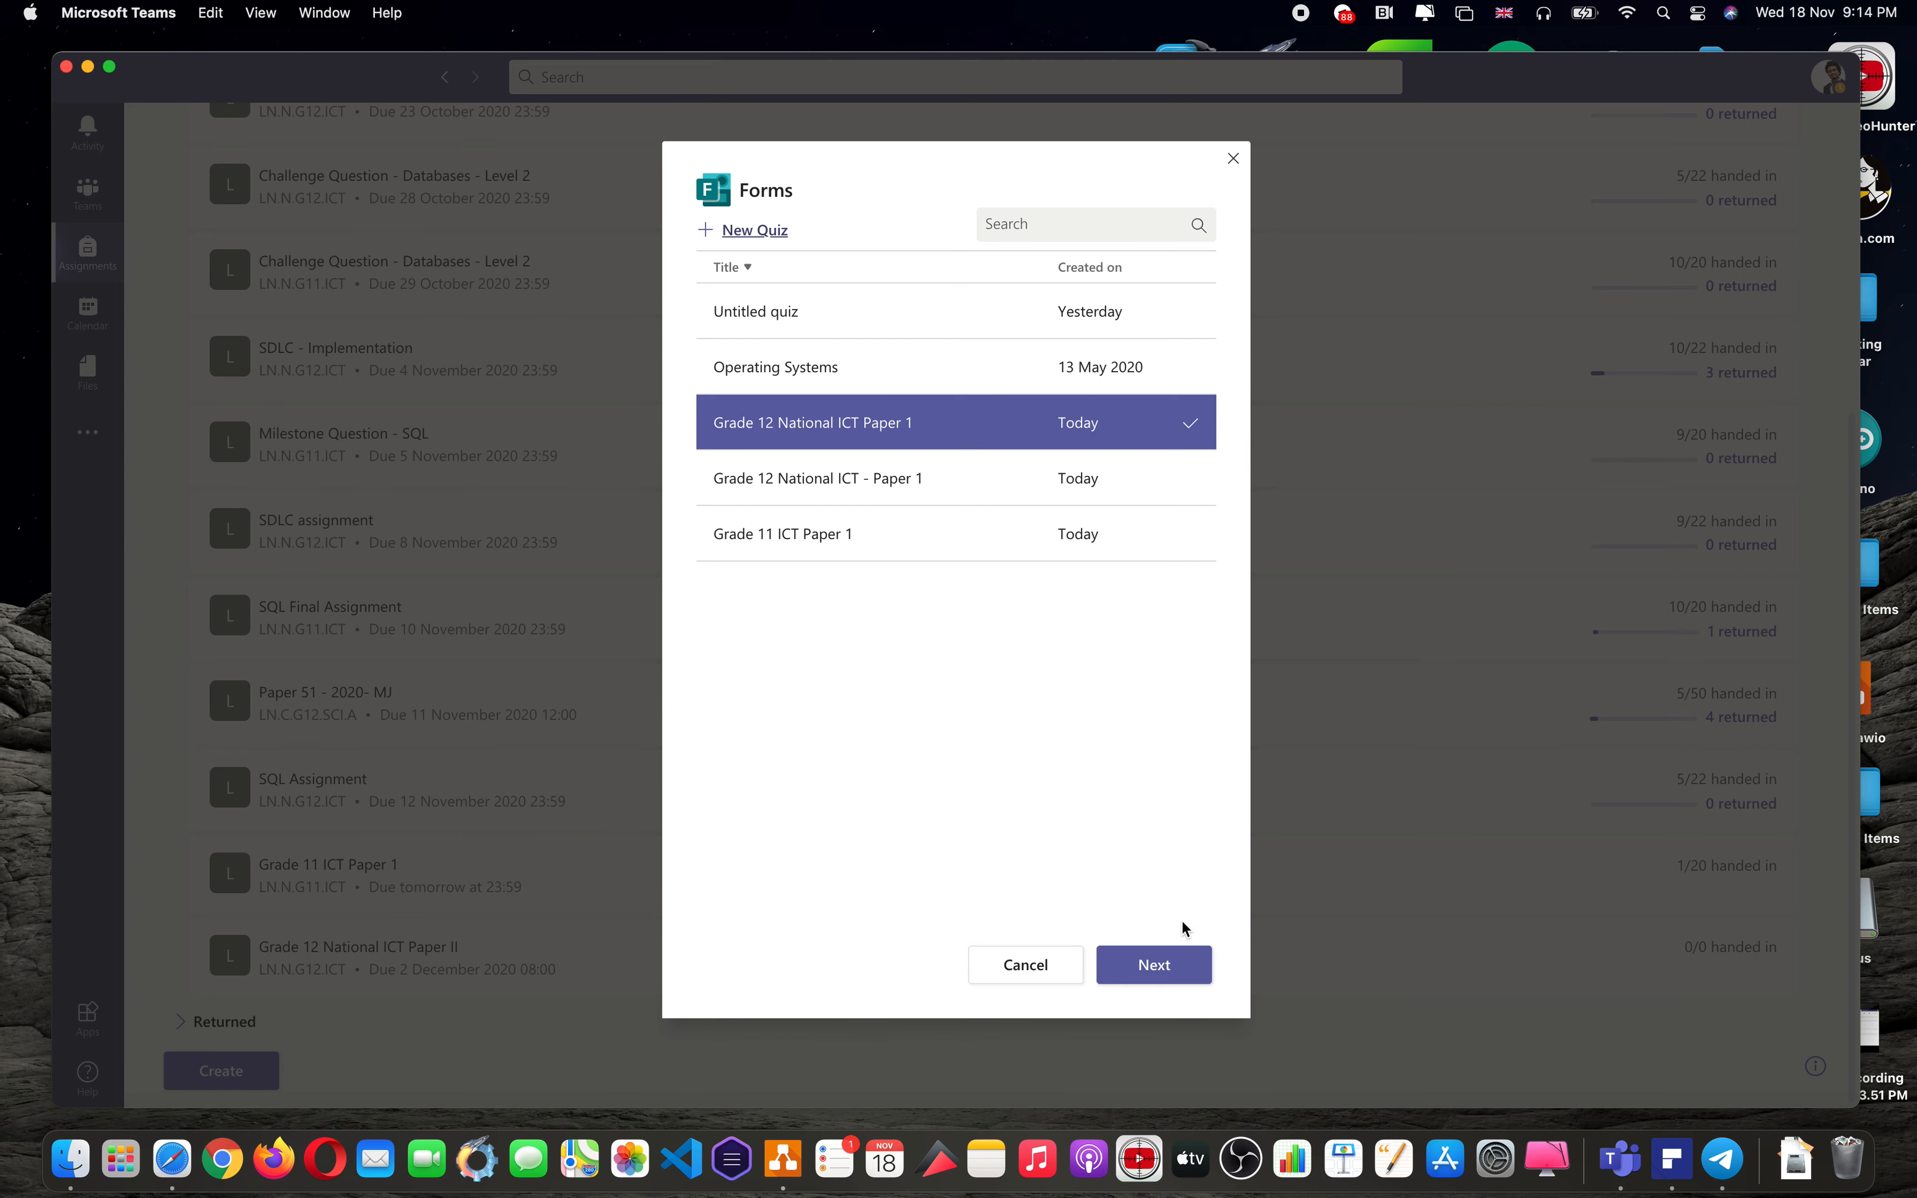
{"action": "left_click", "coordinate": [1173, 961]}
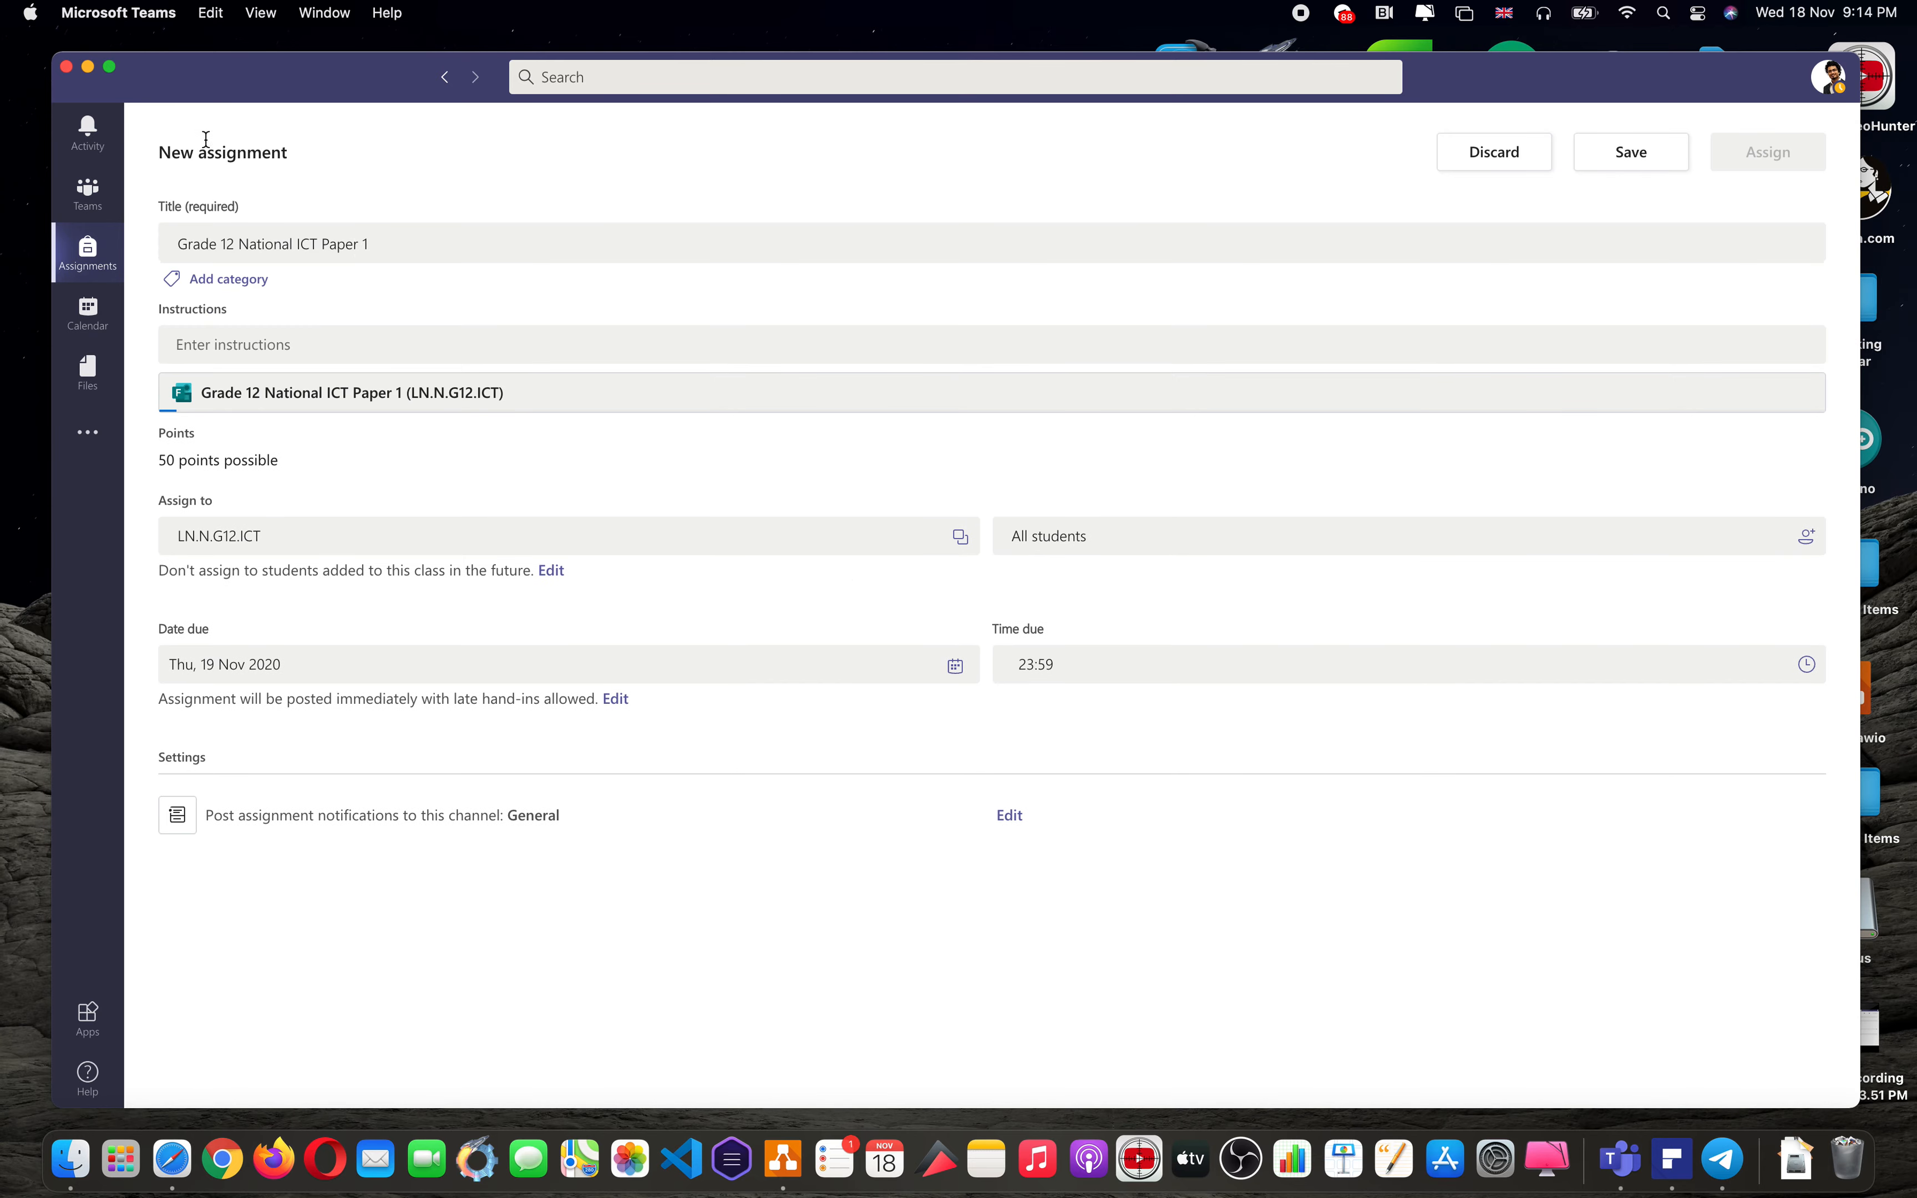
- Choose General as the channel where the assignment notification is posted
{"action": "left_click", "coordinate": [328, 241]}
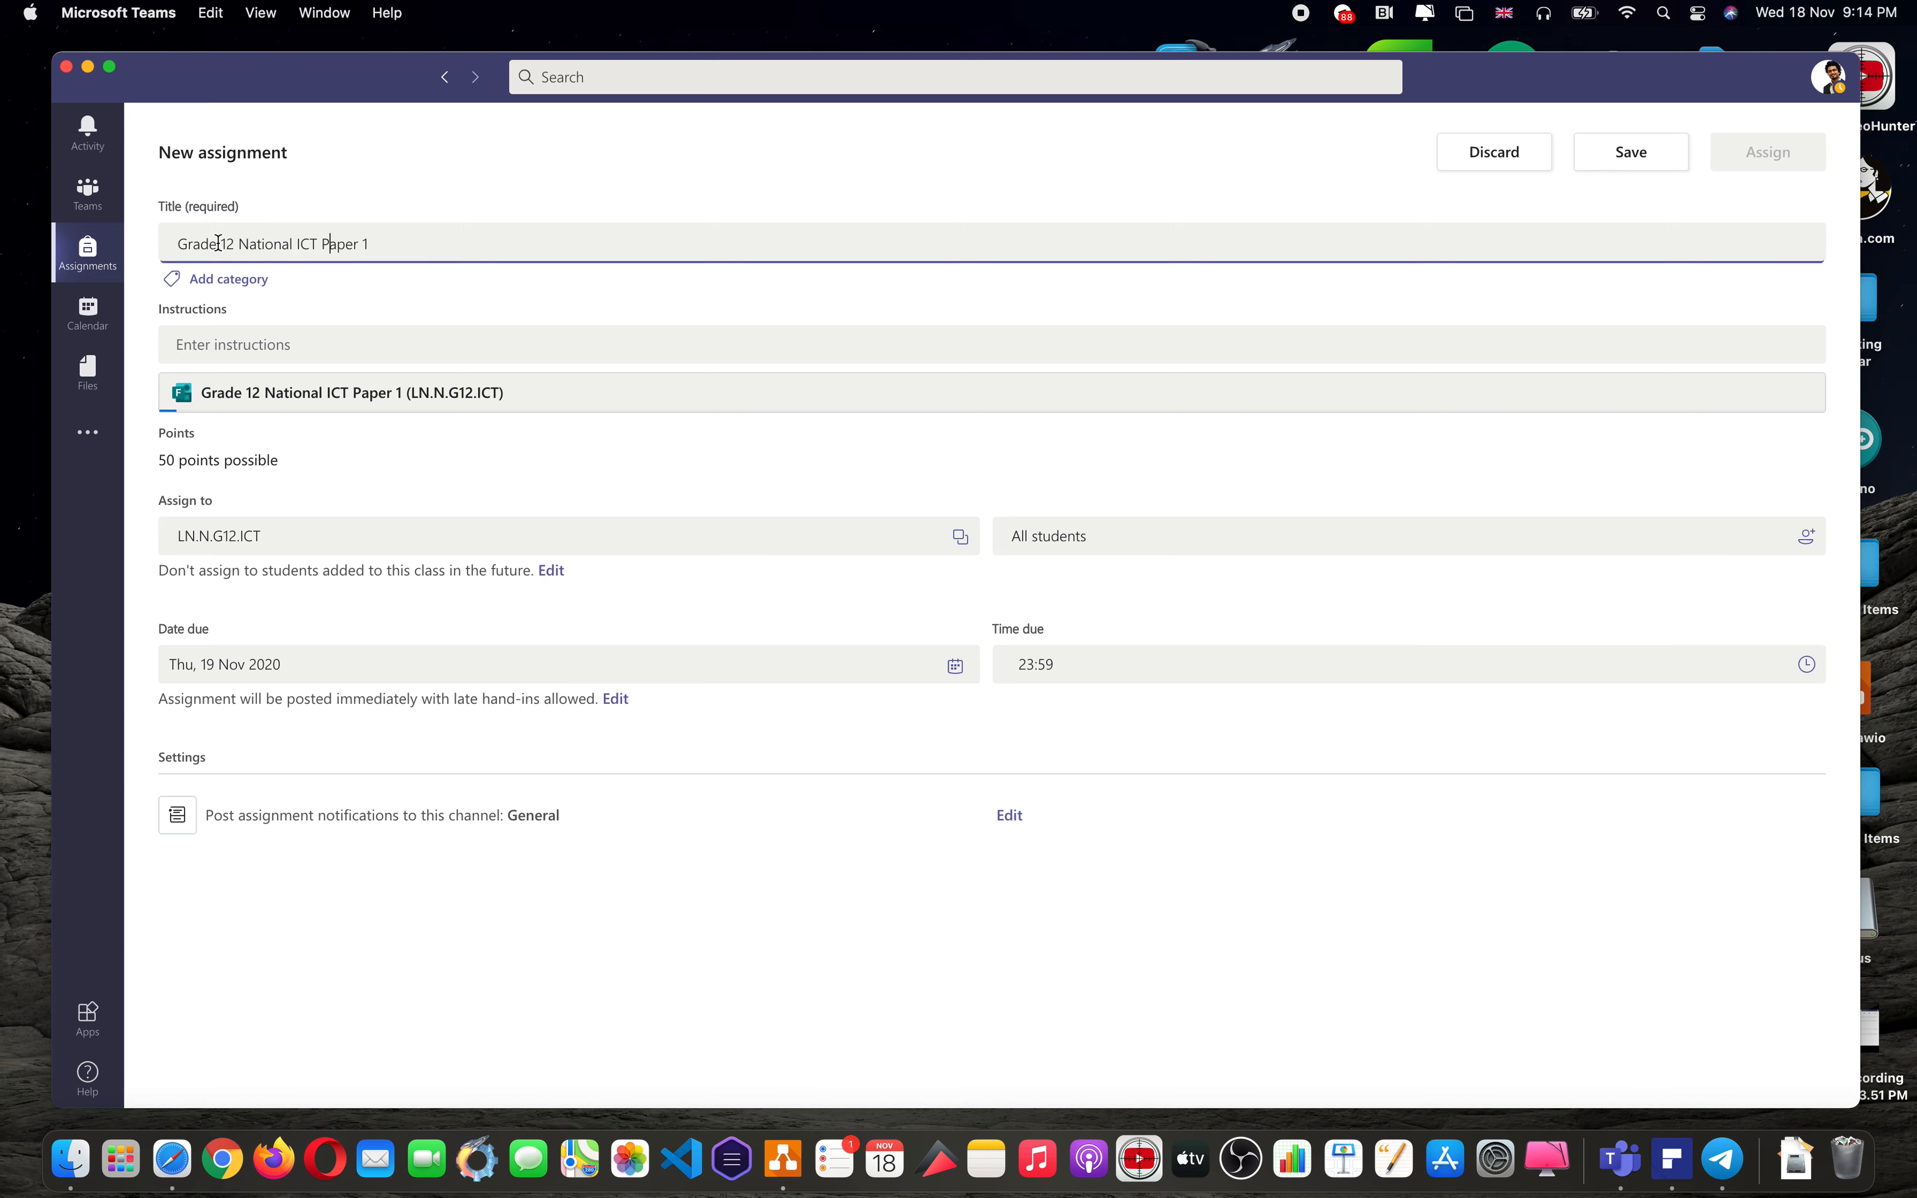
{"action": "left_click", "coordinate": [352, 484]}
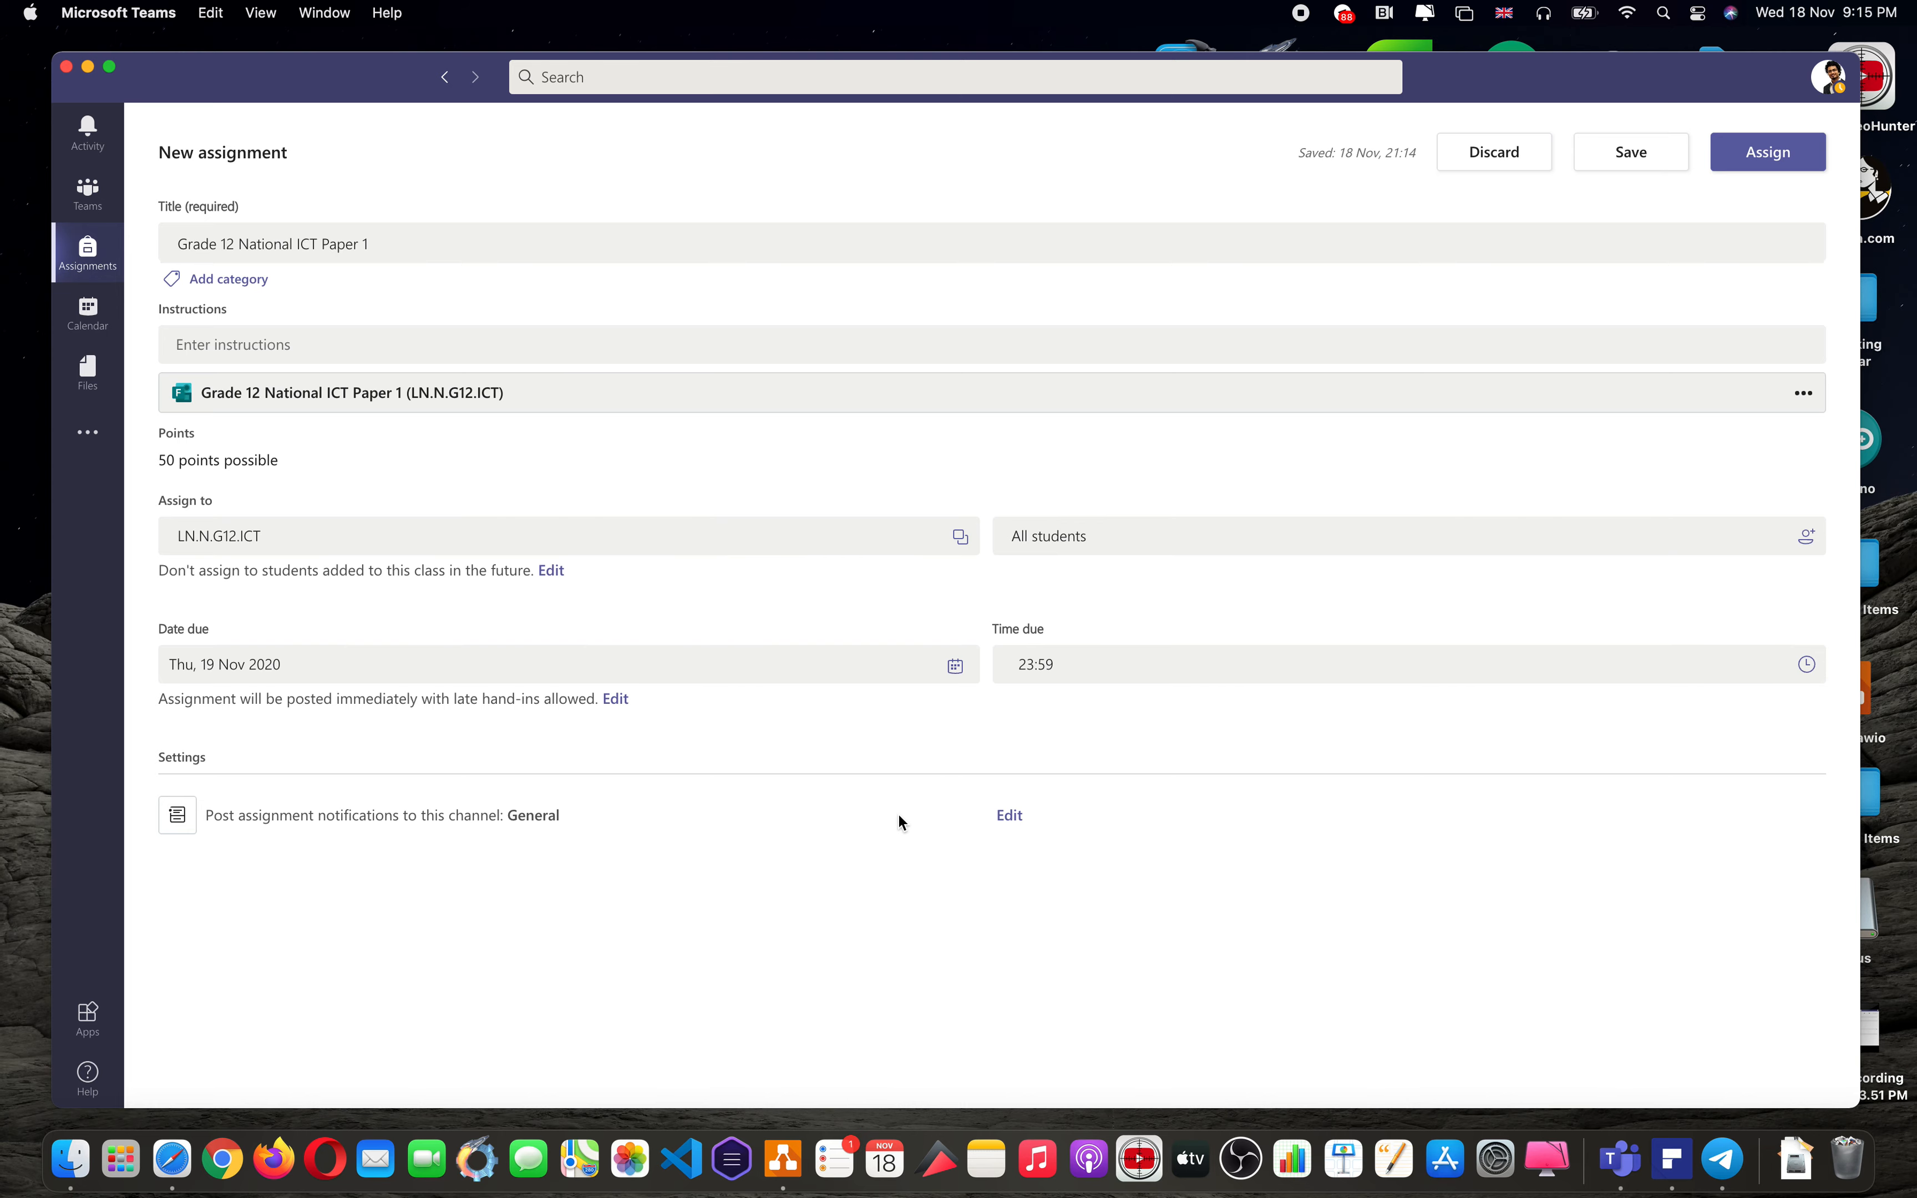
{"action": "left_click", "coordinate": [1008, 817]}
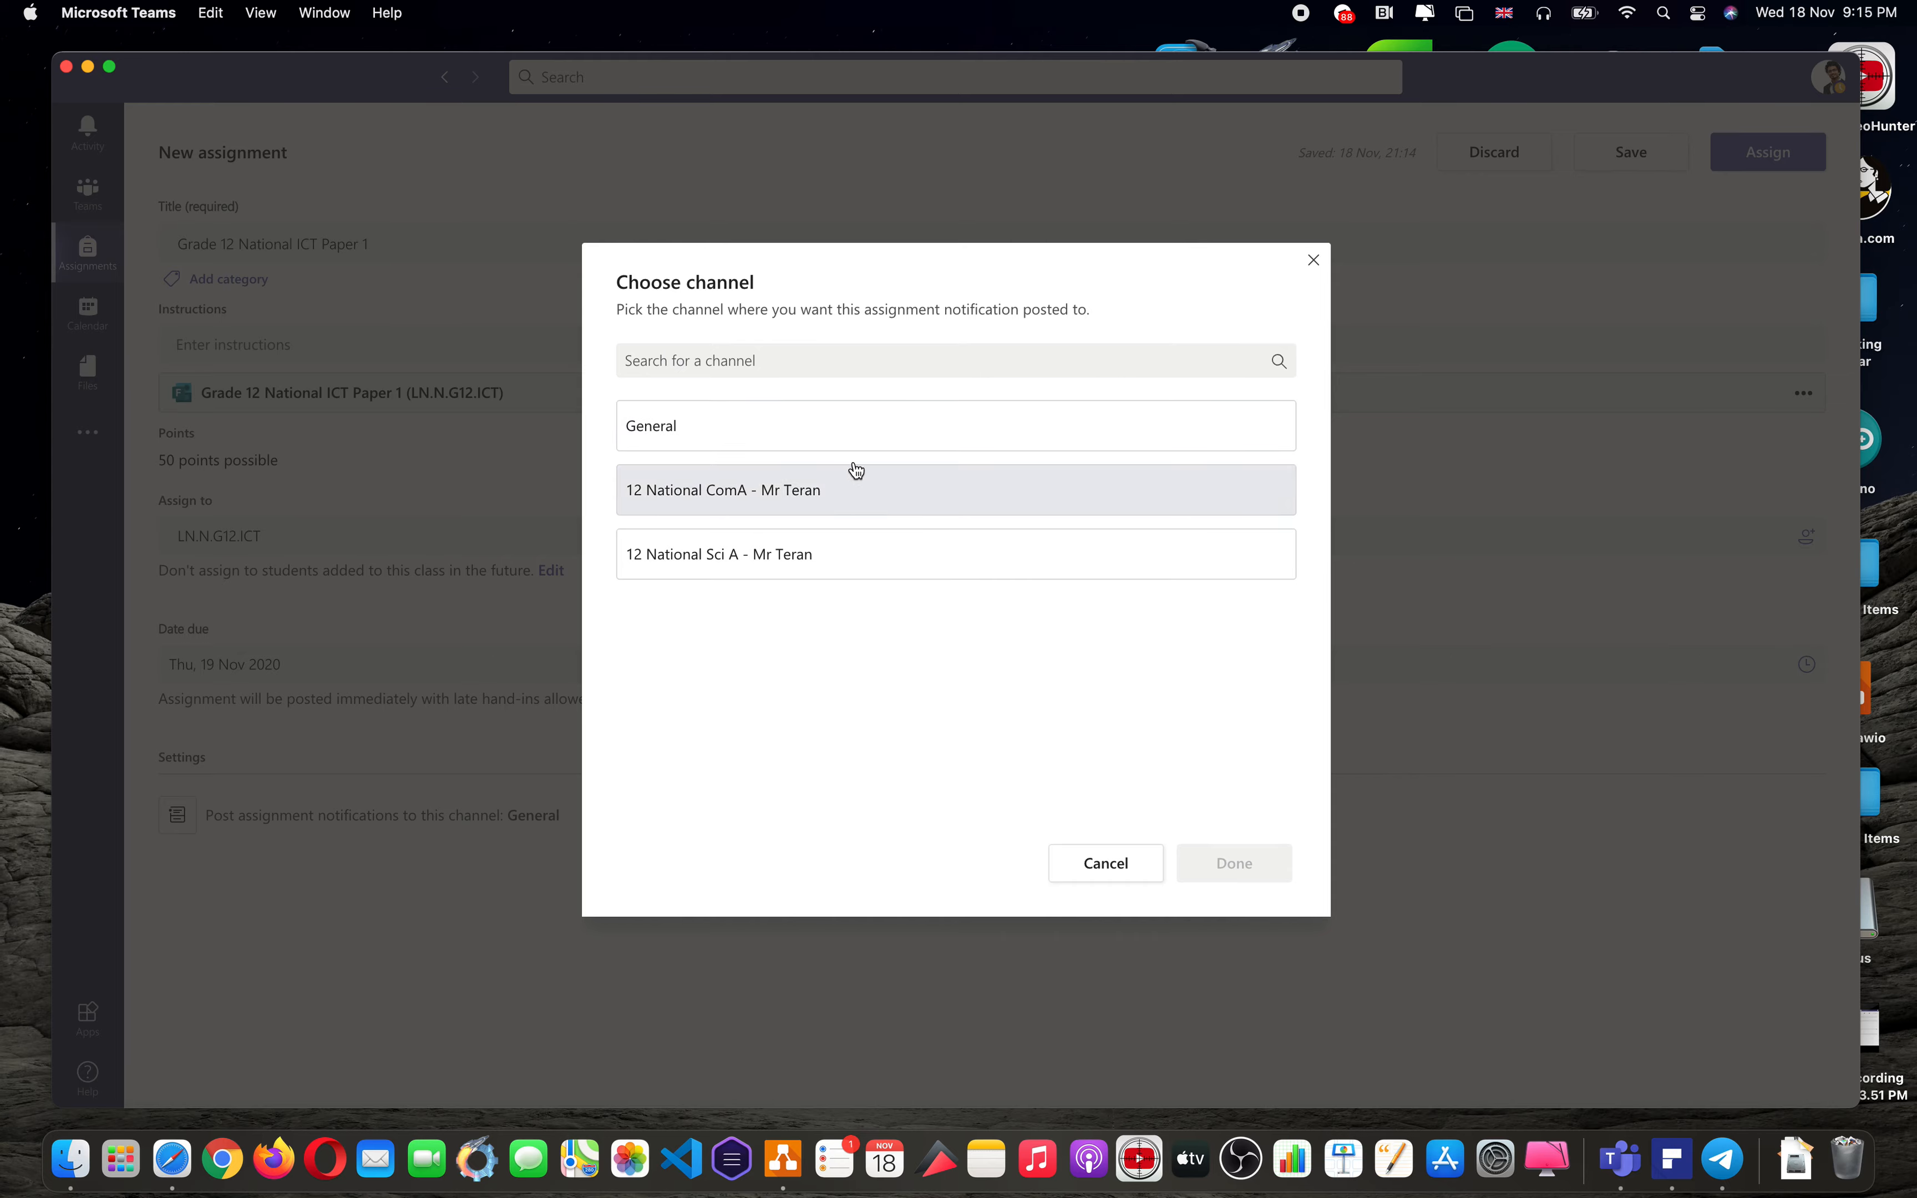
{"action": "left_click", "coordinate": [887, 442]}
{"action": "left_click", "coordinate": [1223, 865]}
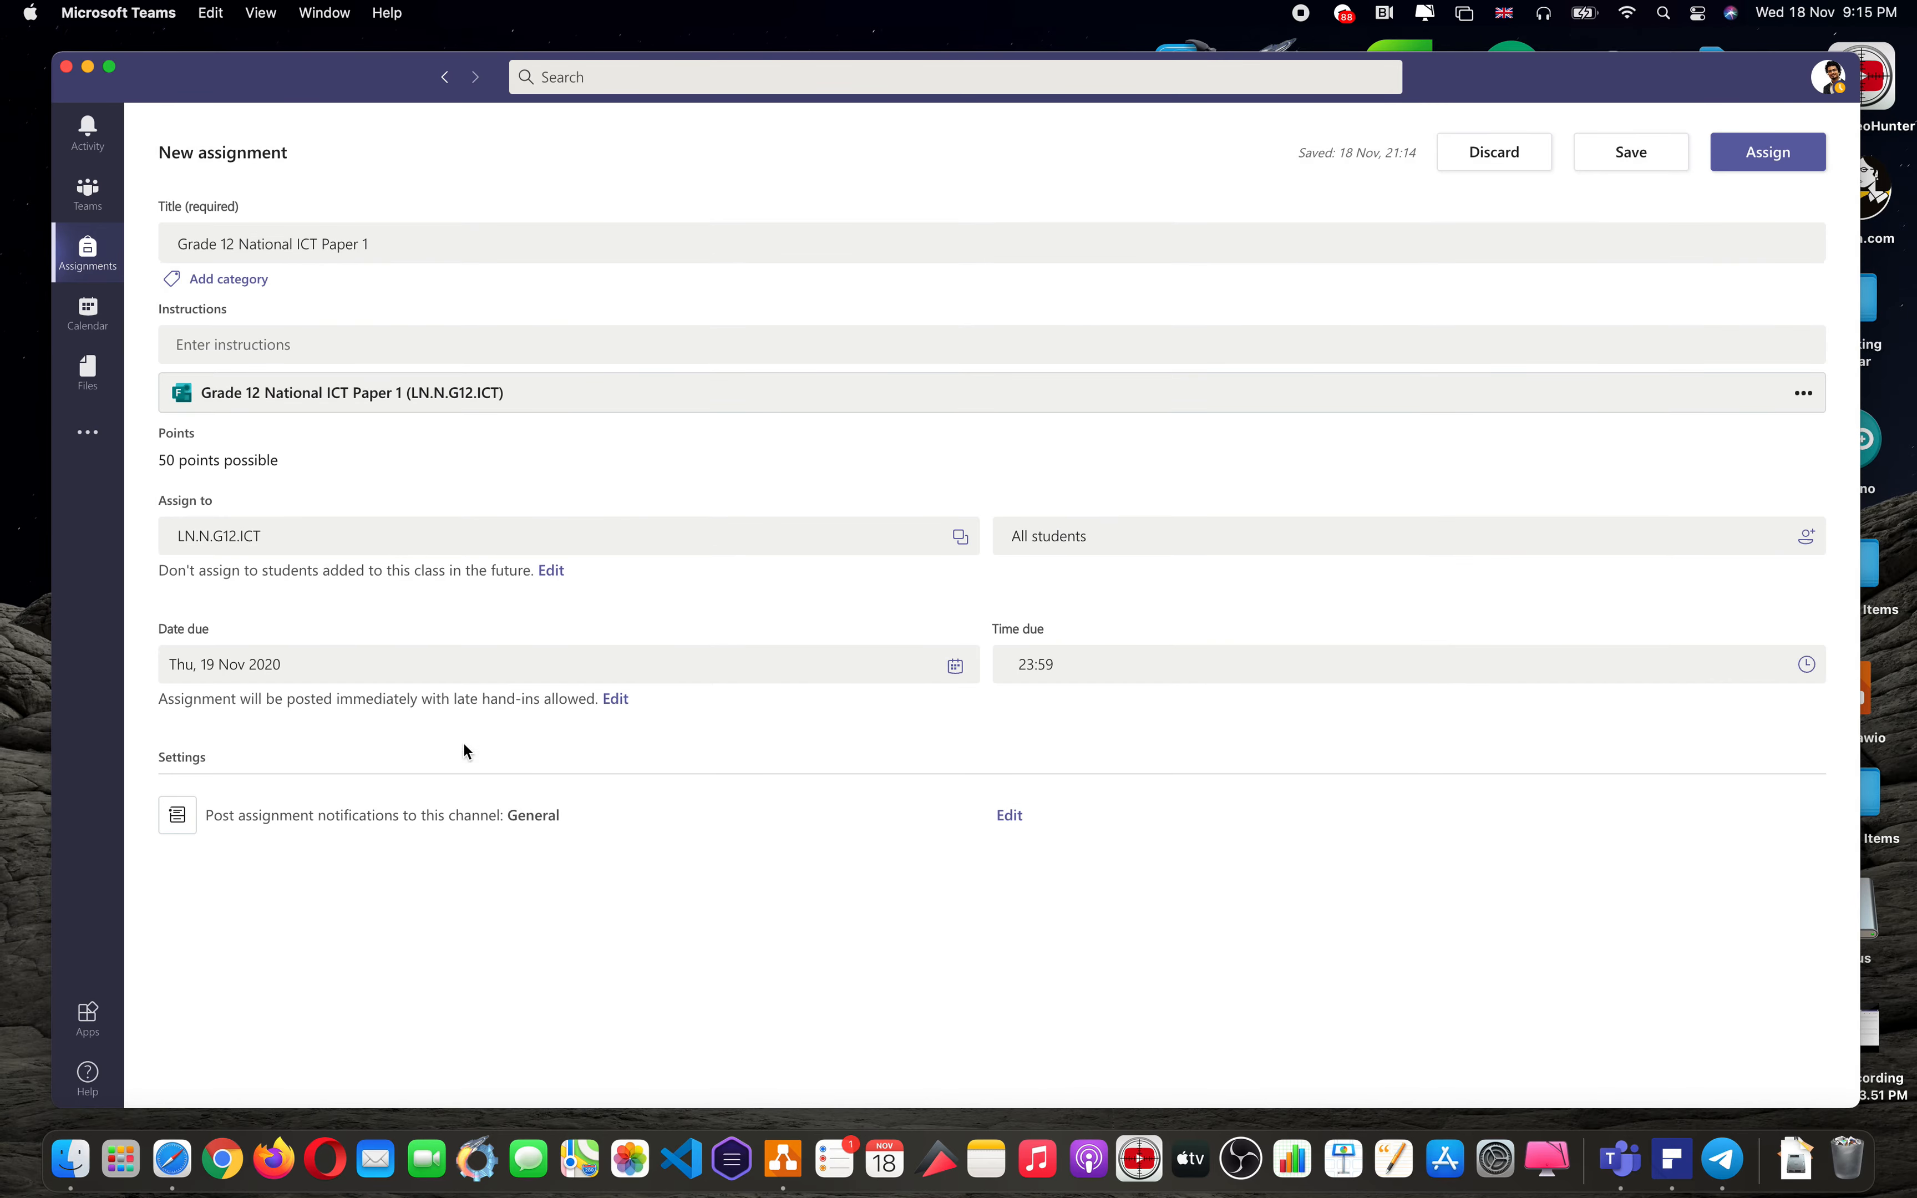
- Schedule the assignment to post in the future on Tue, 1 Dec 2020 at 11:30
{"action": "left_click", "coordinate": [617, 700]}
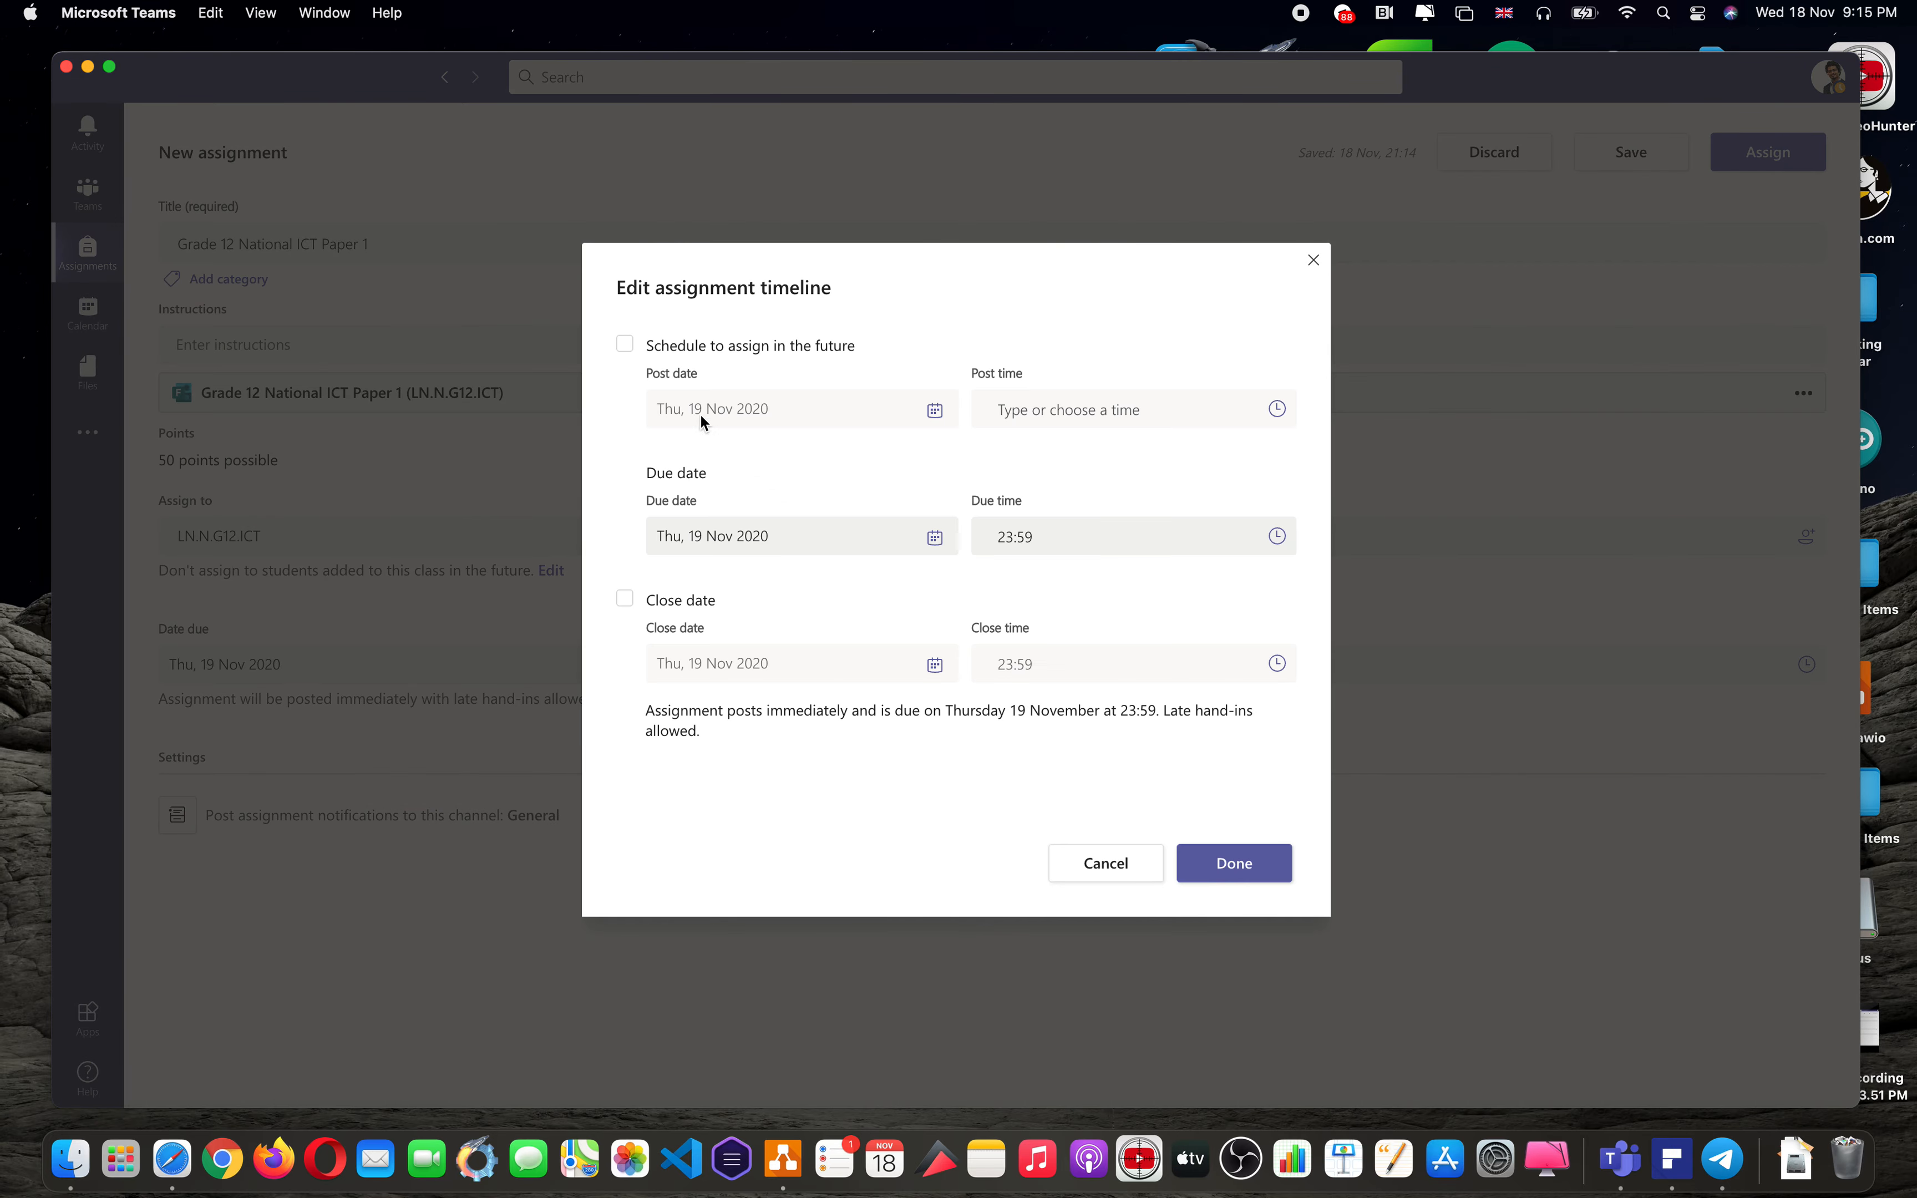
{"action": "left_click", "coordinate": [626, 345]}
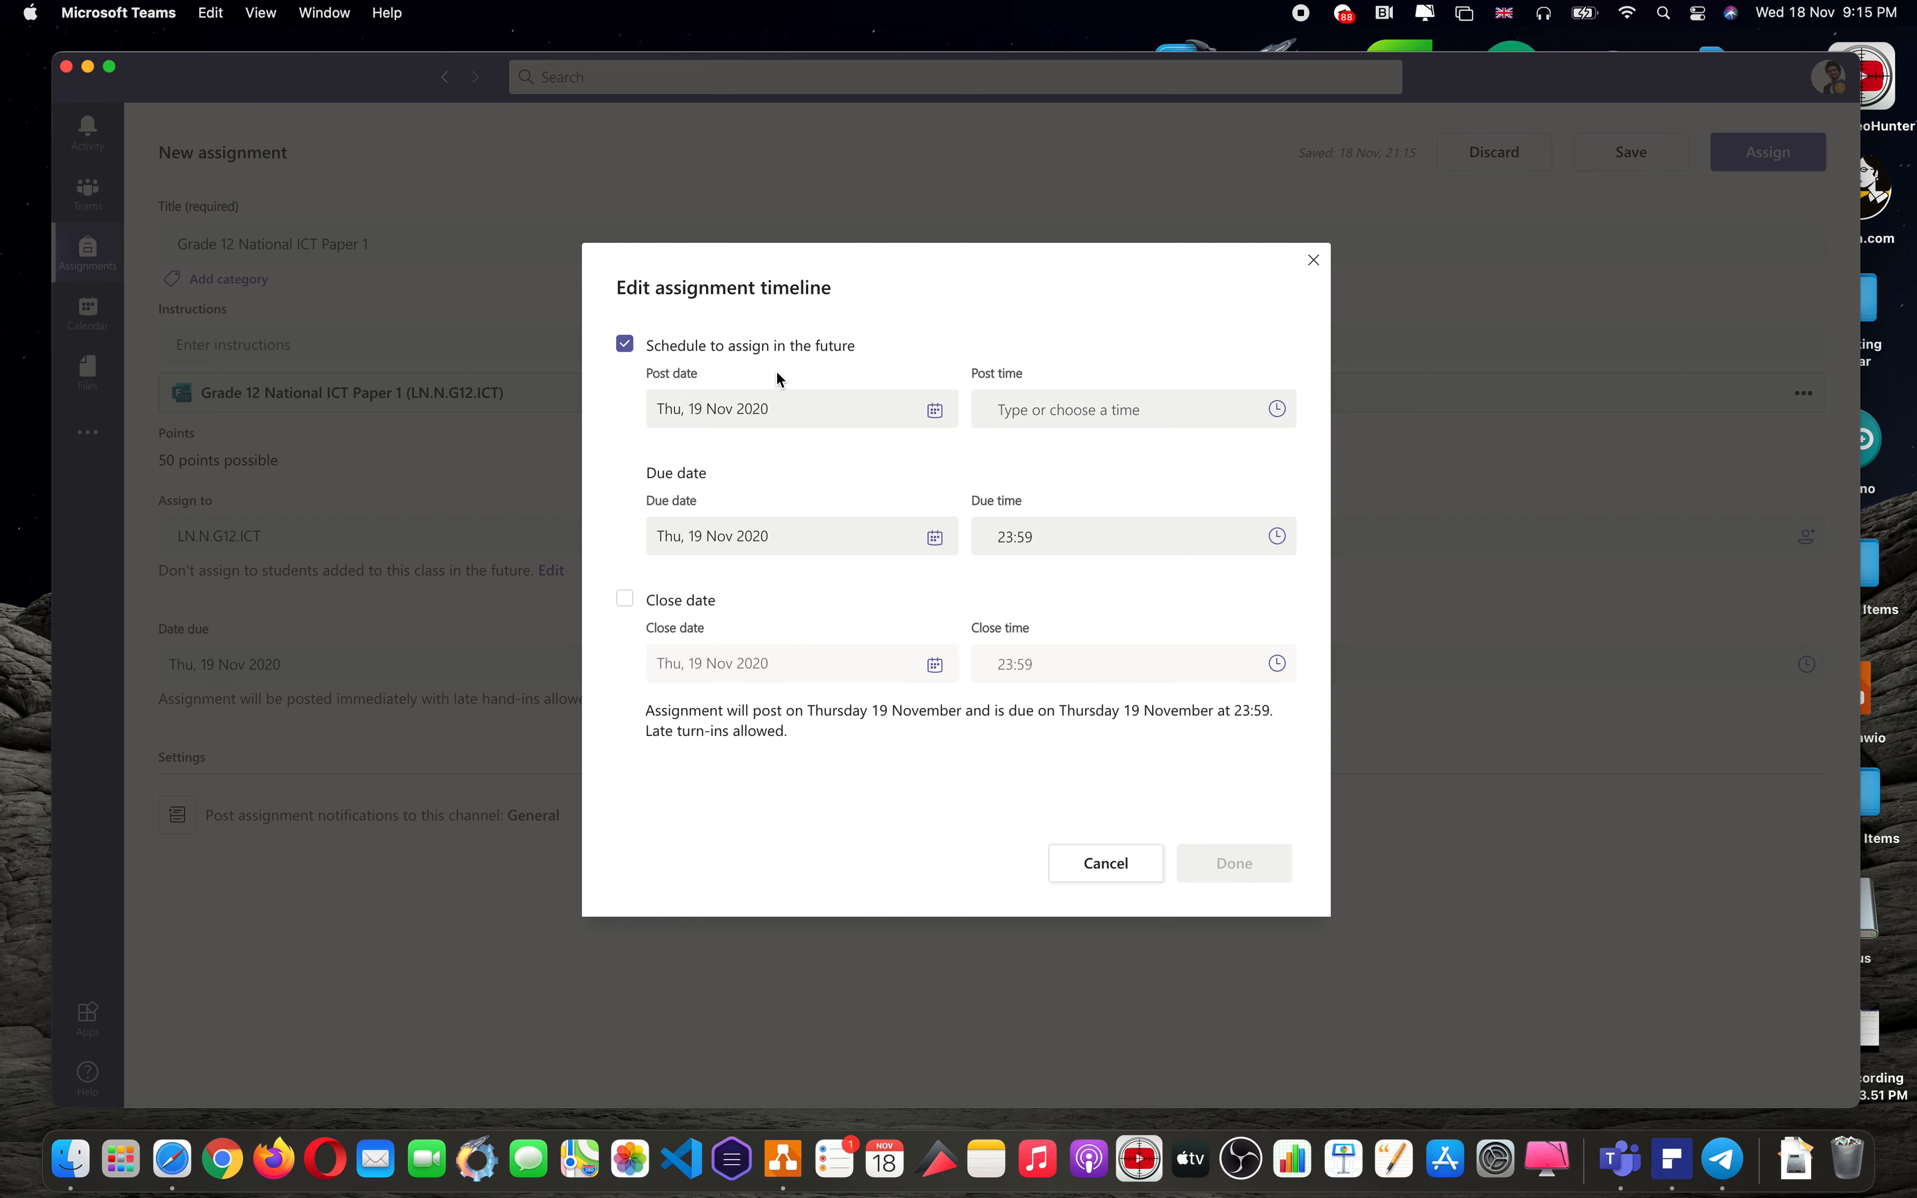
{"action": "left_click", "coordinate": [936, 412]}
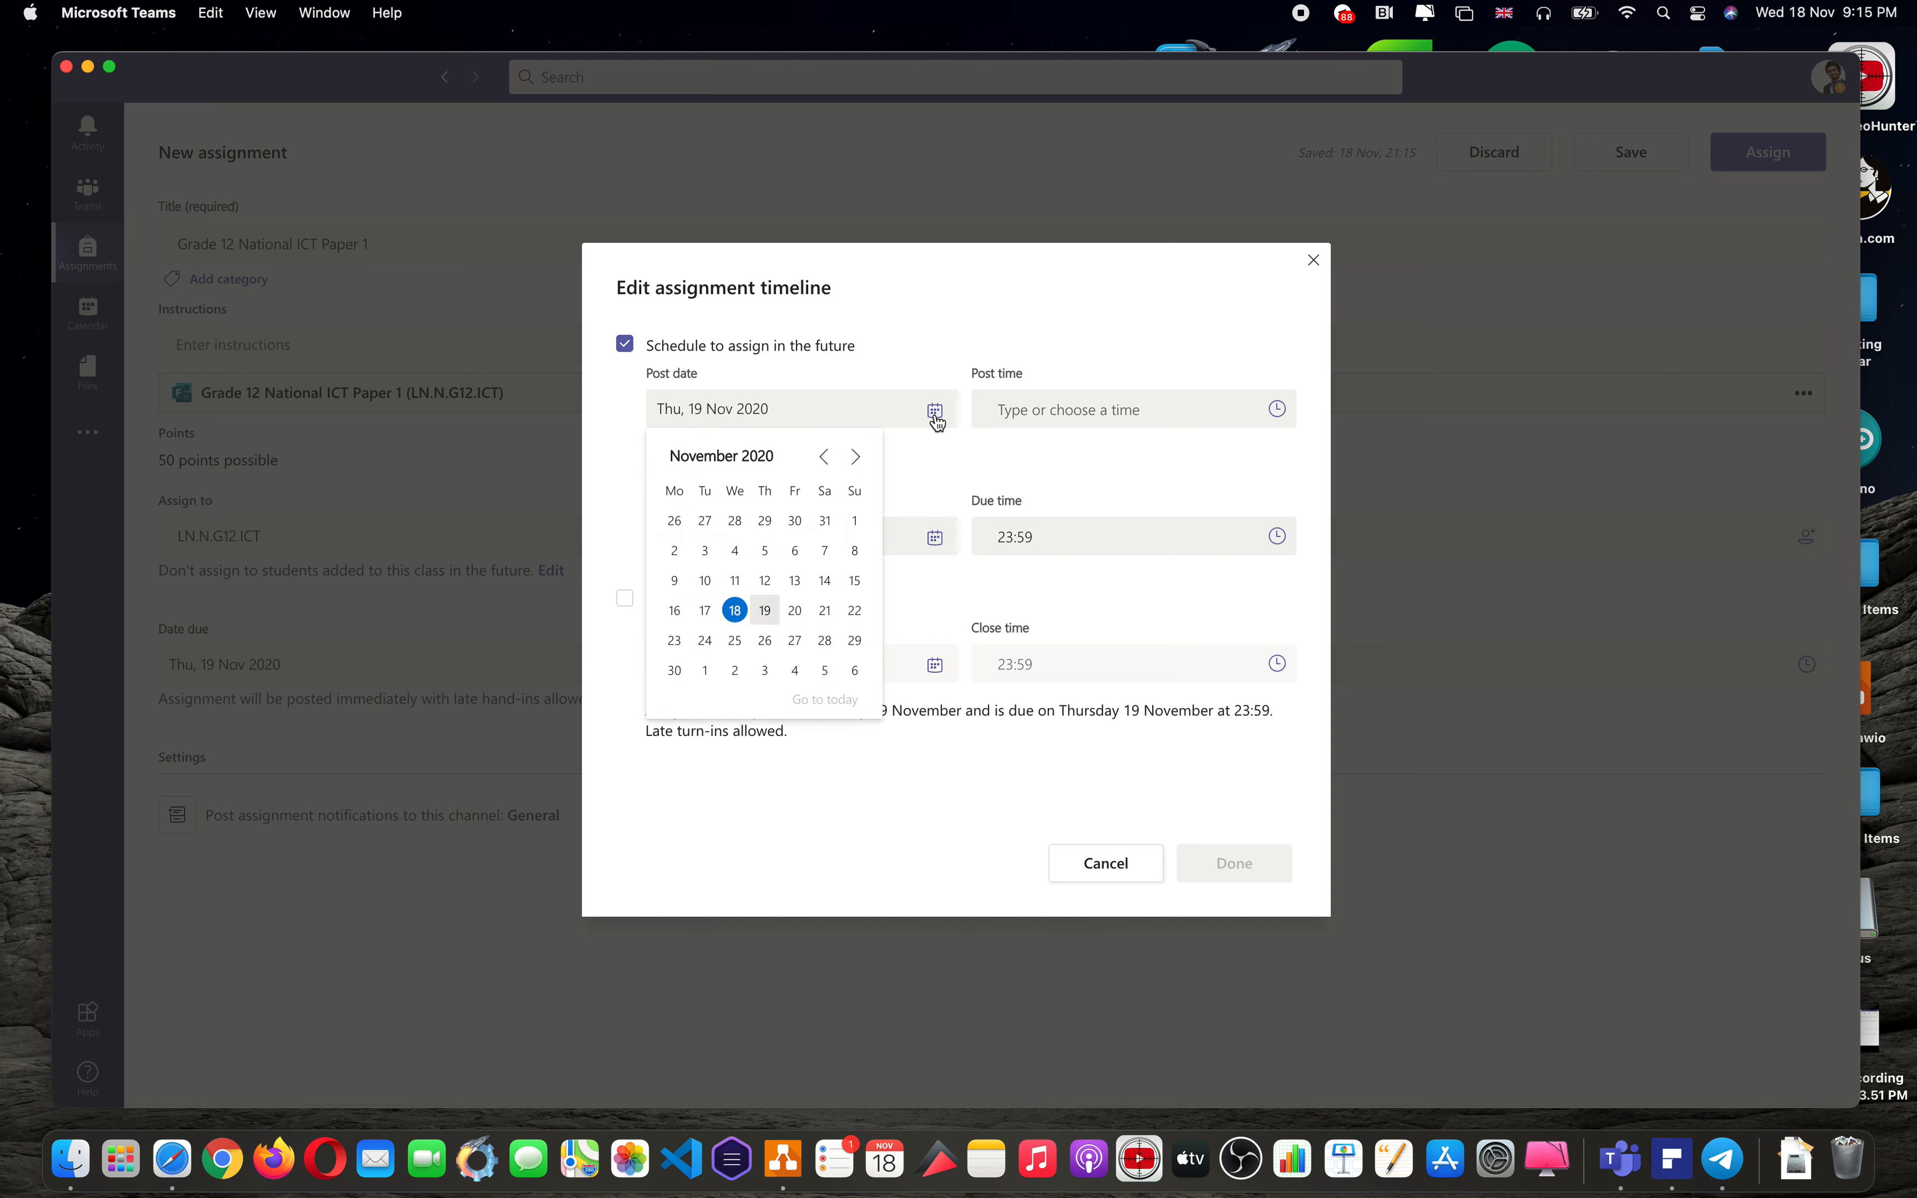
{"action": "left_click", "coordinate": [857, 460]}
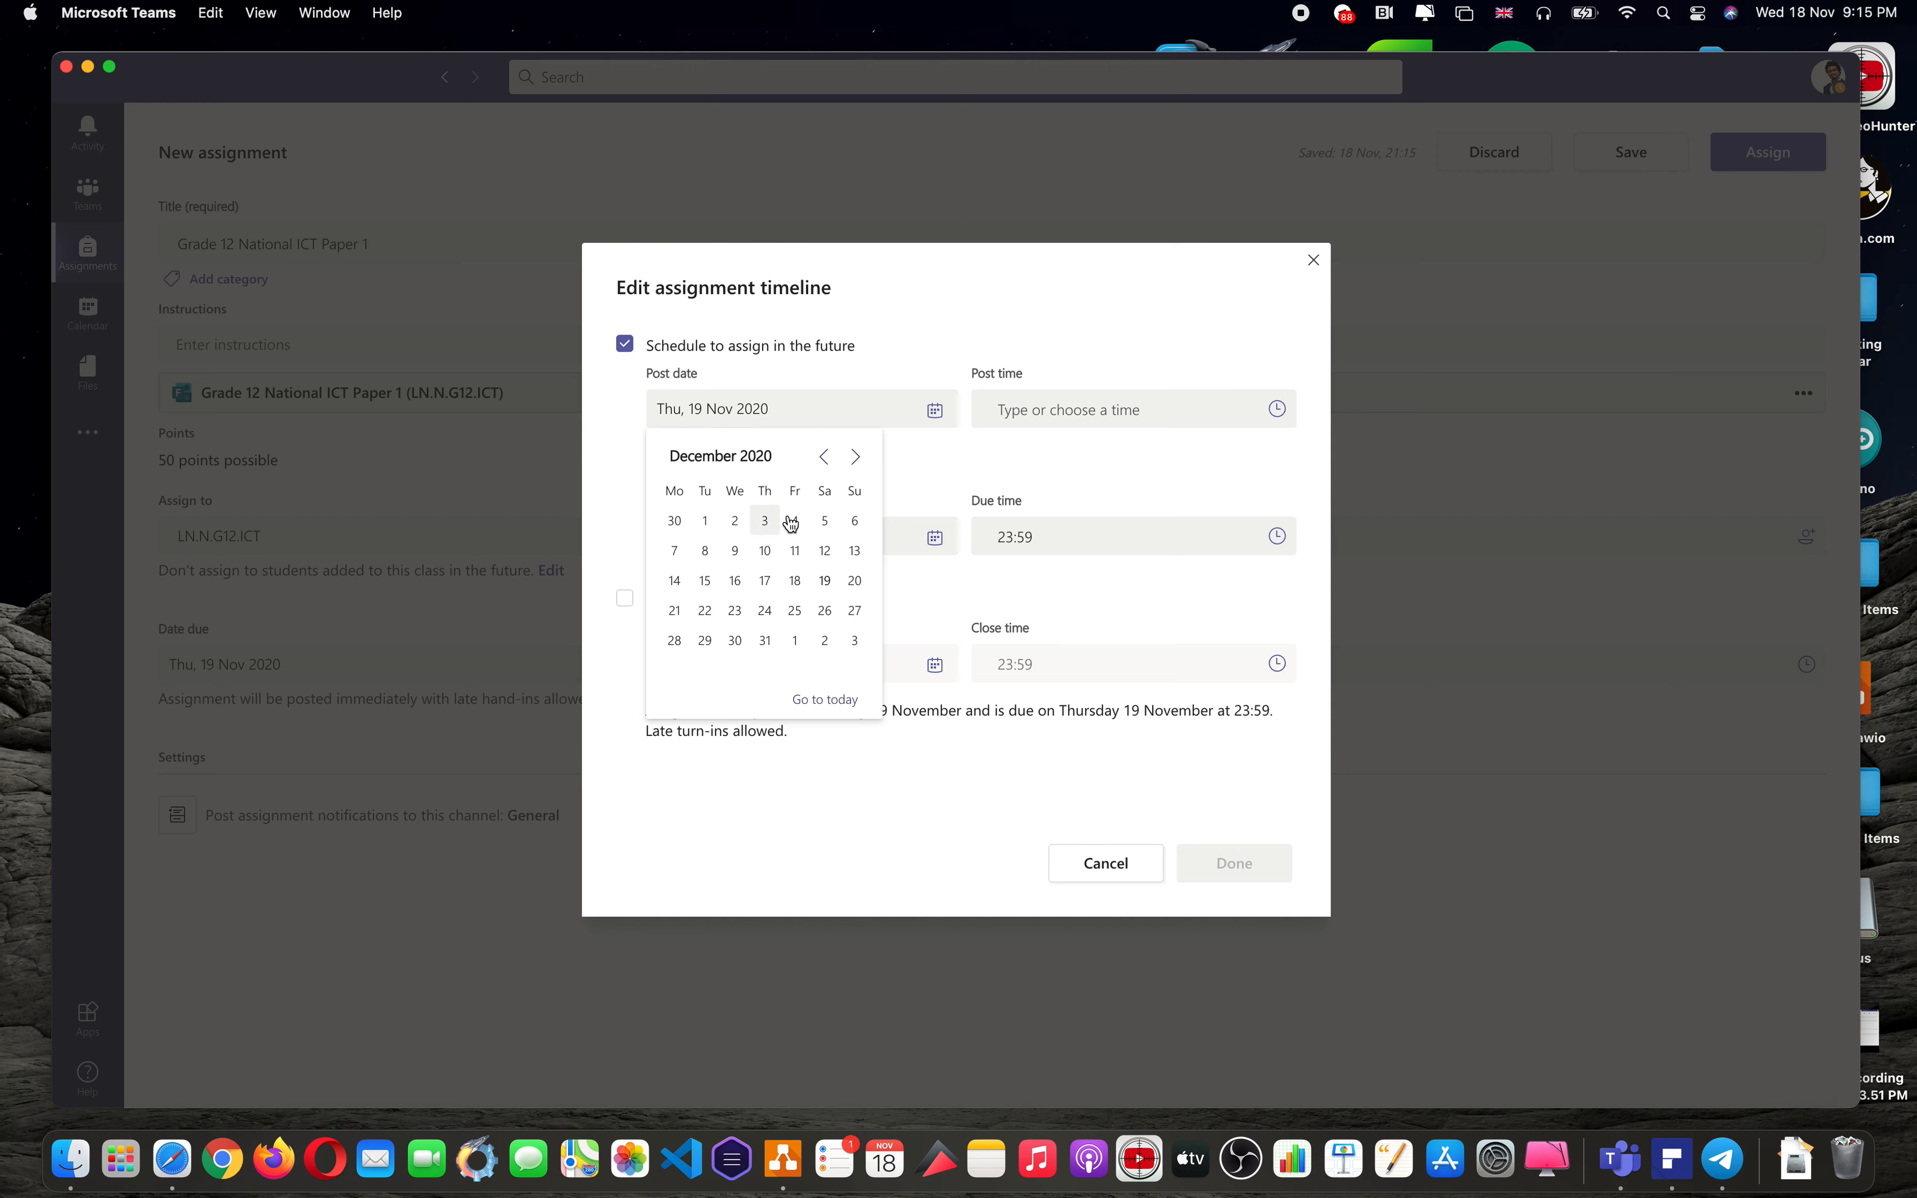
{"action": "left_click", "coordinate": [707, 522]}
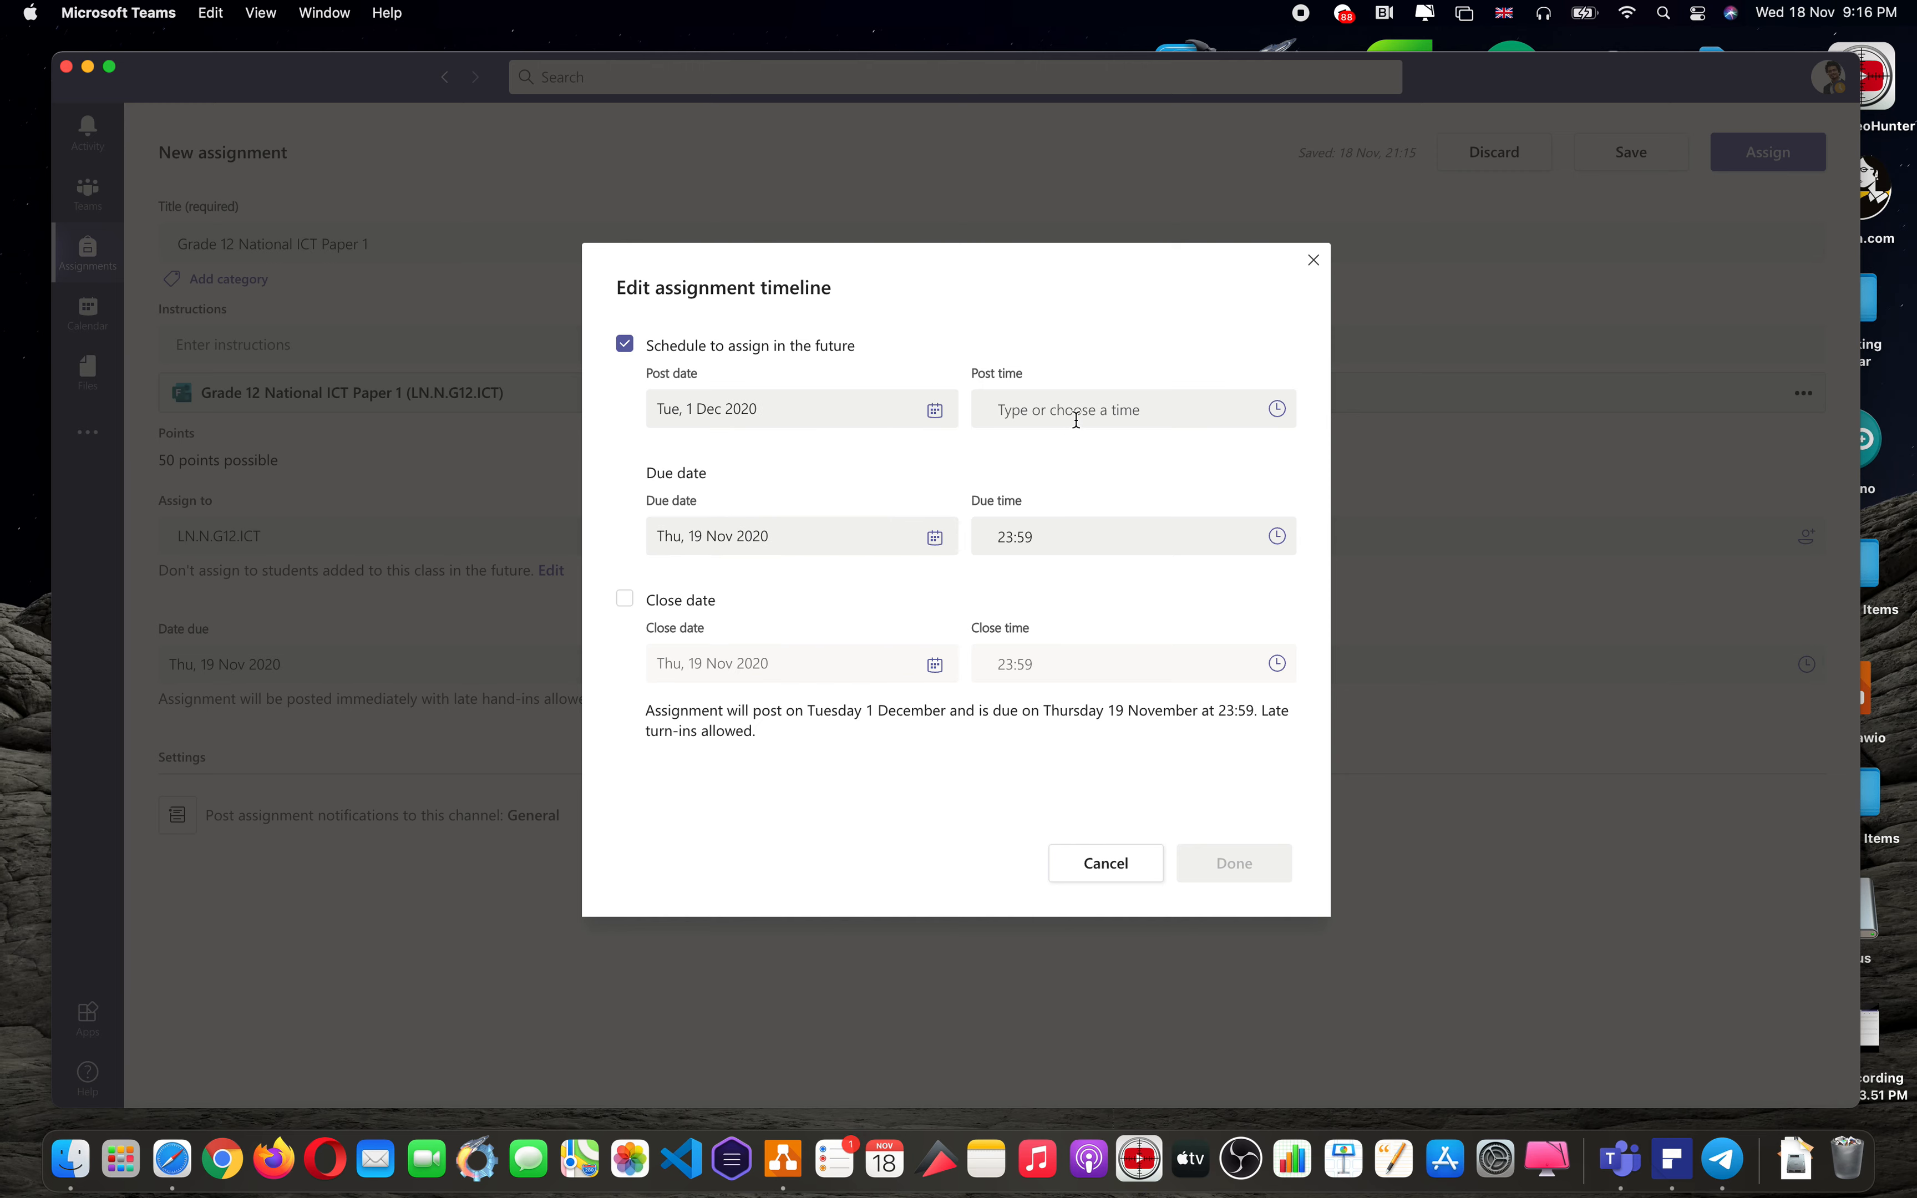
{"action": "left_click", "coordinate": [1279, 419]}
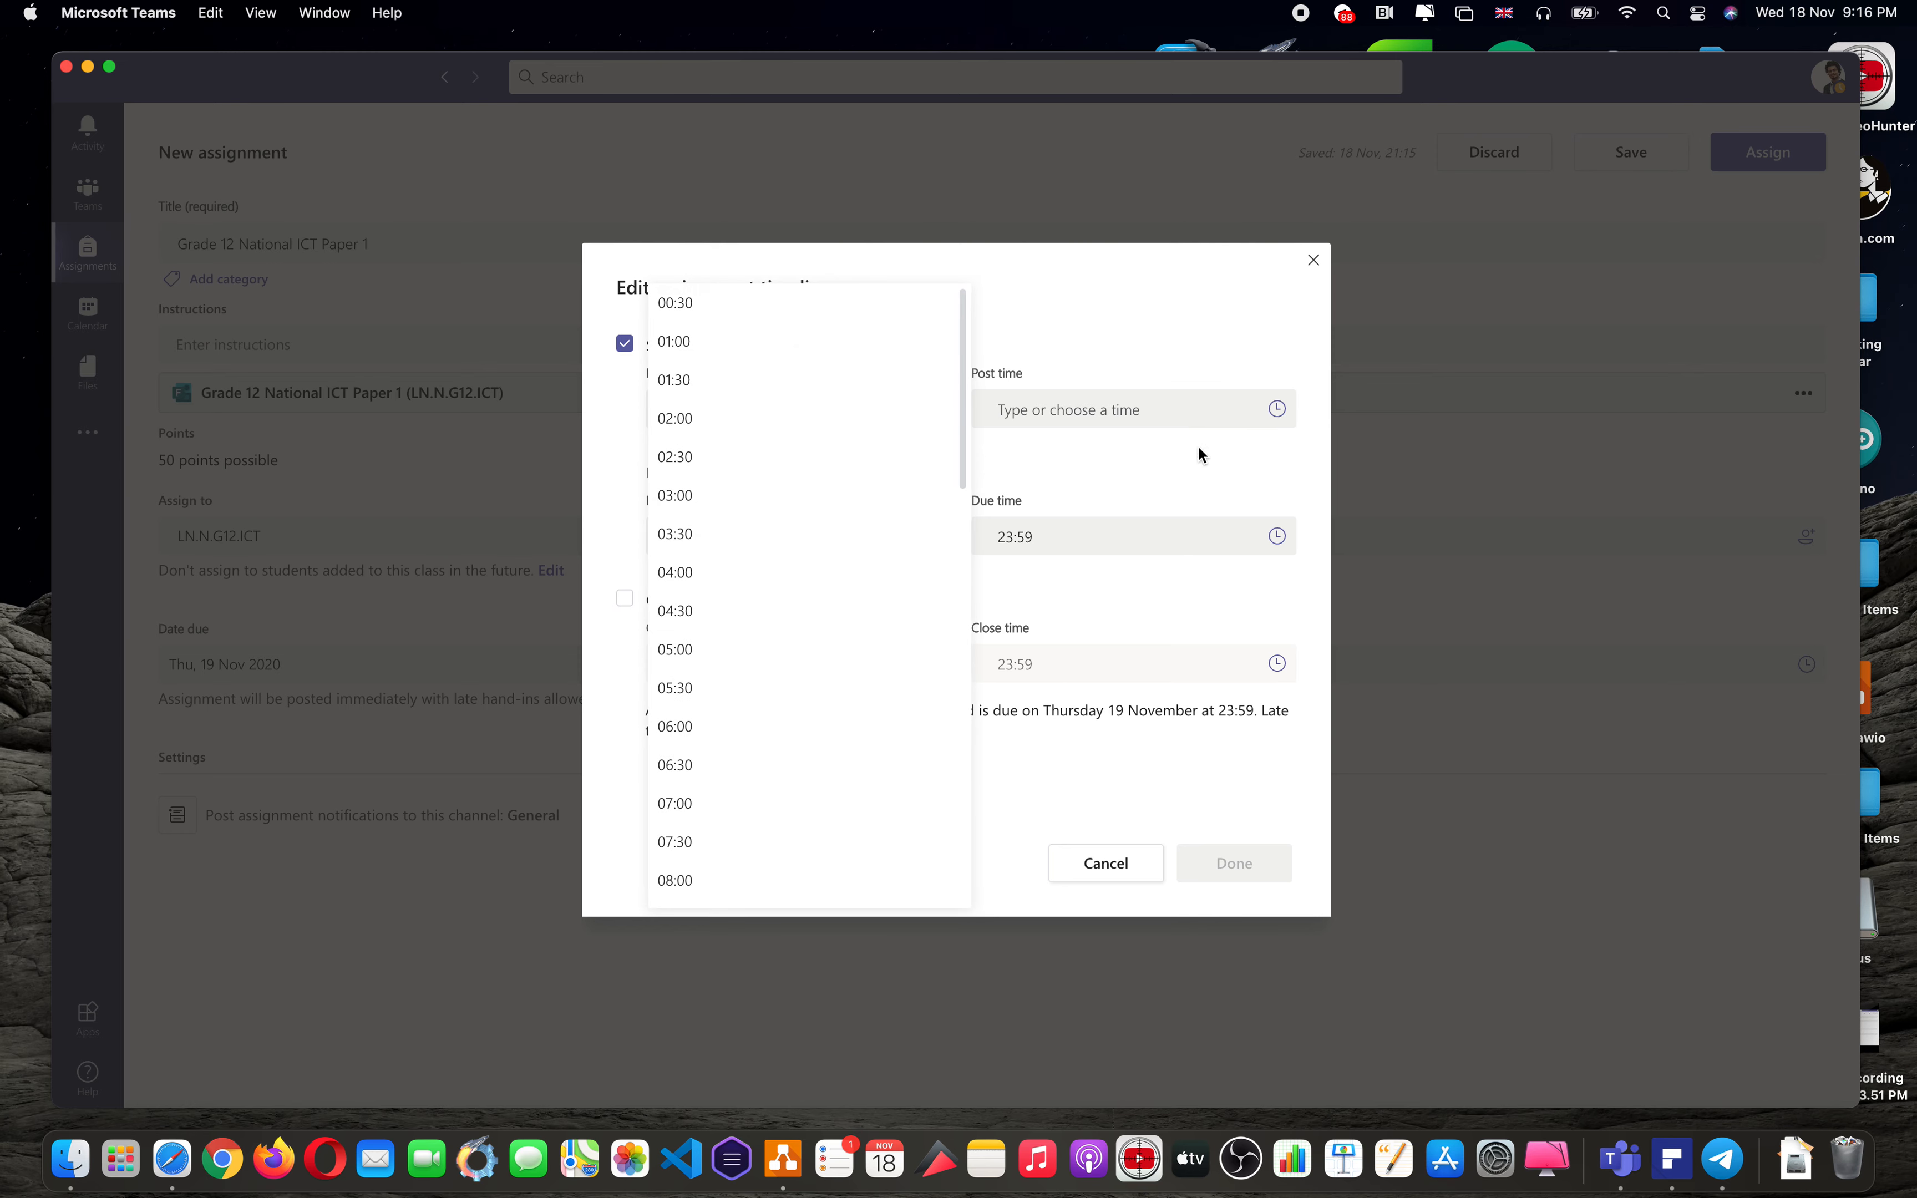
{"action": "scroll", "coordinate": [816, 666], "scroll_direction": "down", "scroll_amount": 7}
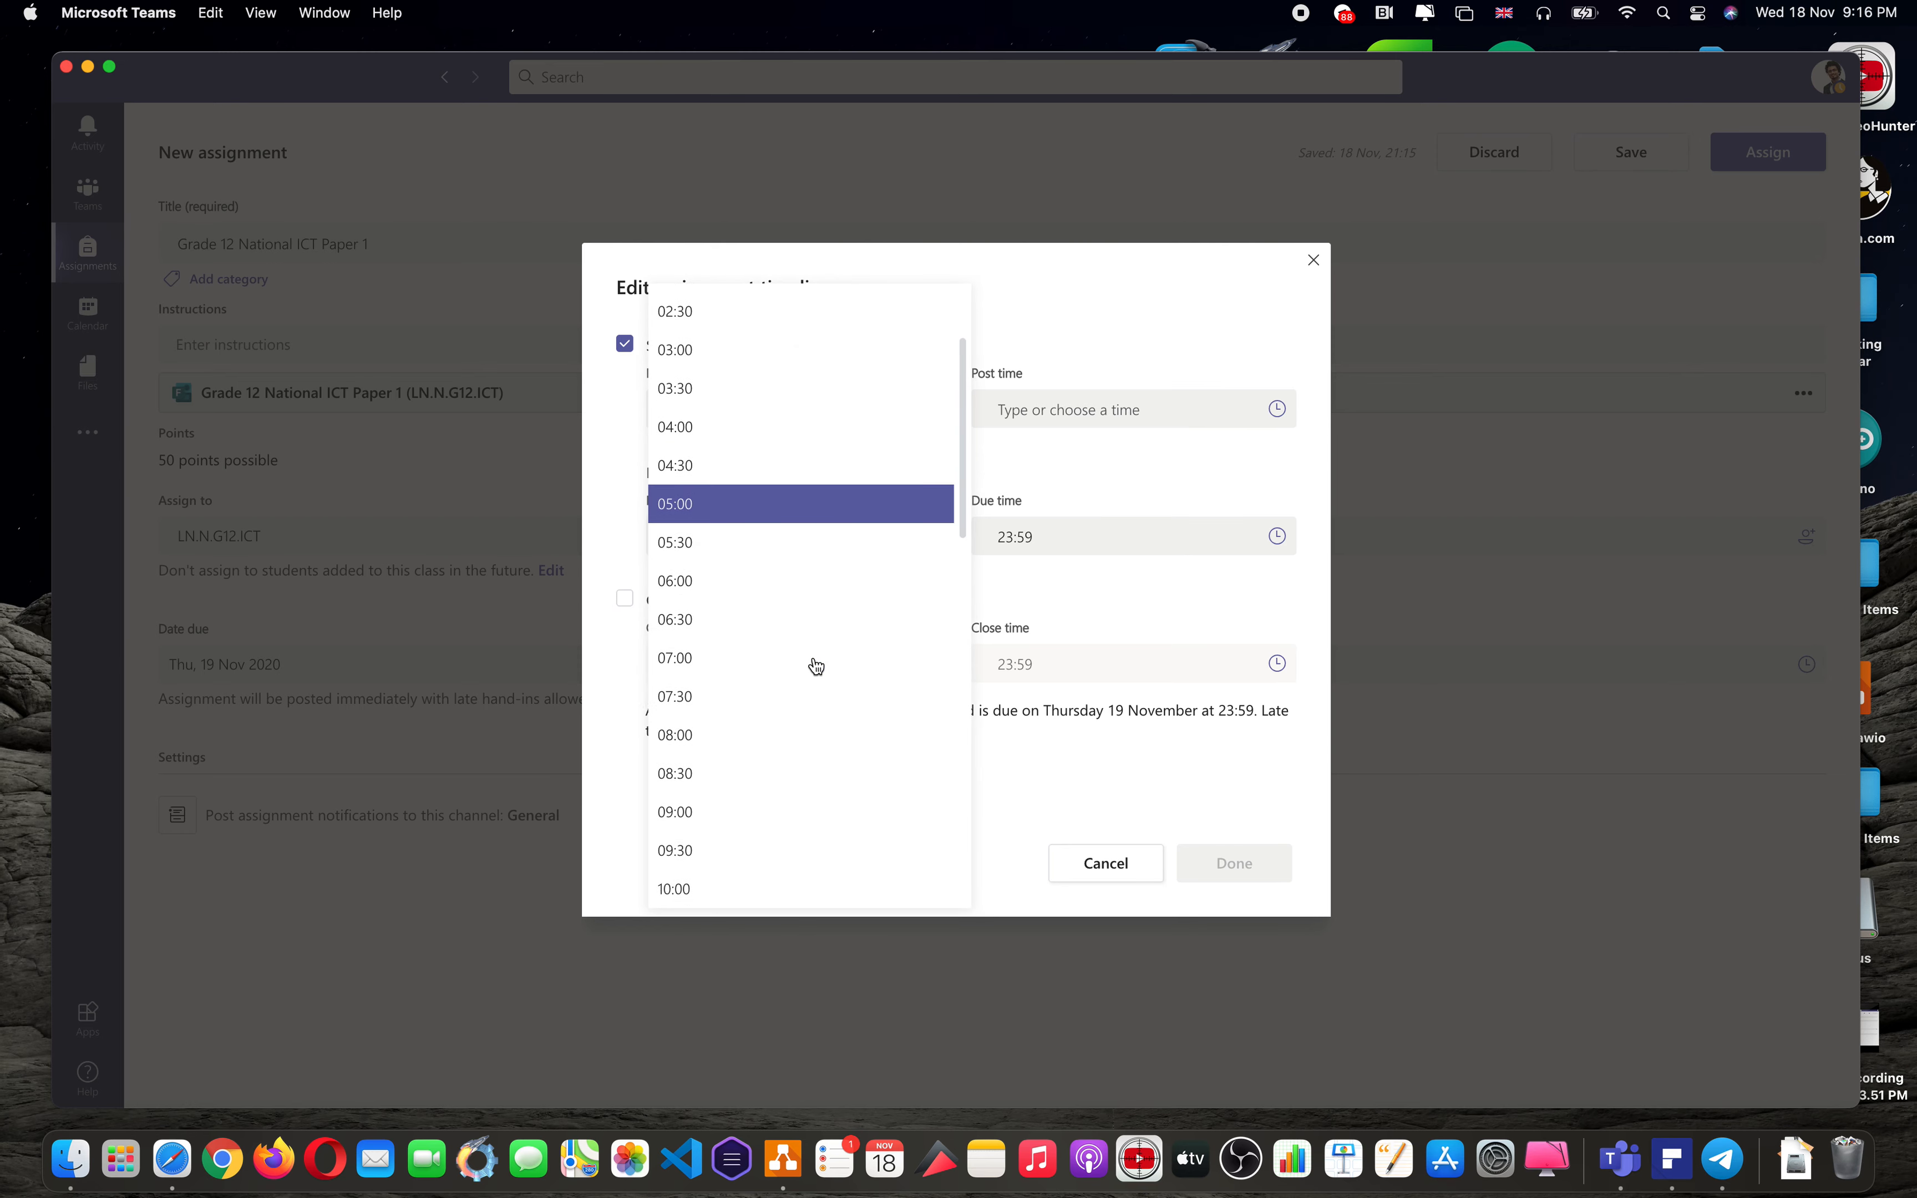
{"action": "left_click", "coordinate": [697, 611]}
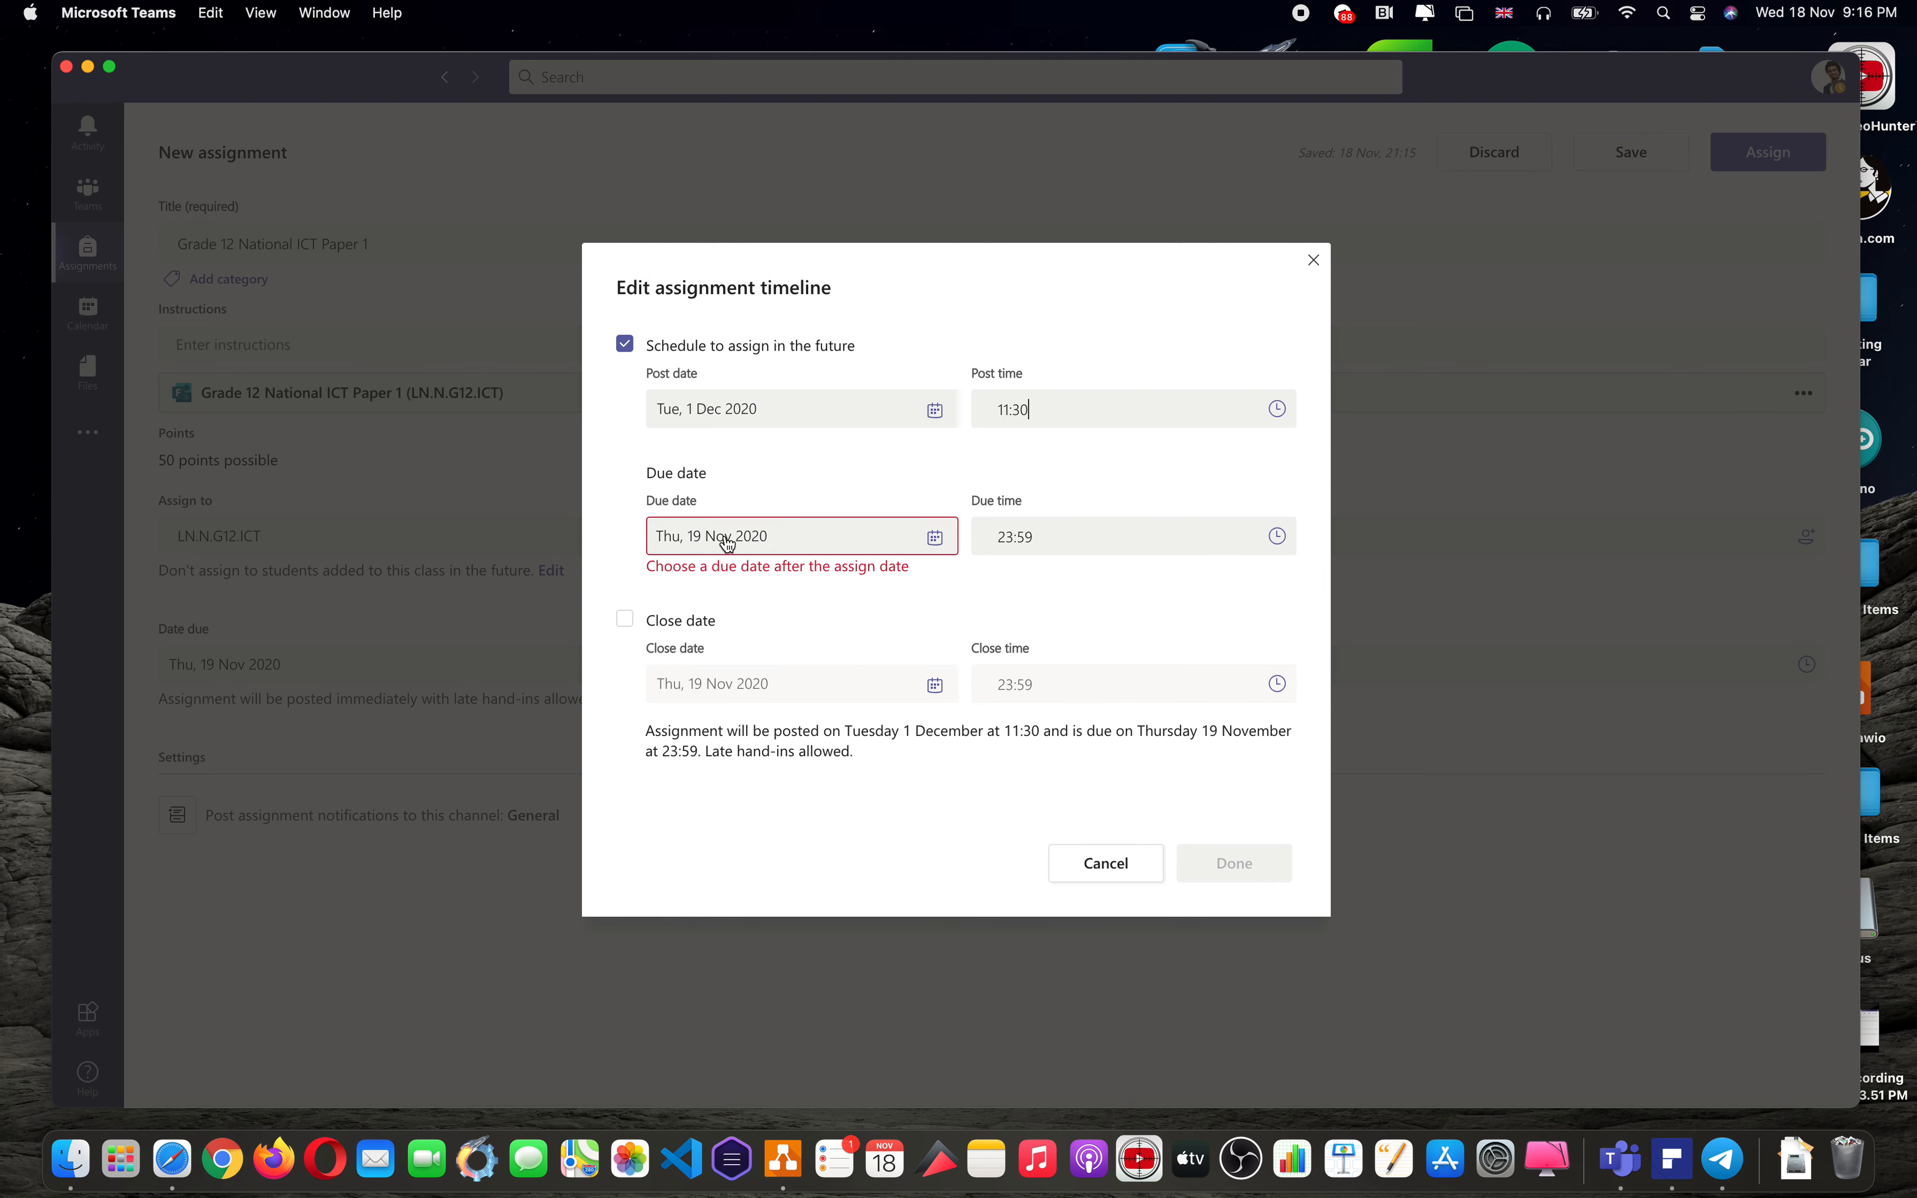
- Enable a close date in the assignment timeline and set the due date to Wed, 2 Dec 2020 at 11:30
{"action": "left_click", "coordinate": [625, 619]}
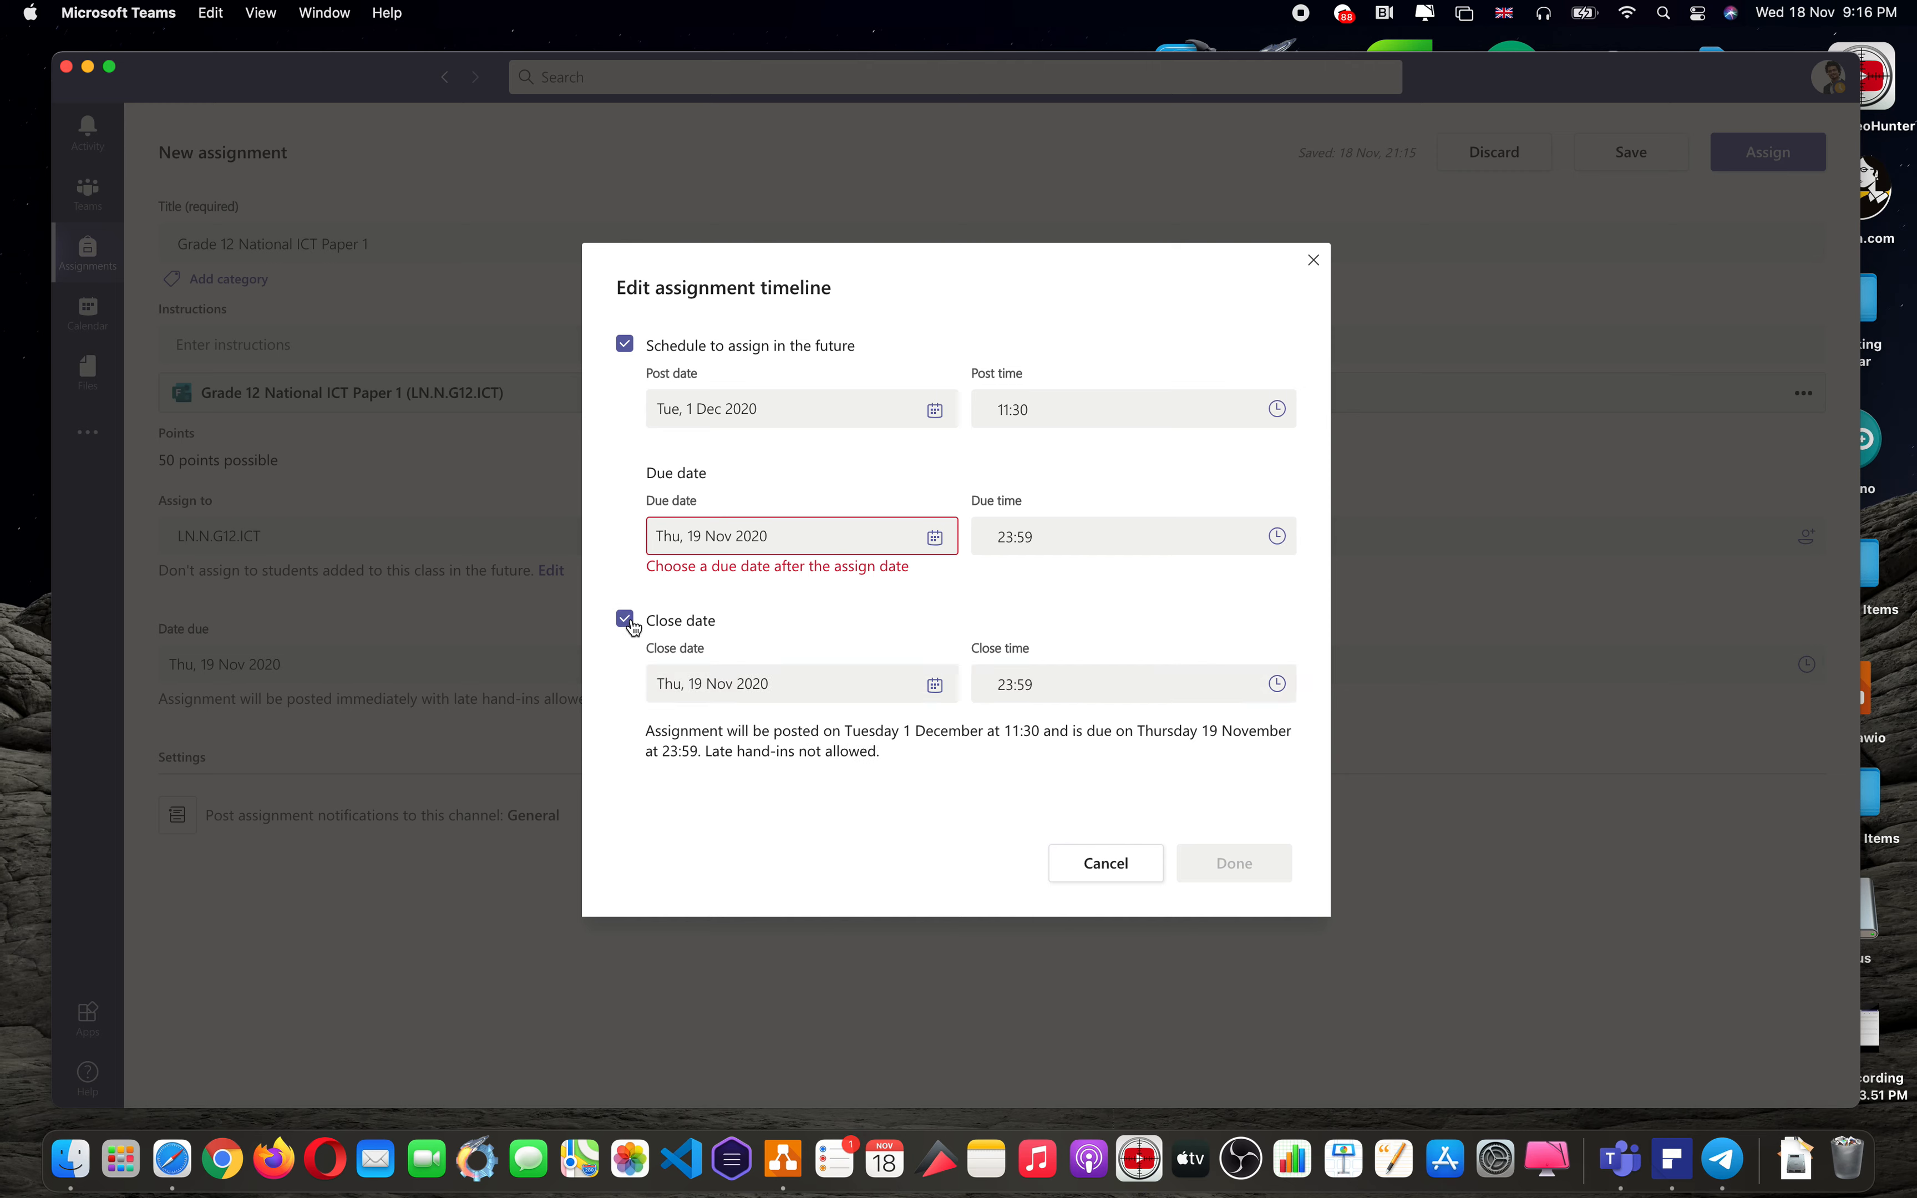
{"action": "left_click", "coordinate": [946, 552]}
{"action": "left_click", "coordinate": [855, 584]}
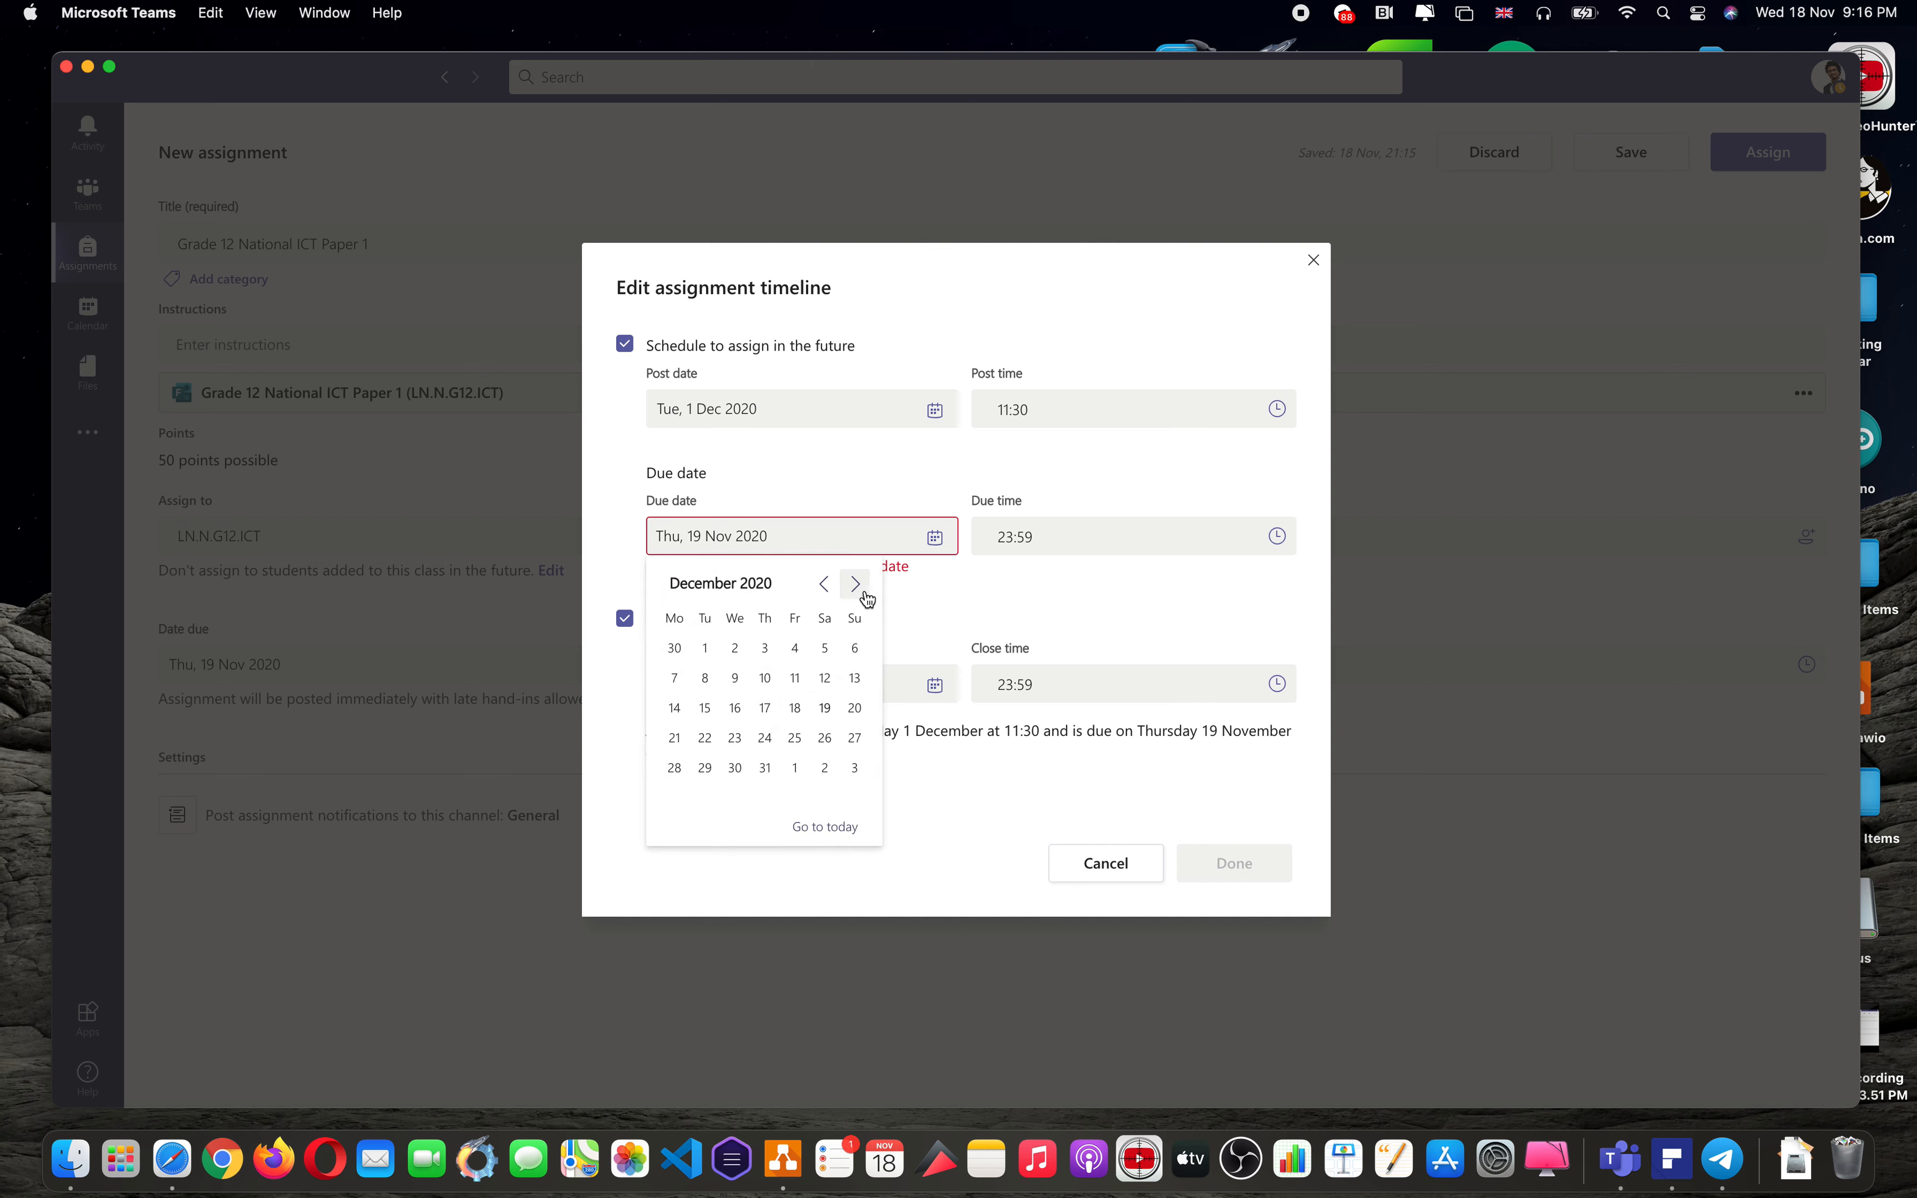
{"action": "left_click", "coordinate": [739, 650]}
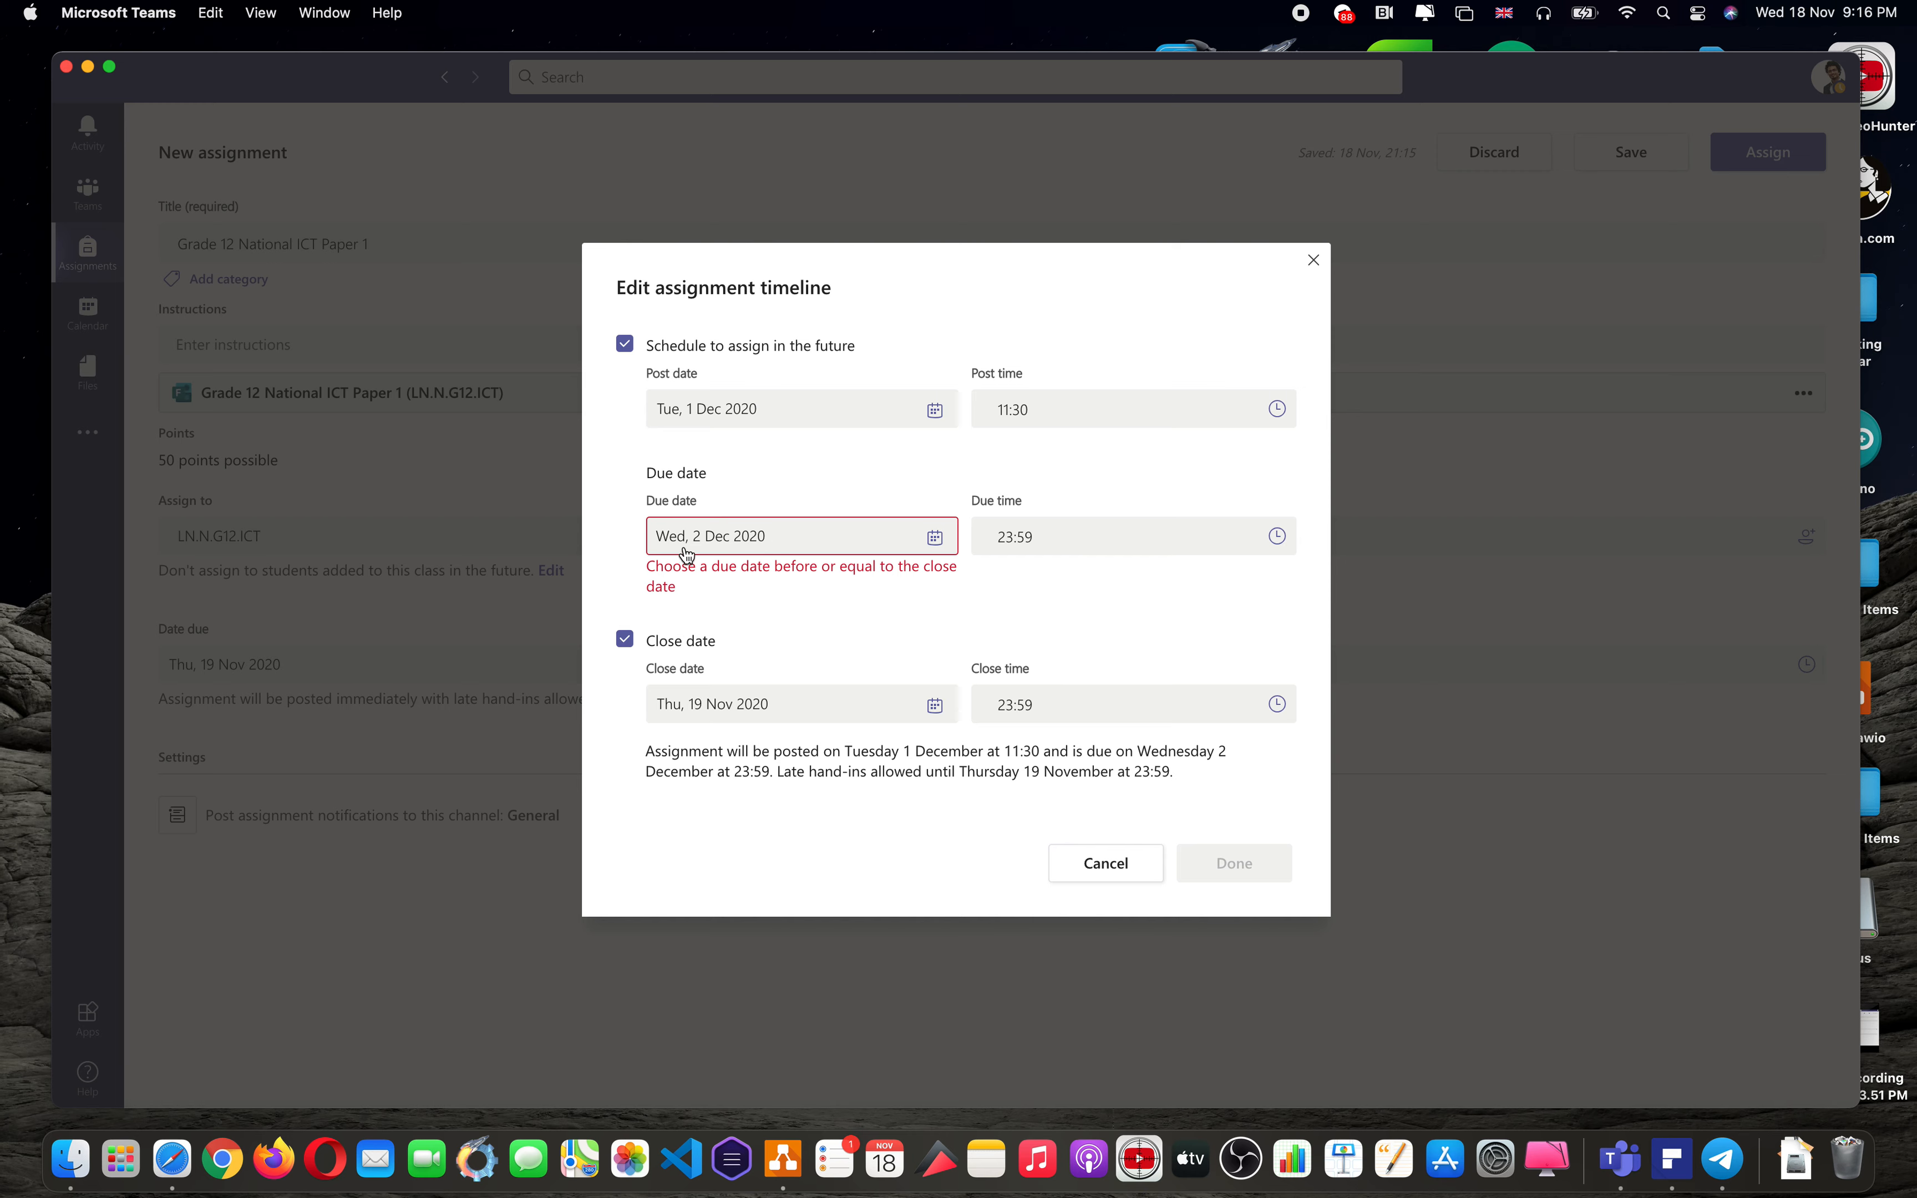
{"action": "left_click", "coordinate": [1279, 545]}
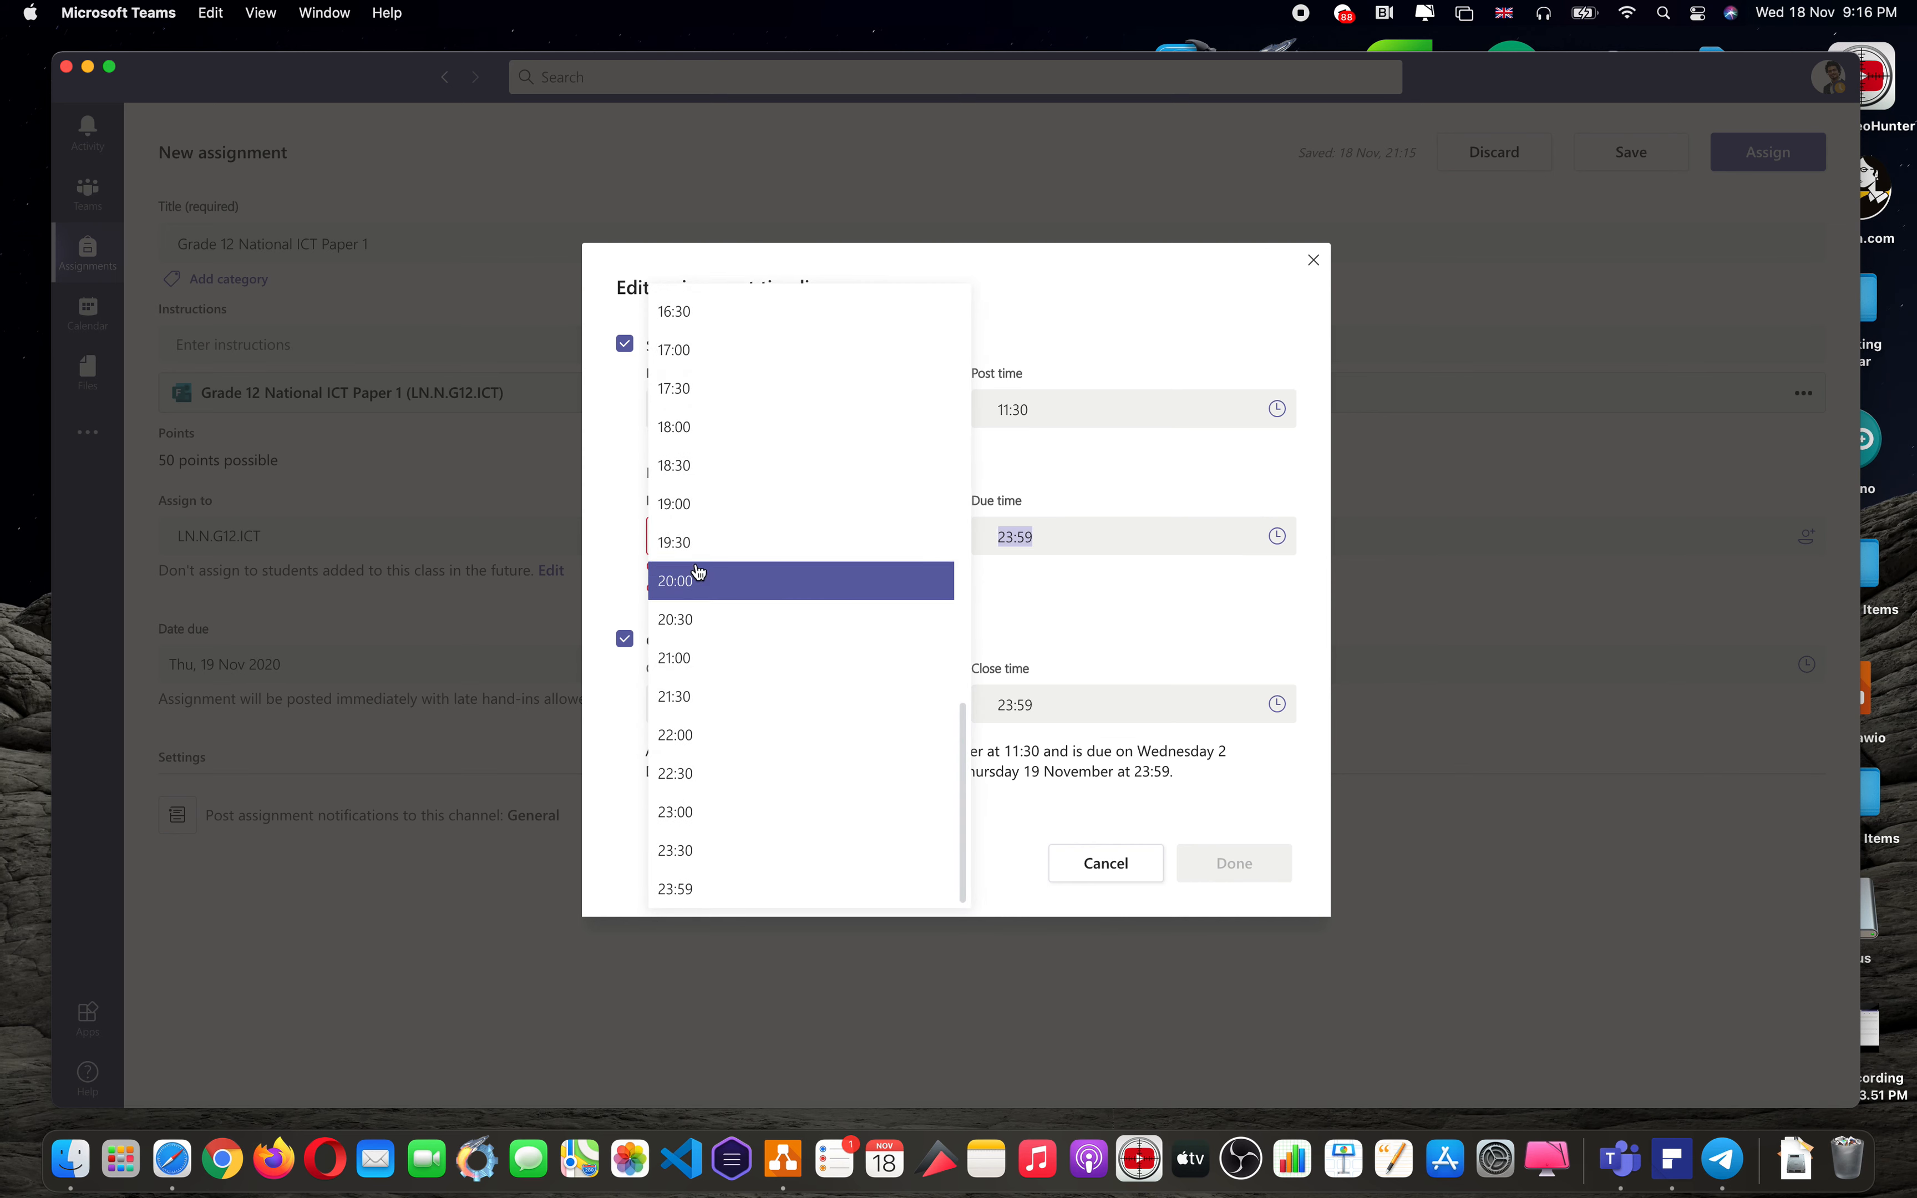
{"action": "scroll", "coordinate": [699, 572], "scroll_direction": "up", "scroll_amount": 10}
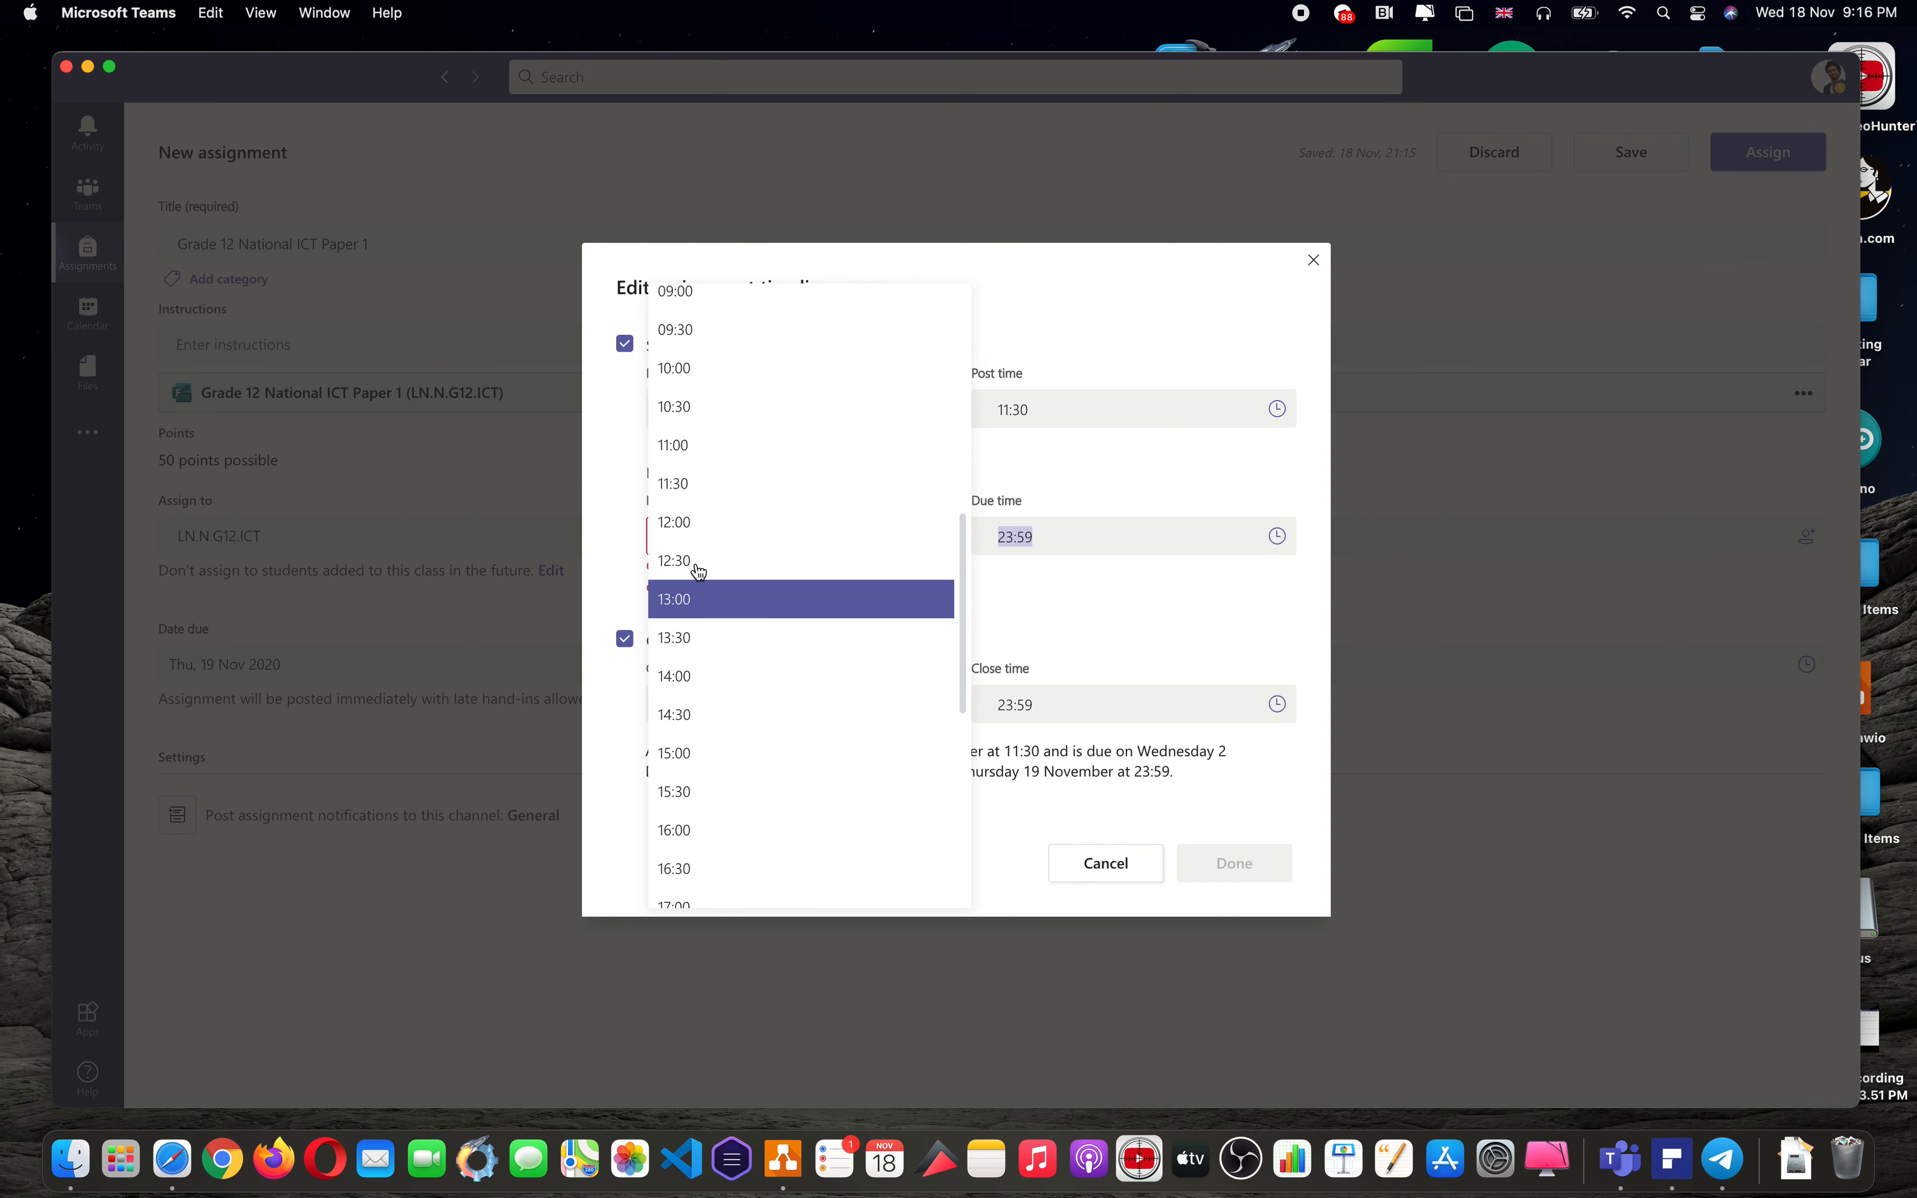
{"action": "scroll", "coordinate": [699, 572], "scroll_direction": "up", "scroll_amount": 1}
{"action": "left_click", "coordinate": [693, 500]}
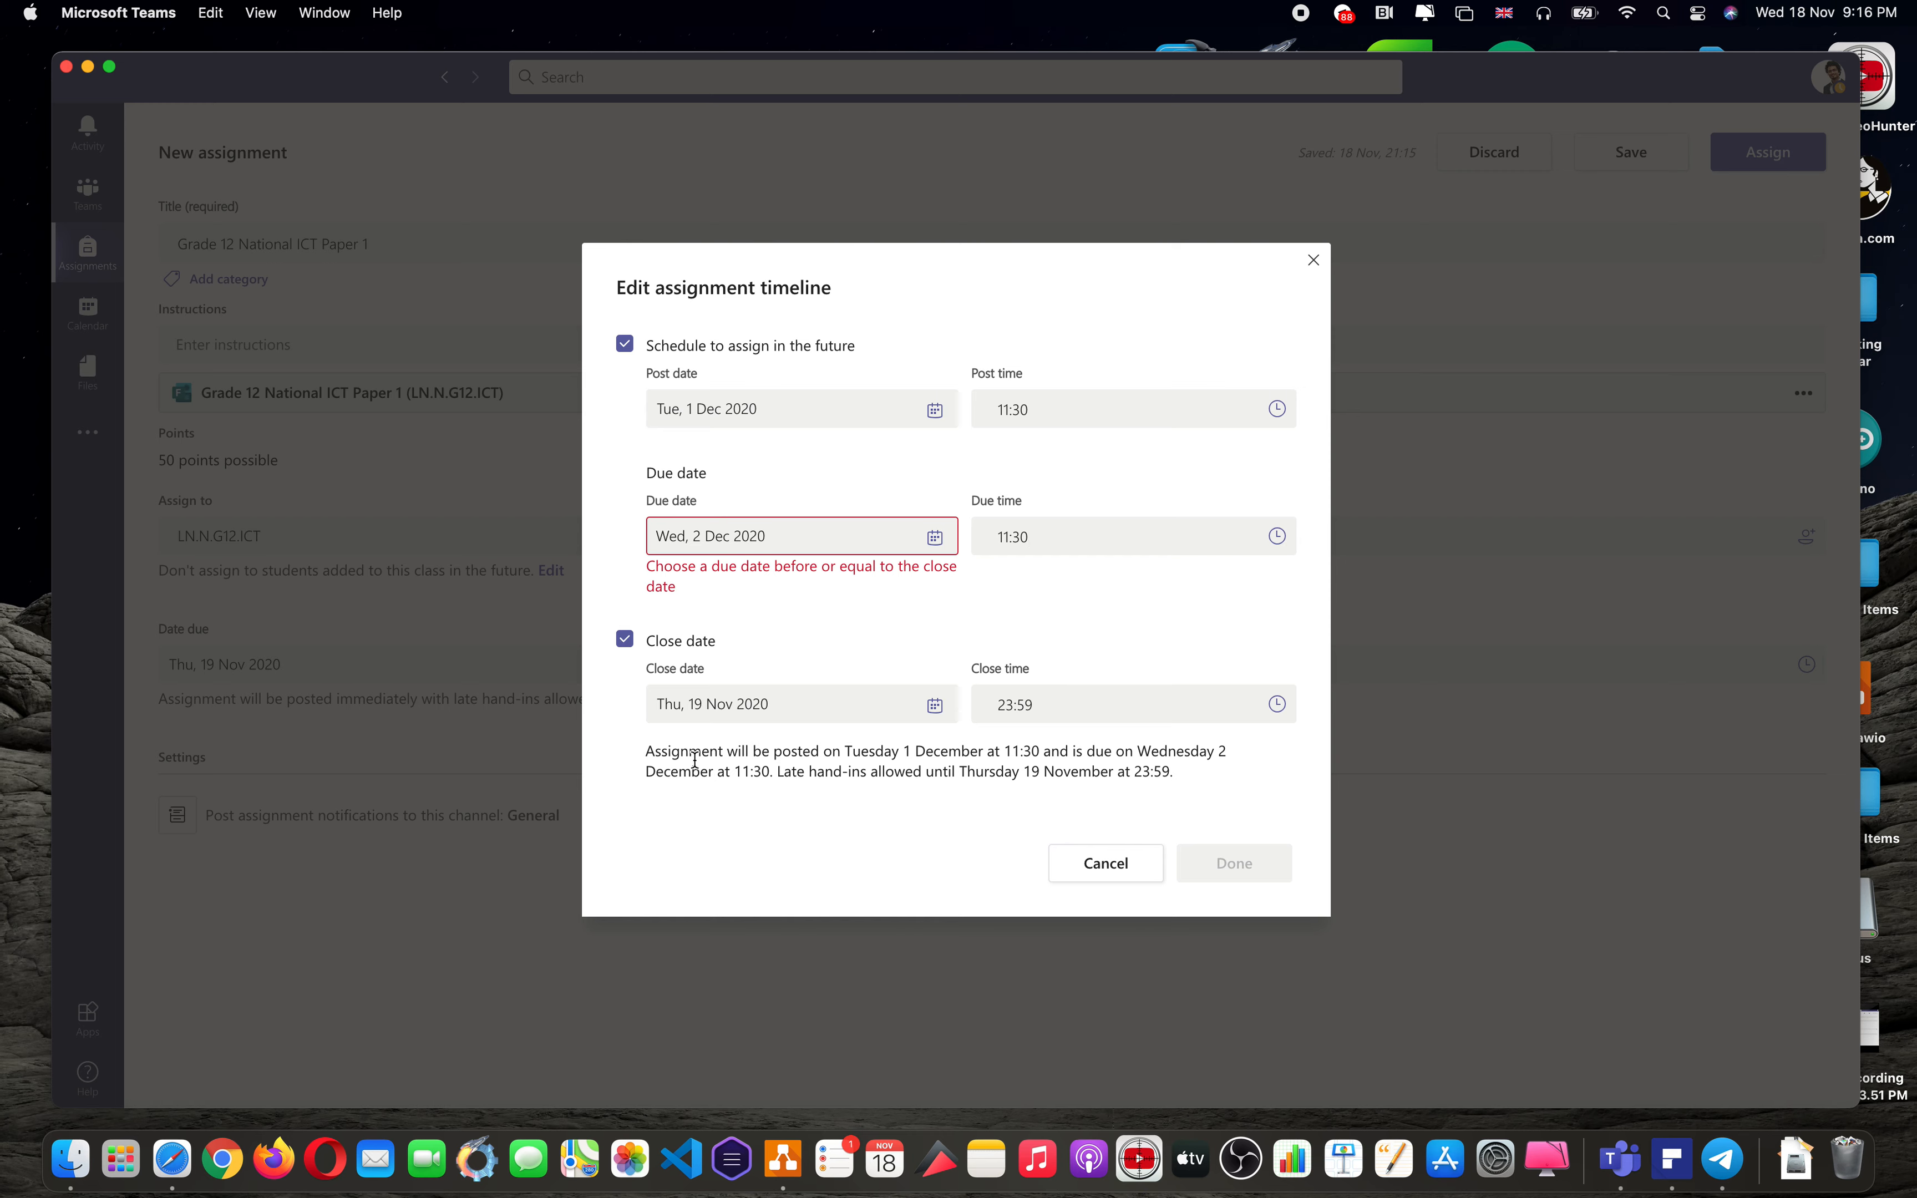
- Set the close date to Wed, 2 Dec 2020 at 11:30 and confirm the assignment timeline
{"action": "left_click", "coordinate": [761, 717]}
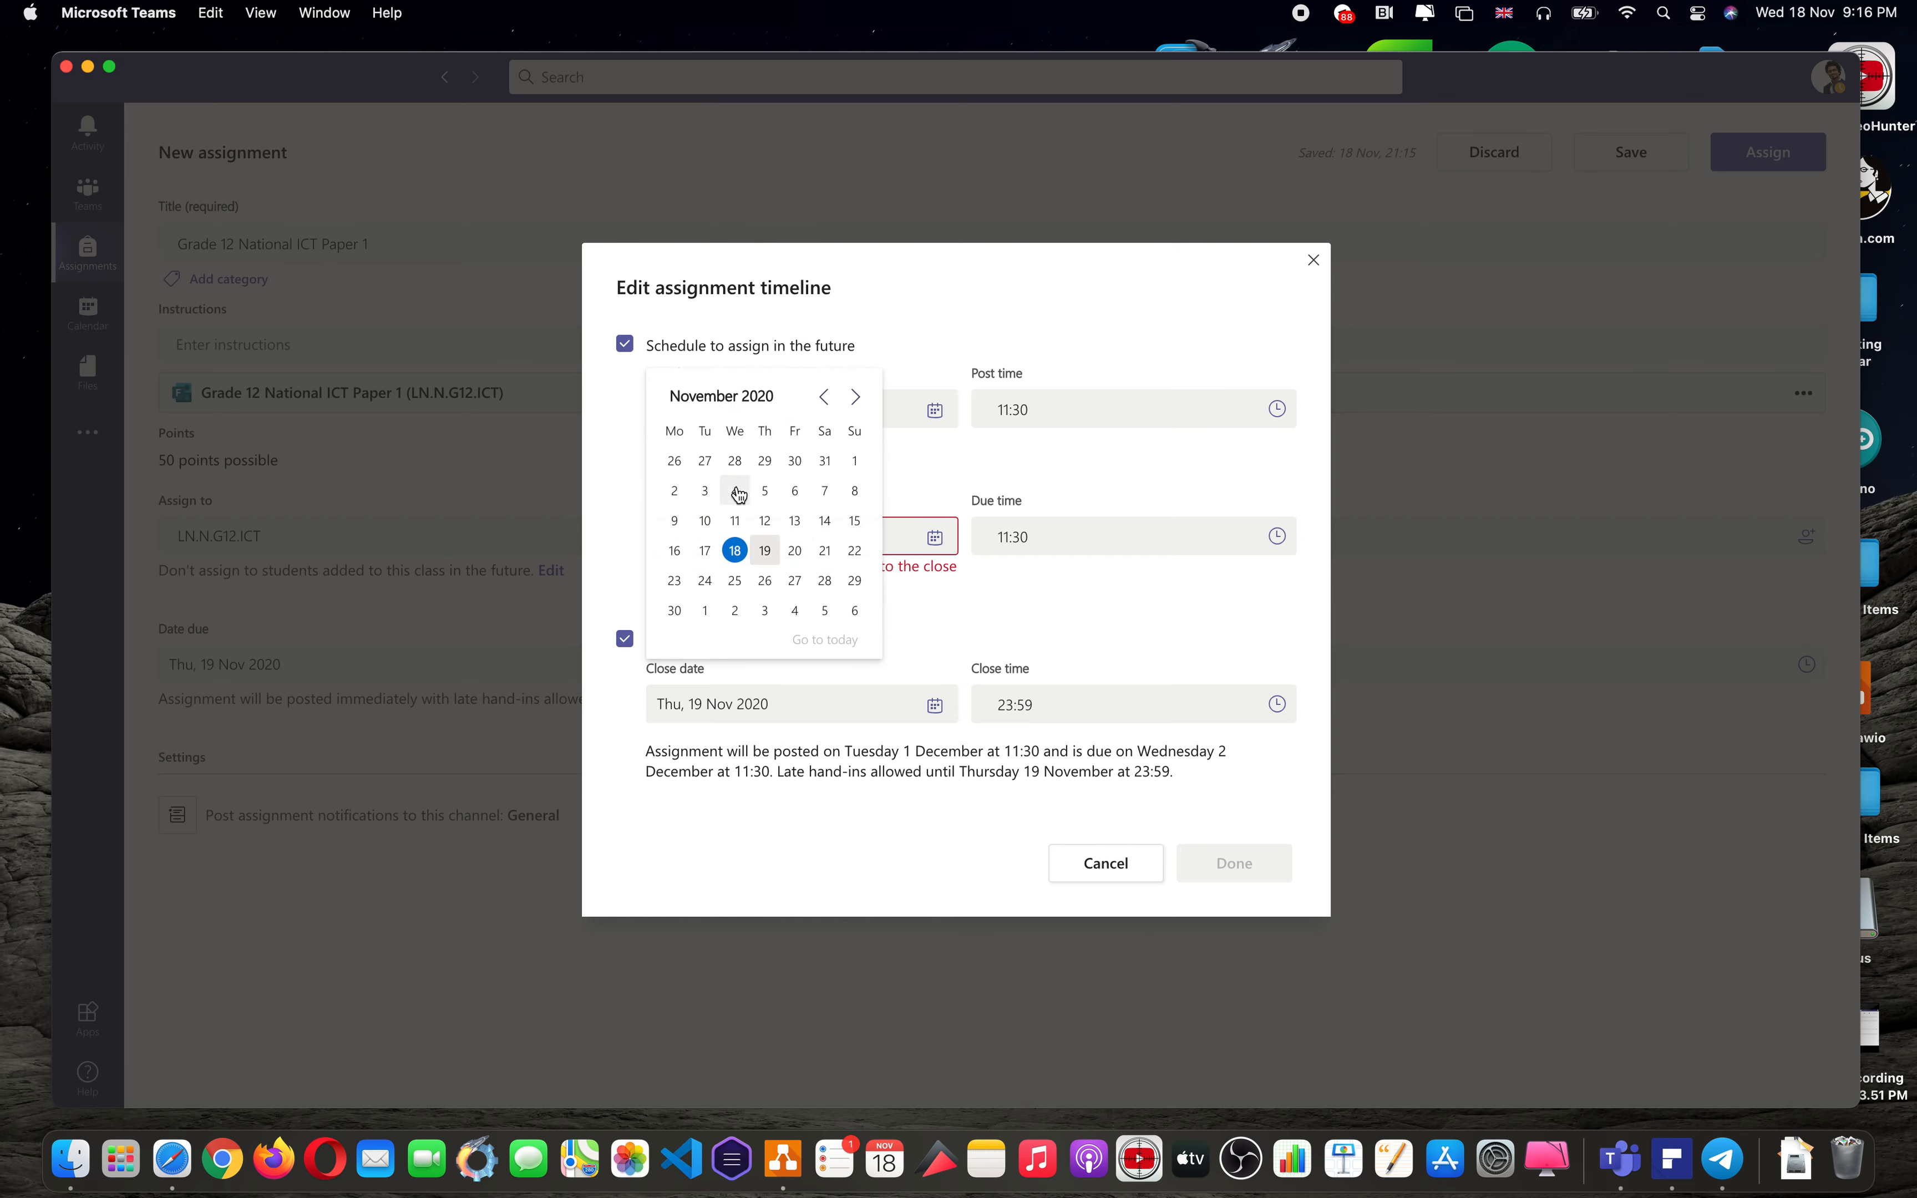
{"action": "left_click", "coordinate": [855, 397]}
{"action": "left_click", "coordinate": [735, 461]}
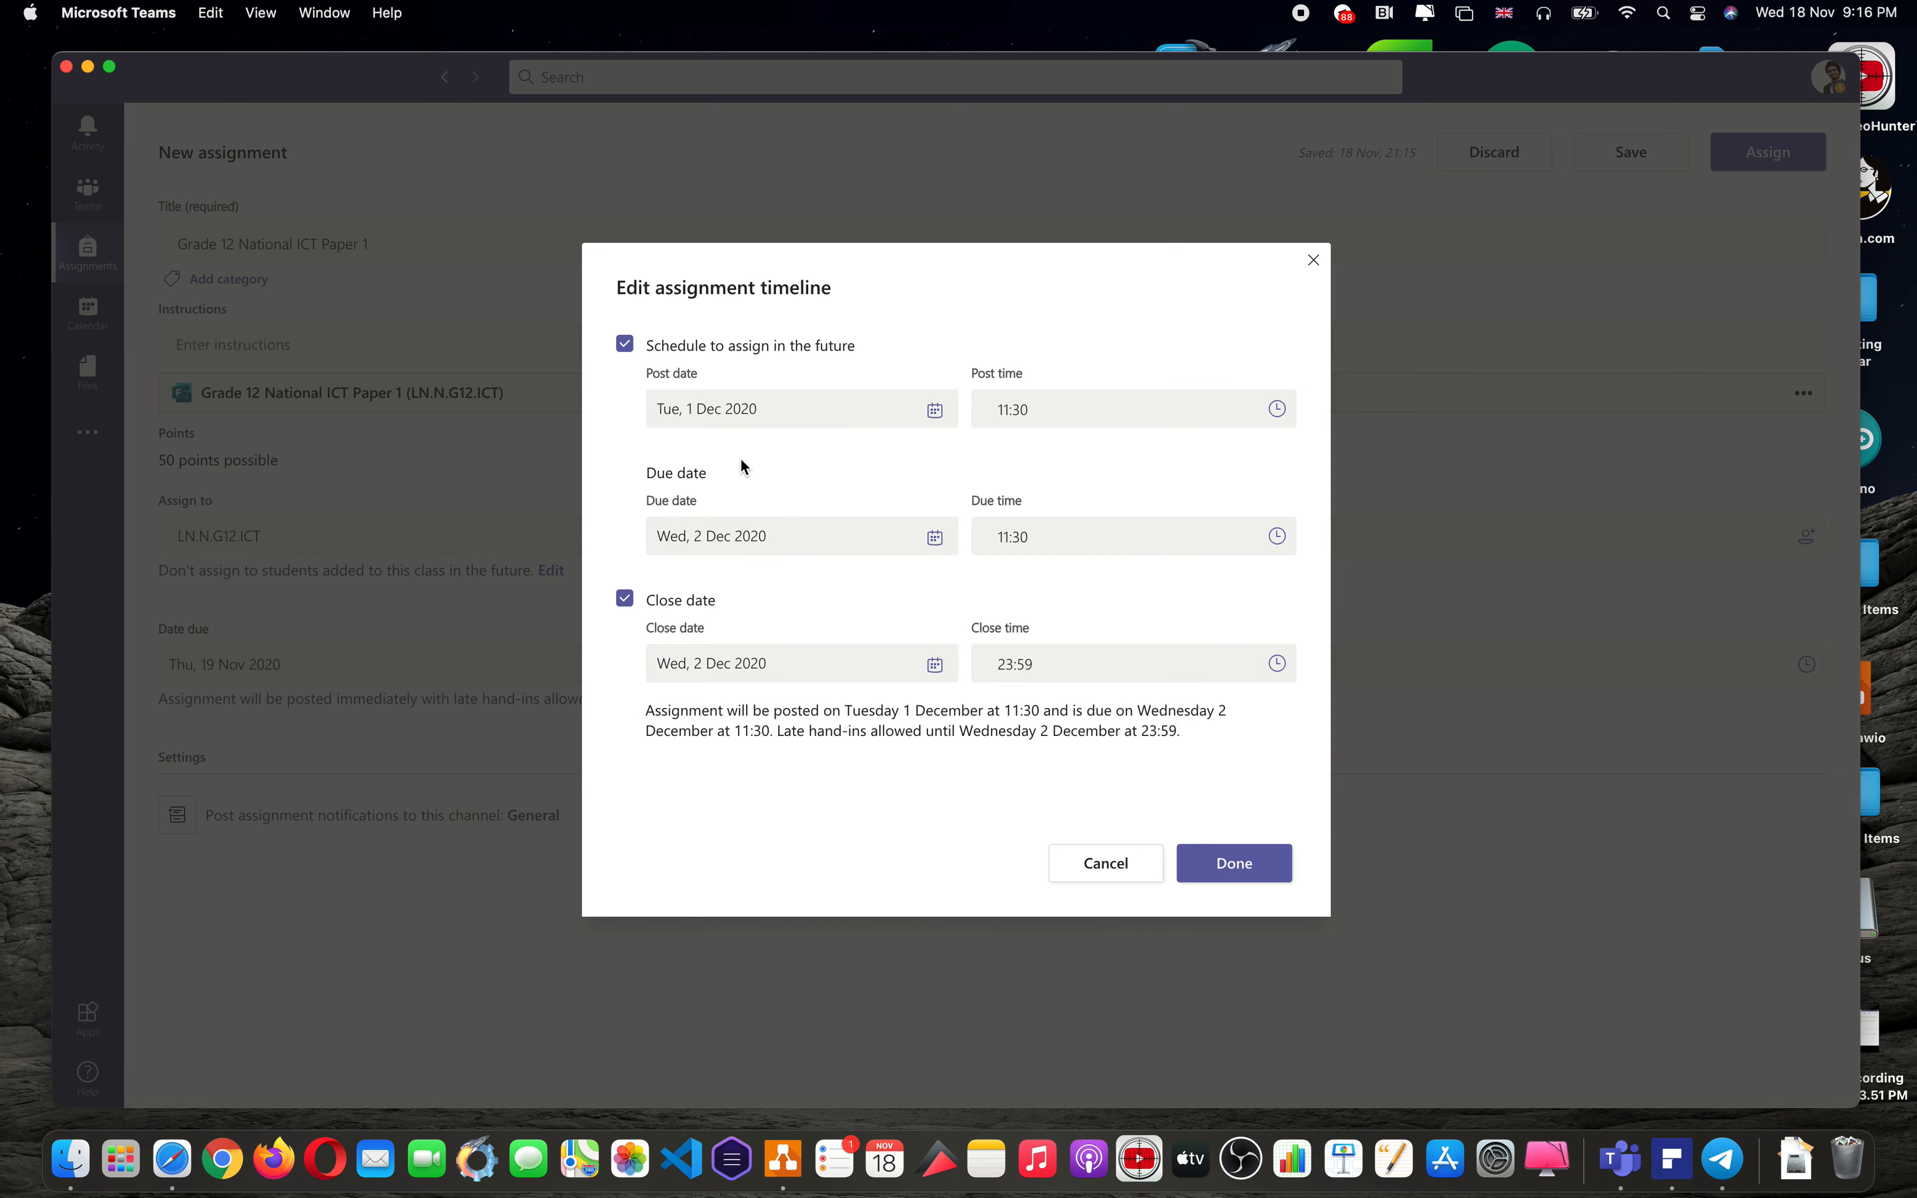
{"action": "left_click", "coordinate": [1277, 663]}
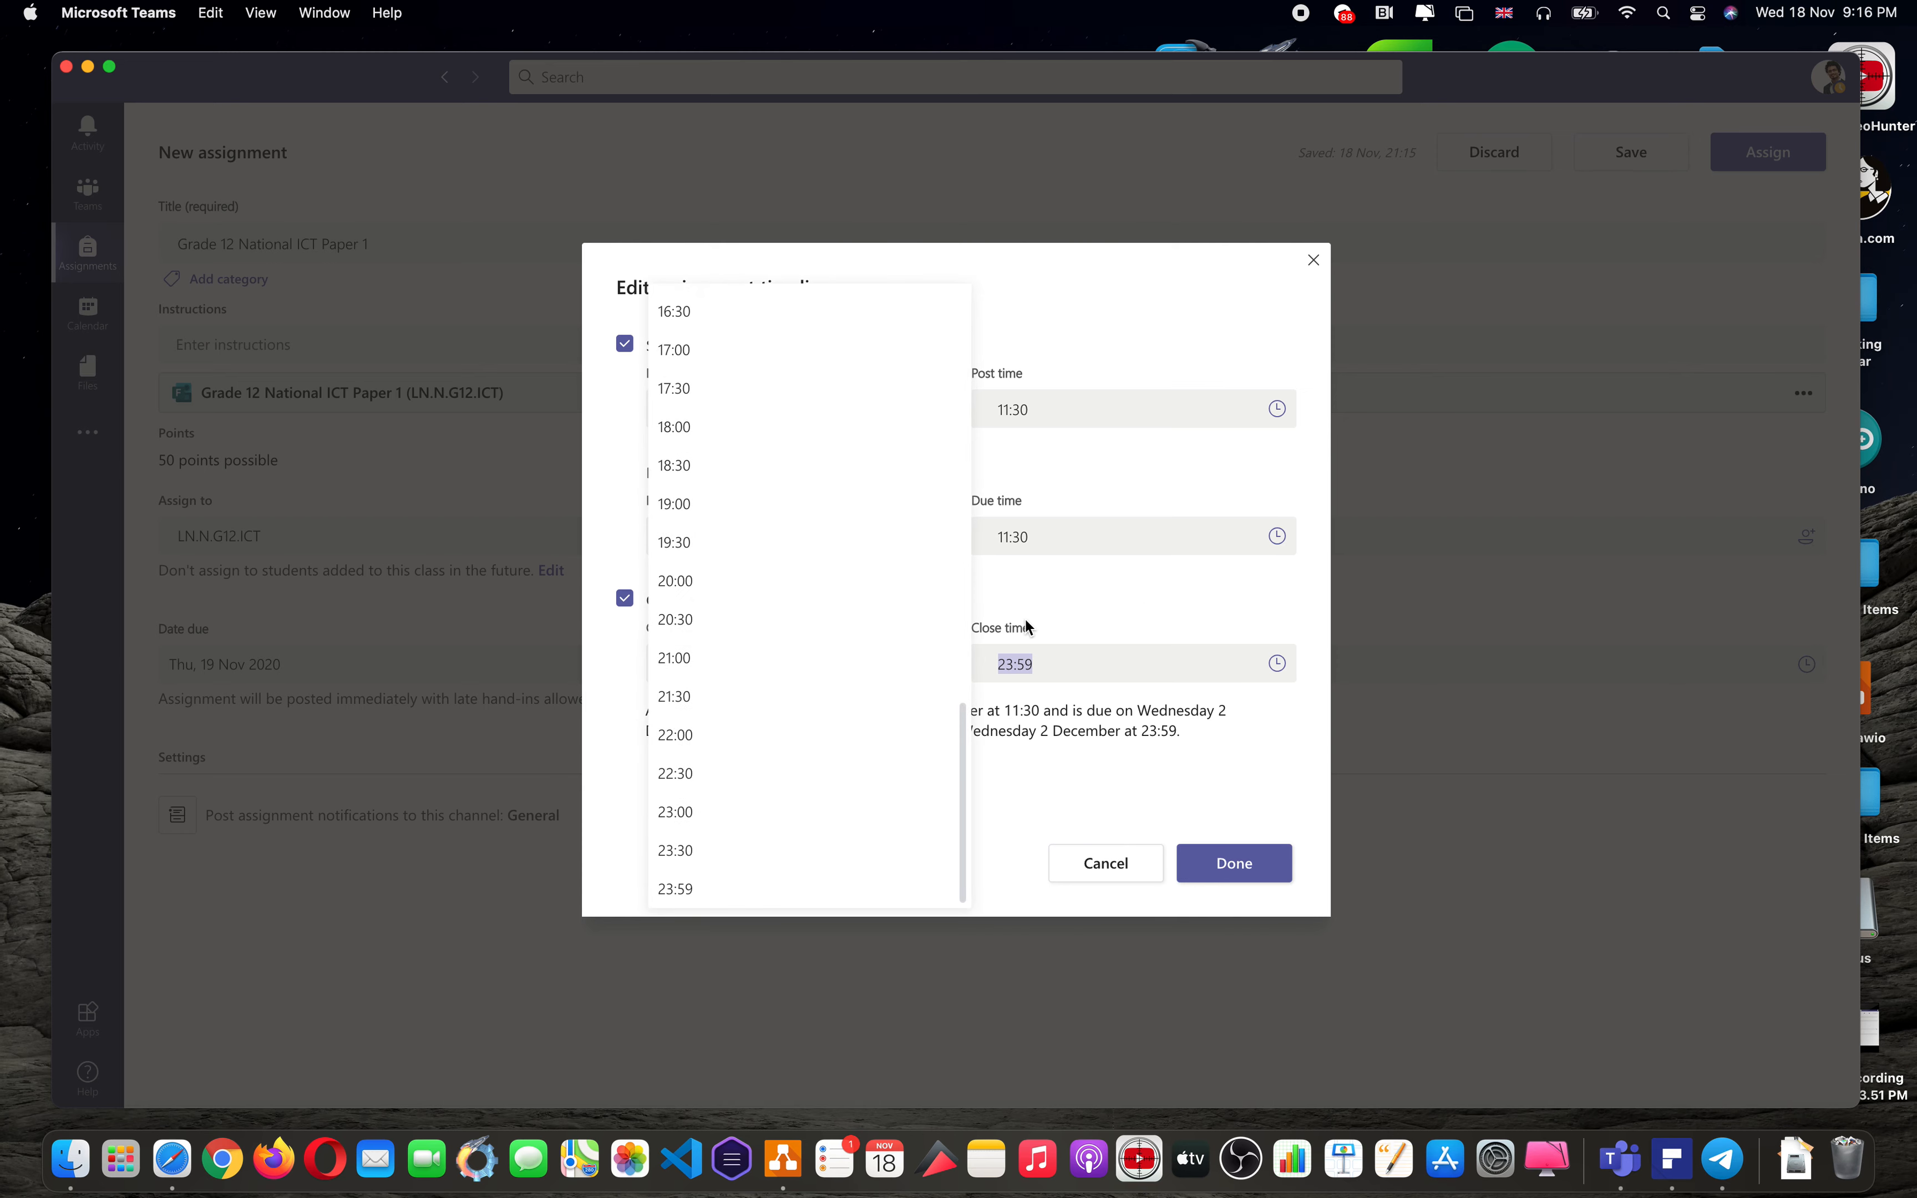
{"action": "scroll", "coordinate": [810, 526], "scroll_direction": "up", "scroll_amount": 7}
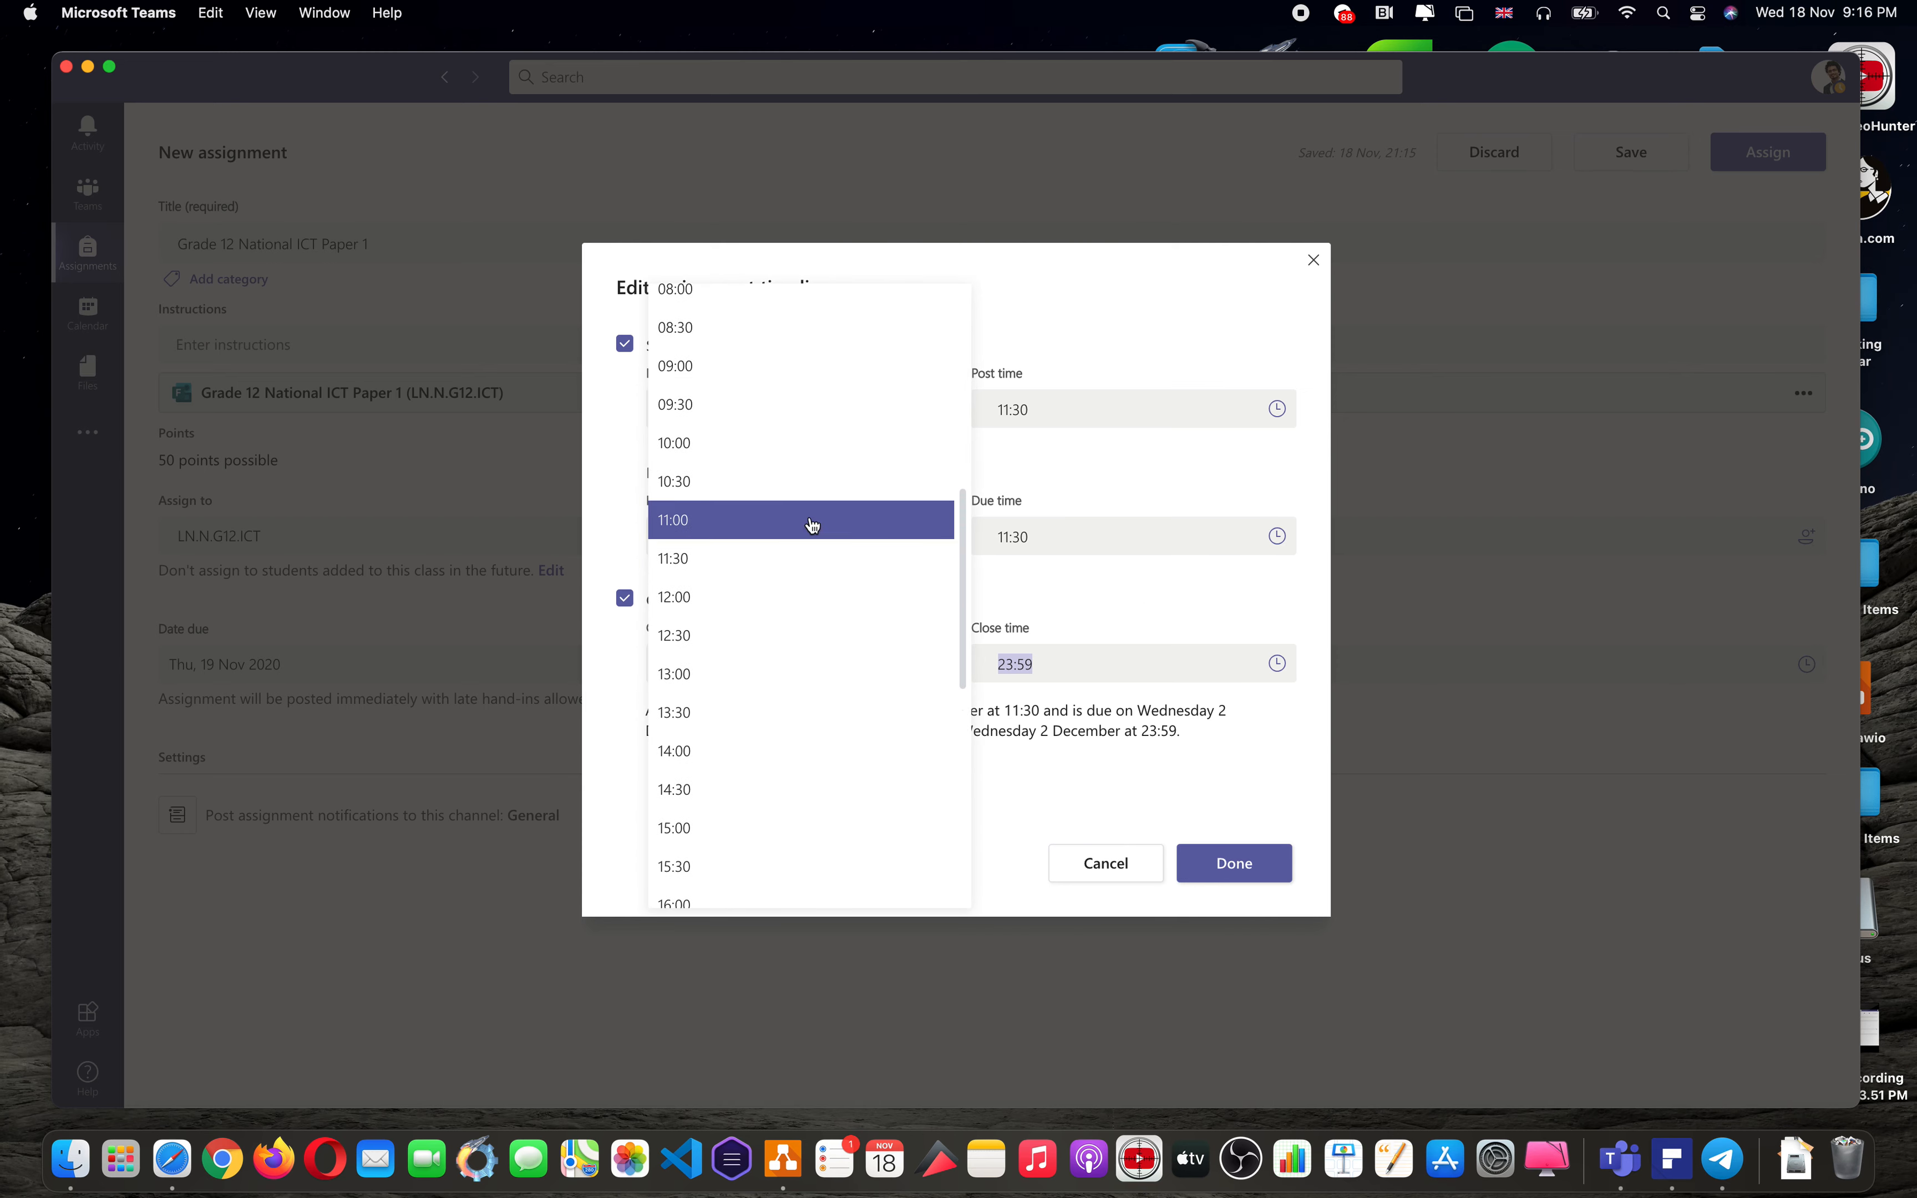
{"action": "left_click", "coordinate": [809, 517]}
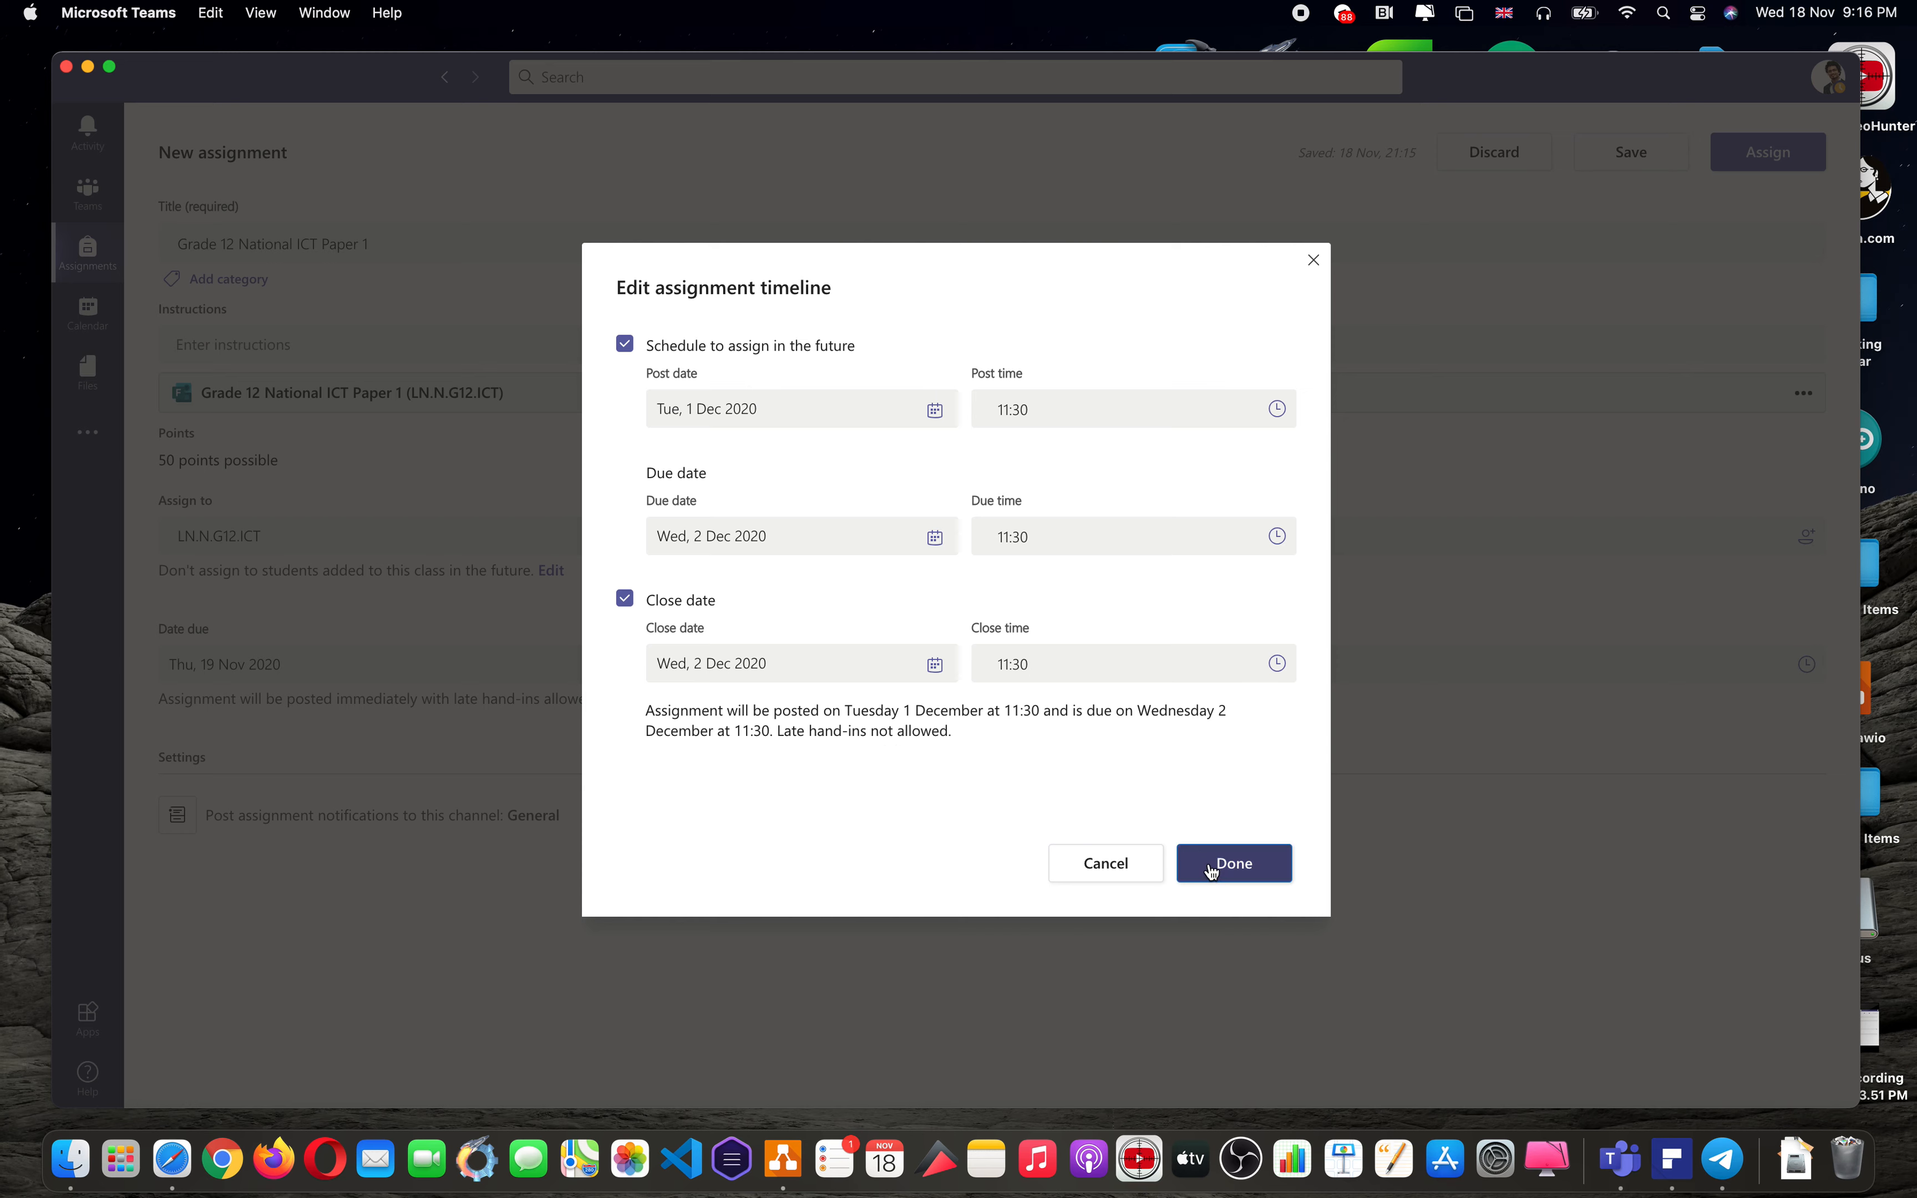
{"action": "left_click", "coordinate": [1232, 873]}
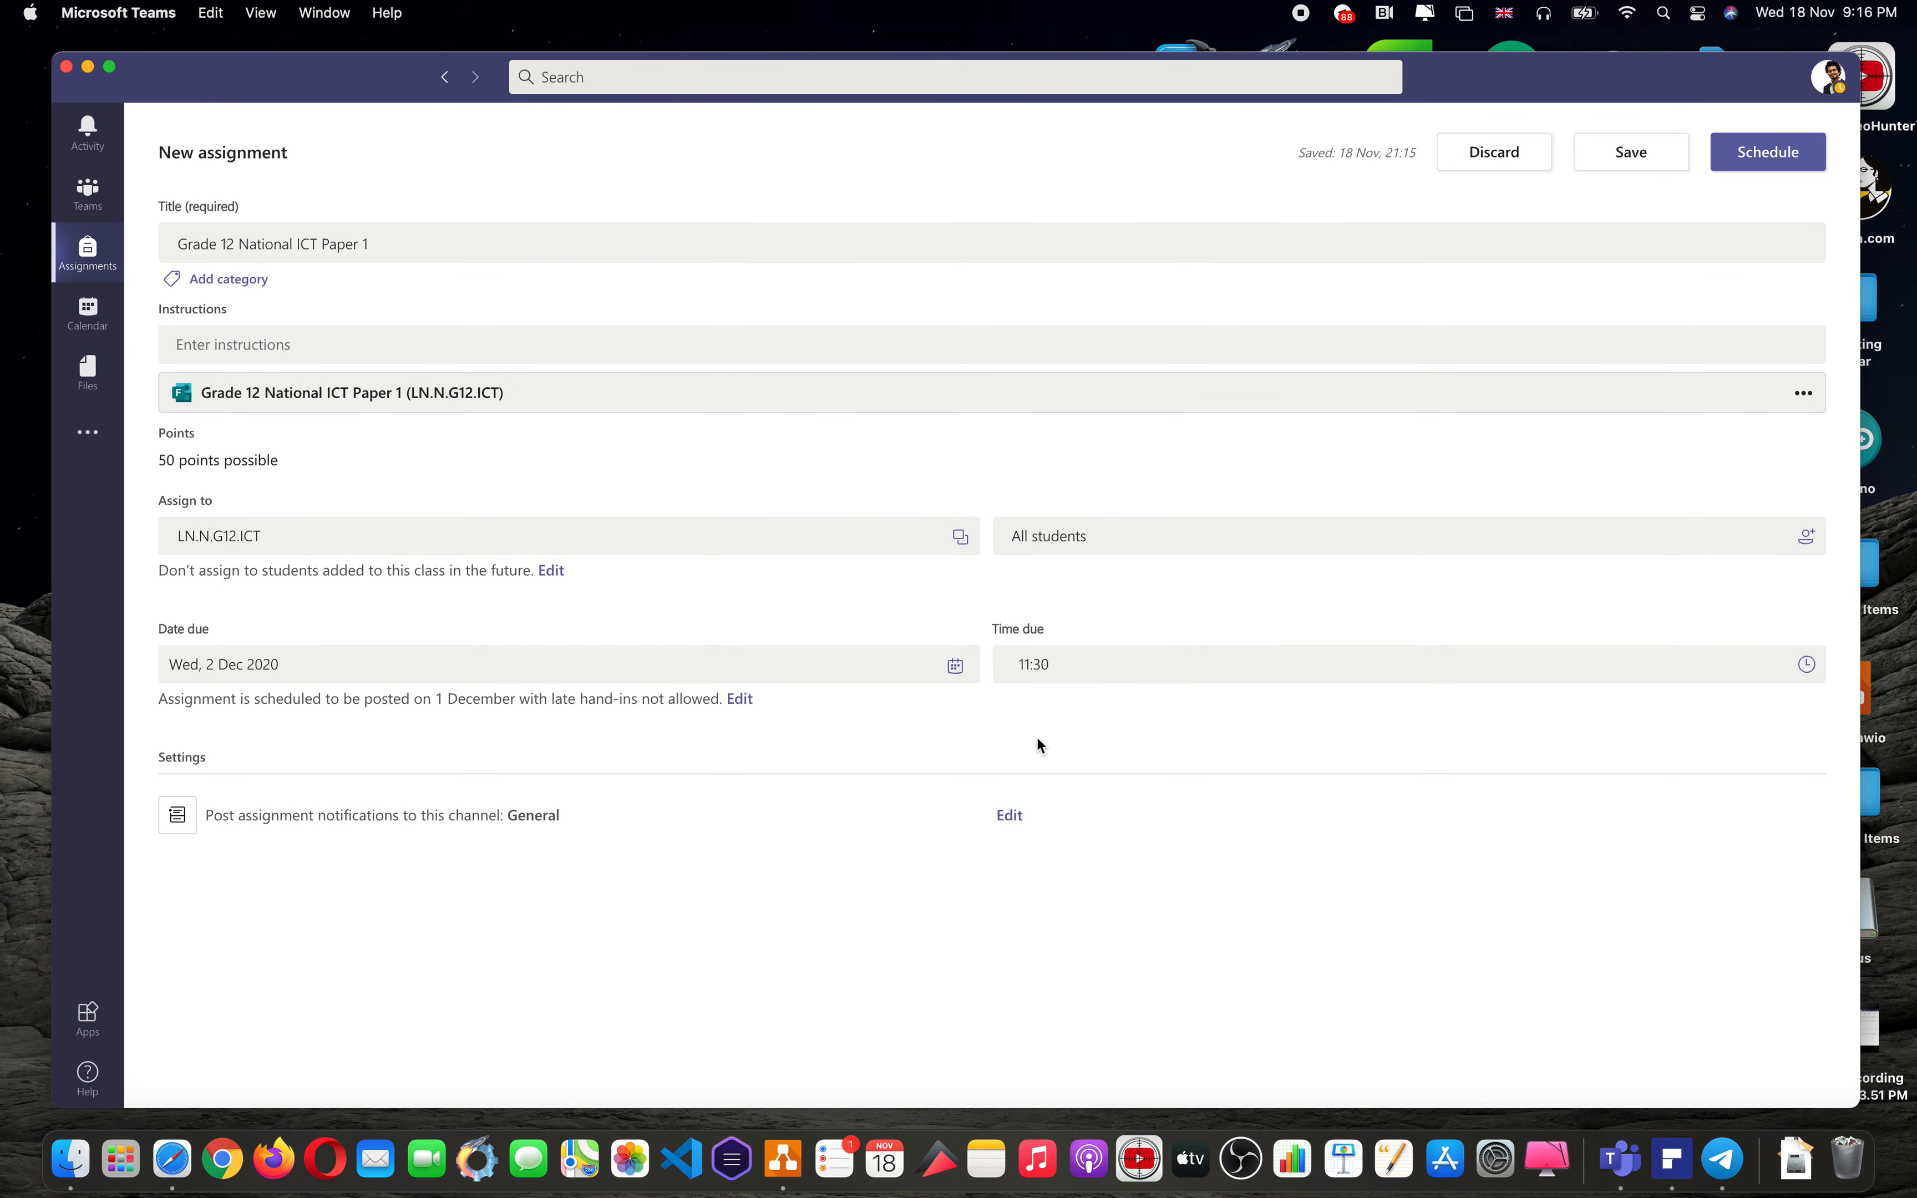
- Schedule the Grade 12 National ICT Paper 1 assignment and check its entry in the assignments list
{"action": "left_click", "coordinate": [1775, 155]}
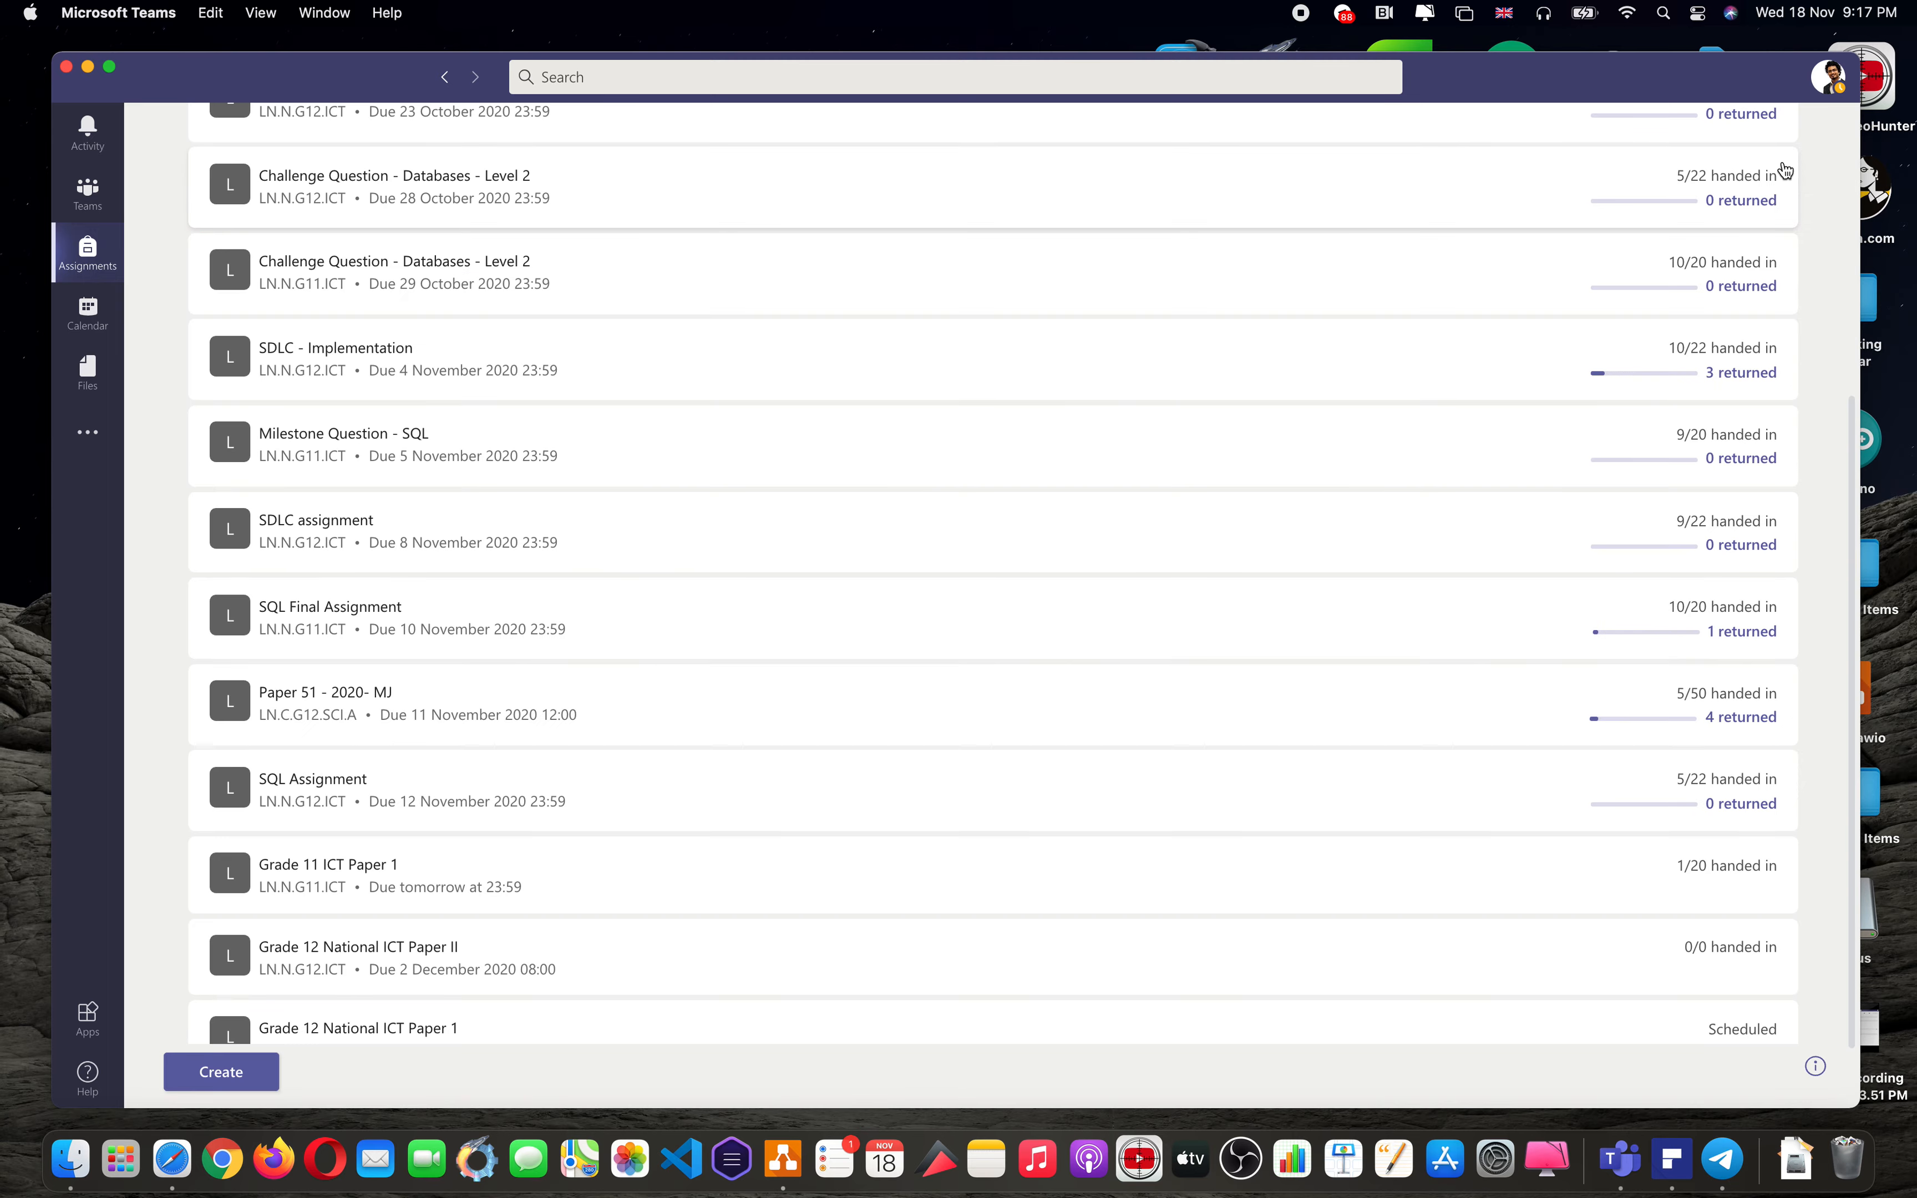
{"action": "scroll", "coordinate": [927, 941], "scroll_direction": "down", "scroll_amount": 3}
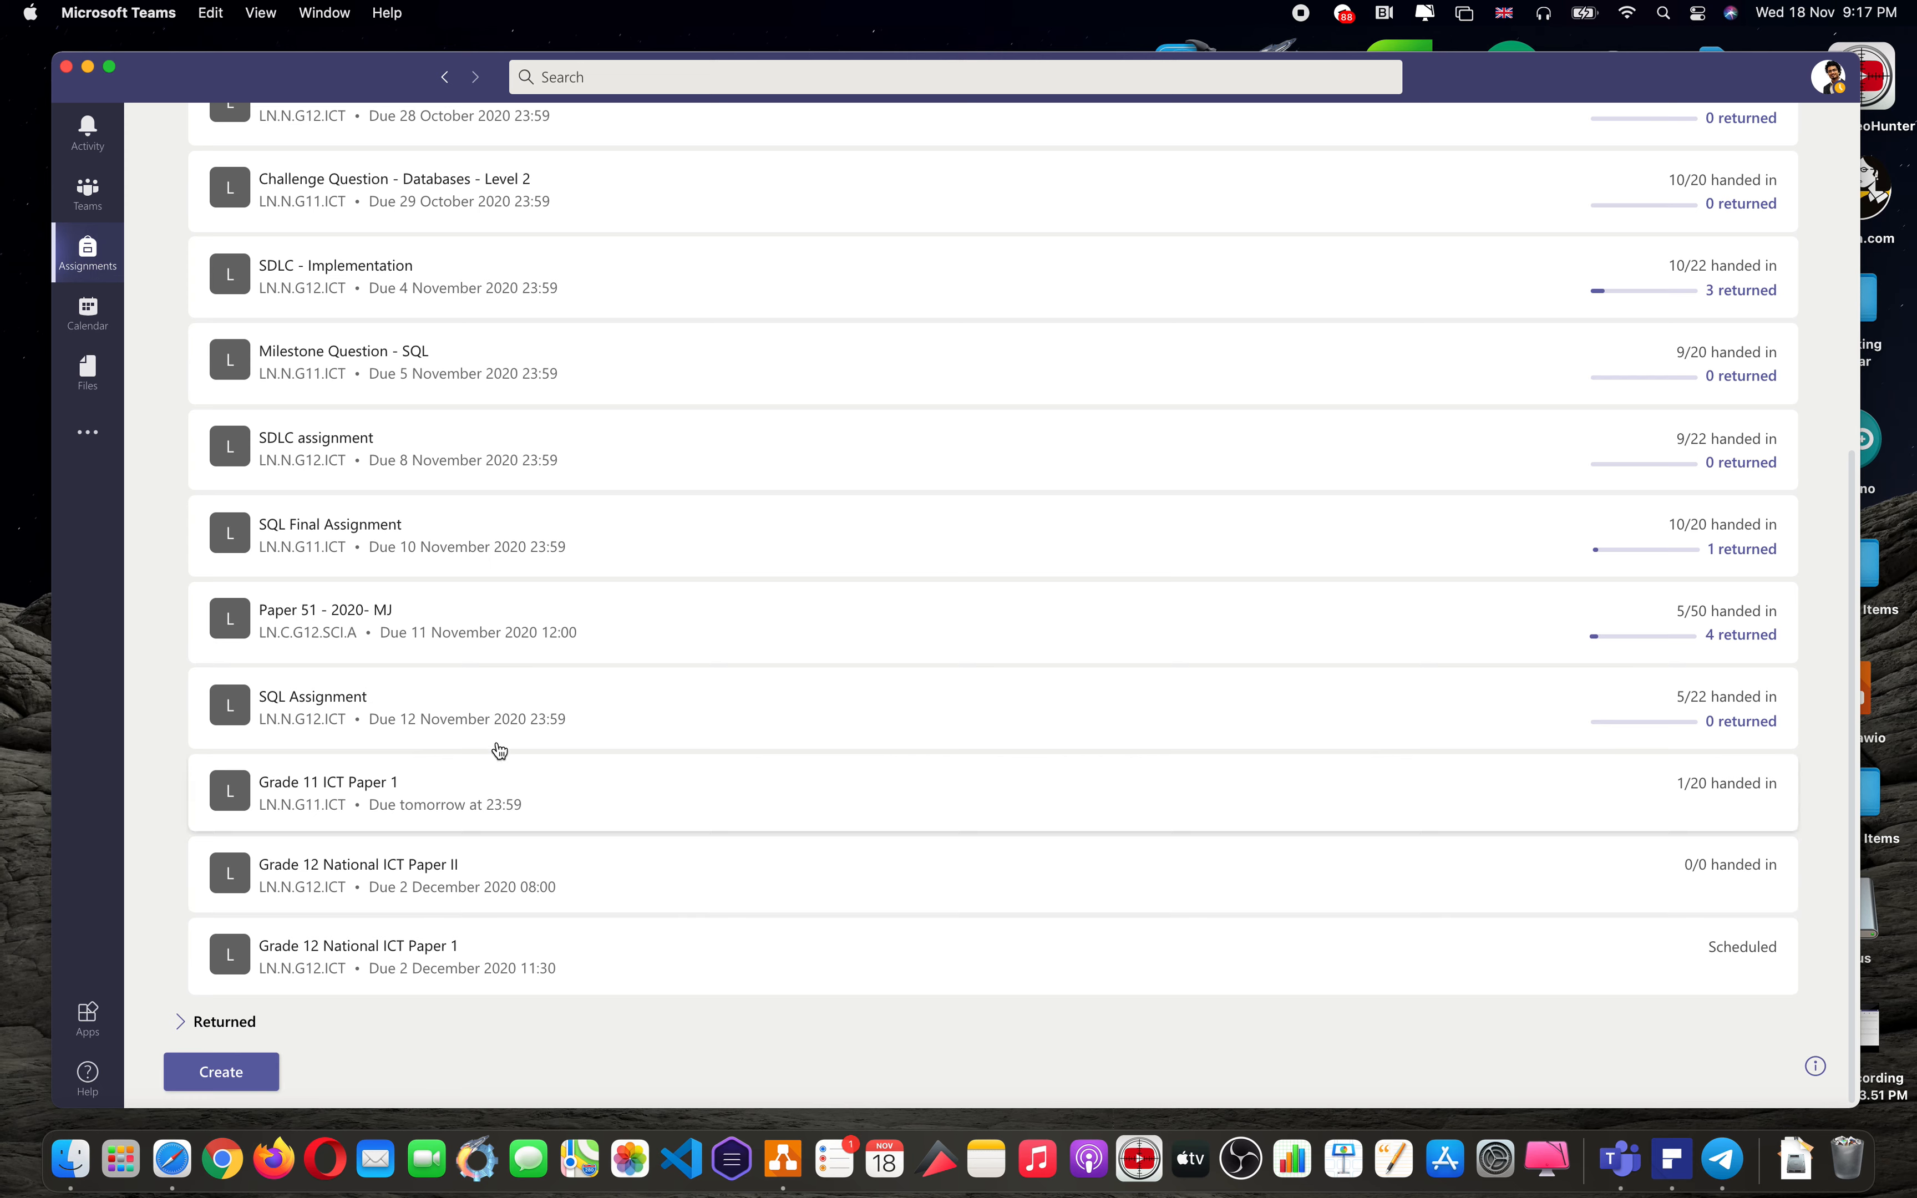
{"action": "scroll", "coordinate": [511, 716], "scroll_direction": "up", "scroll_amount": 2}
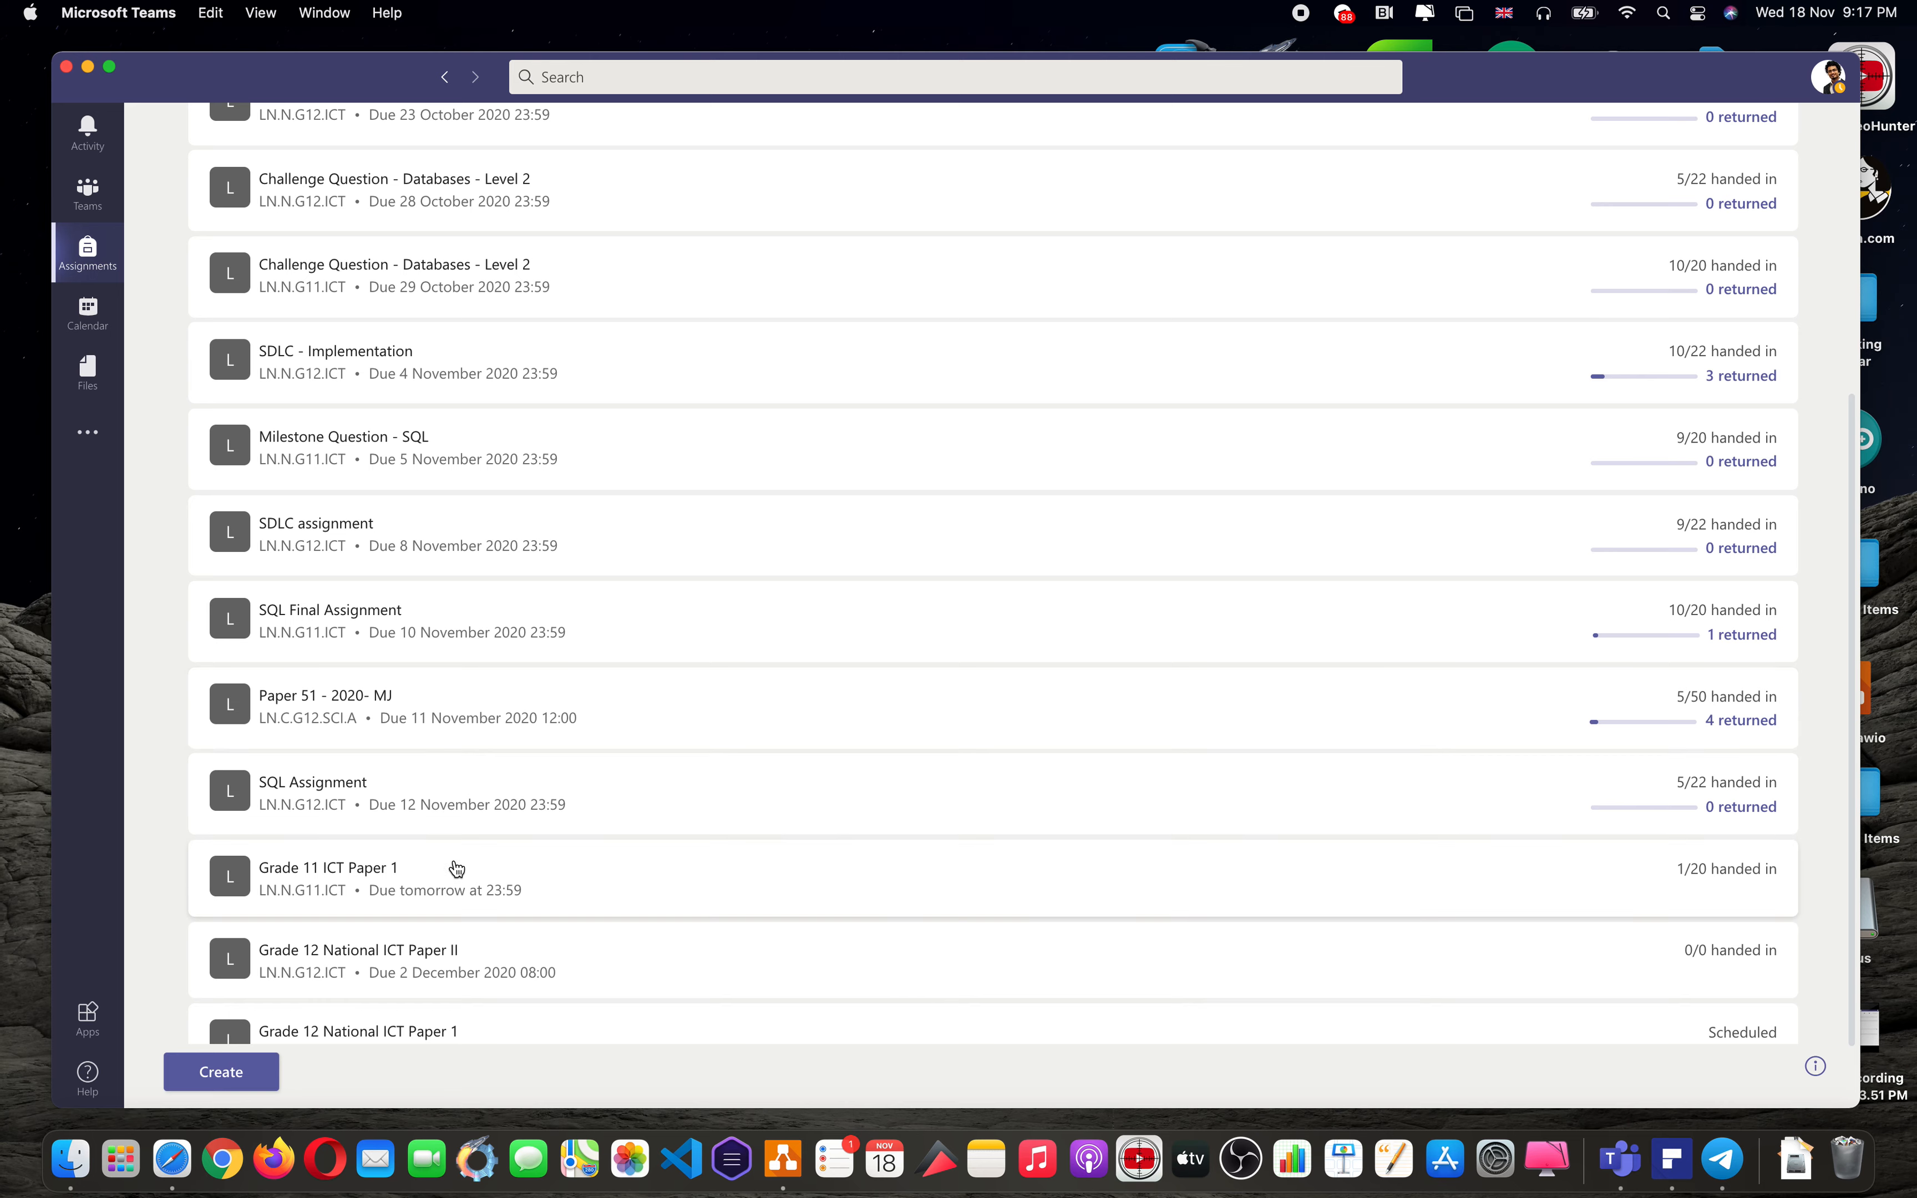
{"action": "scroll", "coordinate": [479, 860], "scroll_direction": "up", "scroll_amount": 1}
{"action": "scroll", "coordinate": [481, 858], "scroll_direction": "down", "scroll_amount": 3}
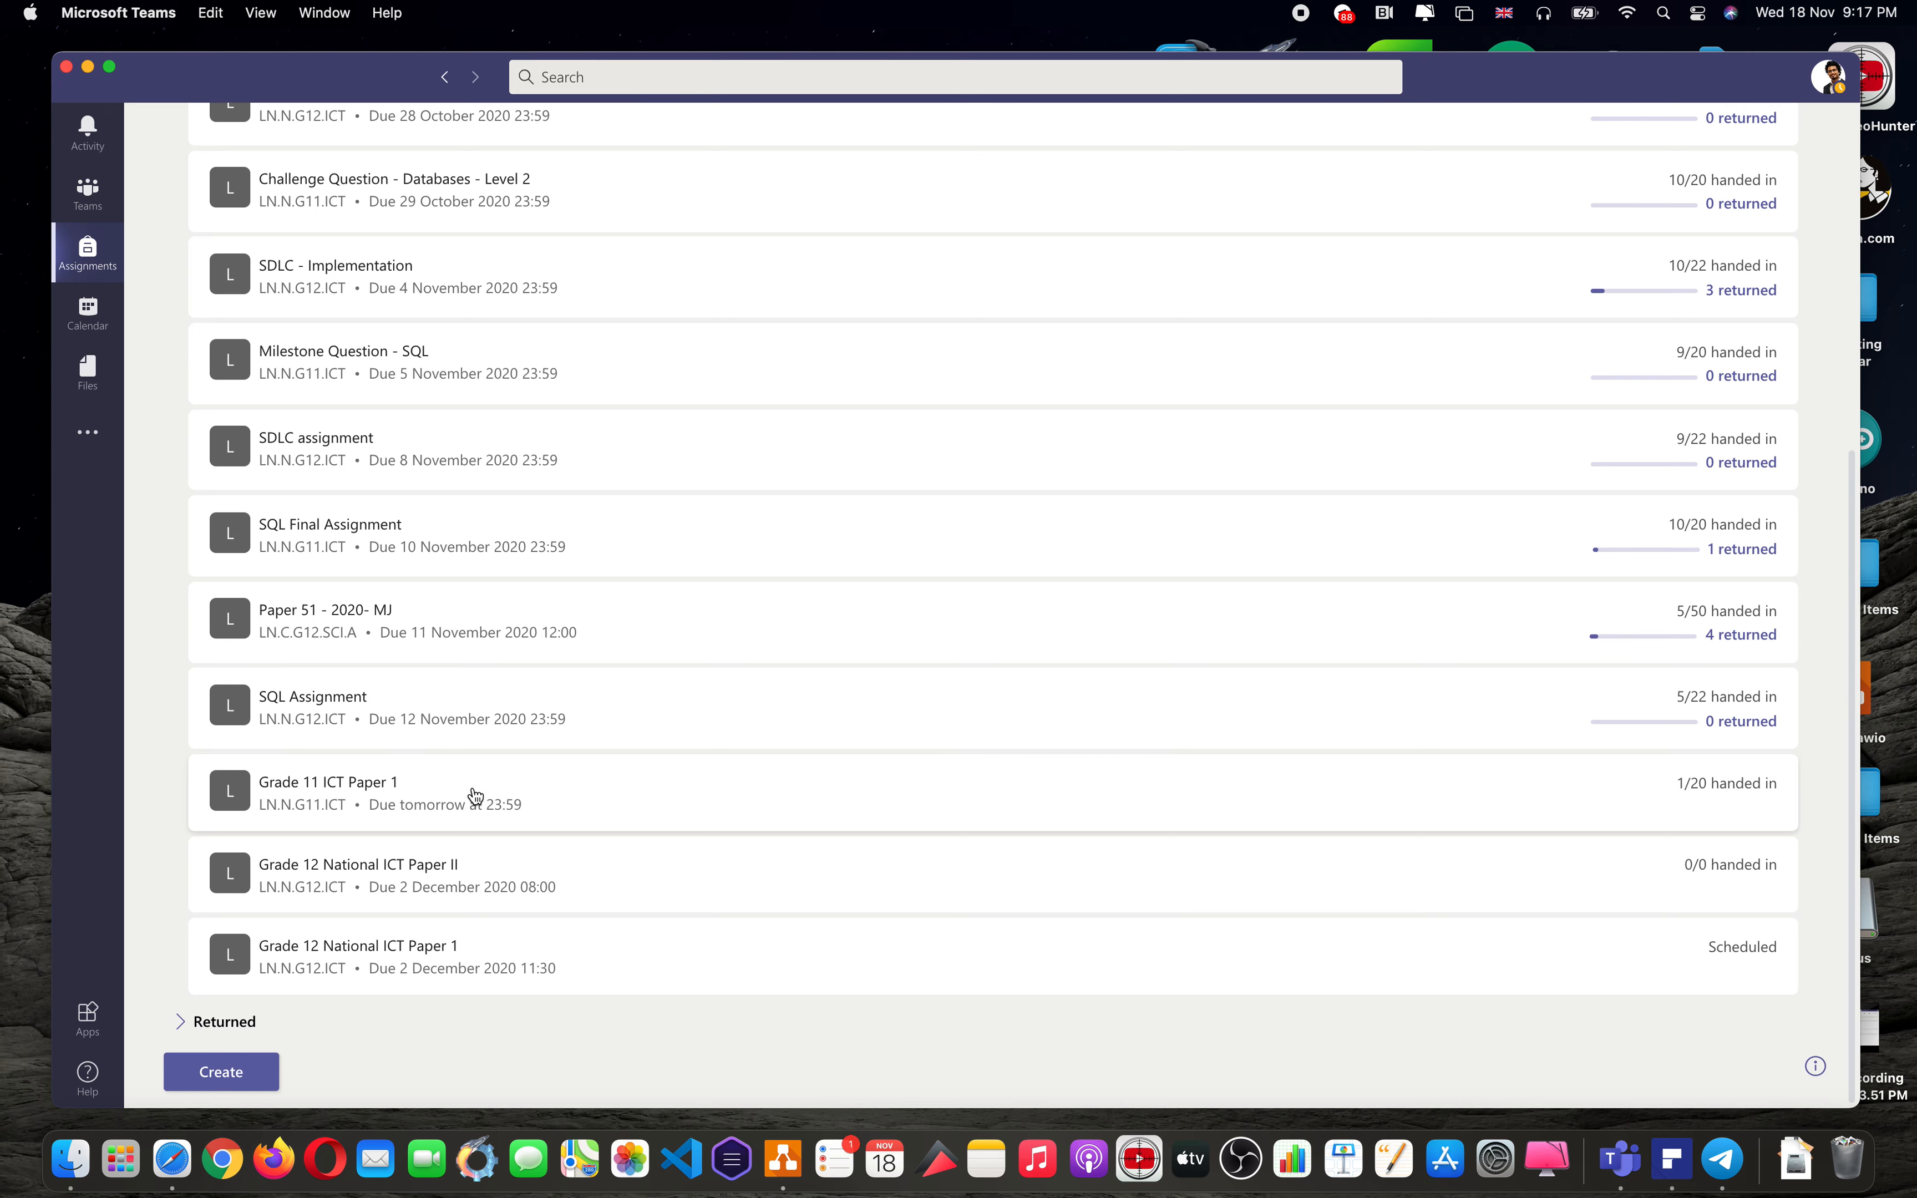
- Check the students' hand-in statuses for Grade 11 ICT Paper 1 and open the handed-in submission
{"action": "left_click", "coordinate": [544, 795]}
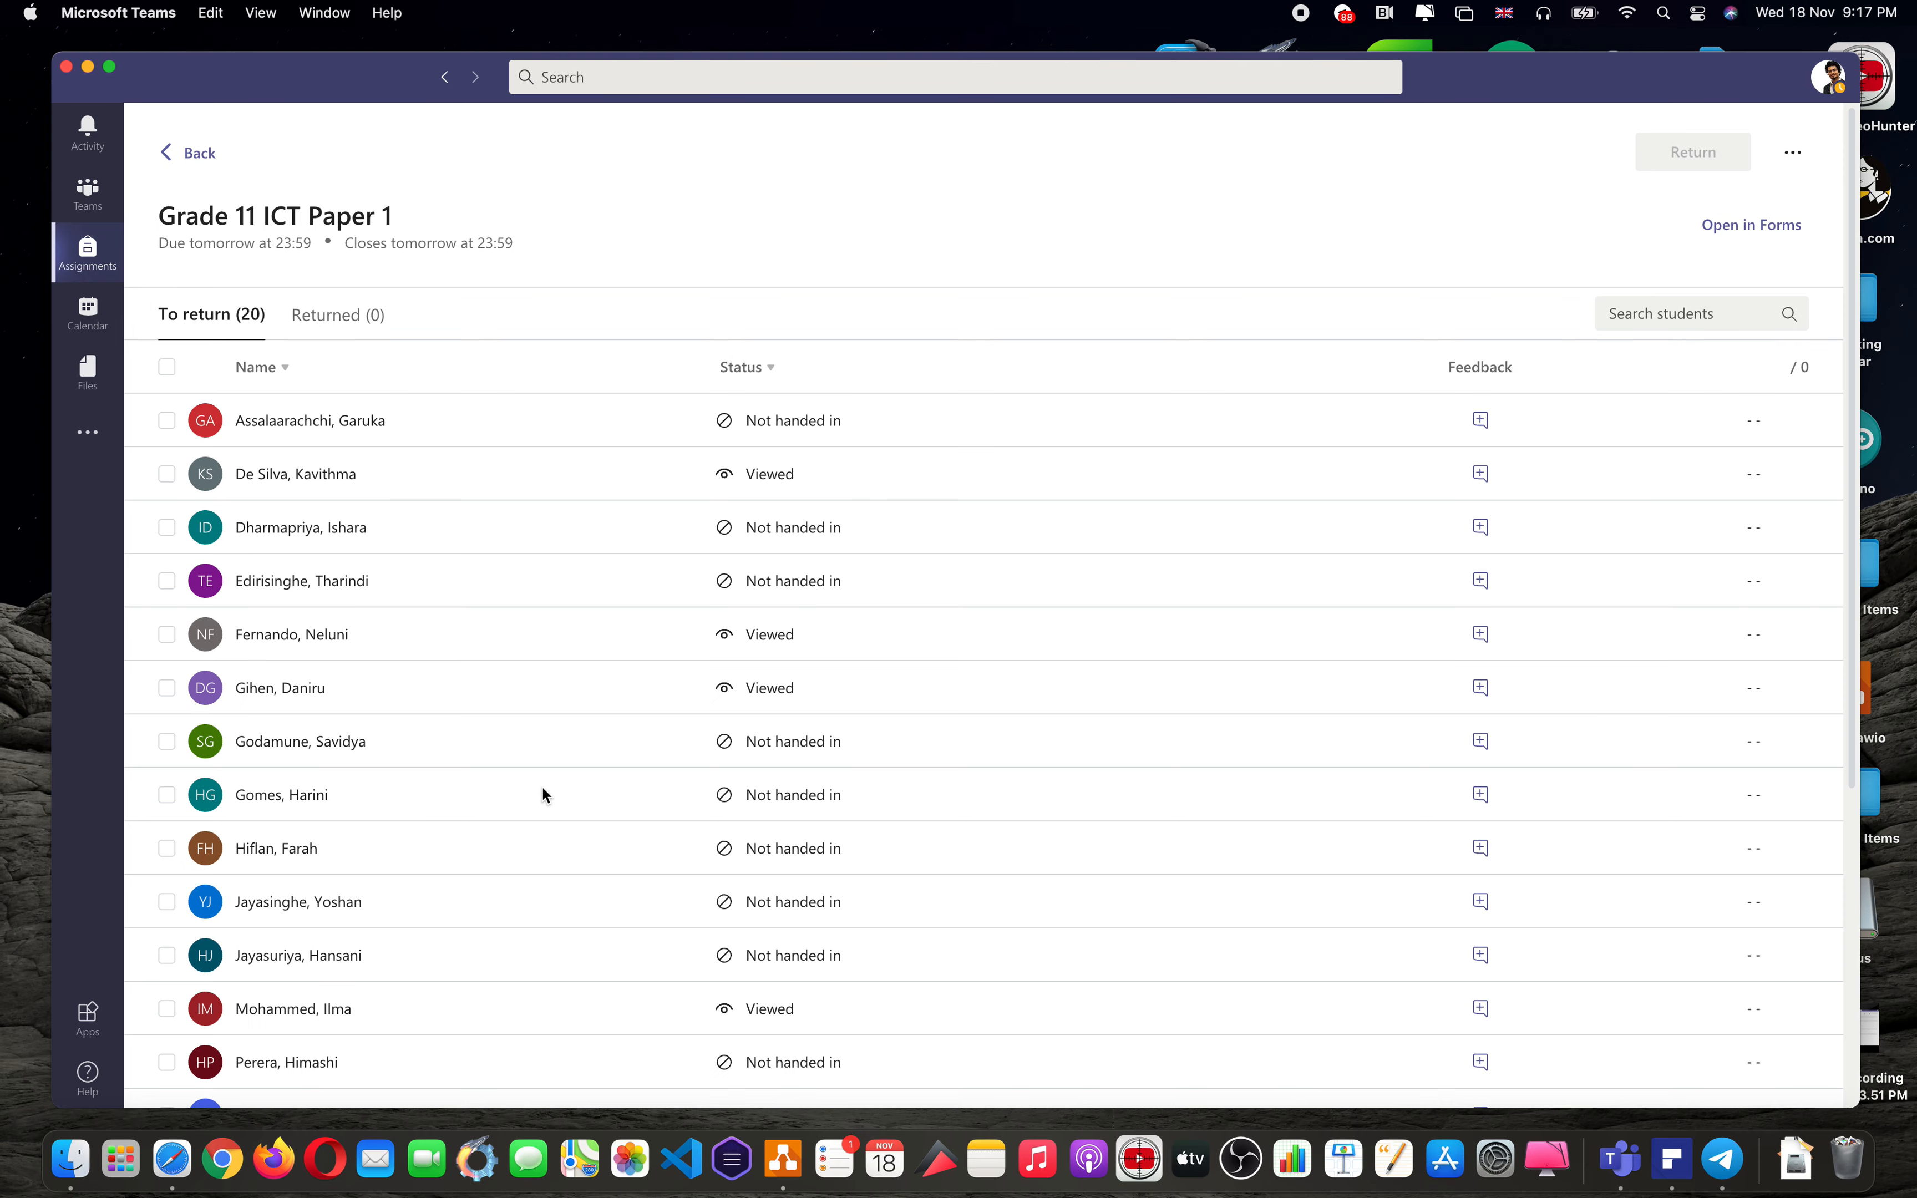
{"action": "scroll", "coordinate": [564, 652], "scroll_direction": "down", "scroll_amount": 6}
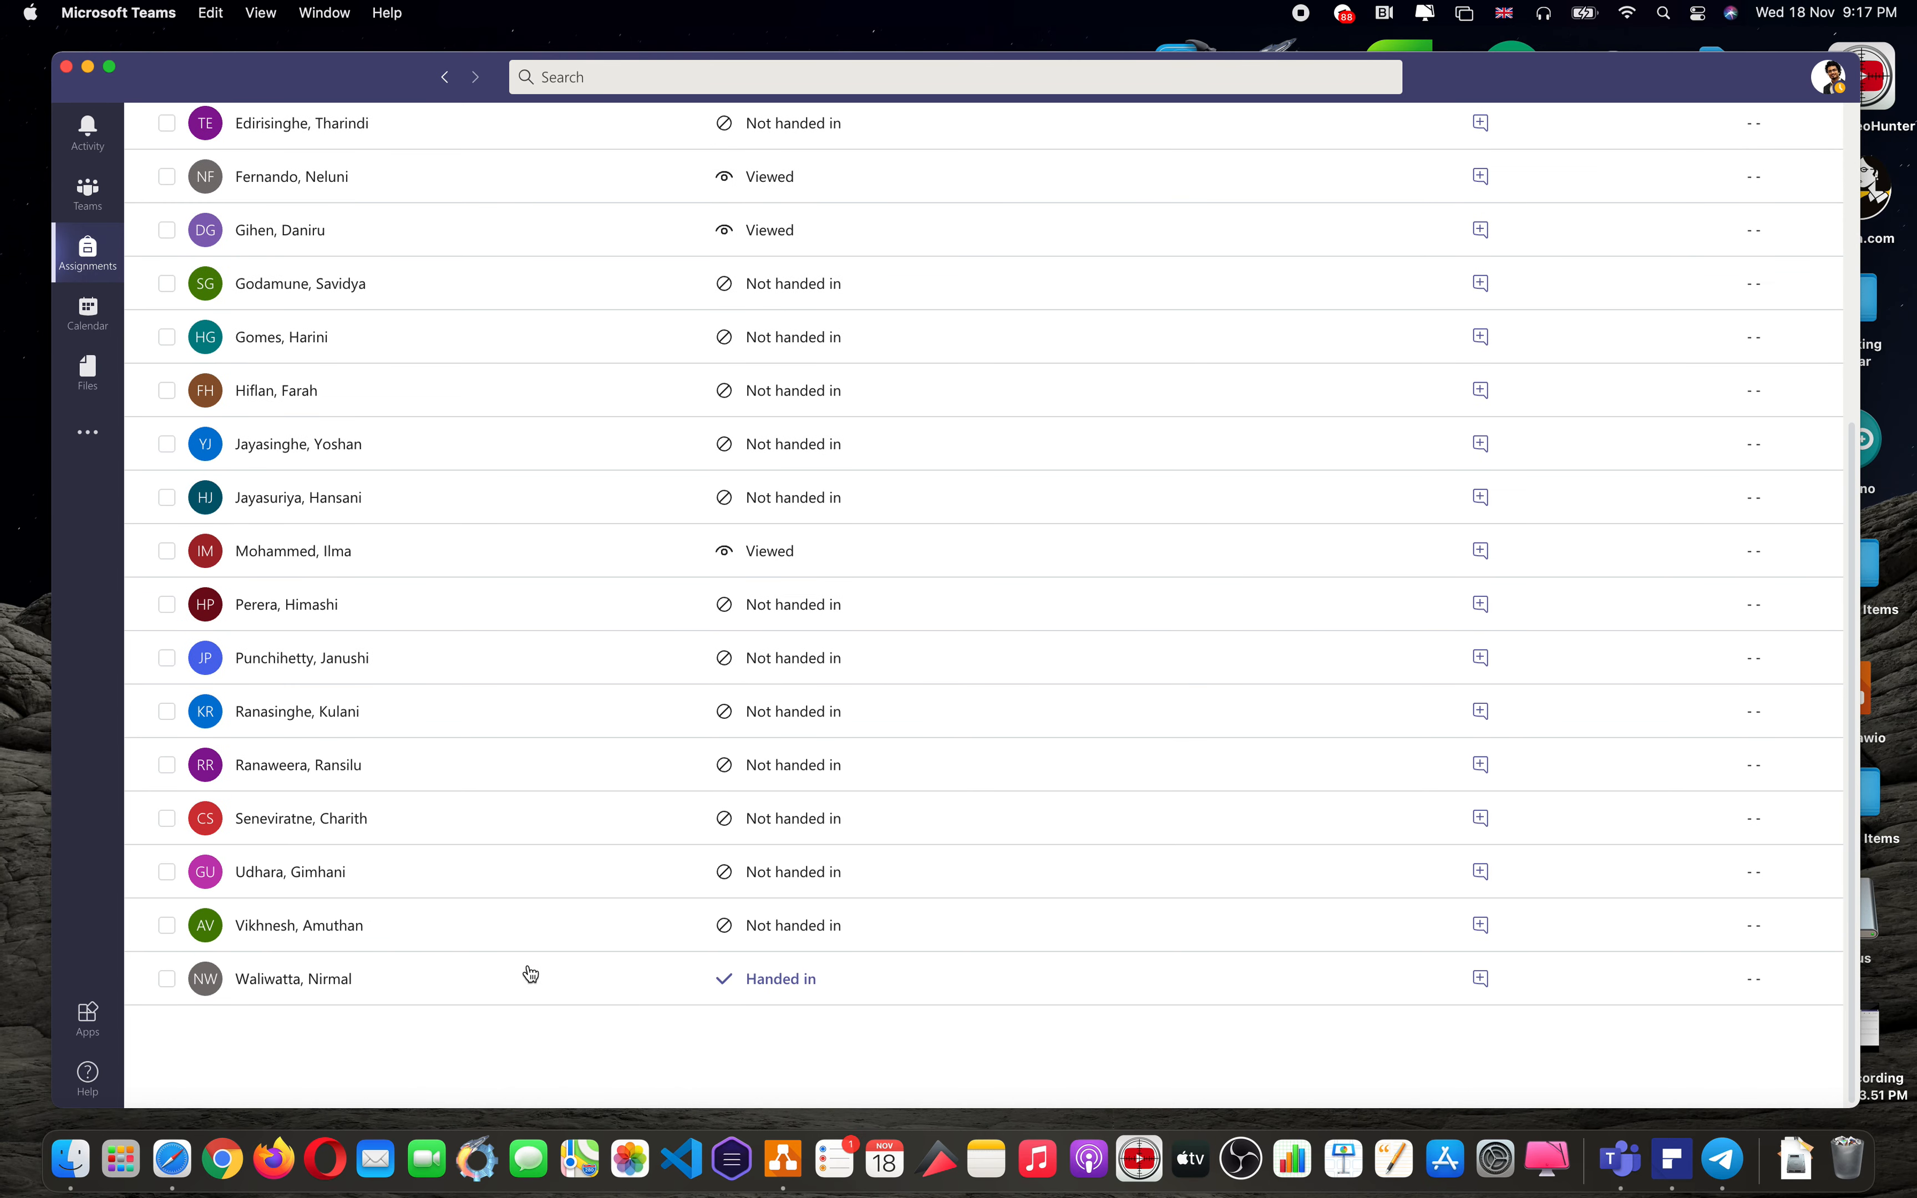
{"action": "scroll", "coordinate": [496, 971], "scroll_direction": "up", "scroll_amount": 6}
{"action": "scroll", "coordinate": [496, 970], "scroll_direction": "down", "scroll_amount": 6}
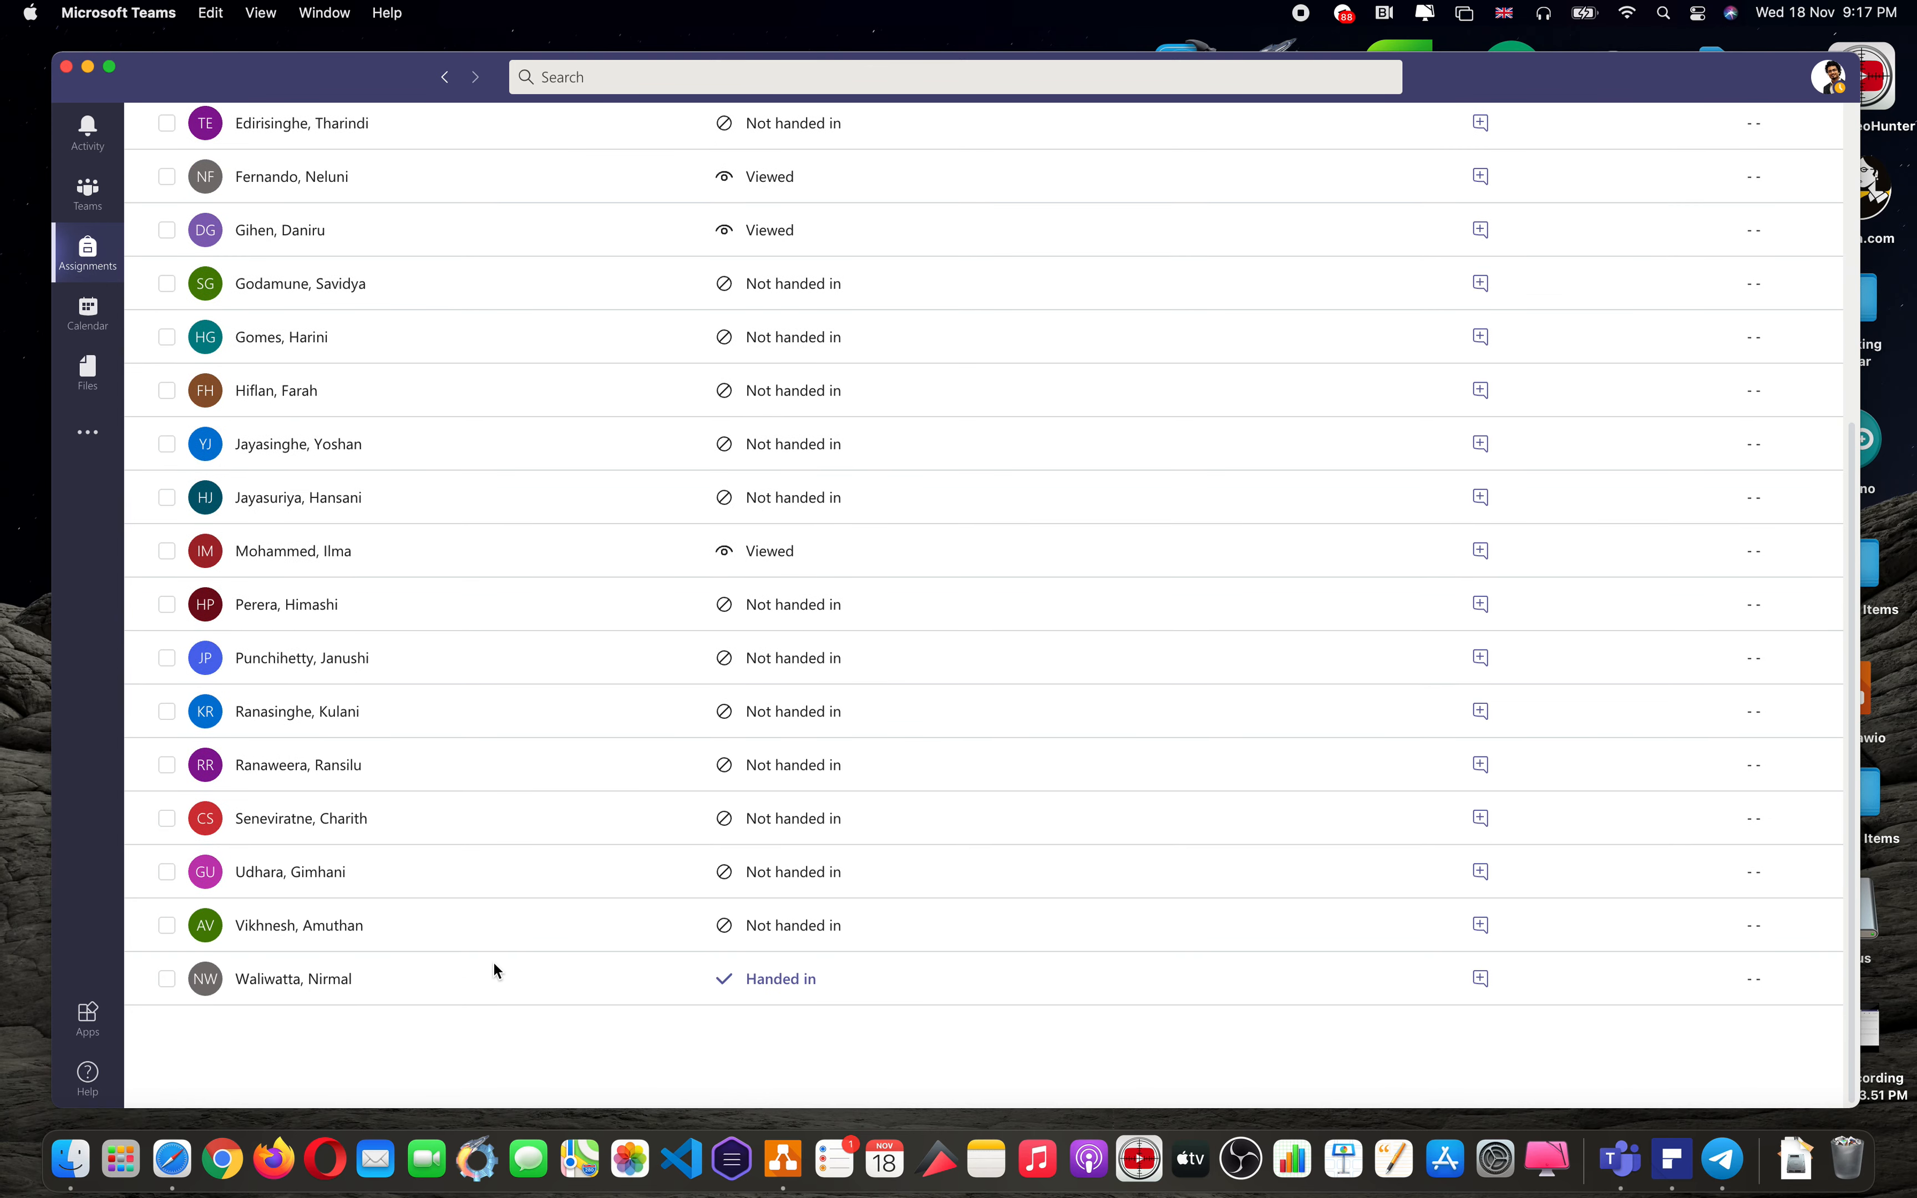
{"action": "left_click", "coordinate": [373, 976]}
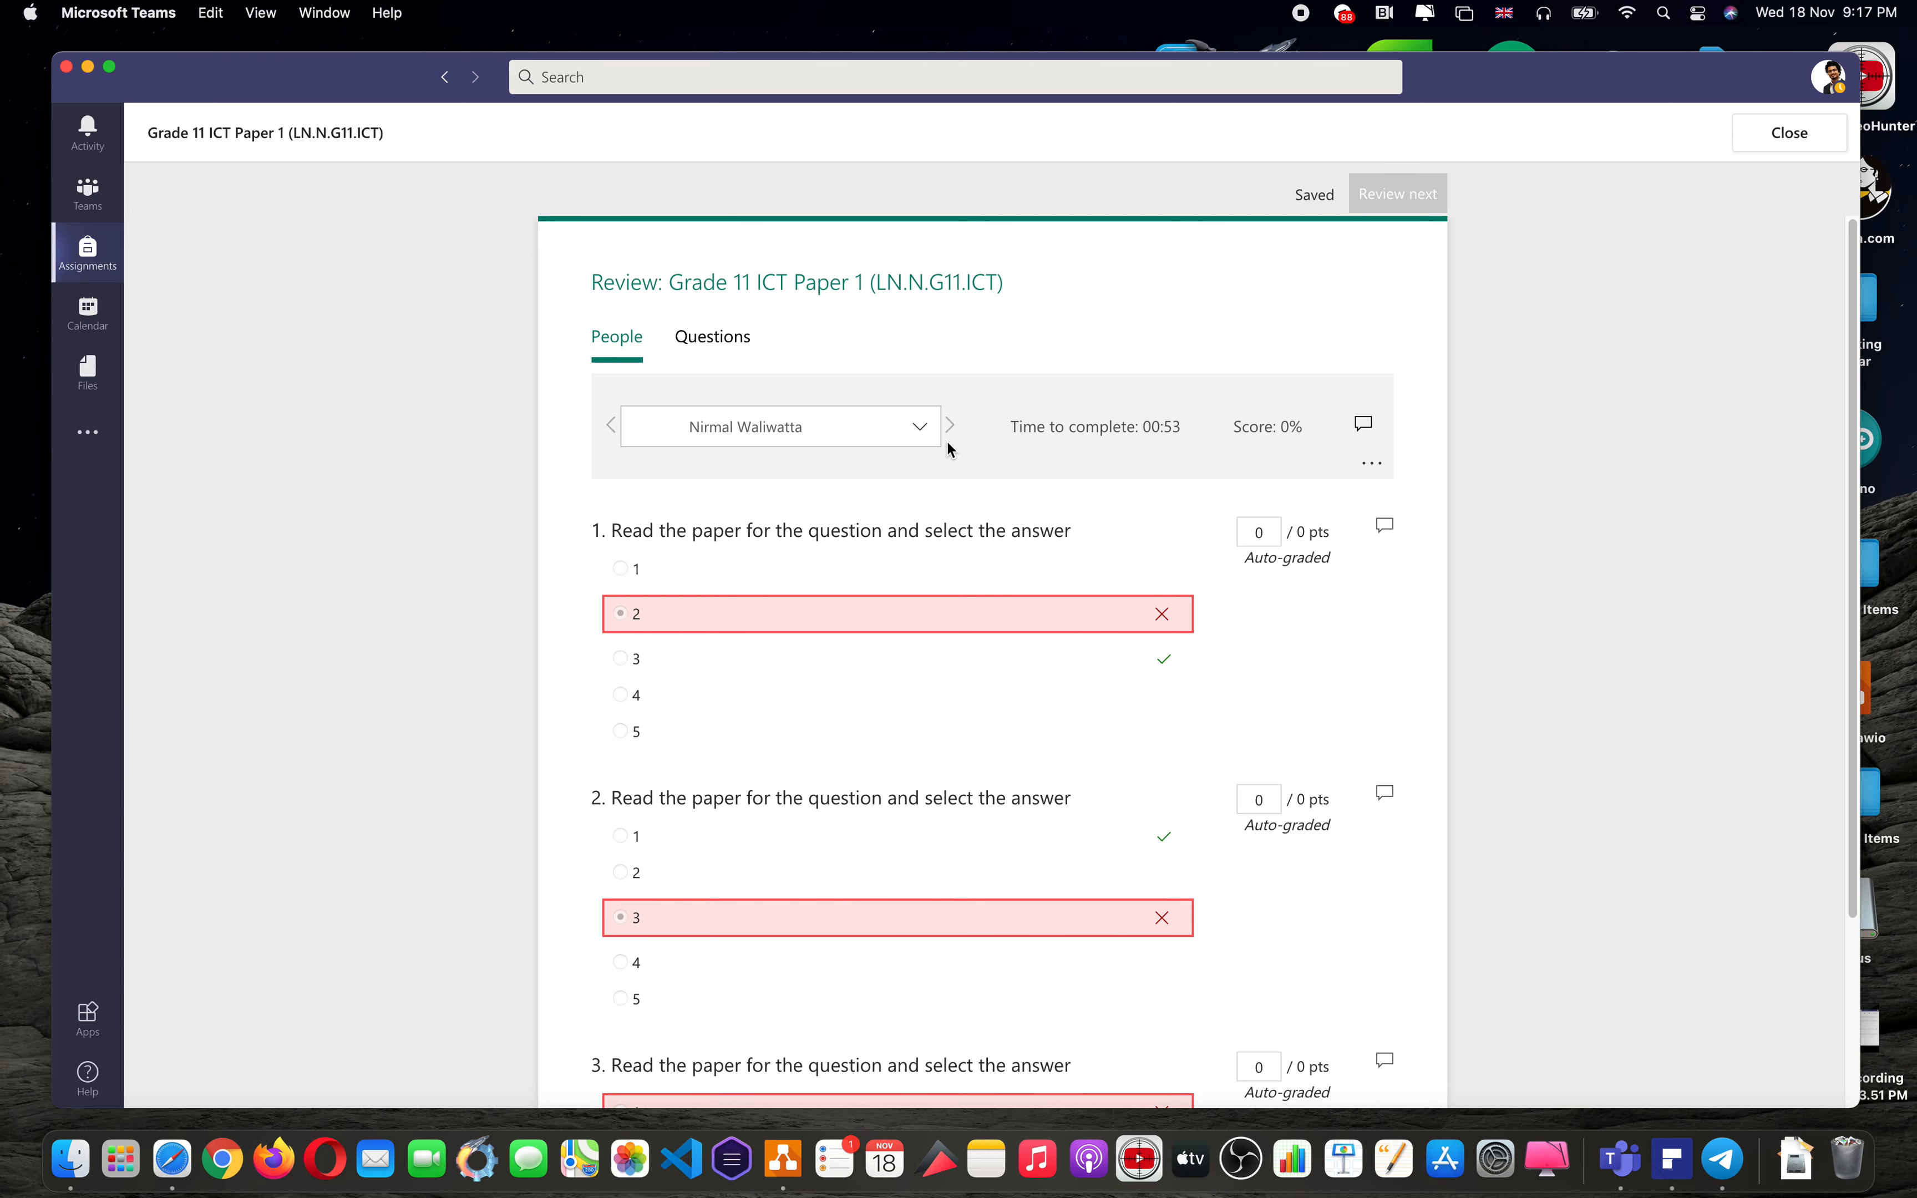
- Review the submission's completion time, score, question points, and chosen versus correct answers for the three questions
{"action": "scroll", "coordinate": [943, 541], "scroll_direction": "down", "scroll_amount": 3}
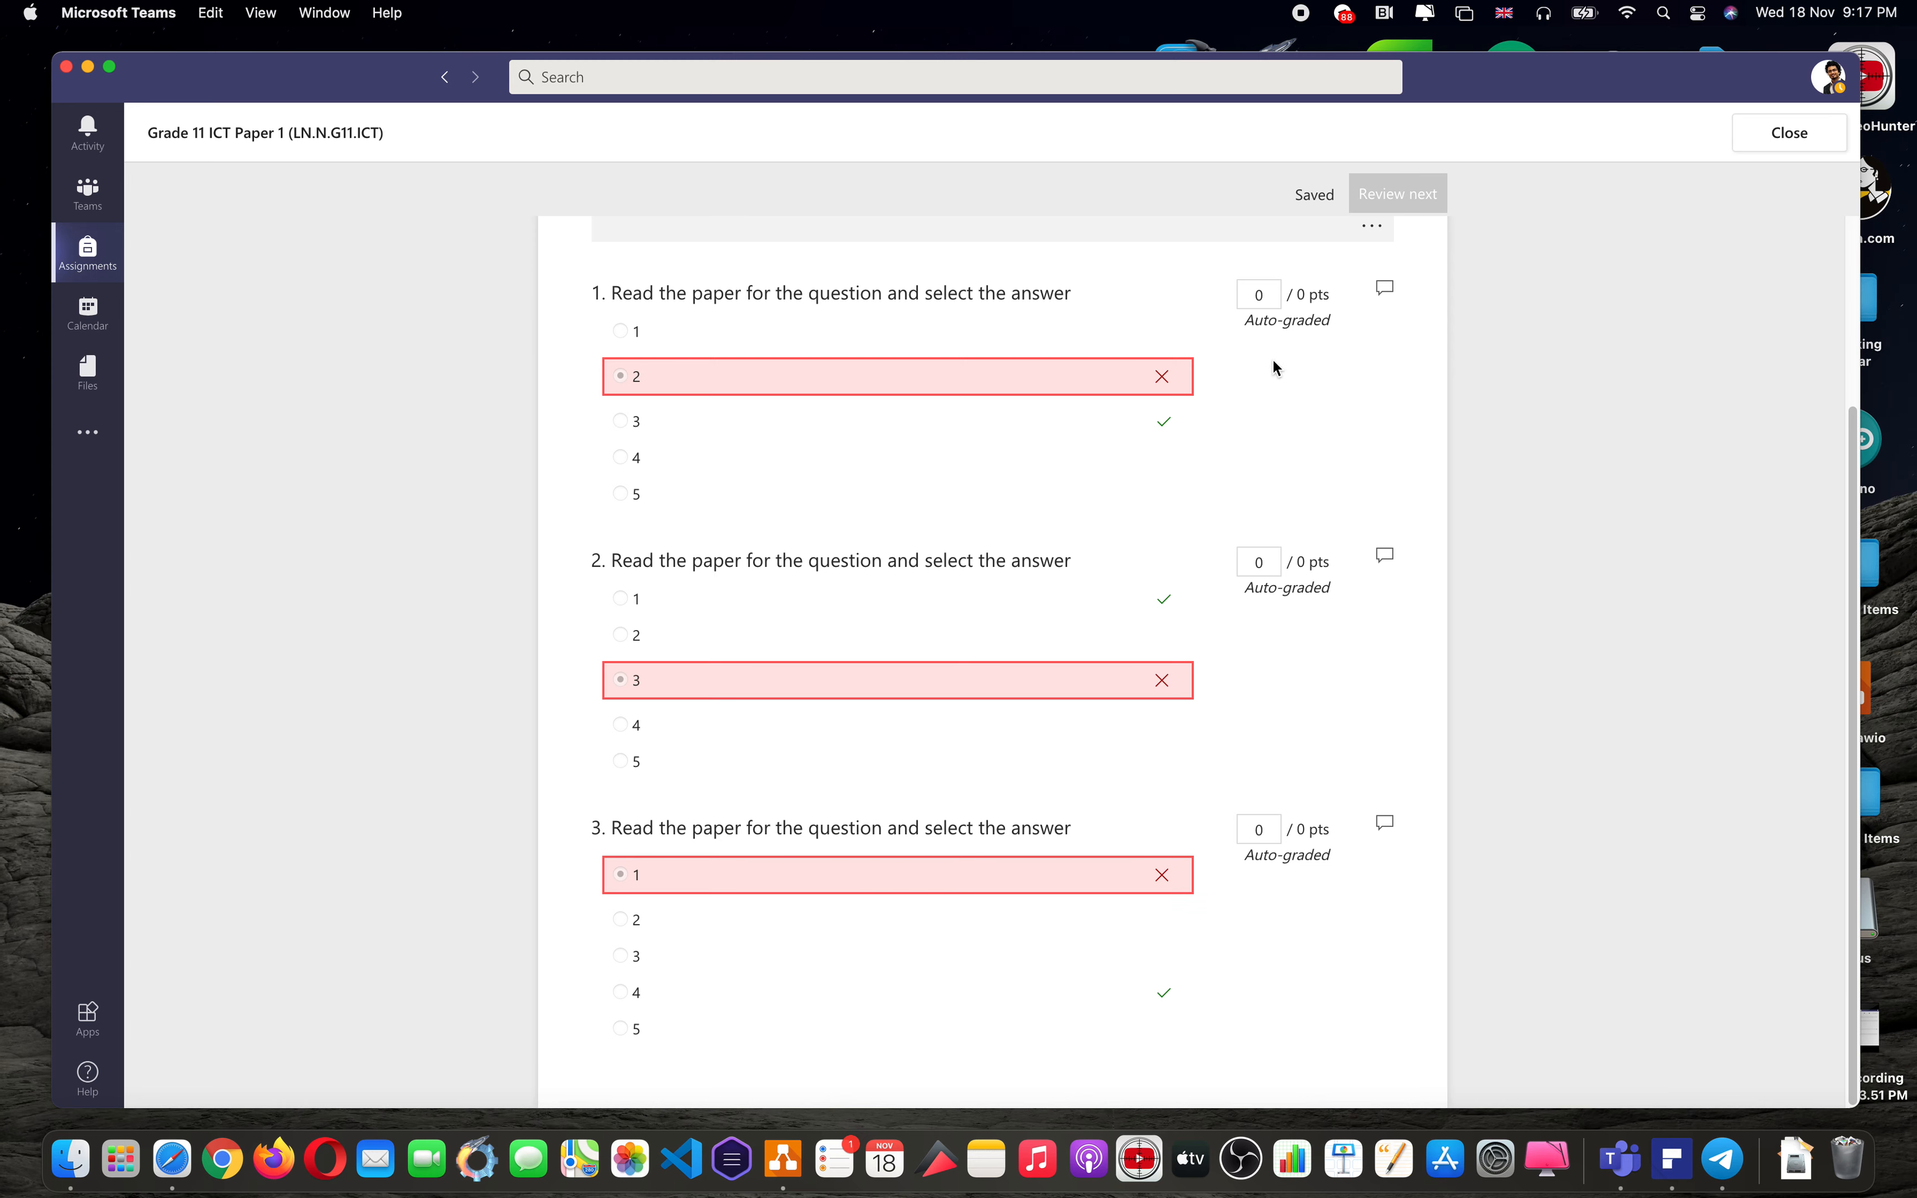
{"action": "scroll", "coordinate": [1220, 826], "scroll_direction": "up", "scroll_amount": 3}
{"action": "scroll", "coordinate": [1219, 826], "scroll_direction": "down", "scroll_amount": 3}
{"action": "scroll", "coordinate": [949, 706], "scroll_direction": "up", "scroll_amount": 3}
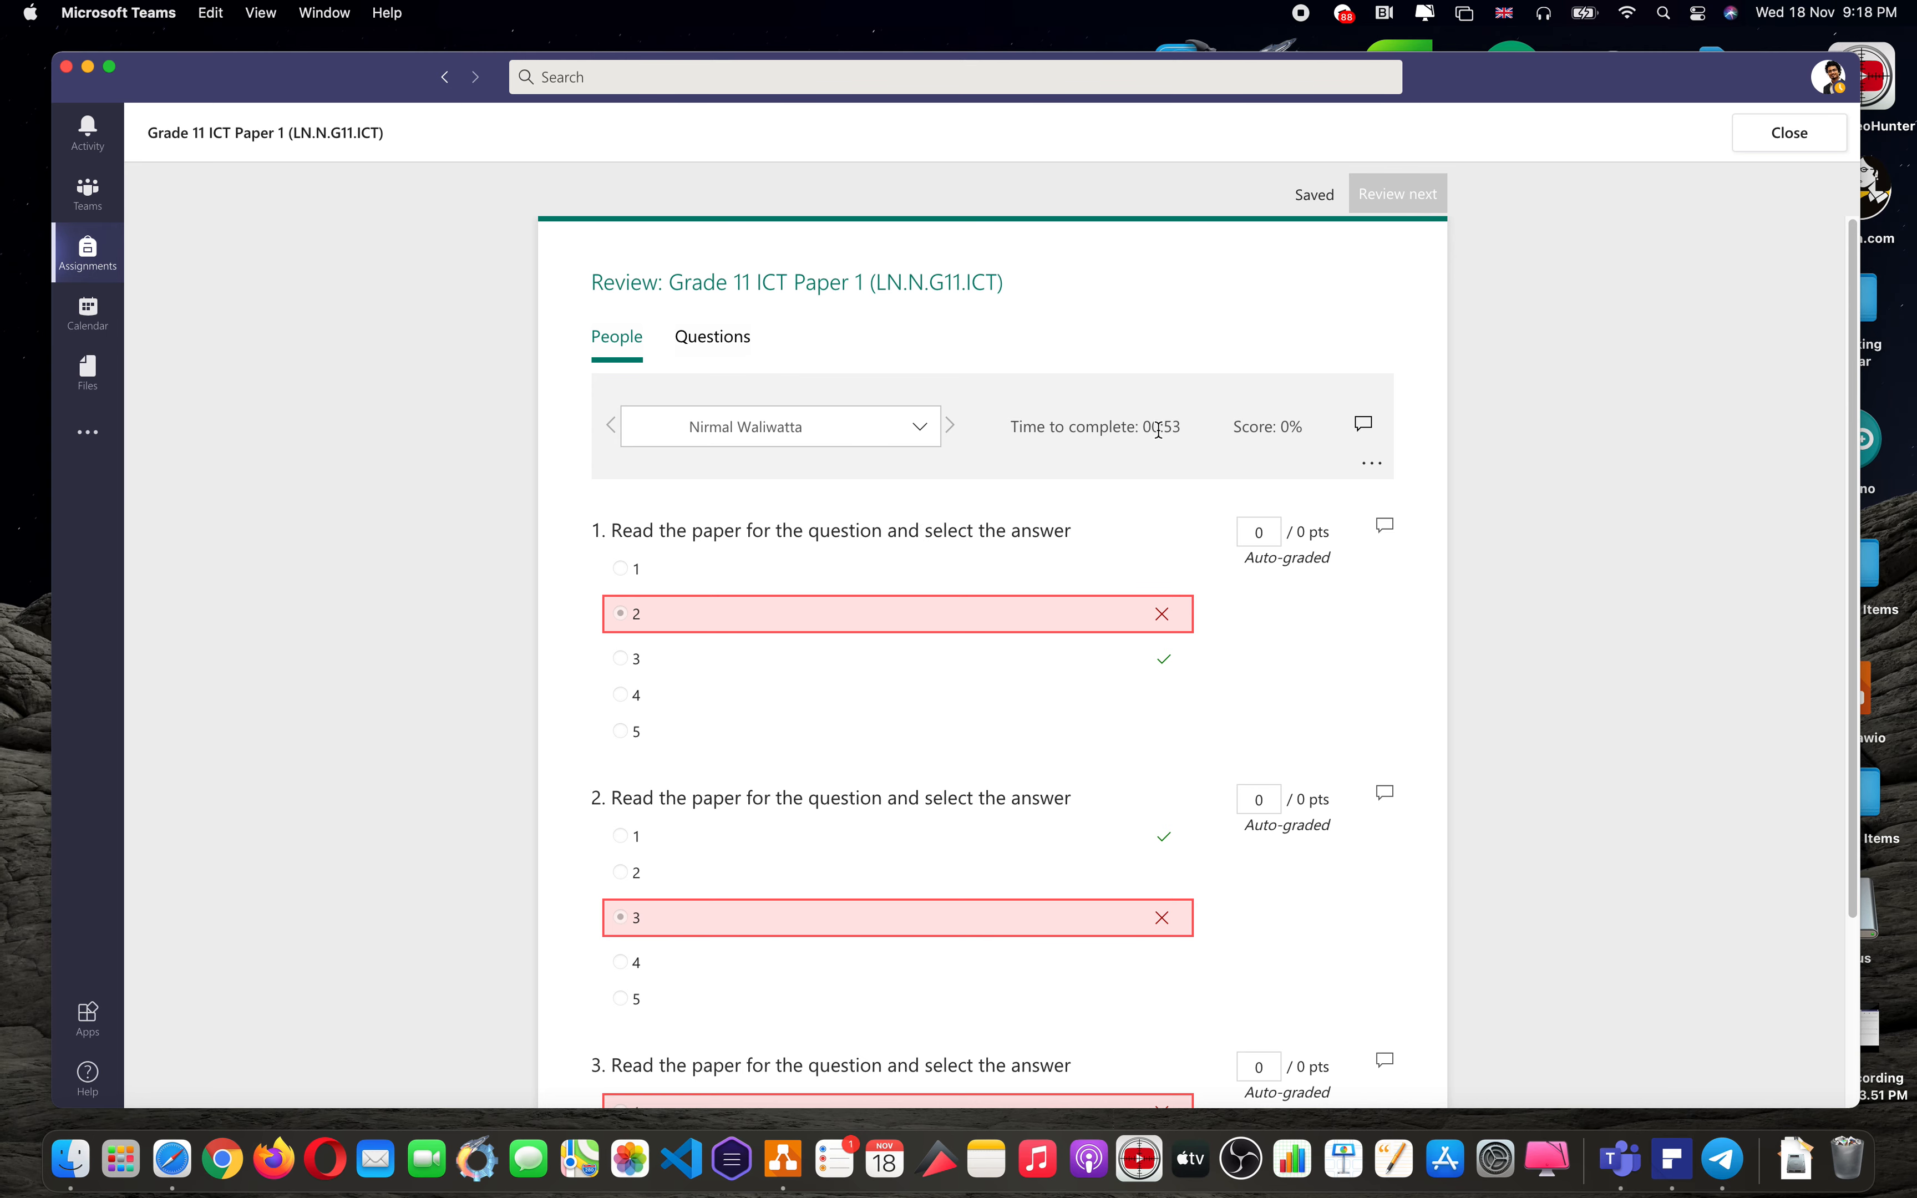
{"action": "left_click_drag", "start_coordinate": [1161, 429], "coordinate": [1176, 426]}
{"action": "left_click", "coordinate": [1177, 427]}
{"action": "scroll", "coordinate": [1294, 523], "scroll_direction": "down", "scroll_amount": 3}
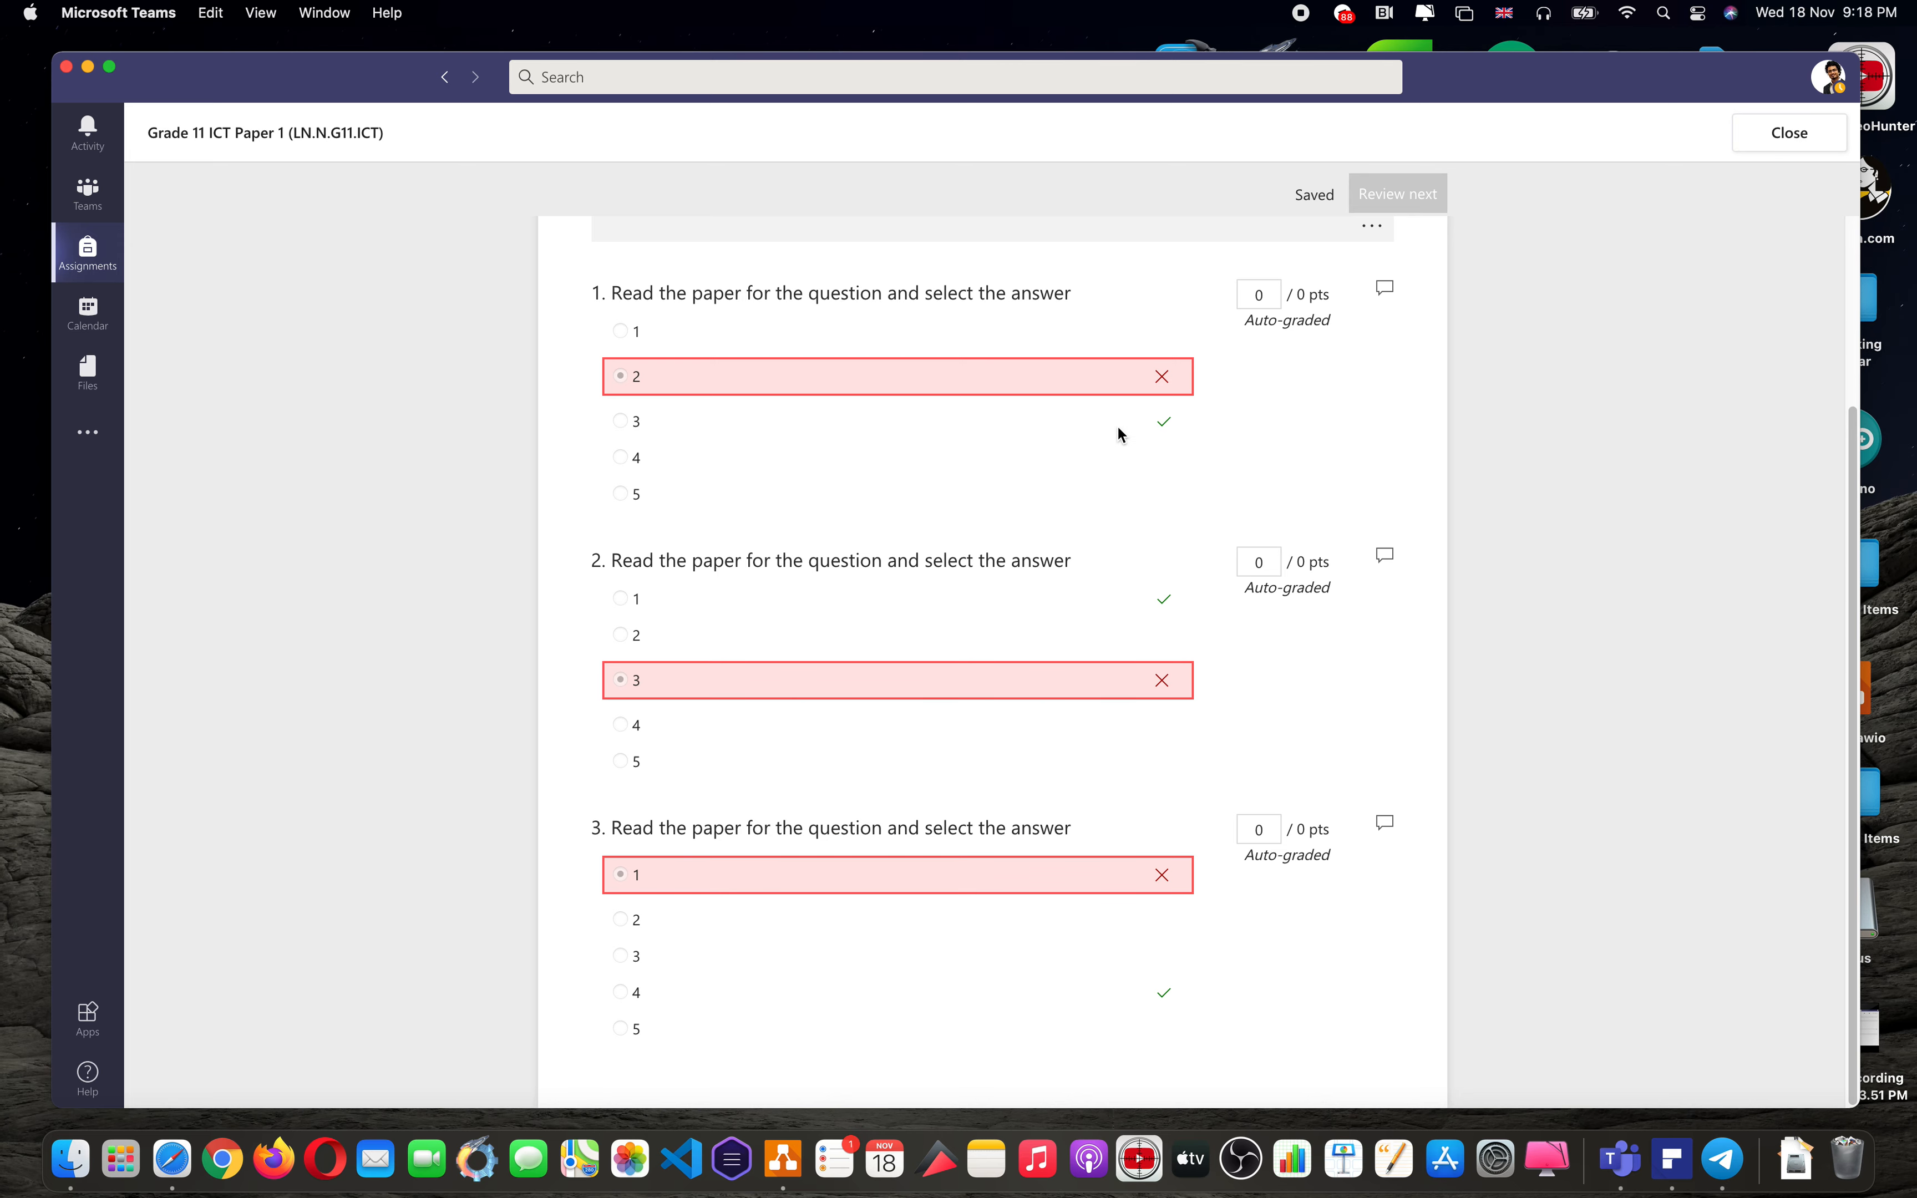
{"action": "scroll", "coordinate": [1134, 891], "scroll_direction": "up", "scroll_amount": 3}
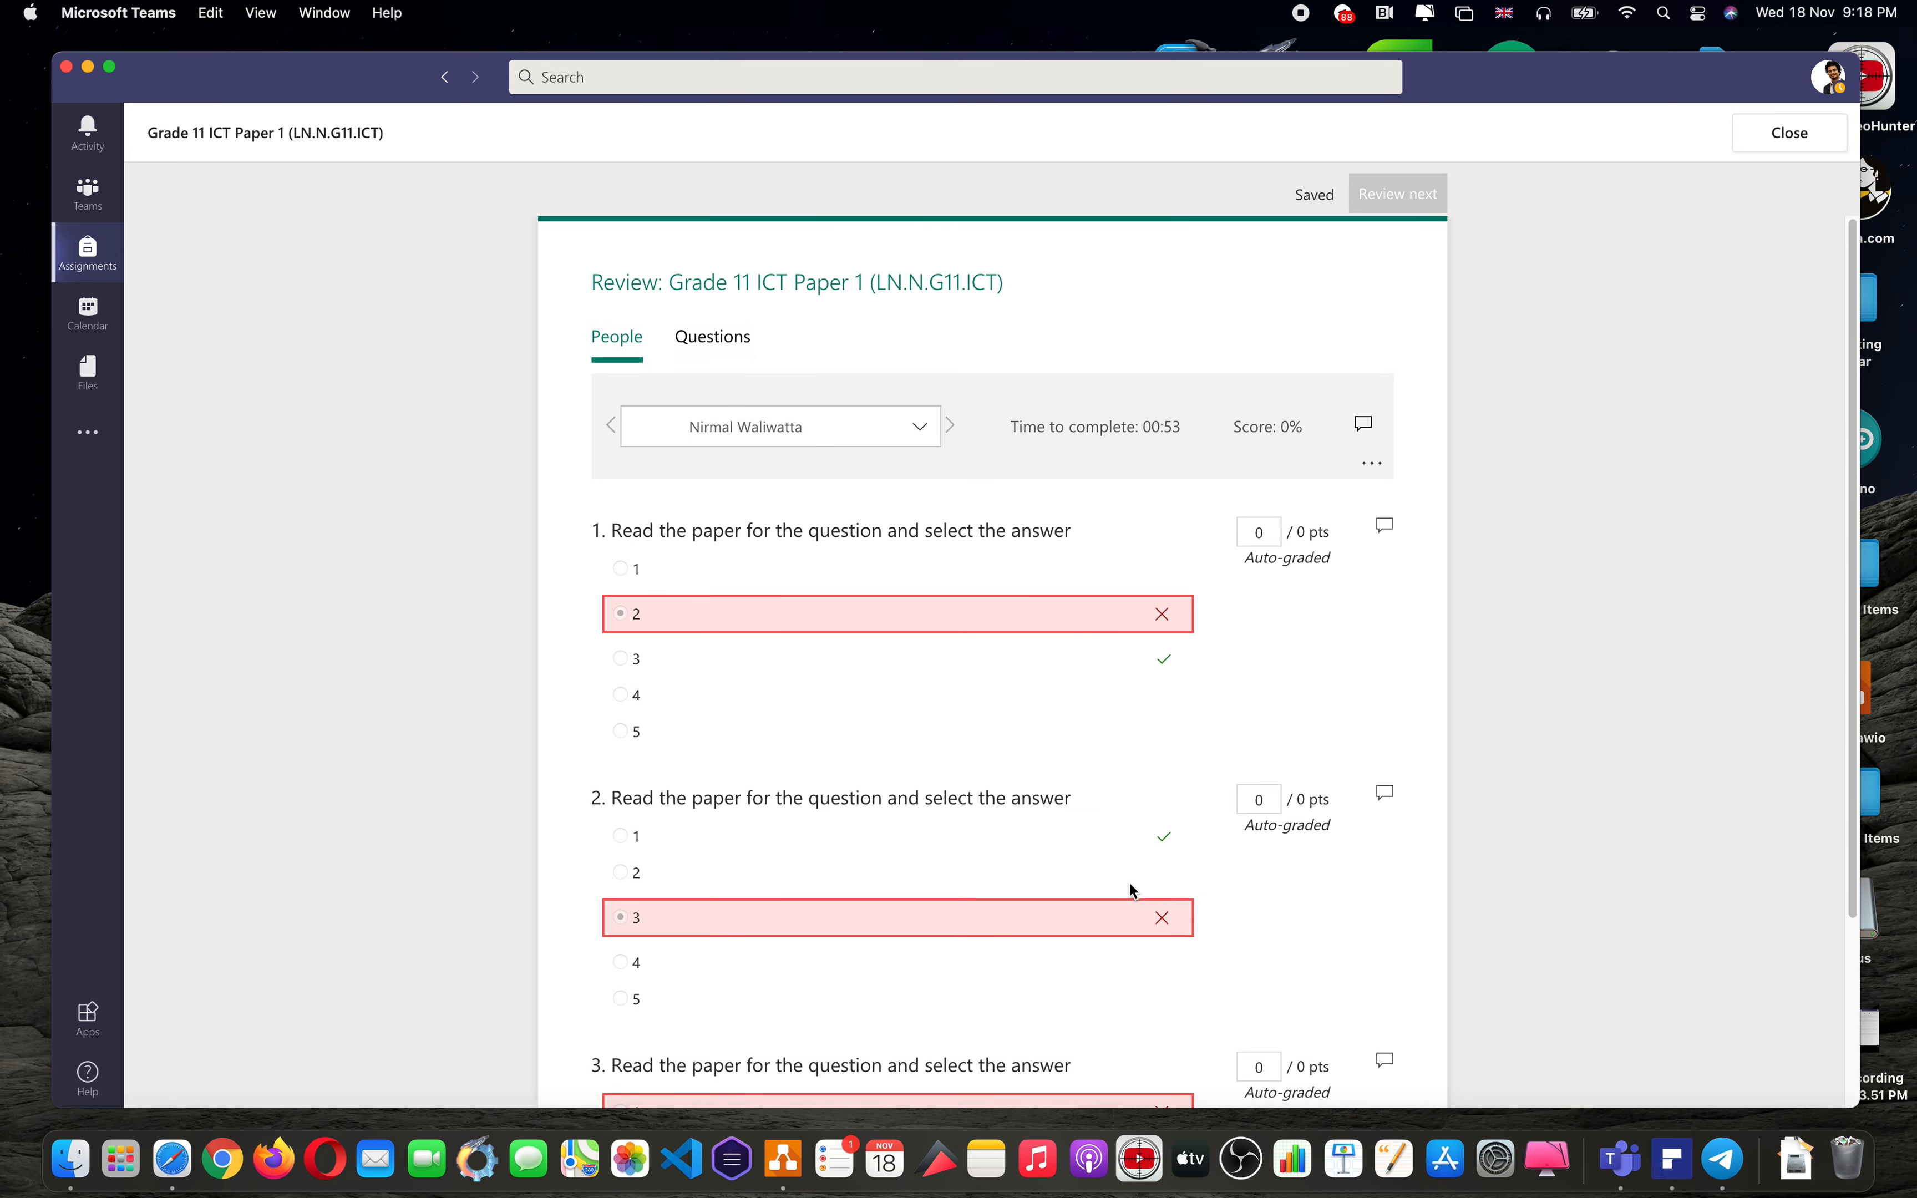
{"action": "scroll", "coordinate": [1134, 891], "scroll_direction": "down", "scroll_amount": 3}
{"action": "scroll", "coordinate": [1279, 730], "scroll_direction": "up", "scroll_amount": 3}
- Close the submission review and return from Grade 11 ICT Paper 1 to the assignments list
{"action": "left_click", "coordinate": [1777, 139]}
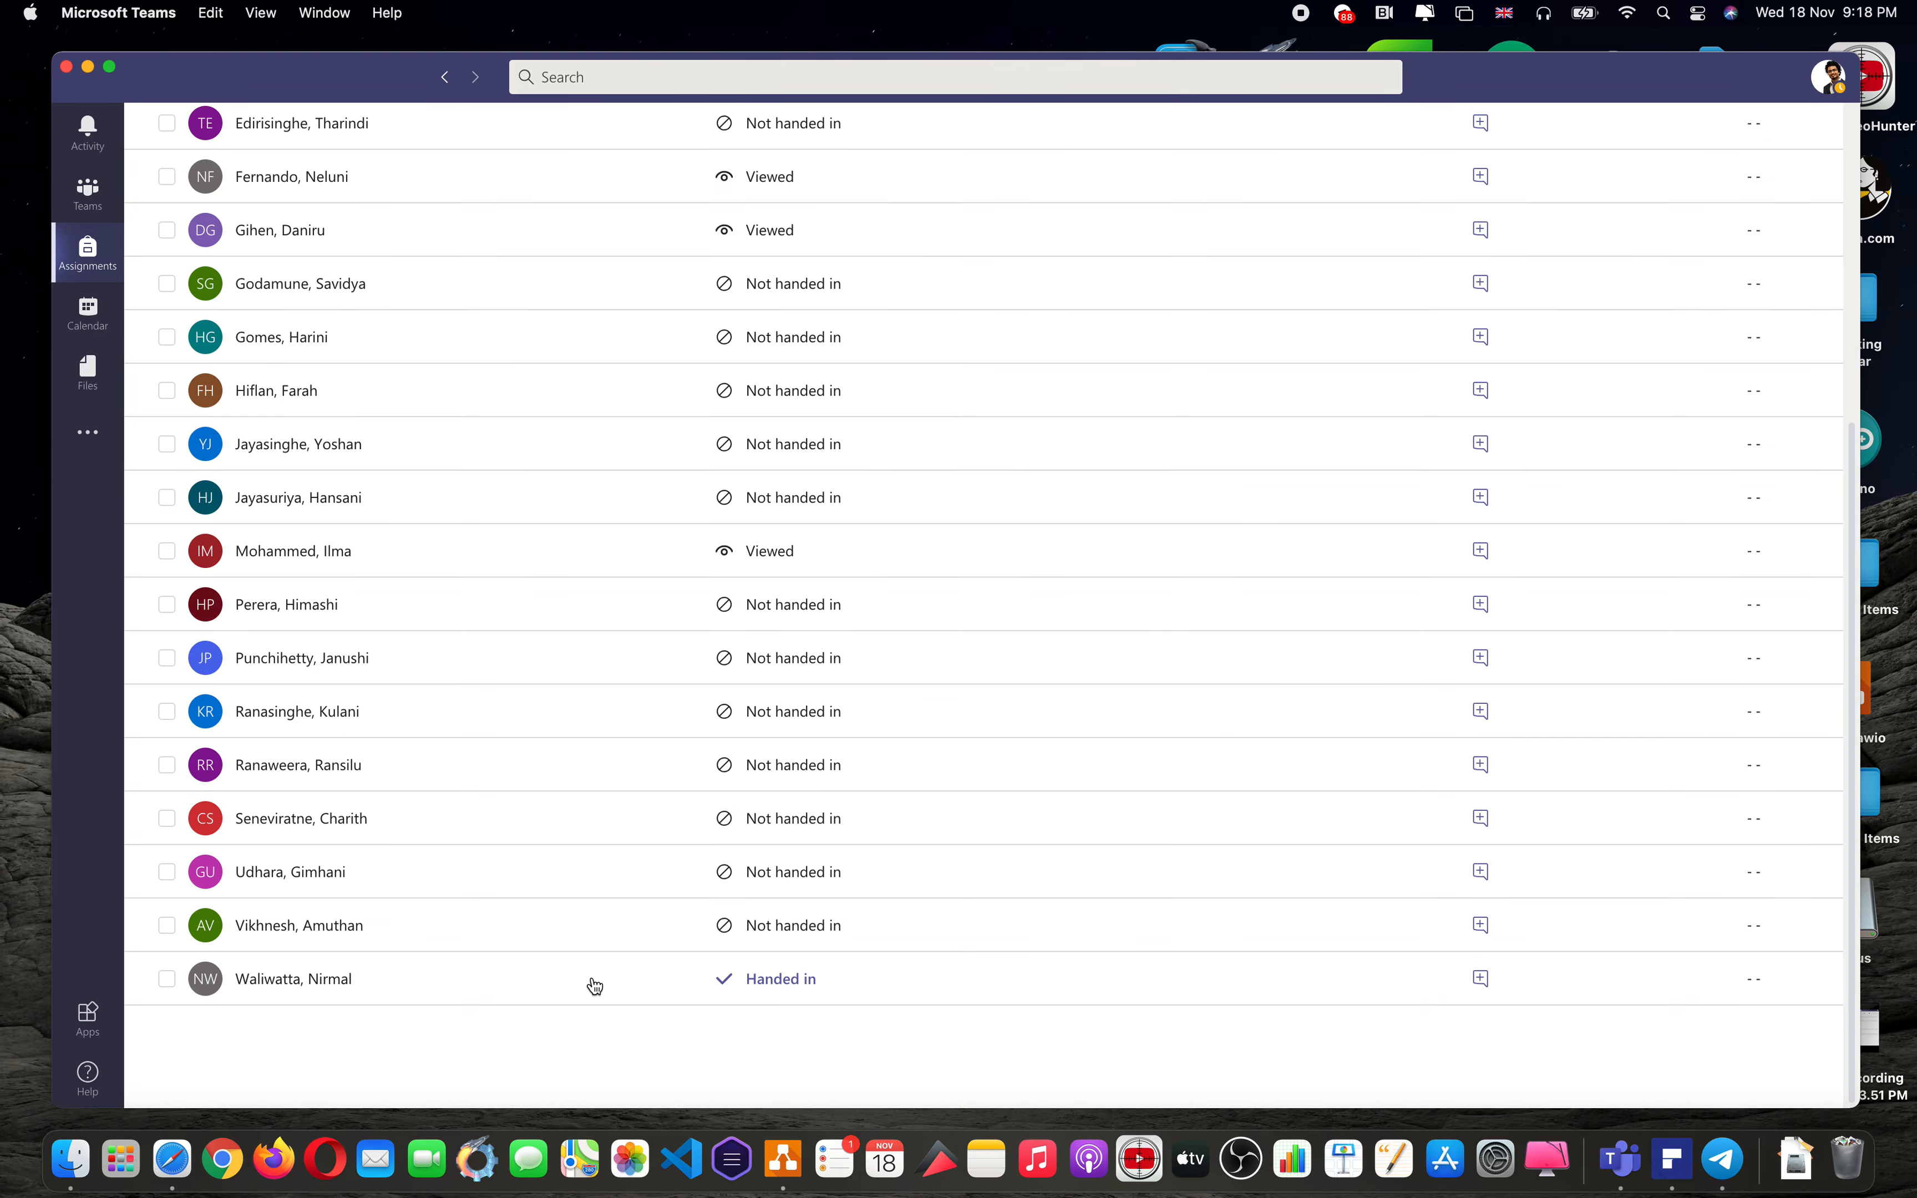
{"action": "scroll", "coordinate": [557, 678], "scroll_direction": "up", "scroll_amount": 5}
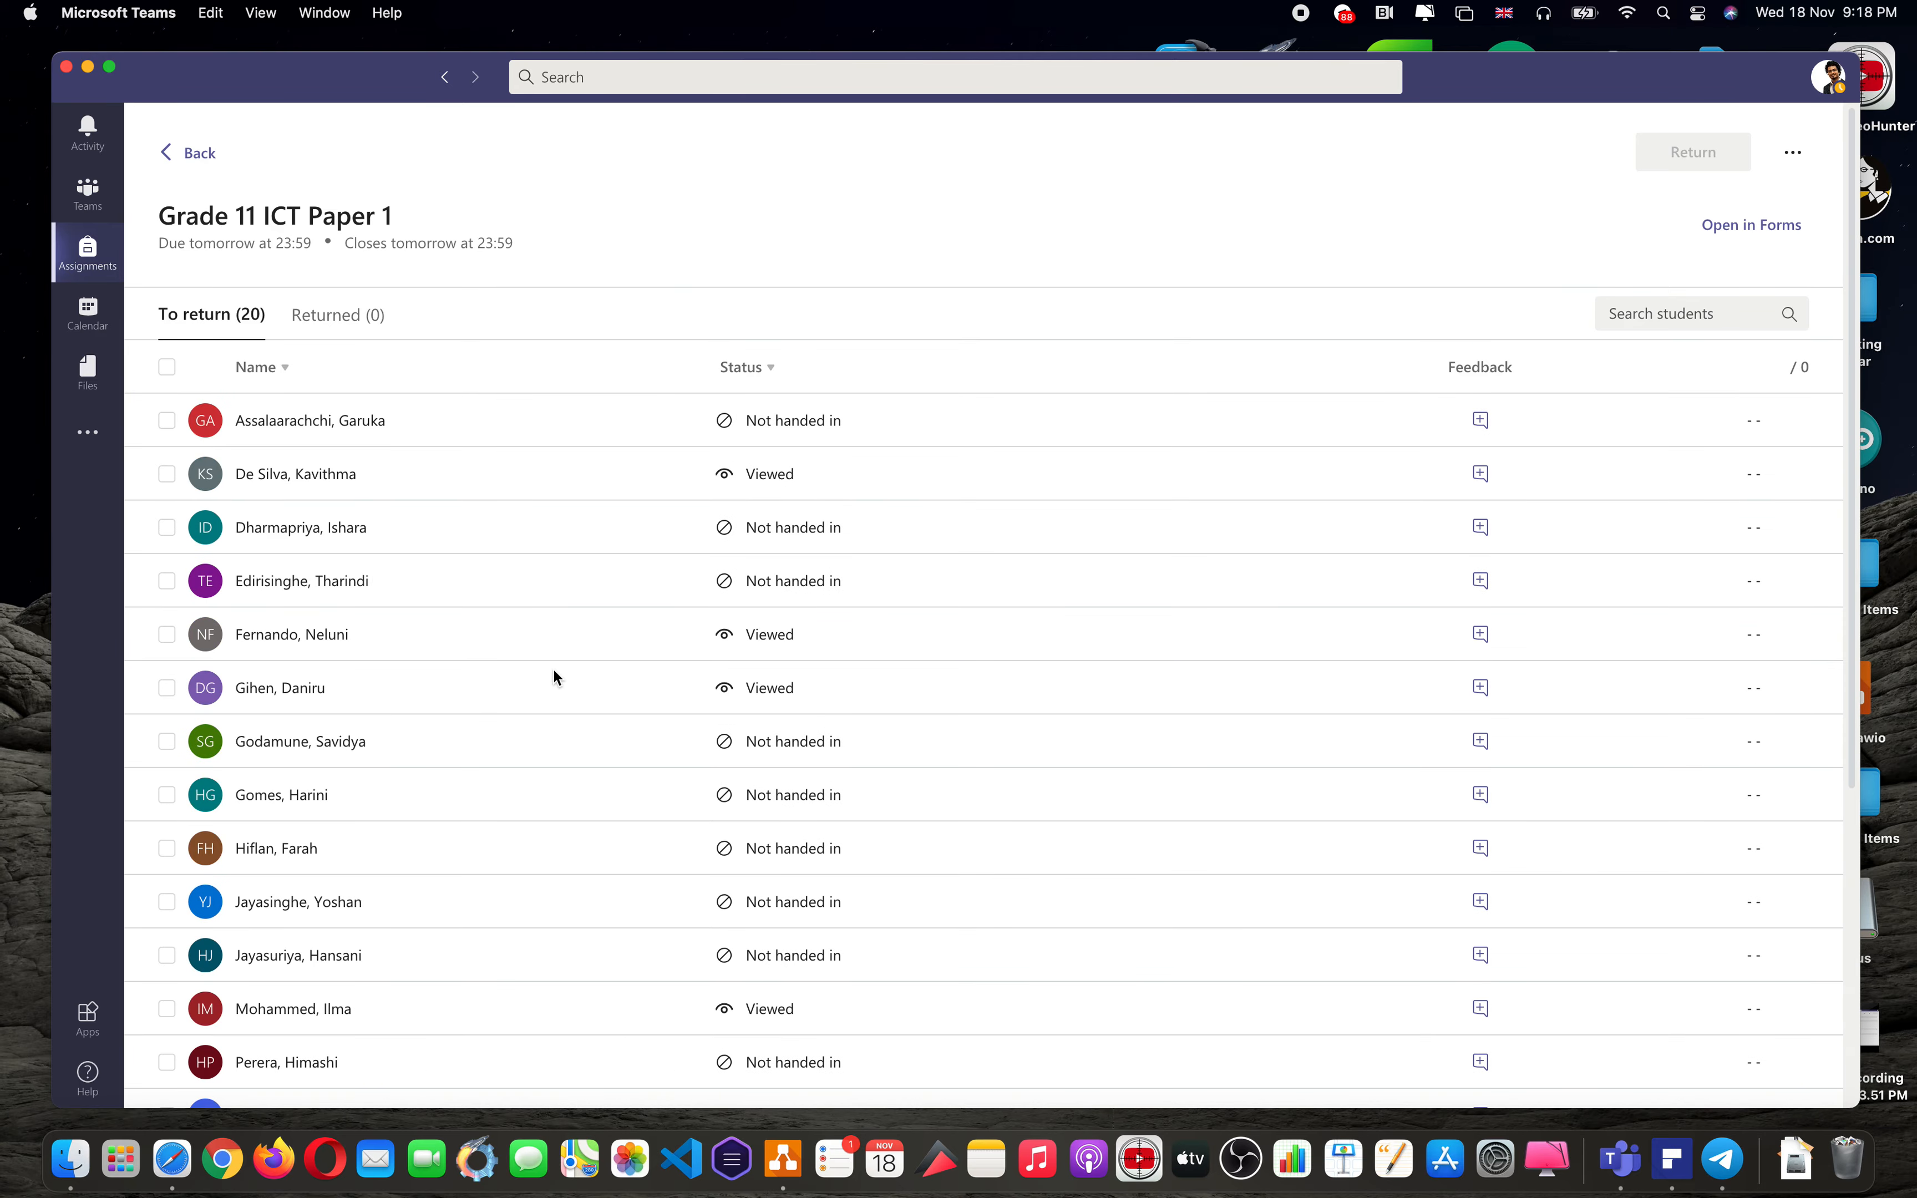
{"action": "left_click", "coordinate": [186, 163]}
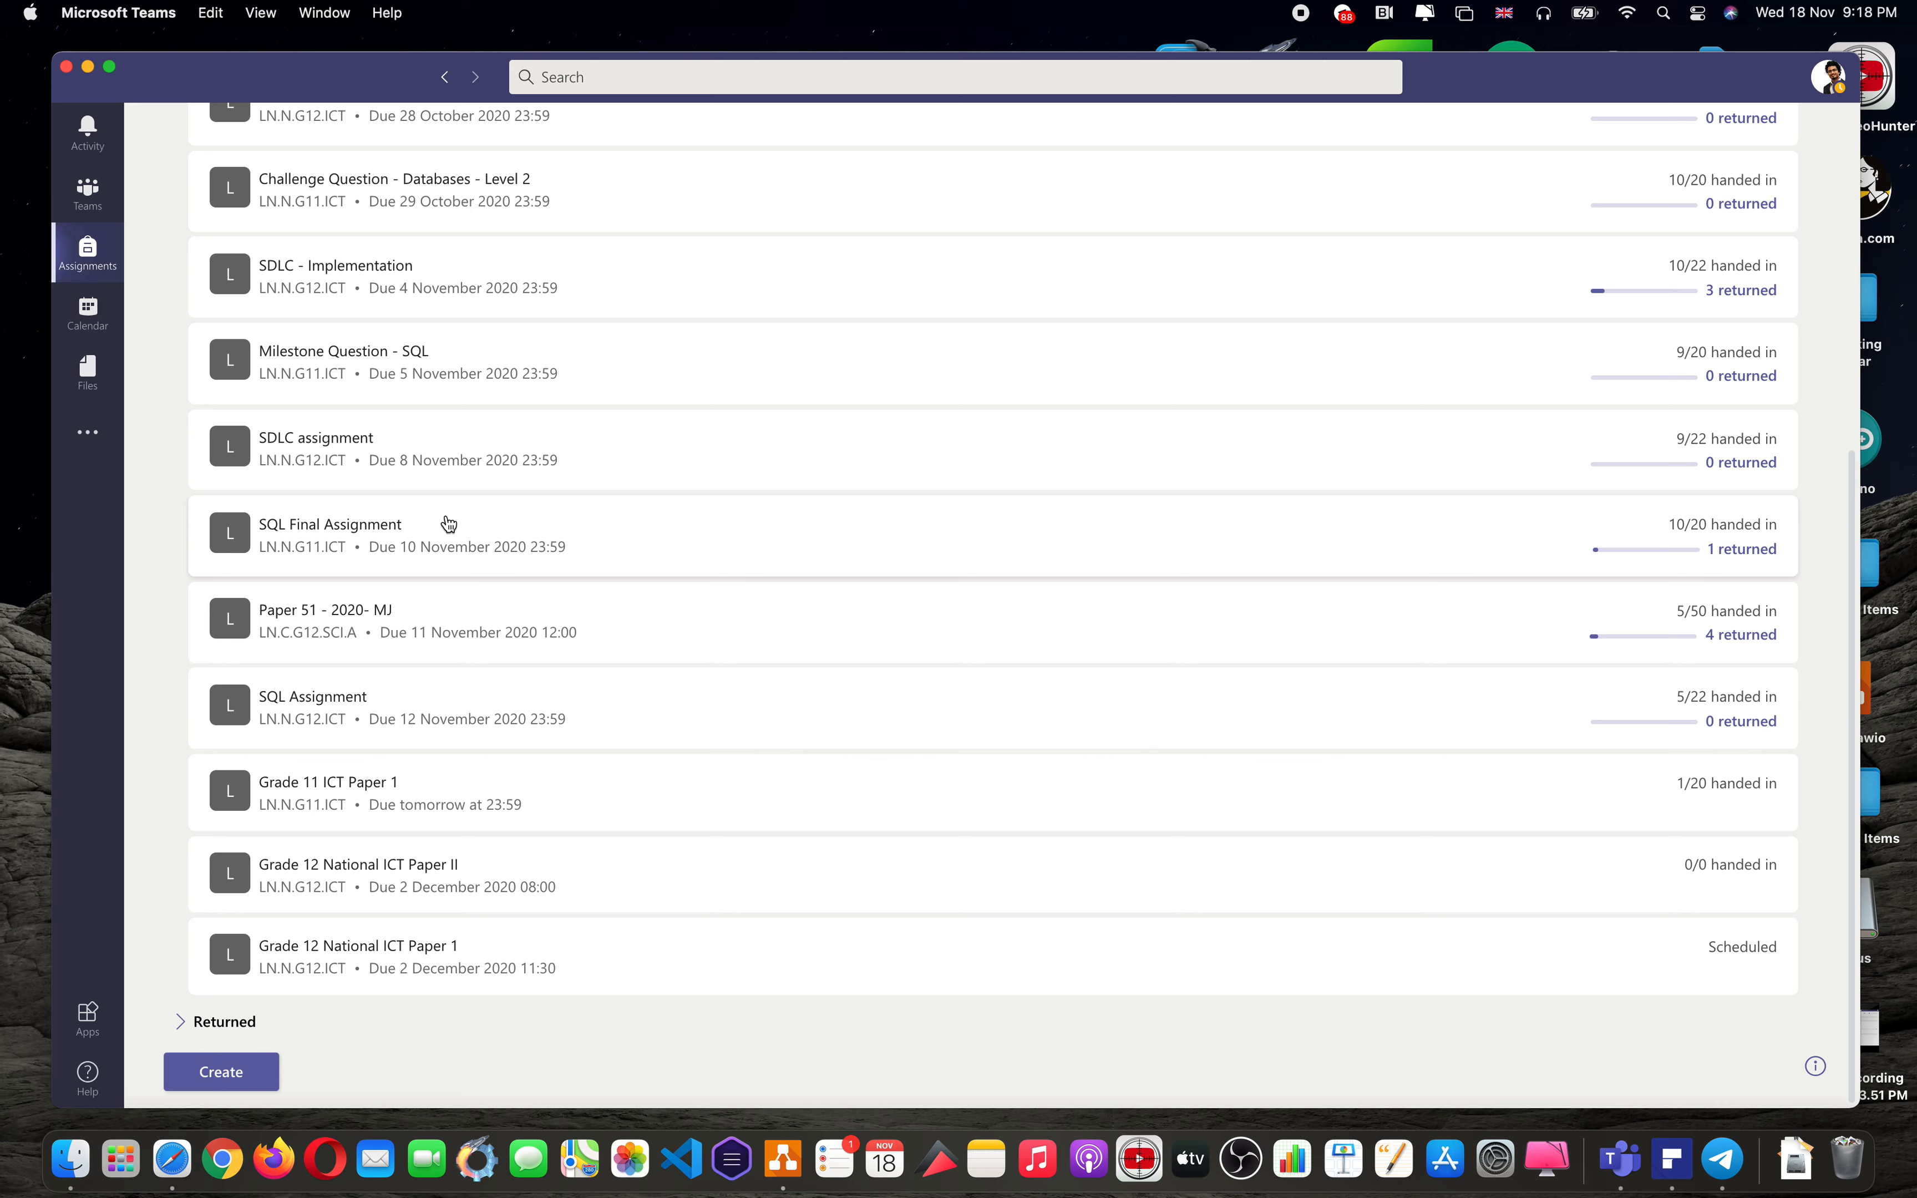